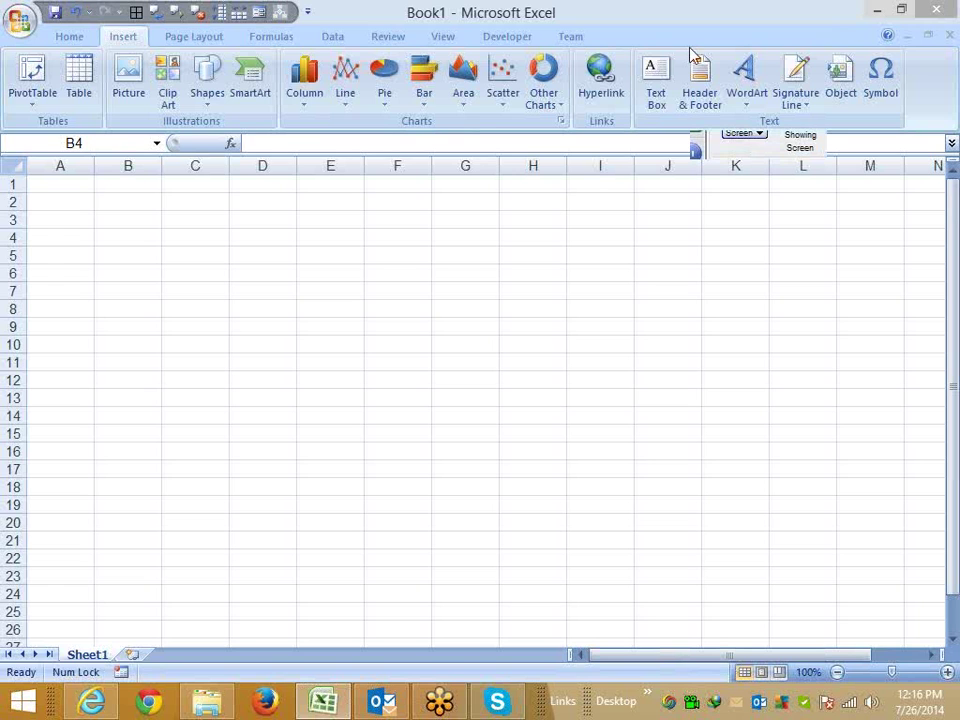
- Enter the + and - operator symbols in cells F1 and F2
{"action": "left_click", "coordinate": [309, 203]}
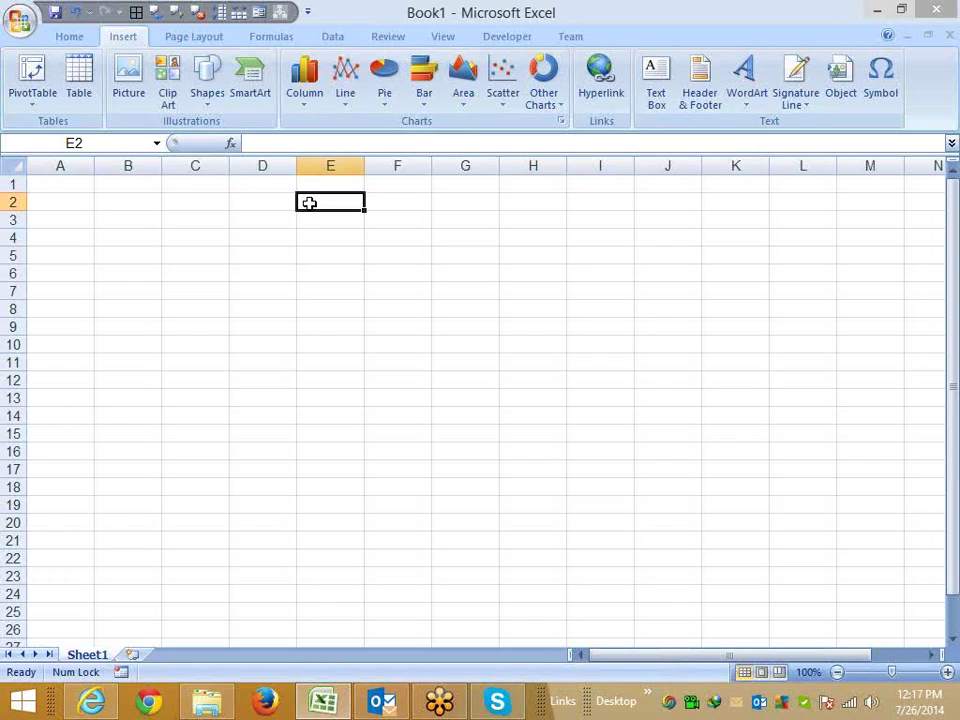
{"action": "key", "text": "ctrl+Home"}
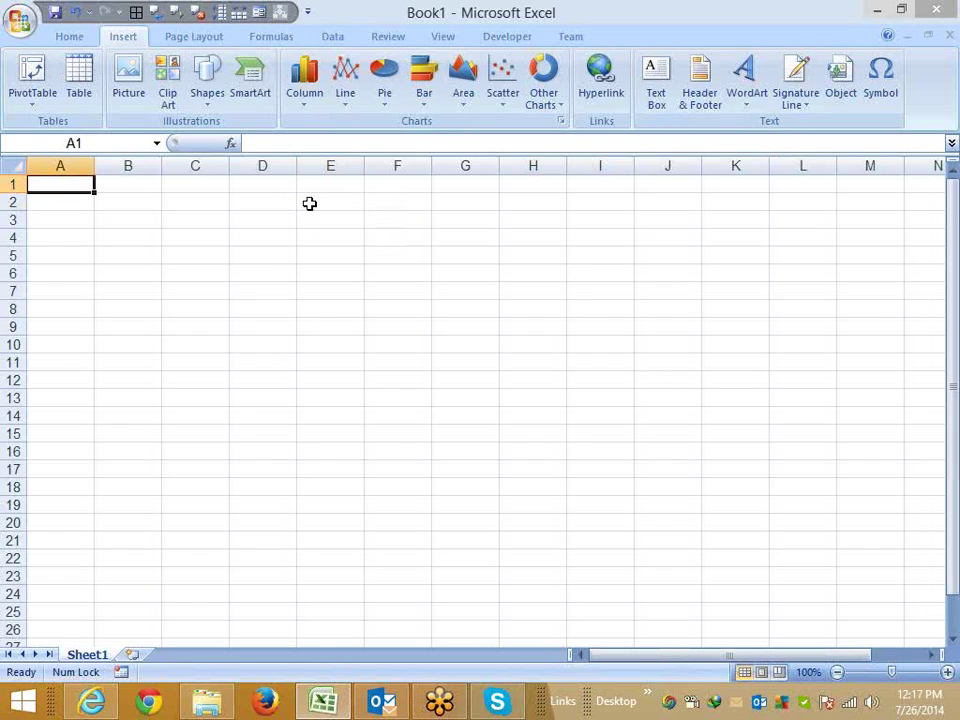
{"action": "key", "text": "Right"}
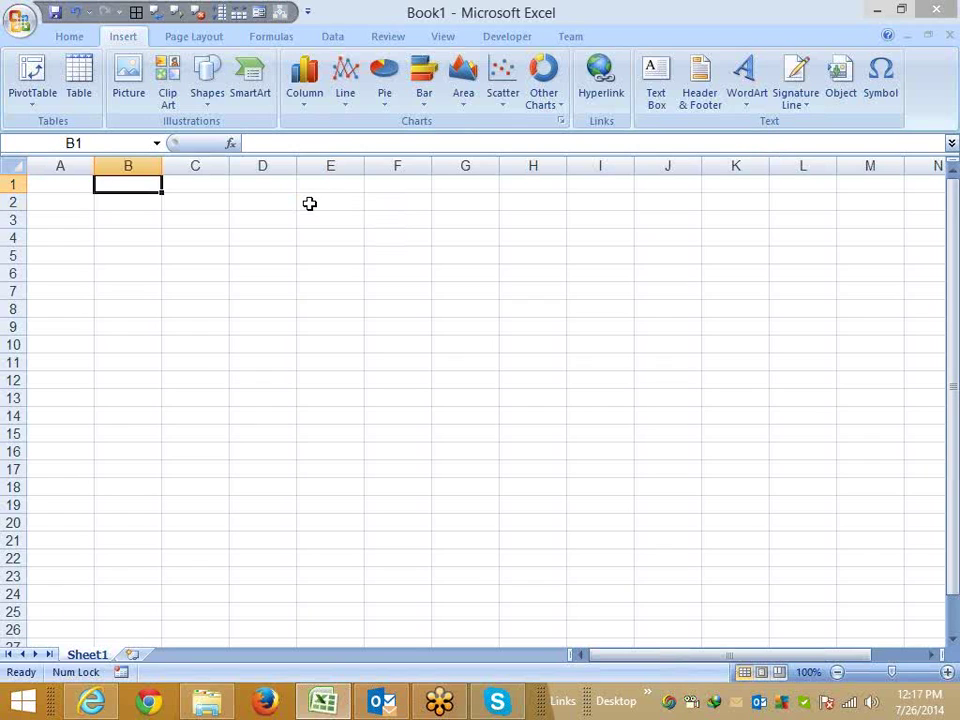
{"action": "key", "text": "Right"}
{"action": "key", "text": "Right"}
{"action": "key", "text": "Right"}
{"action": "key", "text": "Right"}
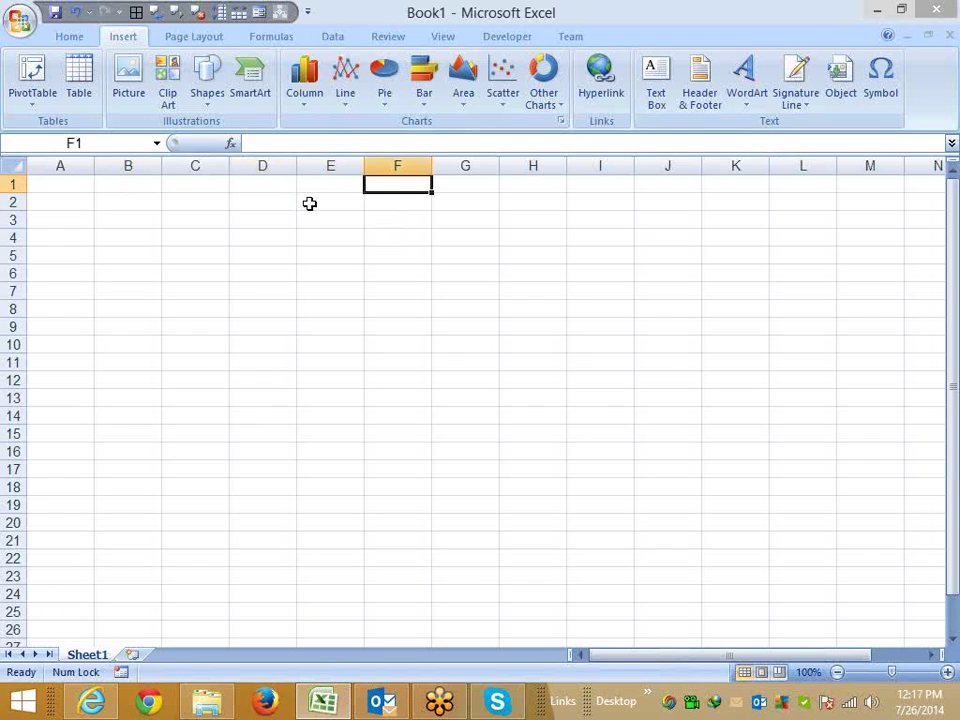
{"action": "type", "text": "+"}
{"action": "key", "text": "Return"}
{"action": "type", "text": "-"}
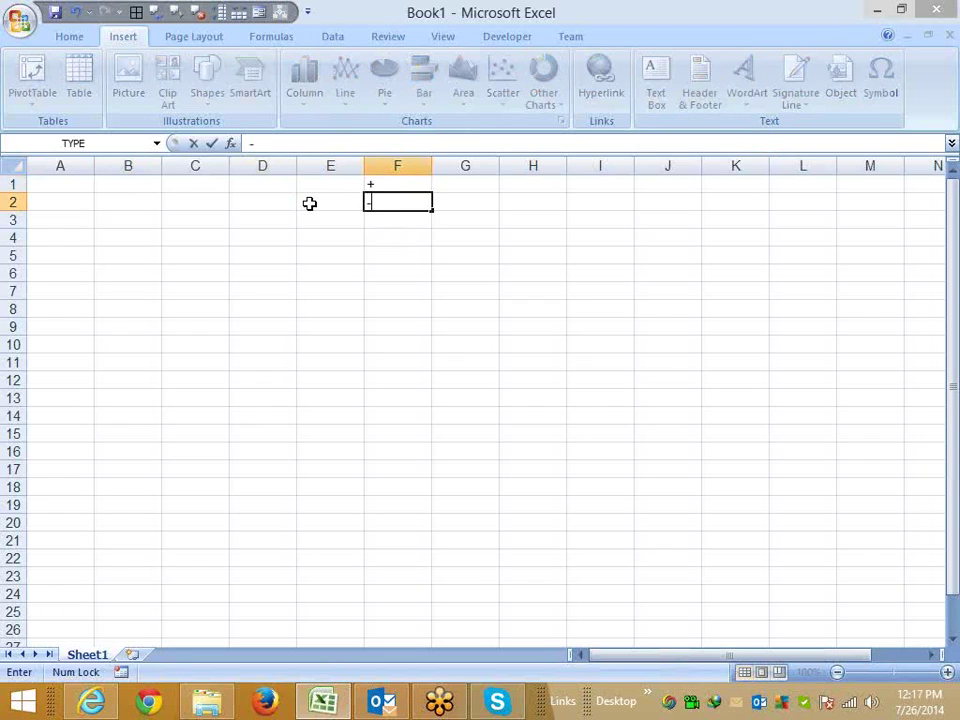
{"action": "key", "text": "Return"}
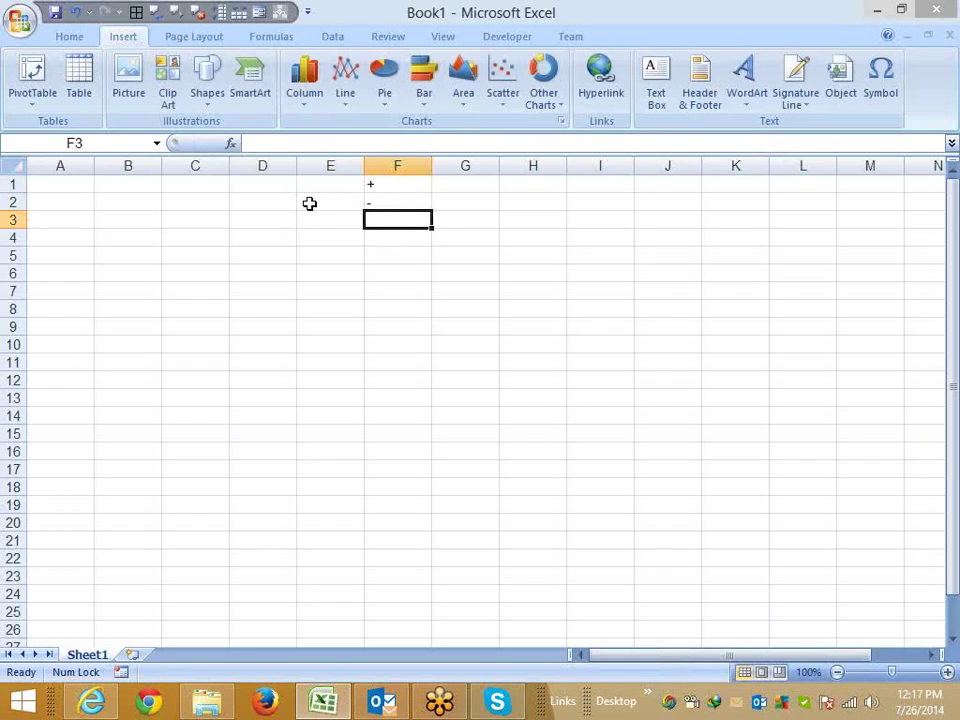
- Enter /, * and ^ in F3 through F5, then return to cell A1
{"action": "key", "text": "F2"}
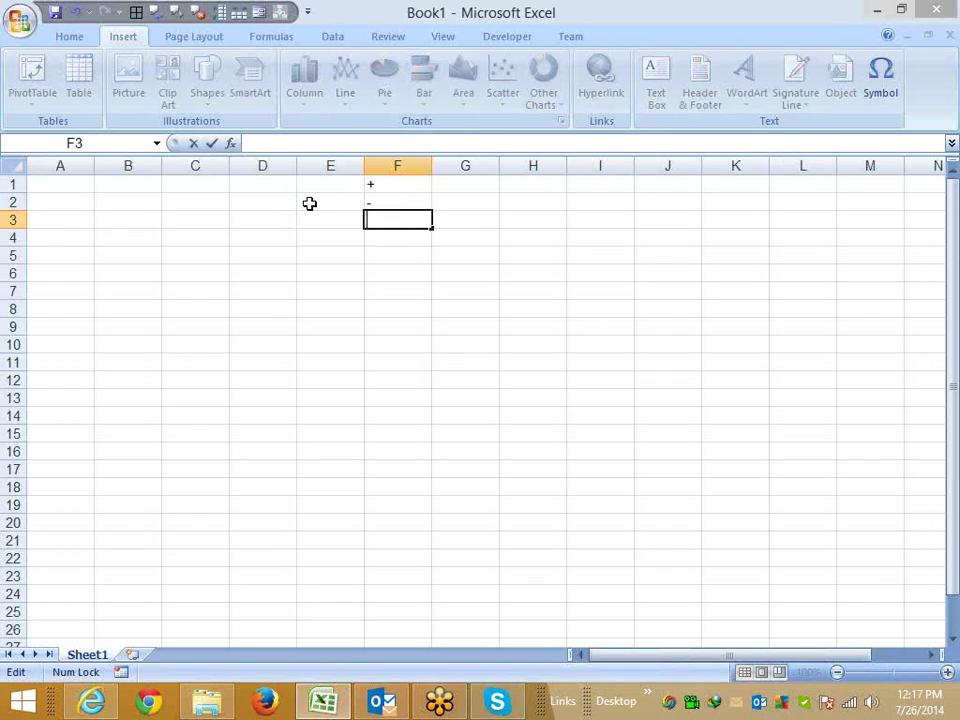
{"action": "type", "text": "/"}
{"action": "key", "text": "Return"}
{"action": "type", "text": "*"}
{"action": "key", "text": "Return"}
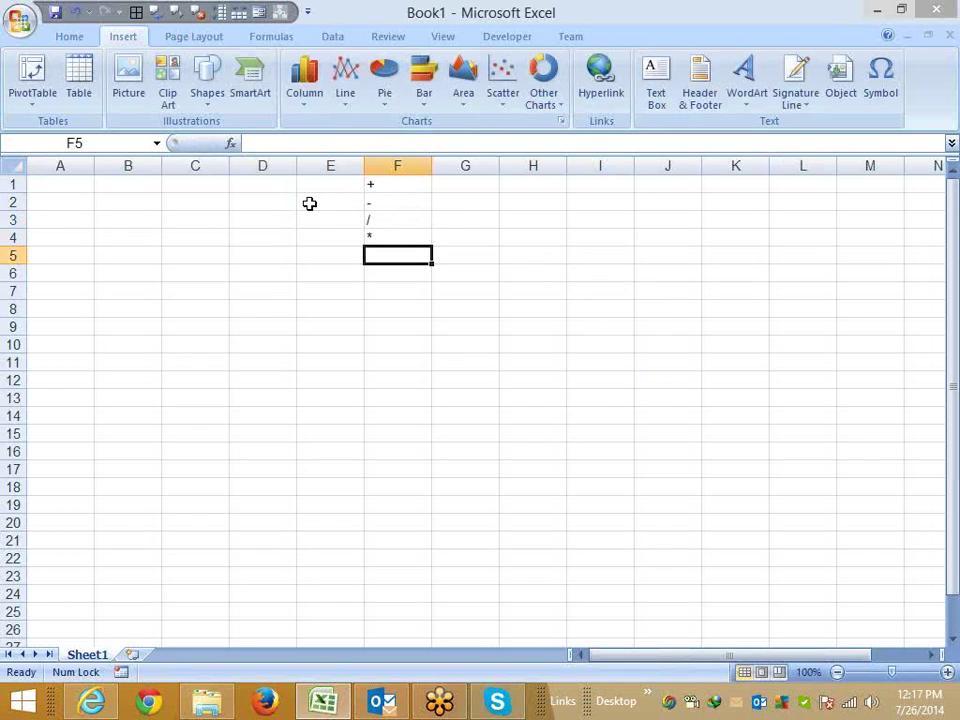
{"action": "type", "text": "^"}
{"action": "key", "text": "Return"}
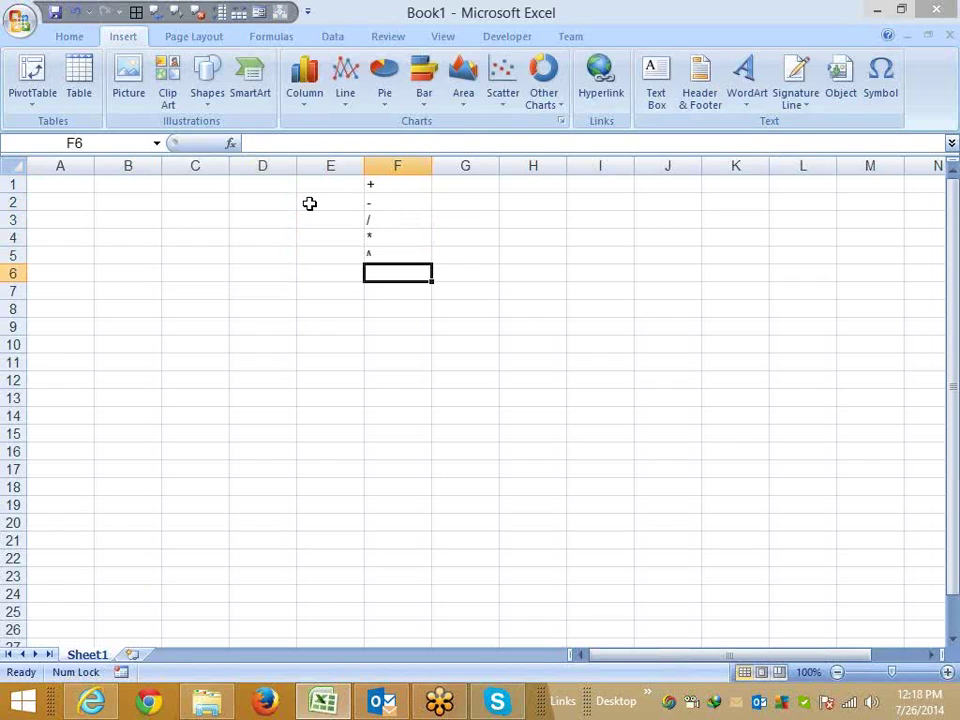
{"action": "key", "text": "Home"}
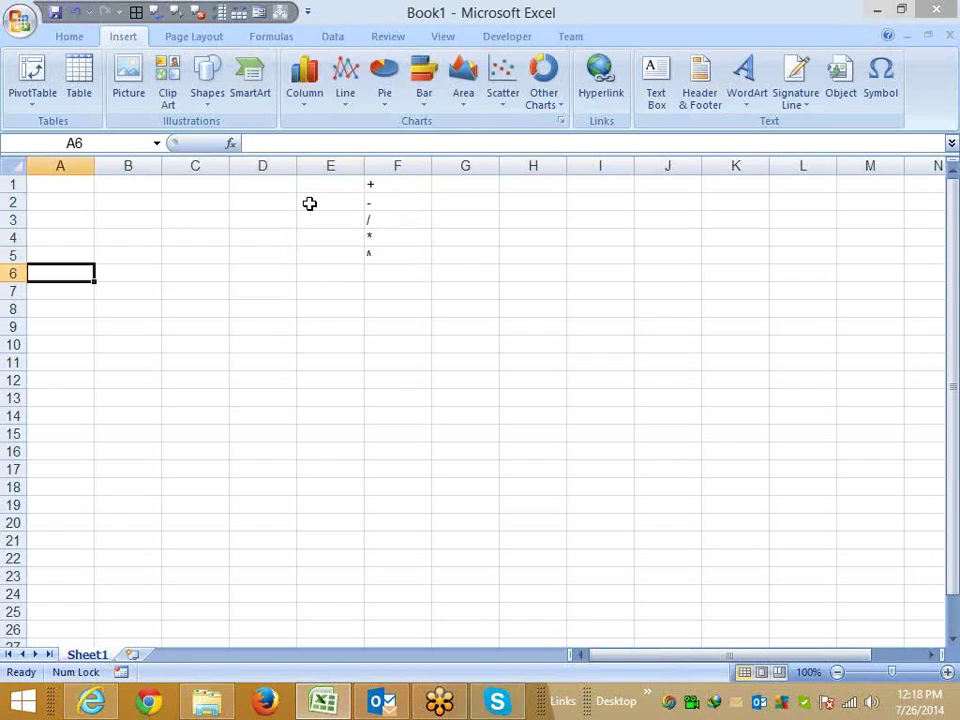
{"action": "key", "text": "Up"}
{"action": "key", "text": "Up"}
{"action": "key", "text": "Up"}
{"action": "key", "text": "Up"}
{"action": "key", "text": "Up"}
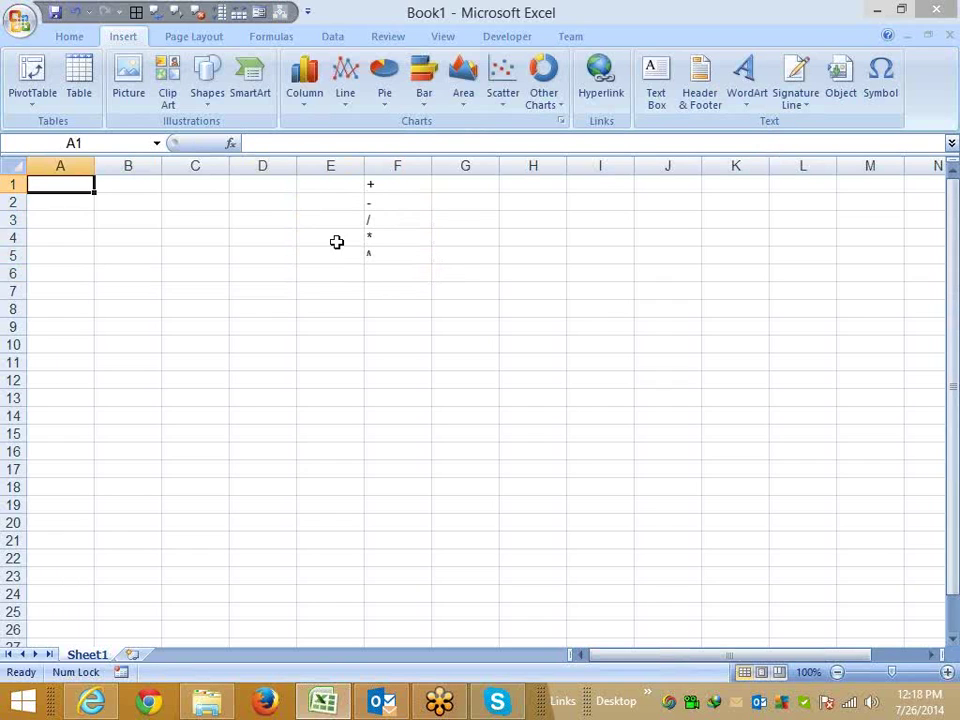
- Type Q1 and Q2 in A1:B1, and 500 and 700 in A2:B2, with 700 as a plain number
{"action": "type", "text": "Q1"}
{"action": "key", "text": "Tab"}
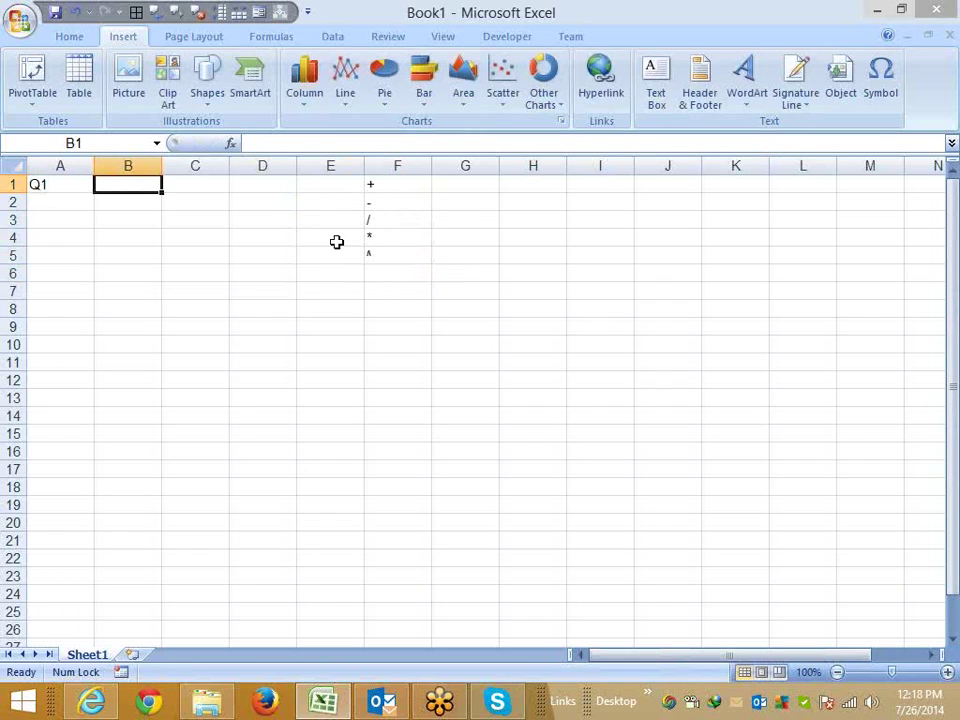
{"action": "type", "text": "Q2"}
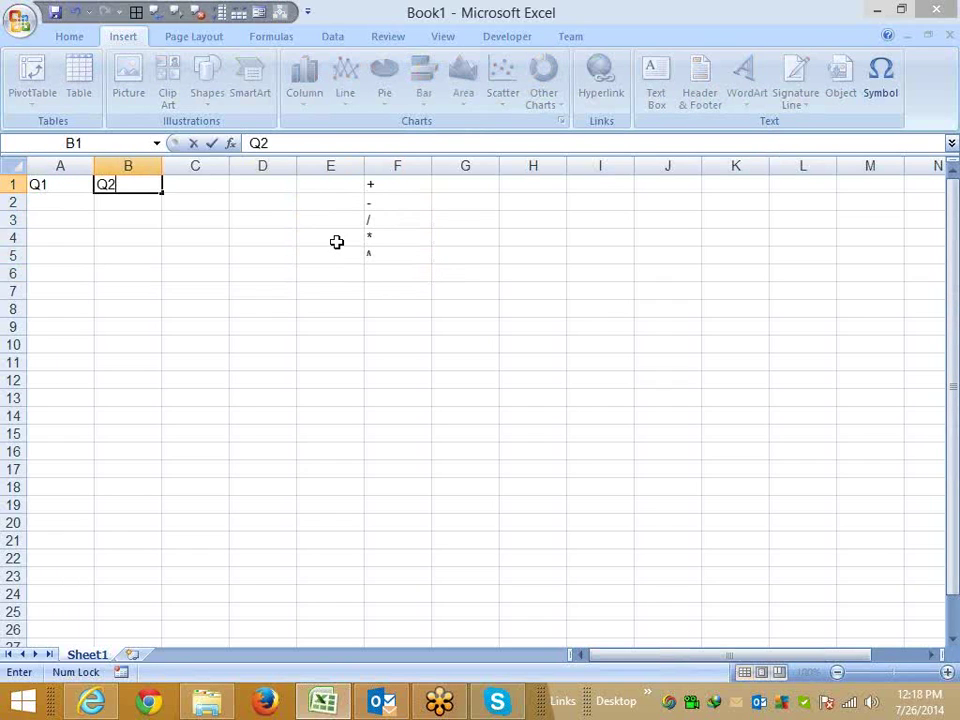
{"action": "key", "text": "Return"}
{"action": "type", "text": "500"}
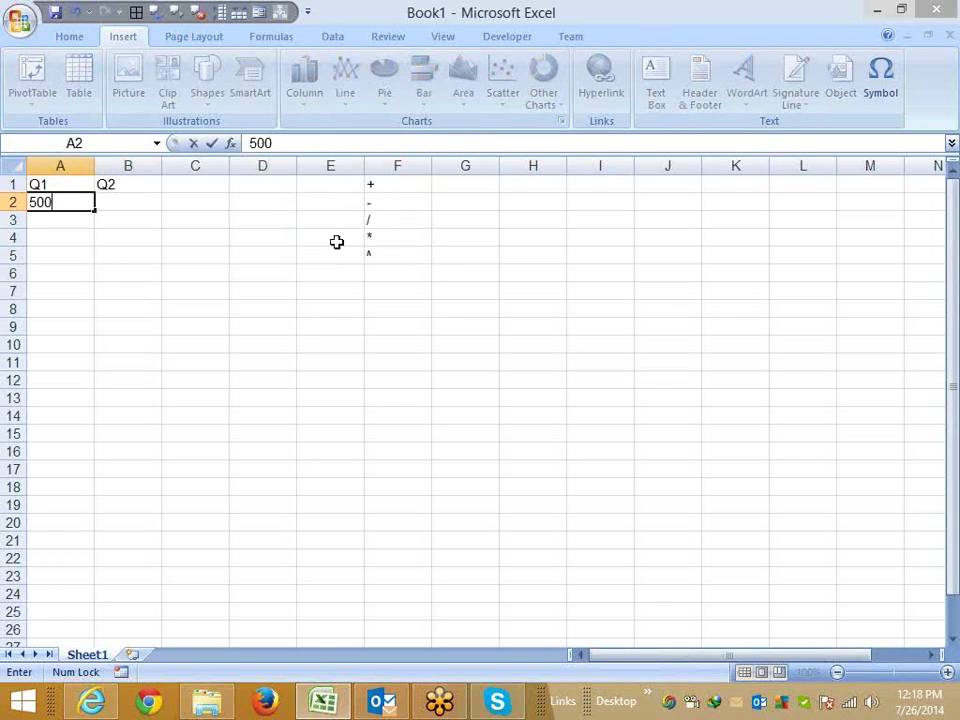
{"action": "key", "text": "Tab"}
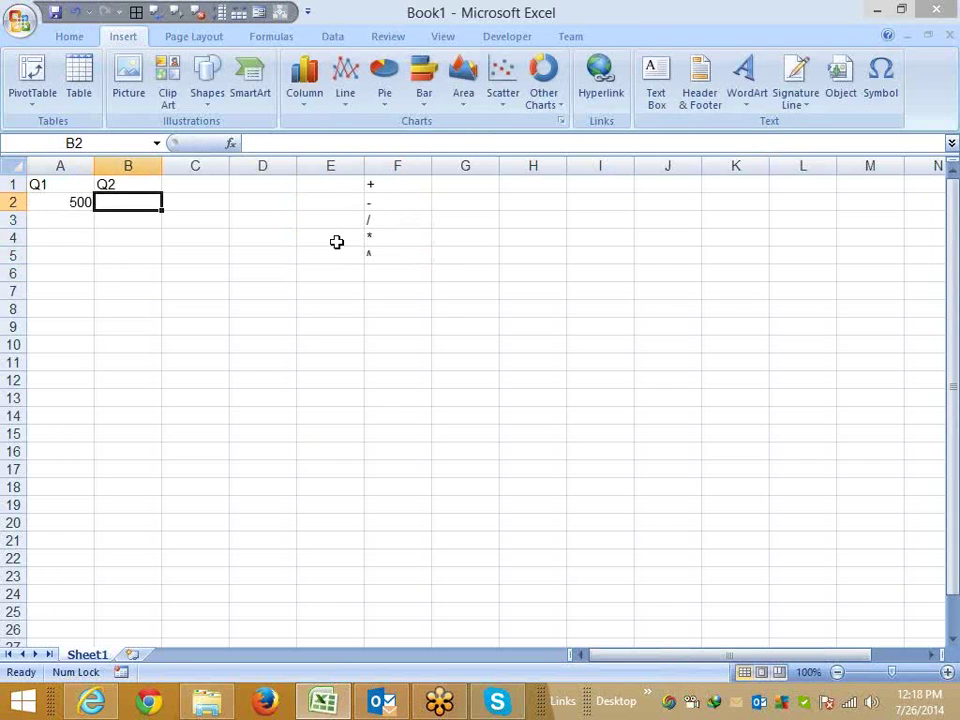
{"action": "type", "text": "700"}
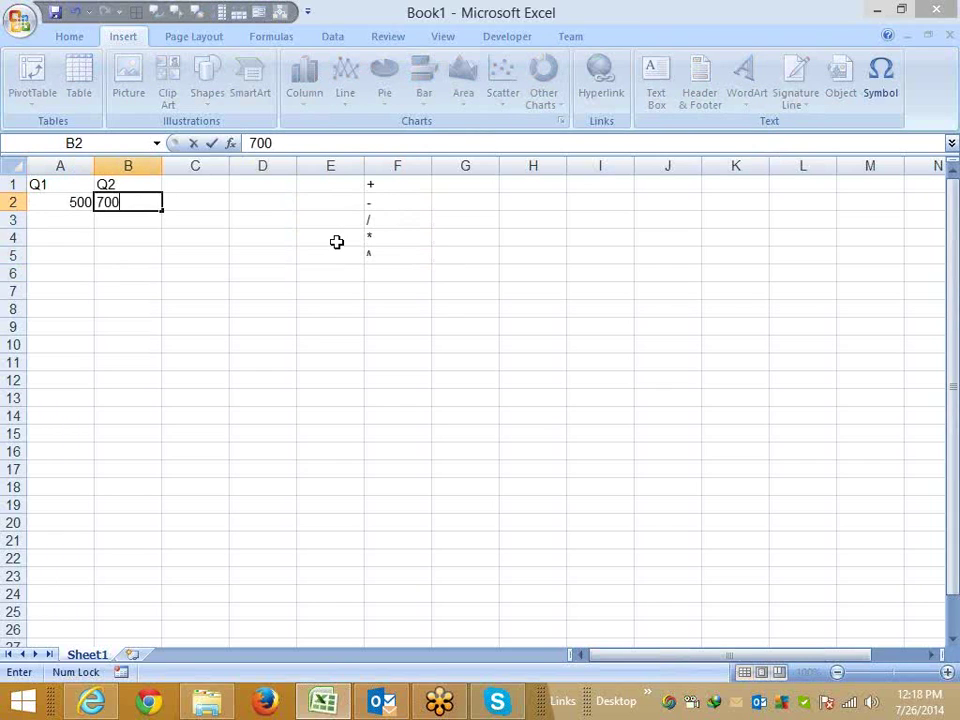
{"action": "key", "text": "Tab"}
{"action": "key", "text": "shift+Tab"}
{"action": "key", "text": "ctrl+shift+grave"}
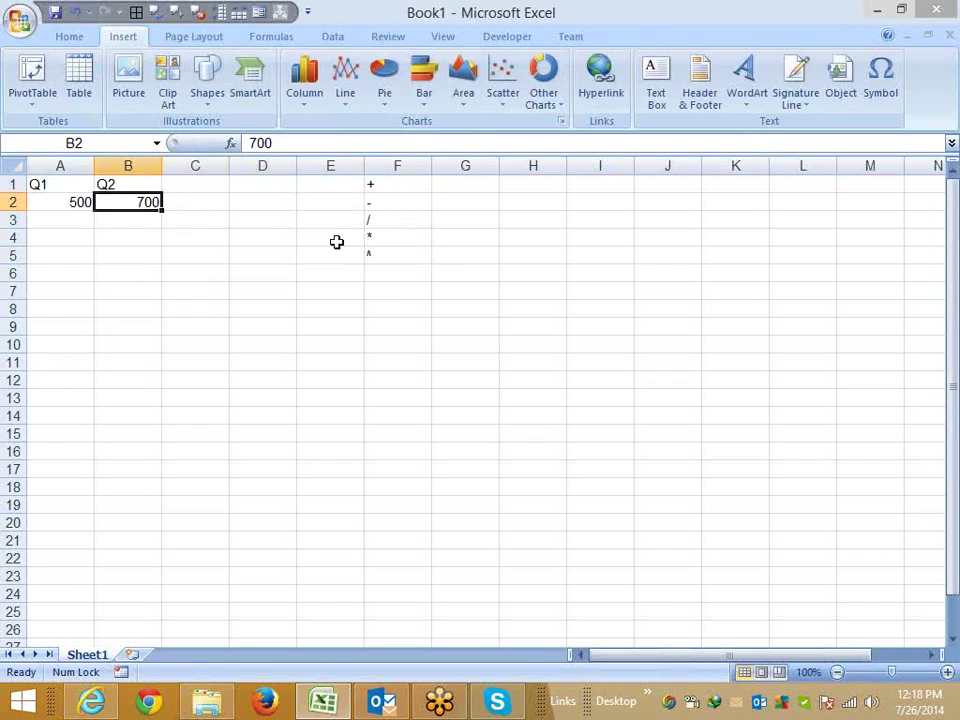
{"action": "key", "text": "Tab"}
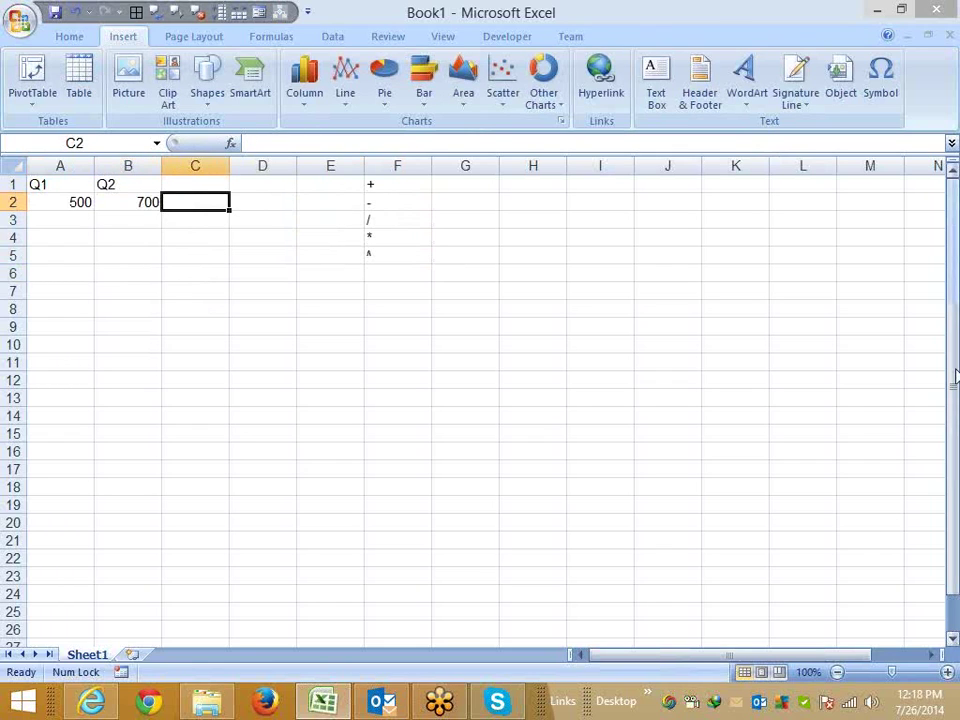
- Handwrite (Q2 − Q1) / Q1 in pen ink over the empty columns of the sheet
{"action": "right_click", "coordinate": [838, 289]}
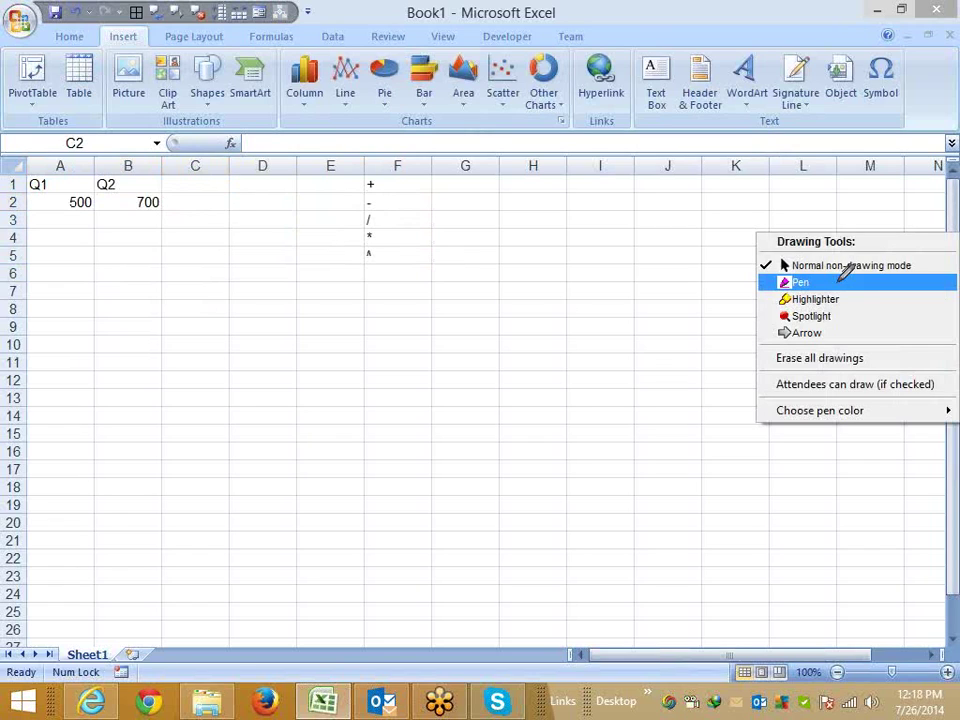
{"action": "left_click", "coordinate": [839, 282]}
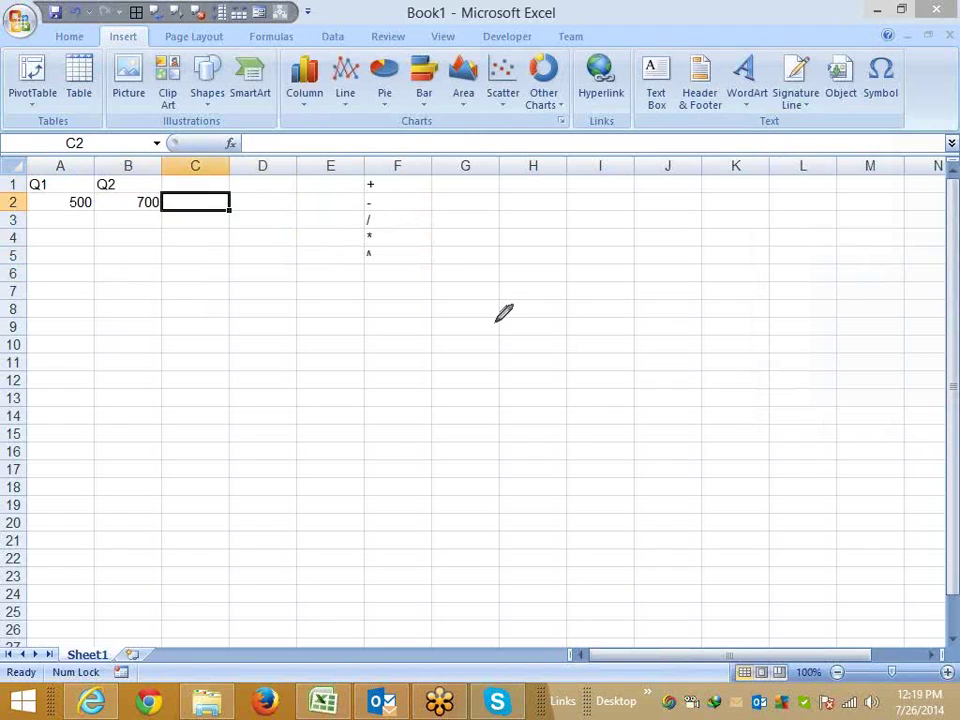
{"action": "left_click_drag", "start_coordinate": [644, 308], "coordinate": [648, 316]}
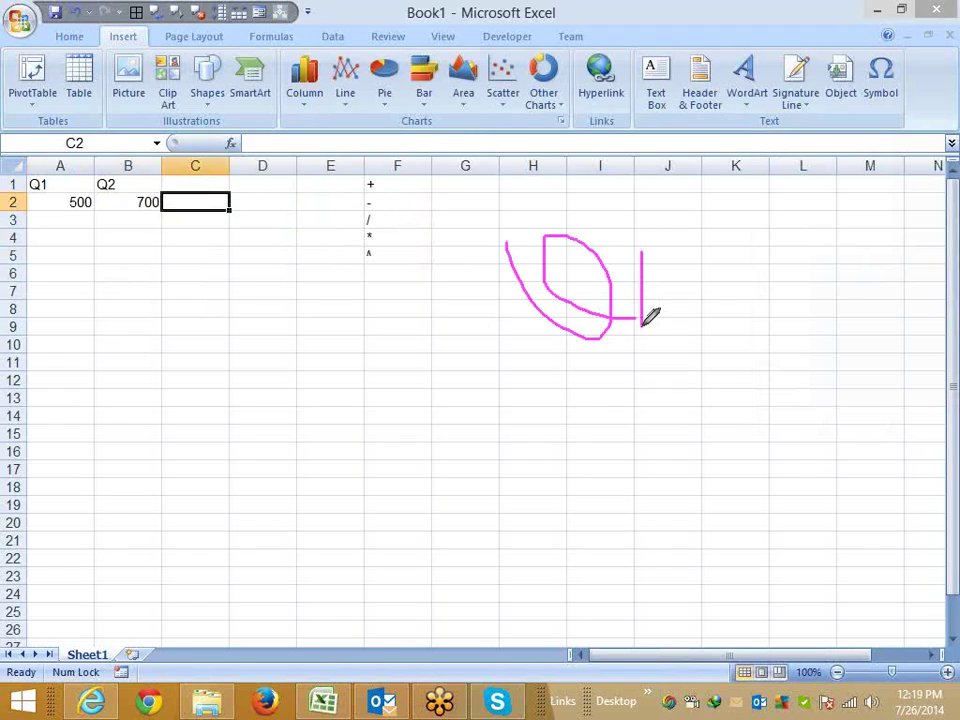
{"action": "mouse_move", "coordinate": [315, 252]}
{"action": "left_mouse_down"}
{"action": "mouse_move", "coordinate": [311, 262]}
{"action": "mouse_move", "coordinate": [386, 311]}
{"action": "left_mouse_up"}
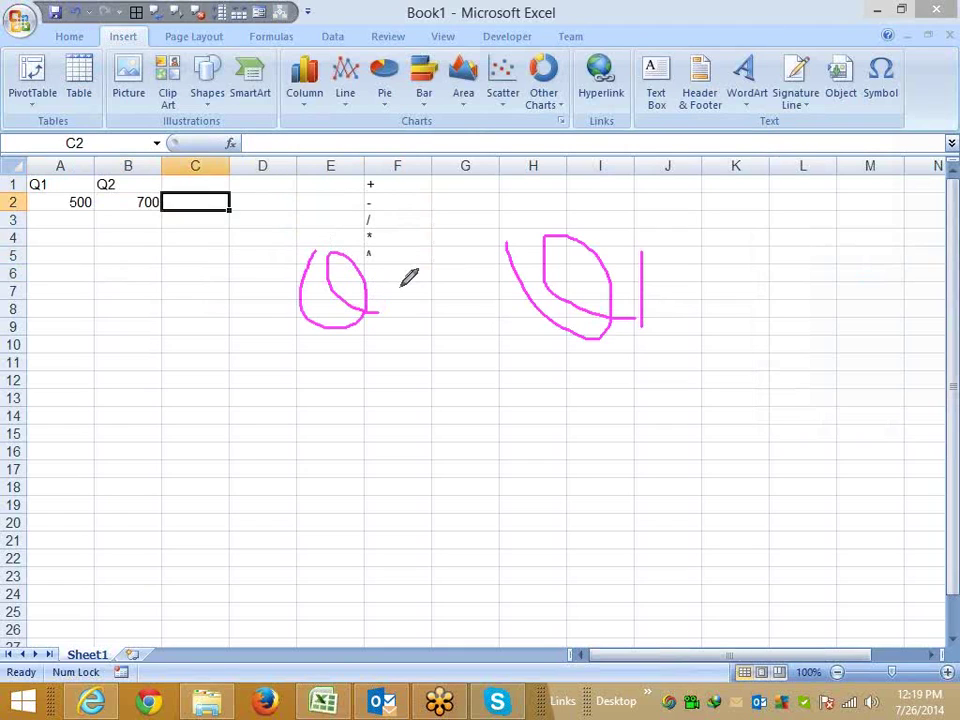
{"action": "mouse_move", "coordinate": [384, 260]}
{"action": "left_mouse_down"}
{"action": "mouse_move", "coordinate": [431, 310]}
{"action": "mouse_move", "coordinate": [470, 273]}
{"action": "left_mouse_up"}
{"action": "left_click_drag", "start_coordinate": [312, 365], "coordinate": [642, 363]}
{"action": "mouse_move", "coordinate": [413, 386]}
{"action": "left_mouse_down"}
{"action": "mouse_move", "coordinate": [402, 403]}
{"action": "mouse_move", "coordinate": [472, 432]}
{"action": "mouse_move", "coordinate": [493, 422]}
{"action": "left_mouse_up"}
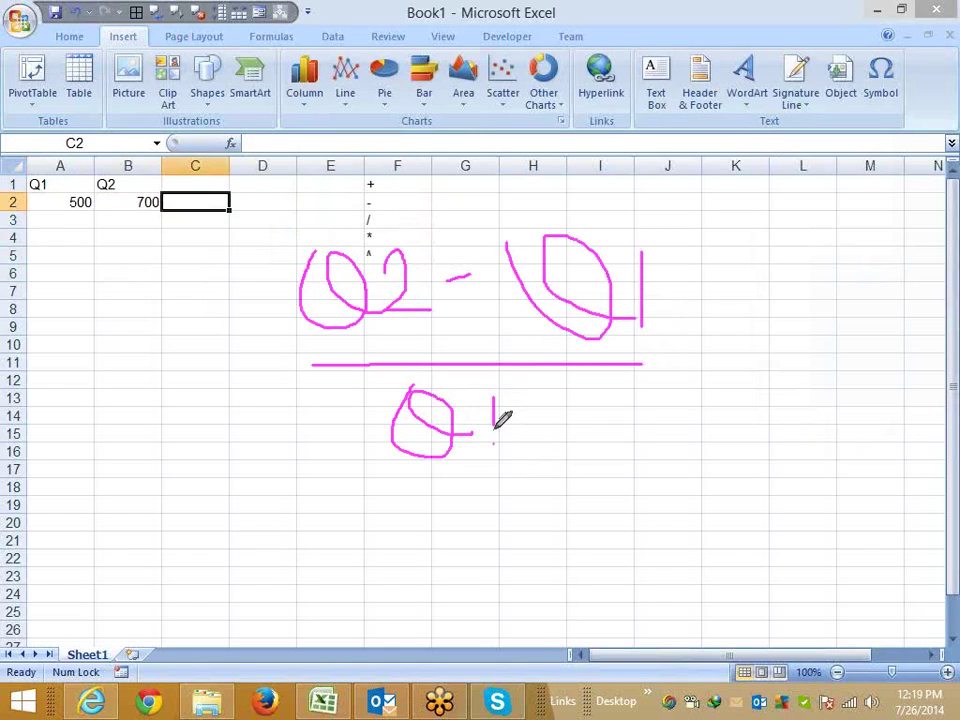
{"action": "left_click_drag", "start_coordinate": [493, 399], "coordinate": [493, 443]}
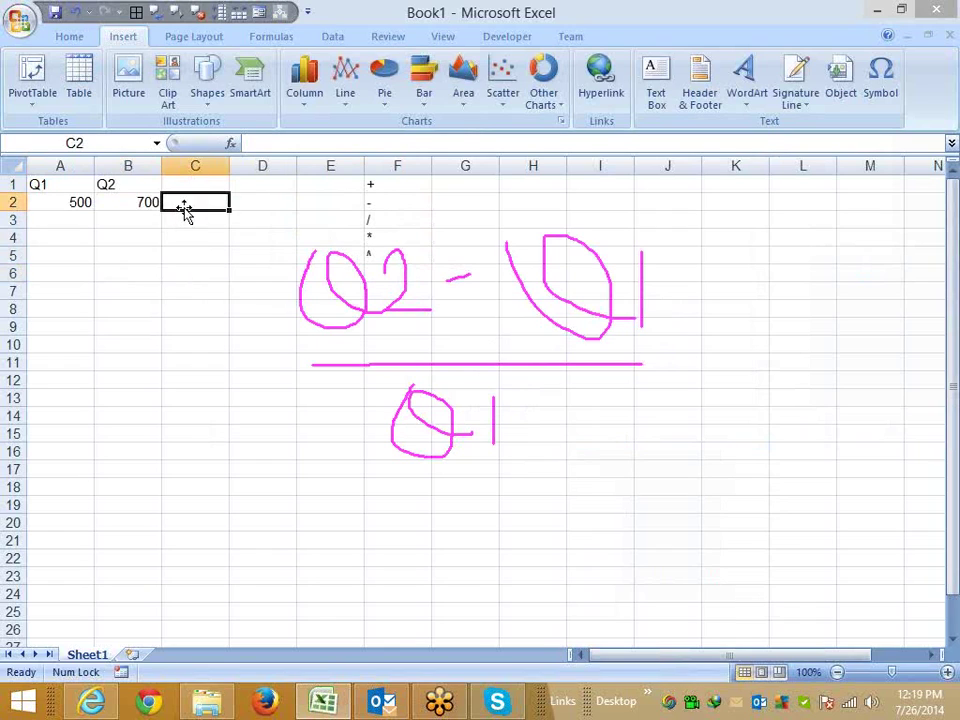
- Enter =(B2-A2)/A2 in C2 and show its 0.4 result in General format
{"action": "double_click", "coordinate": [185, 207]}
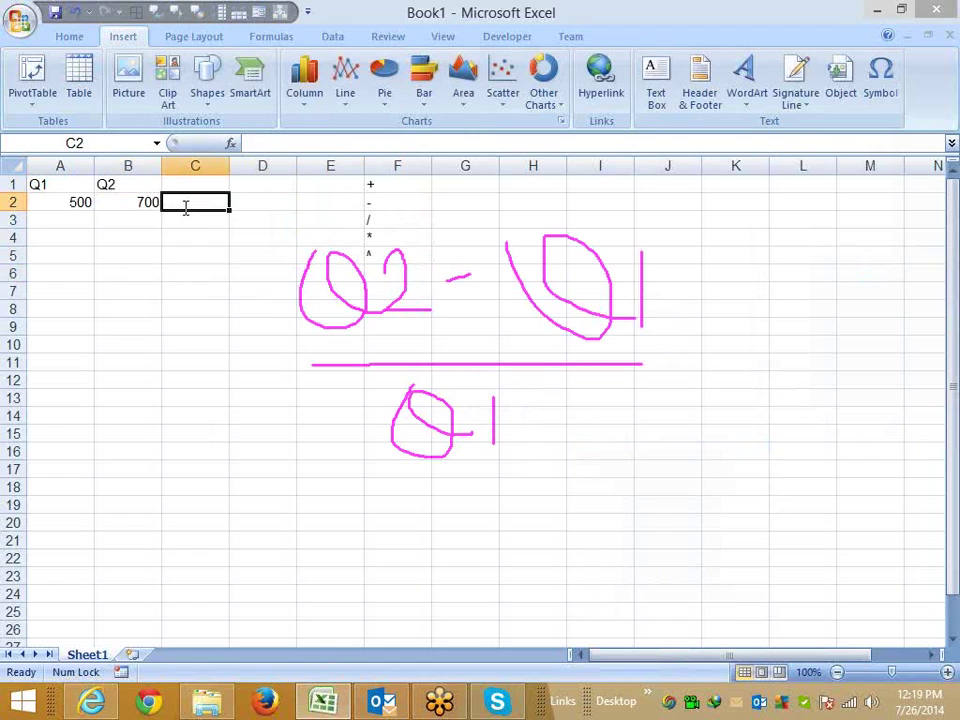
{"action": "type", "text": "=B2-"}
{"action": "key", "text": "Left"}
{"action": "key", "text": "Left"}
{"action": "type", "text": "/"}
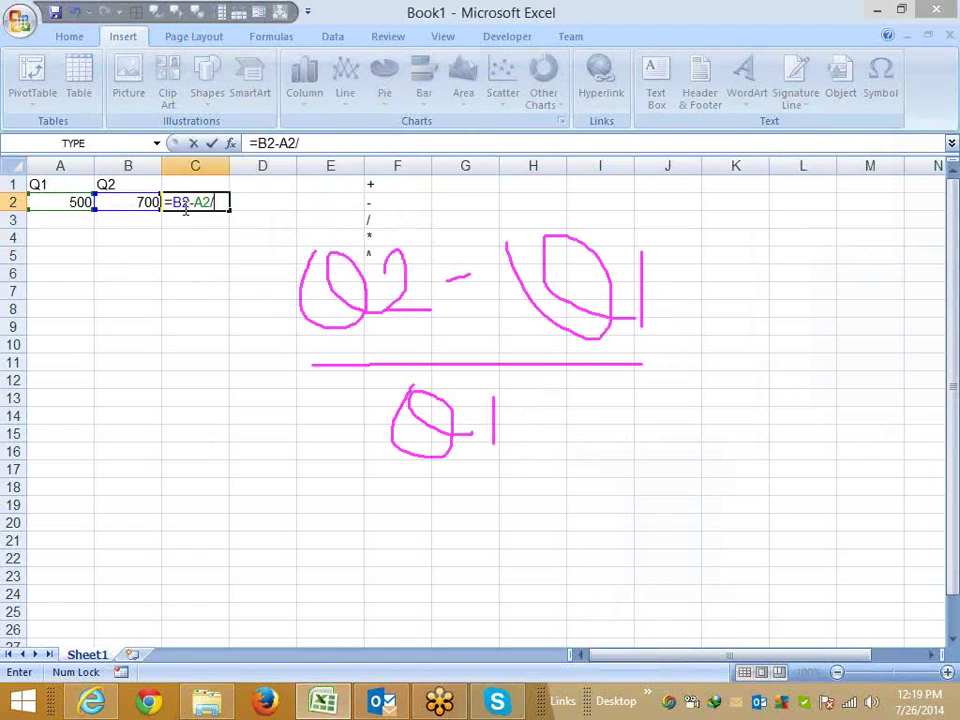
{"action": "key", "text": "Left"}
{"action": "key", "text": "Left"}
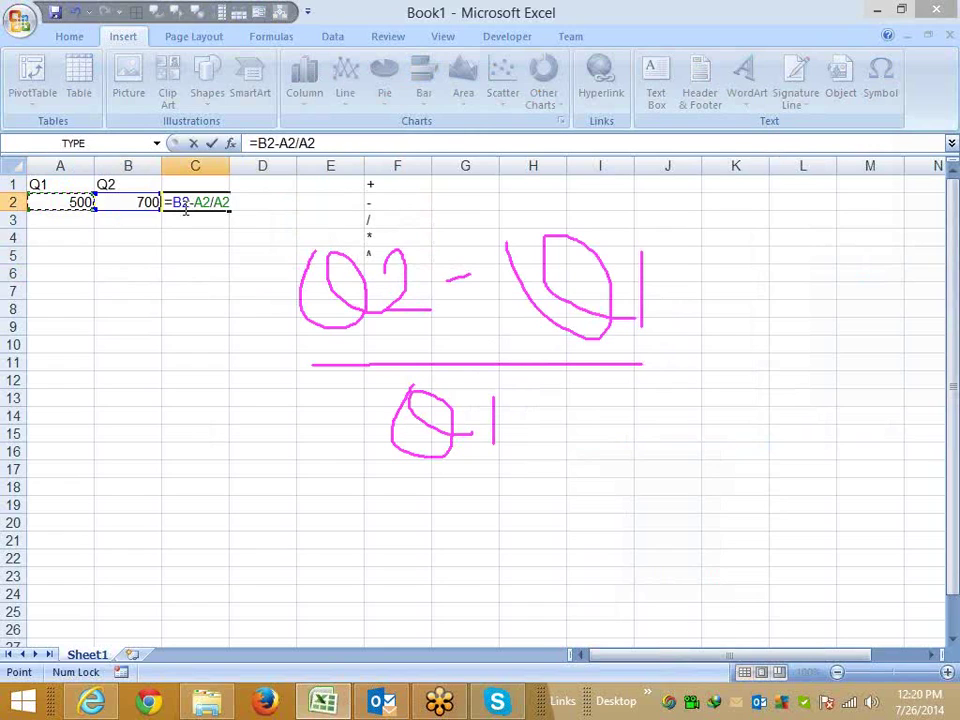
{"action": "left_click", "coordinate": [257, 143]}
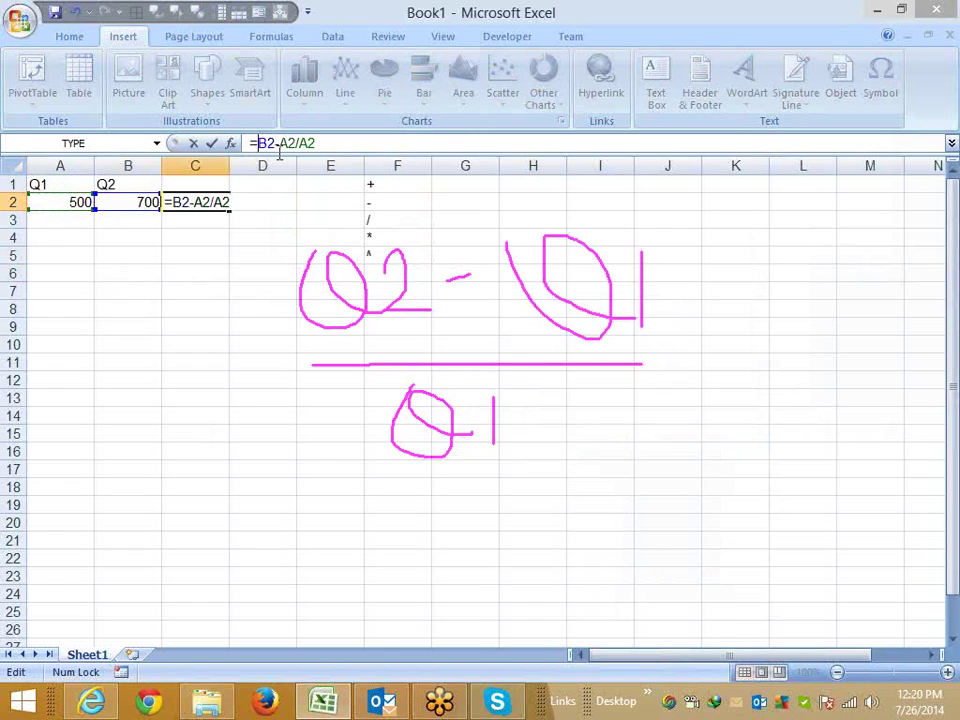
{"action": "type", "text": "("}
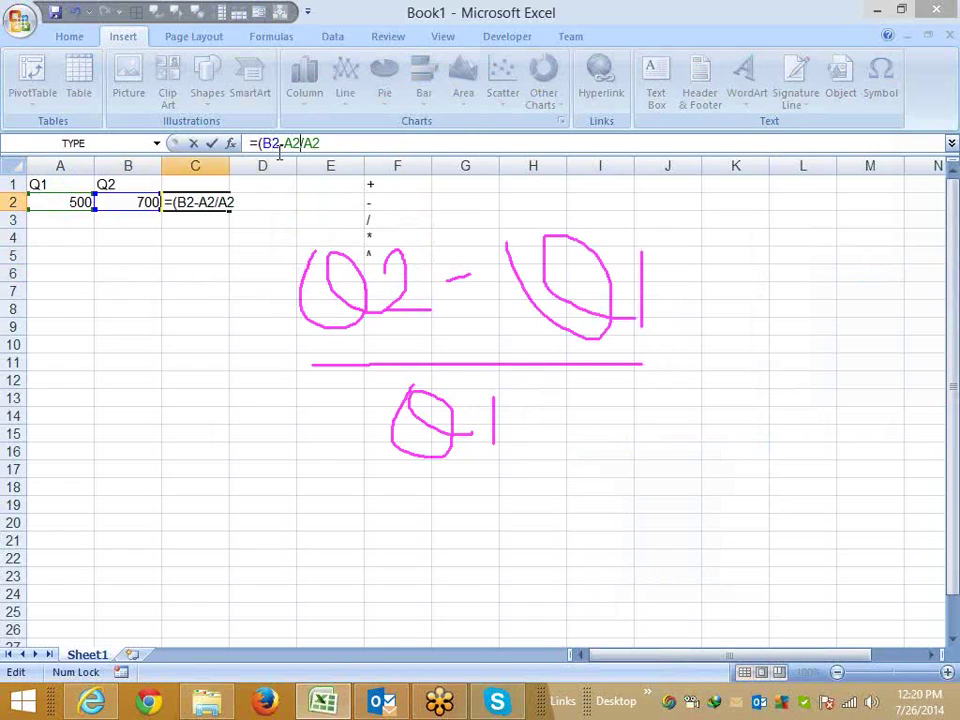
{"action": "type", "text": ")"}
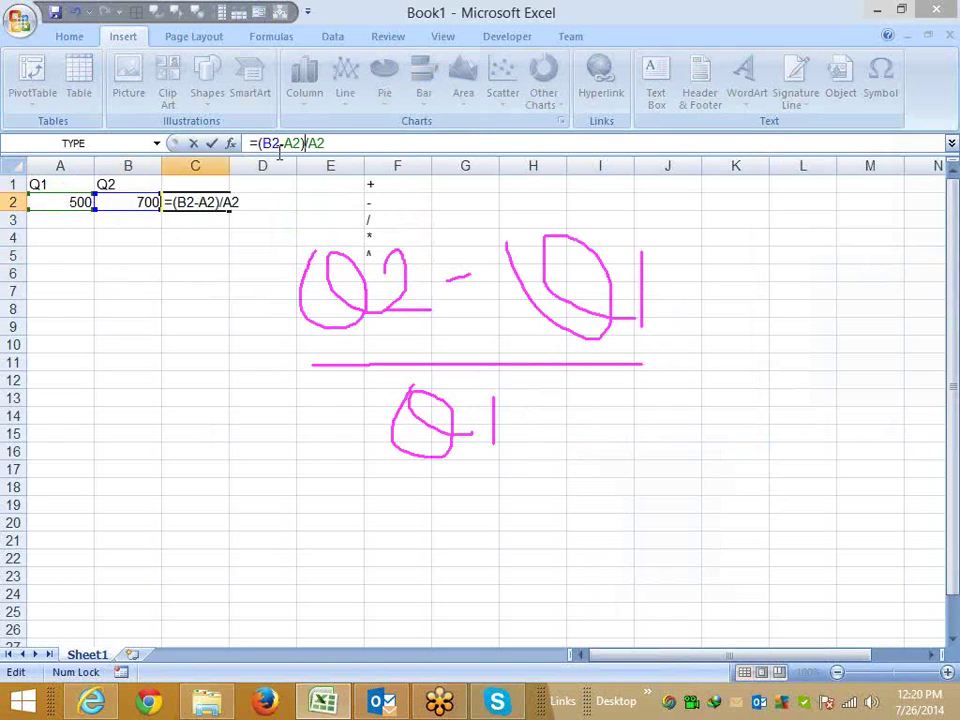
{"action": "key", "text": "Return"}
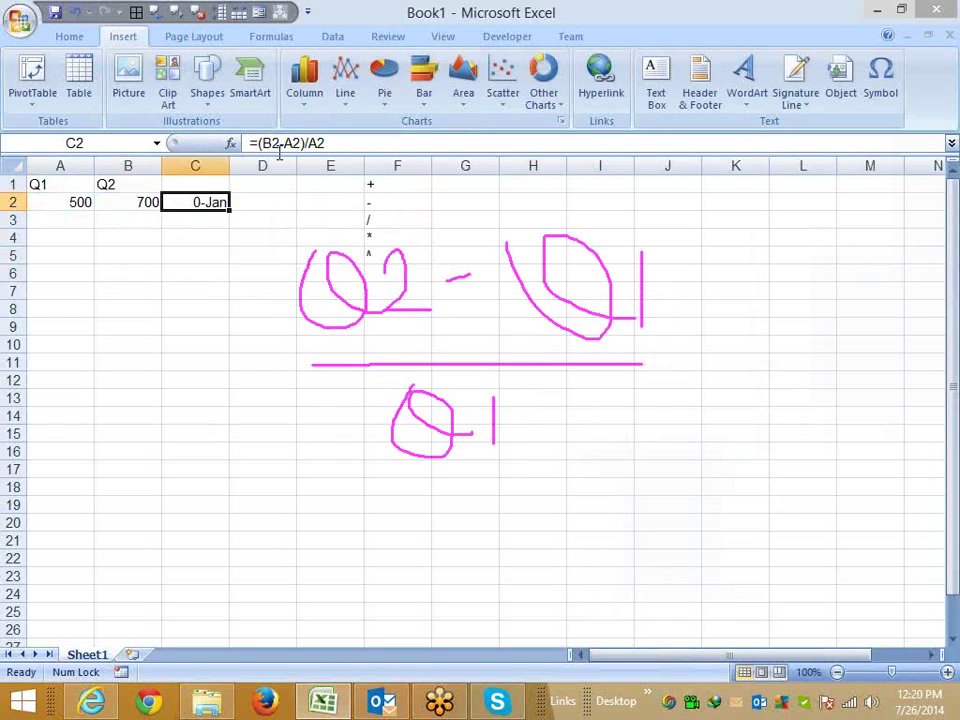
{"action": "key", "text": "ctrl+shift+asciitilde"}
- Apply Percent Style to C2 so the growth reads 40%
{"action": "left_click", "coordinate": [69, 36]}
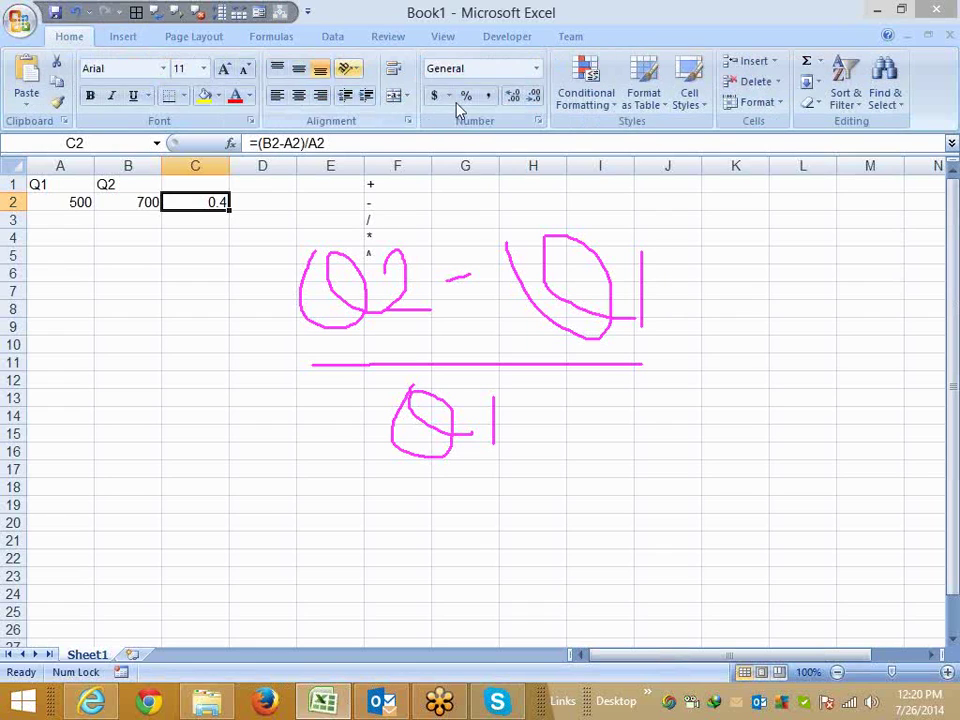
{"action": "left_click", "coordinate": [465, 96]}
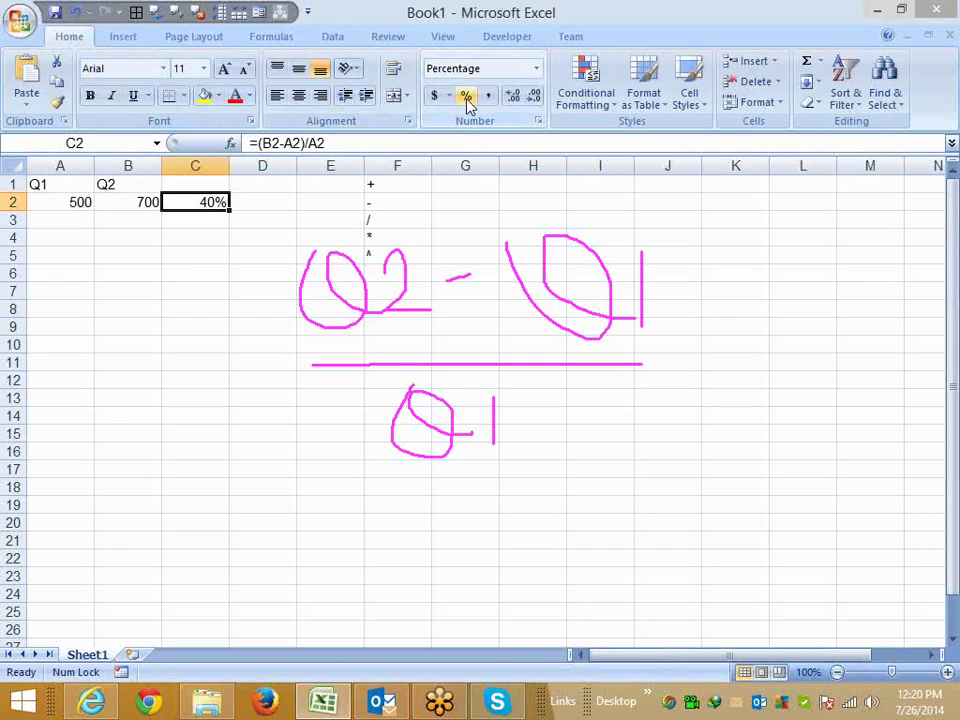
{"action": "key", "text": "Down"}
{"action": "key", "text": "Down"}
{"action": "key", "text": "Down"}
{"action": "key", "text": "Down"}
{"action": "key", "text": "Down"}
{"action": "key", "text": "Down"}
{"action": "key", "text": "Down"}
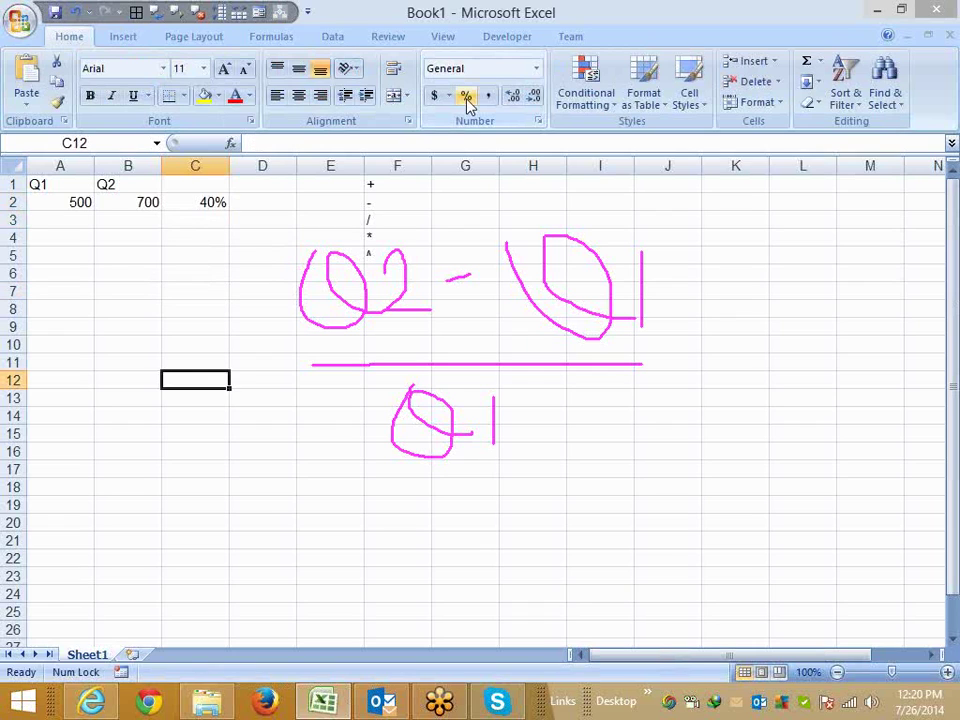
- Type the labels P, R and T in A12:A14
{"action": "key", "text": "Left"}
{"action": "key", "text": "Left"}
{"action": "type", "text": "P"}
{"action": "key", "text": "Return"}
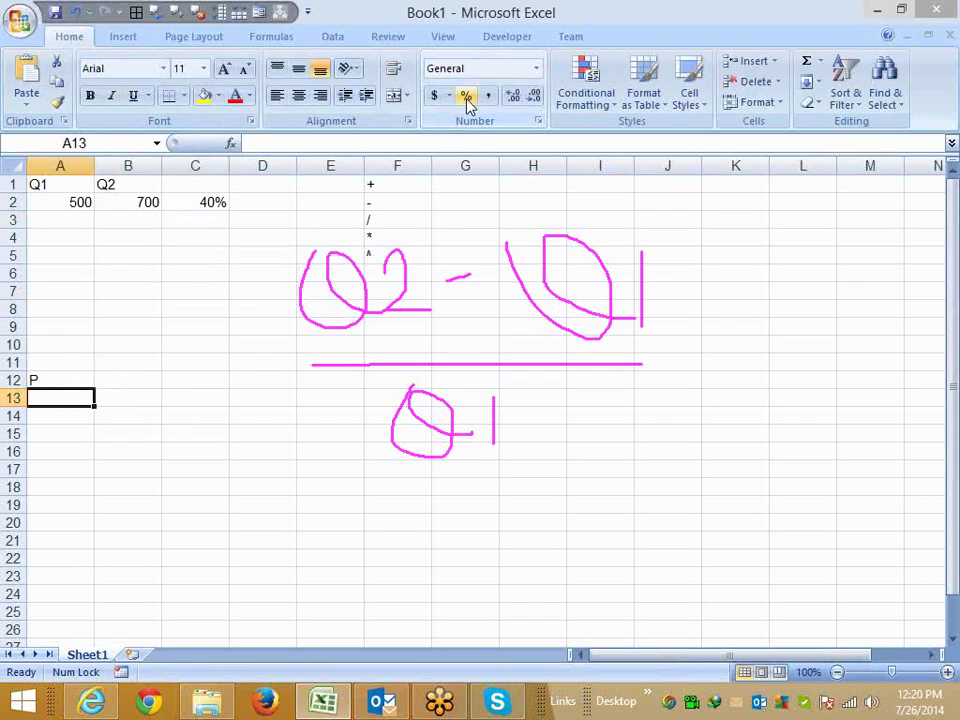
{"action": "type", "text": "R"}
{"action": "key", "text": "Return"}
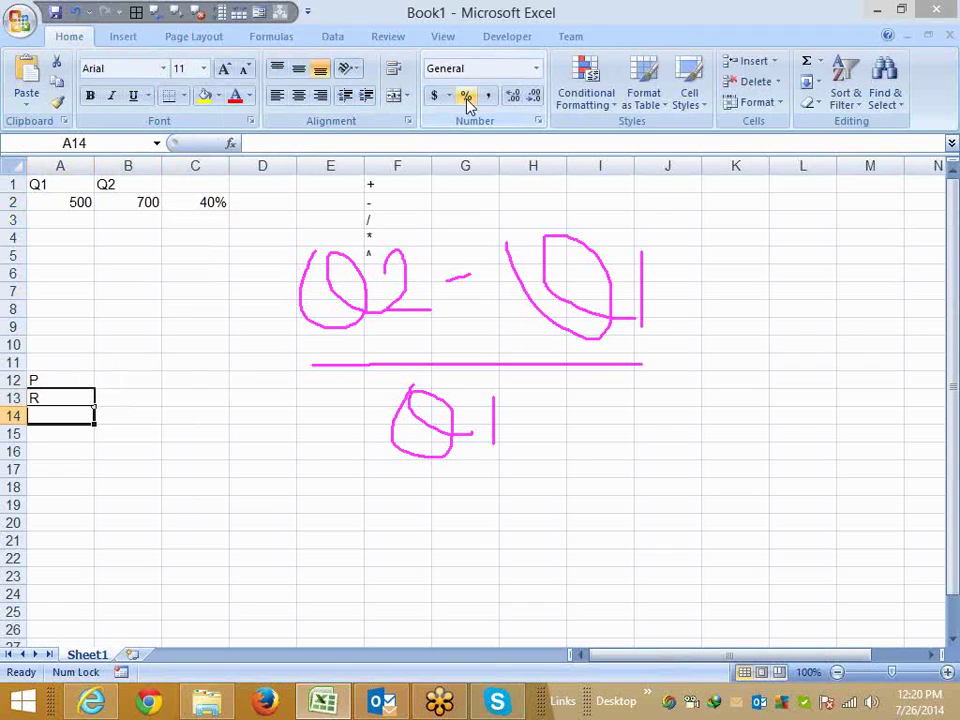
{"action": "type", "text": "T"}
{"action": "key", "text": "Return"}
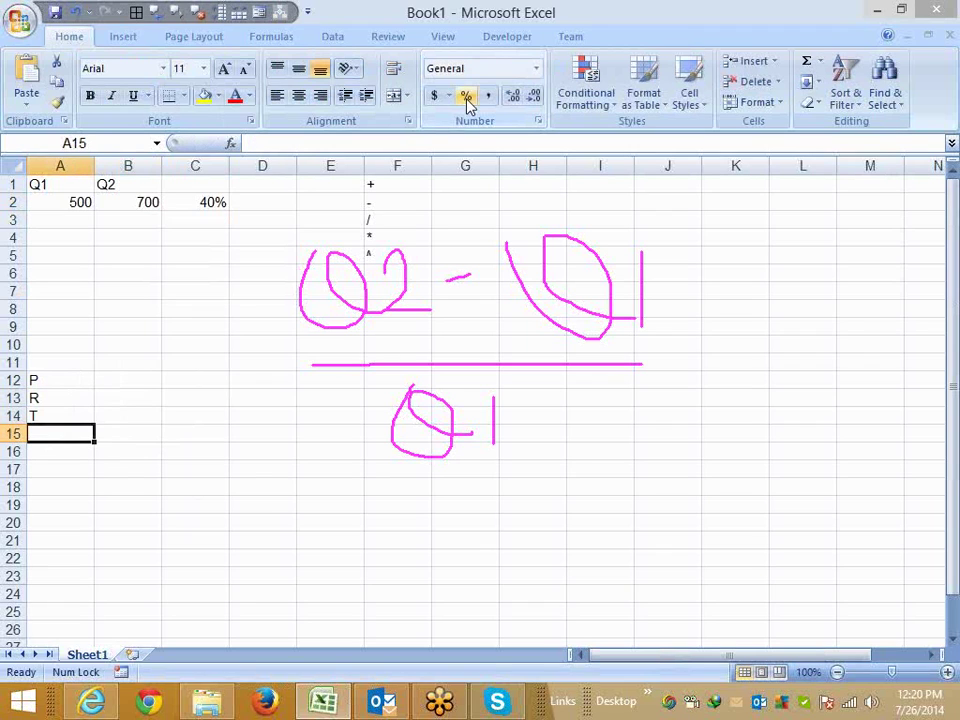
- Enter 50000, 10% and 5 in B12:B14 beside the labels
{"action": "key", "text": "Up"}
{"action": "key", "text": "Up"}
{"action": "key", "text": "Up"}
{"action": "key", "text": "Right"}
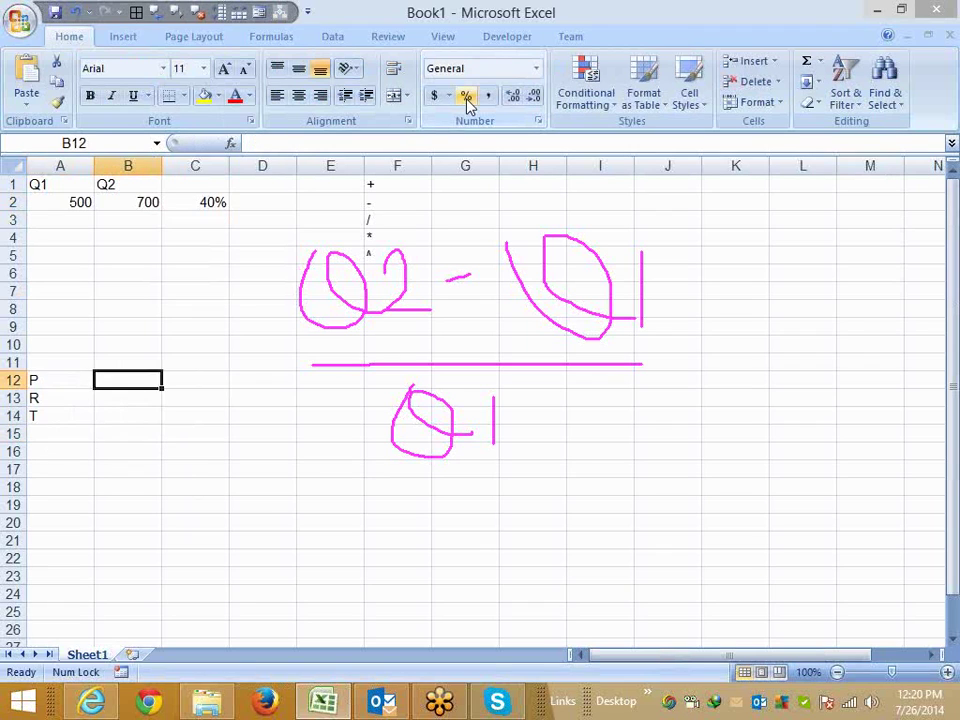
{"action": "type", "text": "5000"}
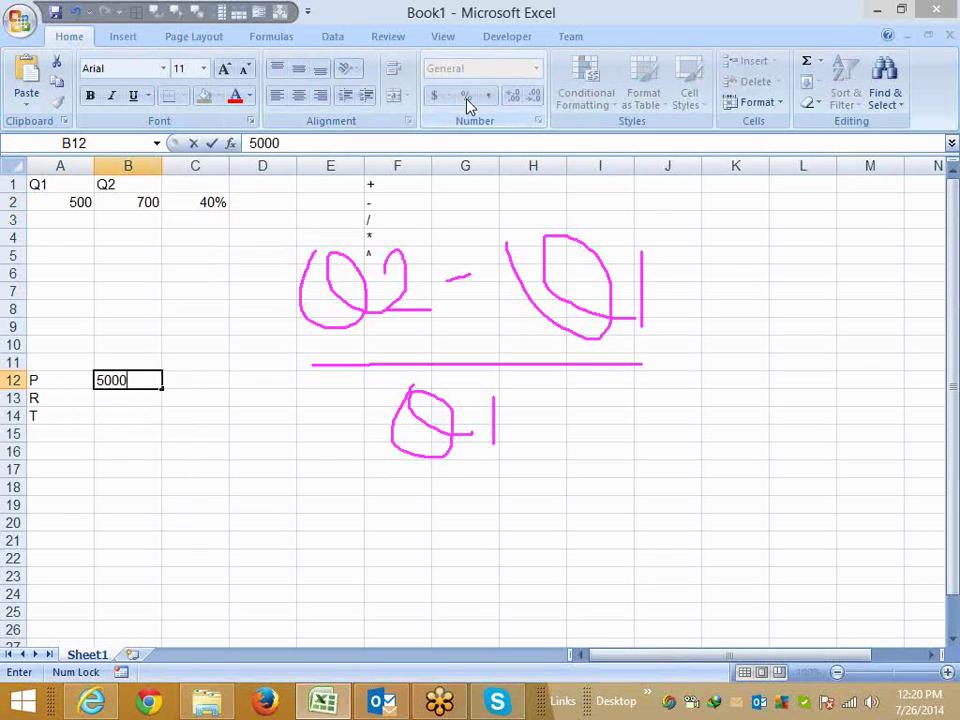
{"action": "type", "text": "0"}
{"action": "key", "text": "Return"}
{"action": "type", "text": "10"}
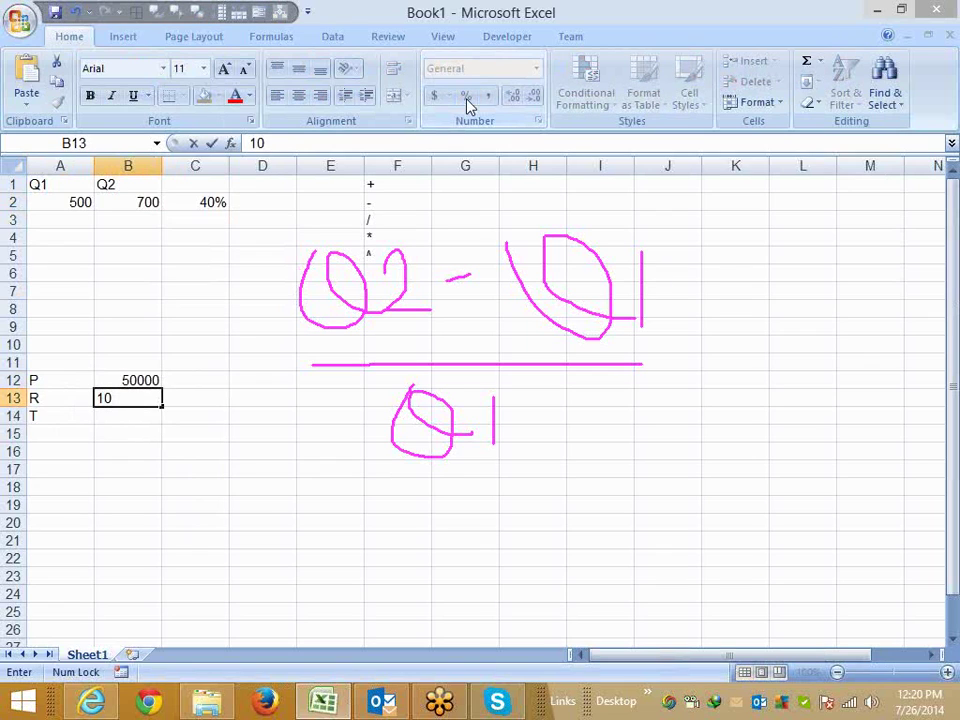
{"action": "type", "text": "%"}
{"action": "key", "text": "Return"}
{"action": "type", "text": "5"}
{"action": "key", "text": "Return"}
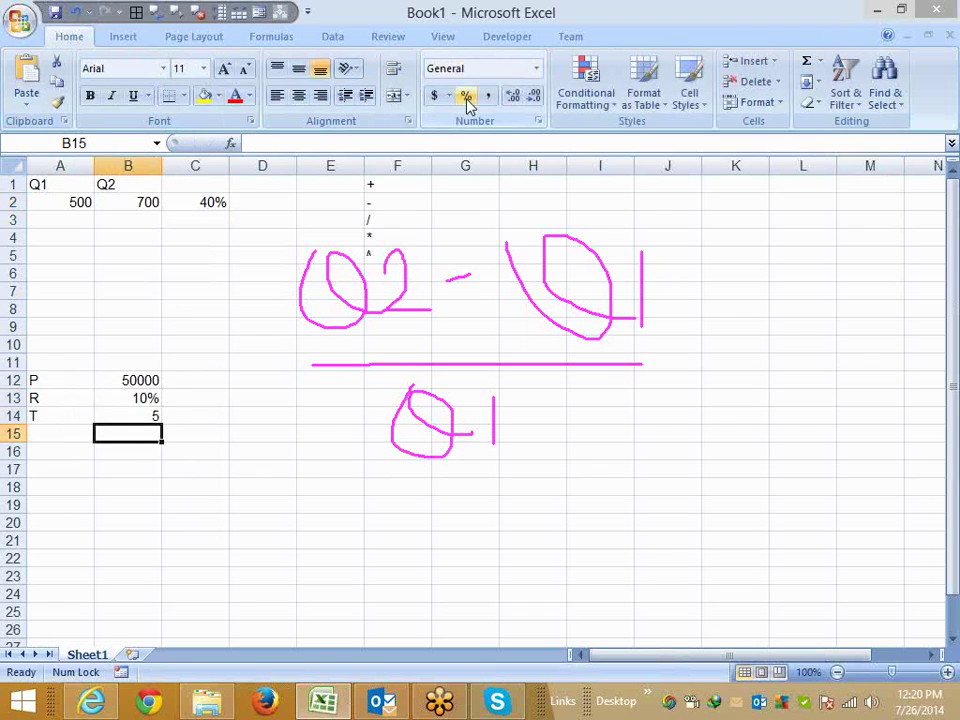
{"action": "key", "text": "Right"}
{"action": "key", "text": "Right"}
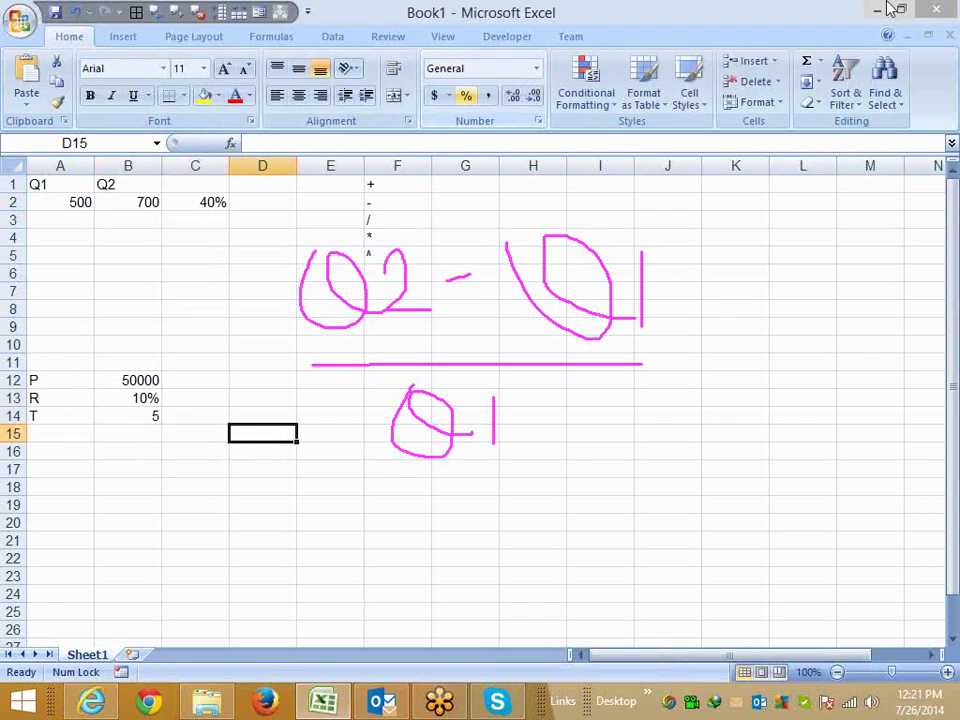
{"action": "left_click", "coordinate": [717, 268]}
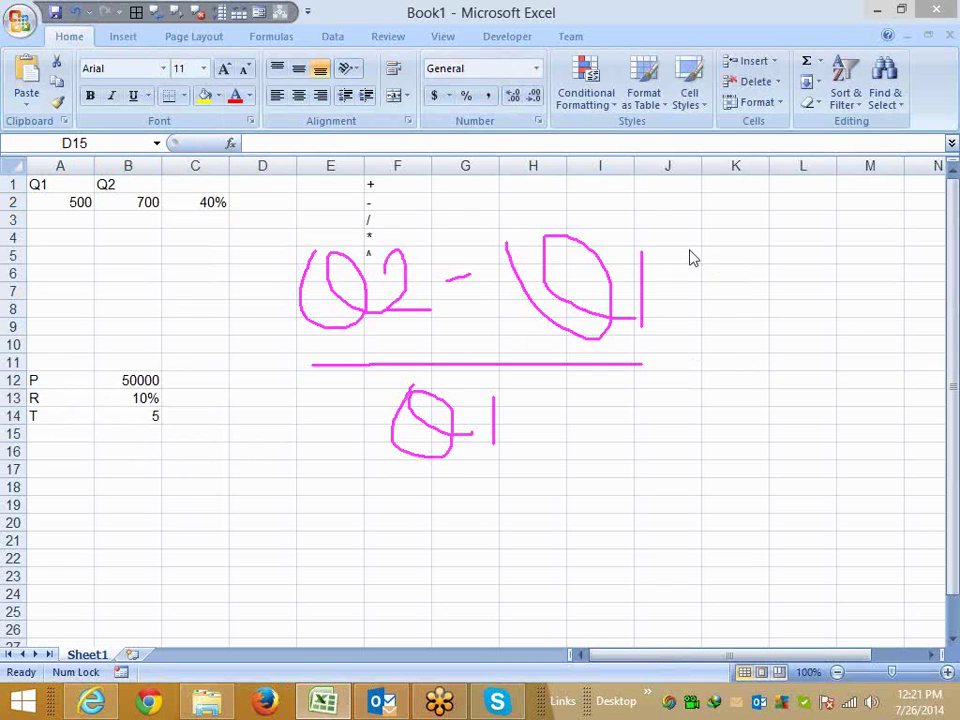
- Erase the ink sketch and select the empty cell F9
{"action": "key", "text": "Escape"}
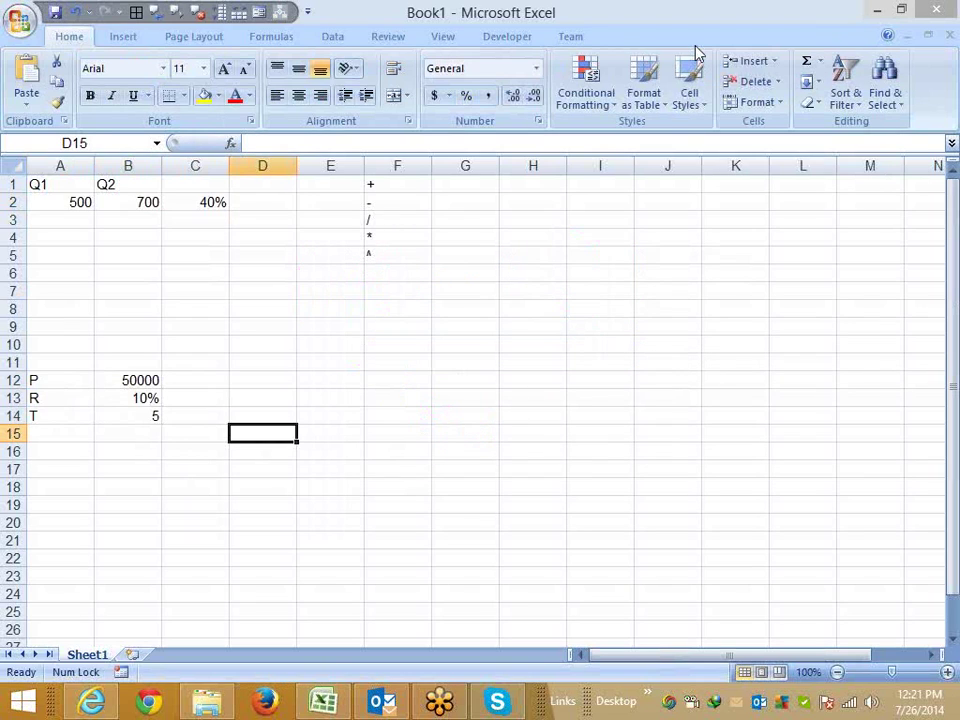
{"action": "left_click", "coordinate": [392, 332]}
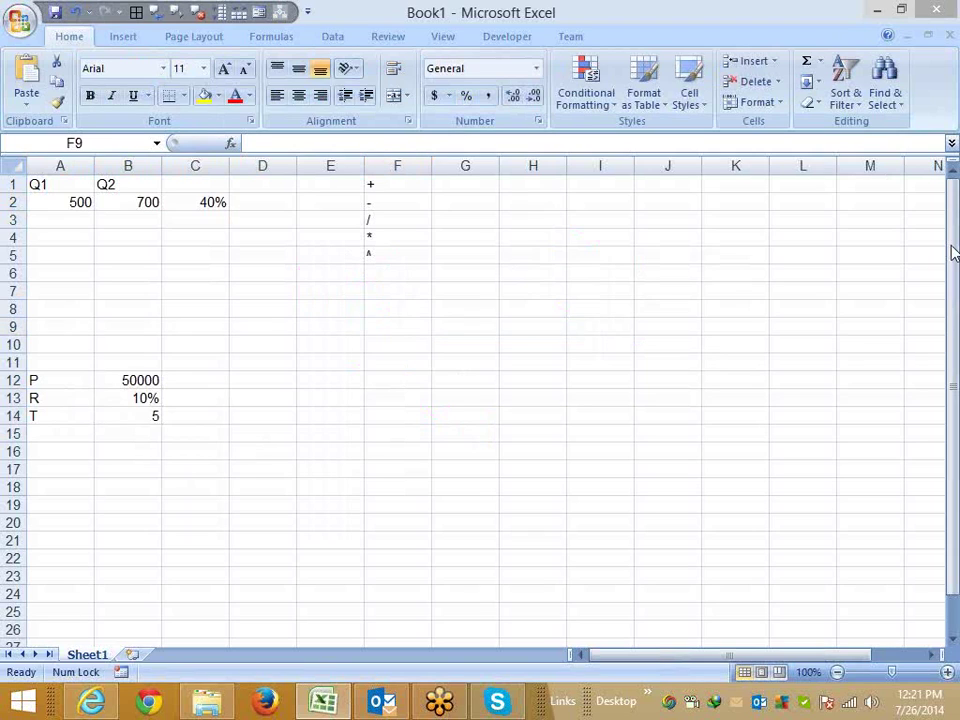
- Handwrite P × (1 + r/n)^(n×t) in pen ink beside the compound-interest inputs
{"action": "right_click", "coordinate": [853, 289]}
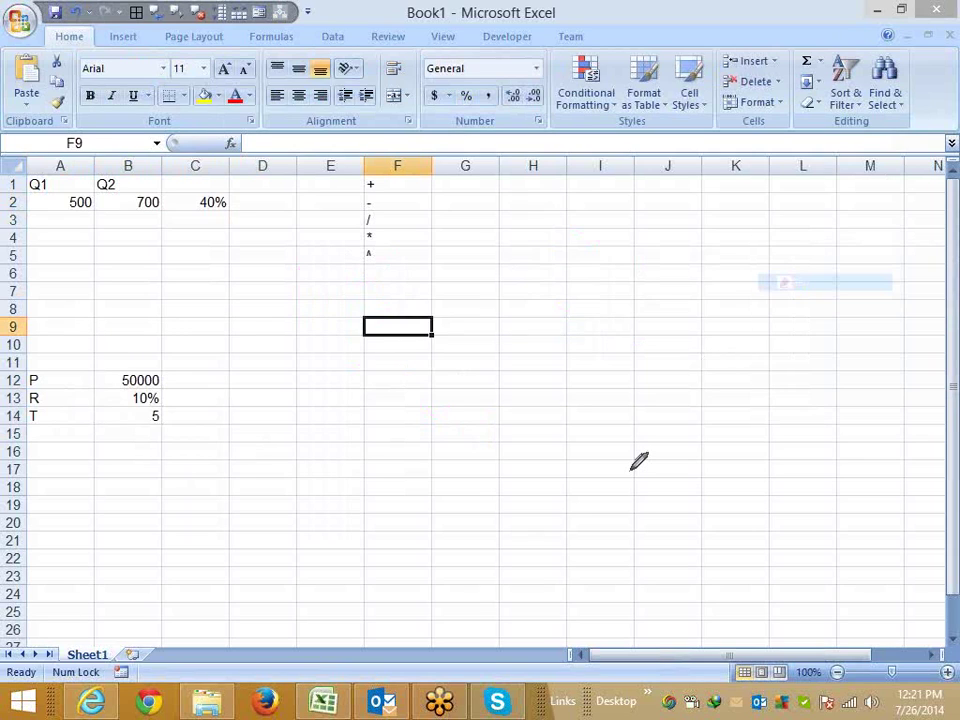
{"action": "mouse_move", "coordinate": [297, 391]}
{"action": "left_mouse_down"}
{"action": "mouse_move", "coordinate": [298, 320]}
{"action": "mouse_move", "coordinate": [298, 356]}
{"action": "left_mouse_up"}
{"action": "left_click_drag", "start_coordinate": [346, 330], "coordinate": [358, 346]}
{"action": "left_click_drag", "start_coordinate": [361, 328], "coordinate": [357, 360]}
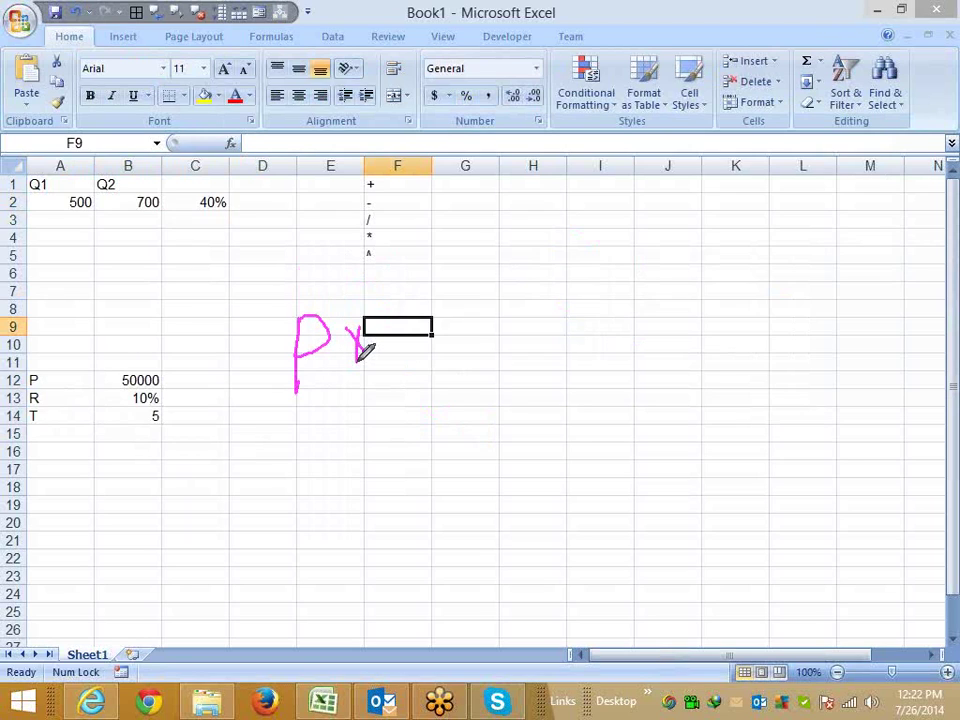
{"action": "left_click_drag", "start_coordinate": [377, 306], "coordinate": [418, 366]}
{"action": "mouse_move", "coordinate": [406, 308]}
{"action": "left_mouse_down"}
{"action": "mouse_move", "coordinate": [411, 343]}
{"action": "mouse_move", "coordinate": [448, 318]}
{"action": "left_mouse_up"}
{"action": "mouse_move", "coordinate": [467, 305]}
{"action": "left_mouse_down"}
{"action": "mouse_move", "coordinate": [488, 294]}
{"action": "mouse_move", "coordinate": [485, 396]}
{"action": "left_mouse_up"}
{"action": "mouse_move", "coordinate": [518, 345]}
{"action": "left_mouse_down"}
{"action": "mouse_move", "coordinate": [511, 388]}
{"action": "mouse_move", "coordinate": [569, 376]}
{"action": "mouse_move", "coordinate": [520, 345]}
{"action": "mouse_move", "coordinate": [530, 375]}
{"action": "mouse_move", "coordinate": [553, 343]}
{"action": "left_mouse_up"}
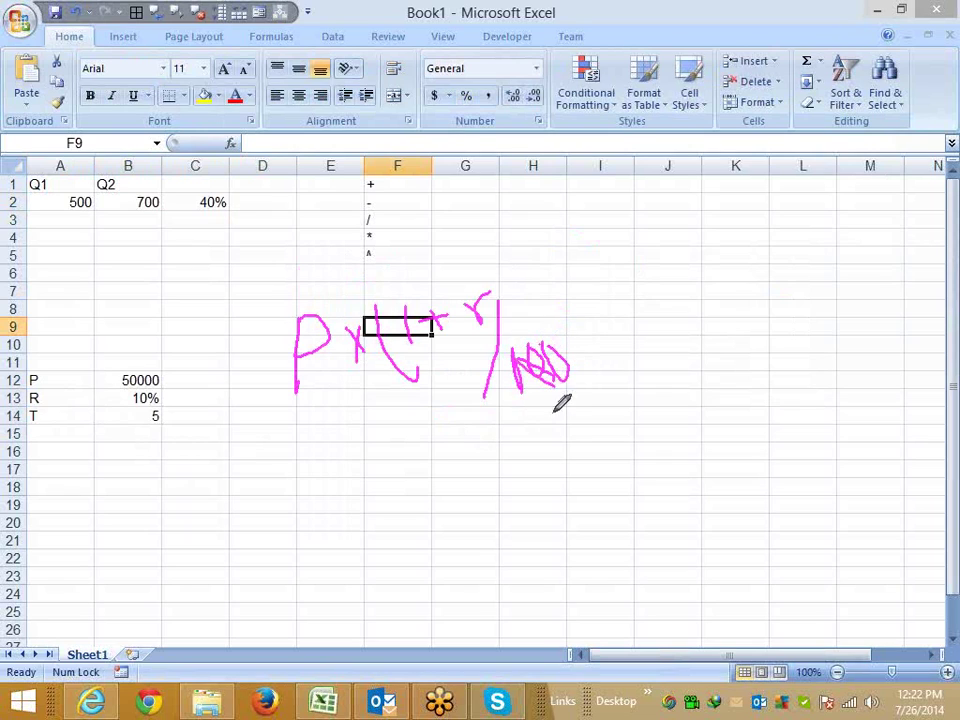
{"action": "left_click_drag", "start_coordinate": [553, 270], "coordinate": [592, 410]}
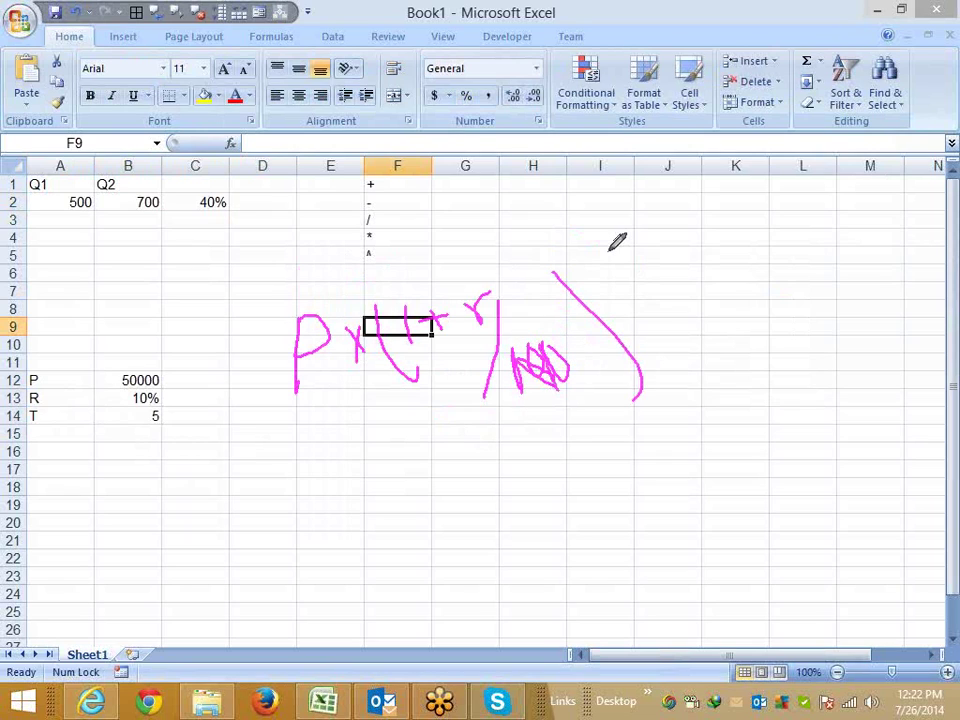
{"action": "left_click_drag", "start_coordinate": [606, 248], "coordinate": [651, 287]}
{"action": "mouse_move", "coordinate": [643, 232]}
{"action": "left_mouse_down"}
{"action": "mouse_move", "coordinate": [633, 262]}
{"action": "mouse_move", "coordinate": [698, 254]}
{"action": "left_mouse_up"}
{"action": "mouse_move", "coordinate": [698, 230]}
{"action": "left_mouse_down"}
{"action": "mouse_move", "coordinate": [676, 257]}
{"action": "mouse_move", "coordinate": [741, 200]}
{"action": "mouse_move", "coordinate": [706, 238]}
{"action": "left_mouse_up"}
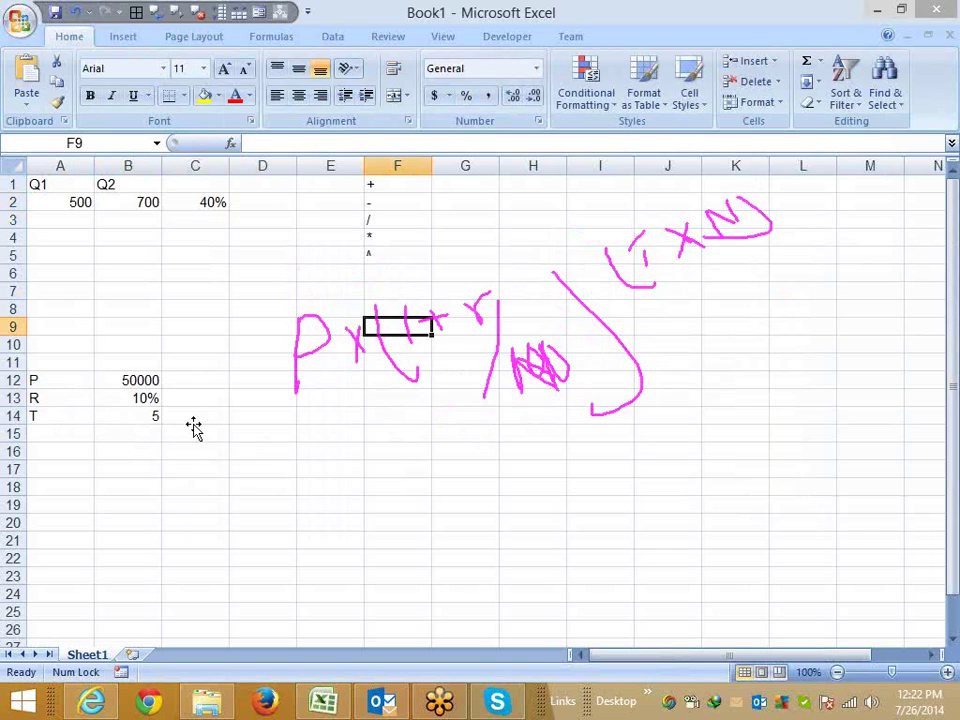
{"action": "left_click", "coordinate": [193, 425]}
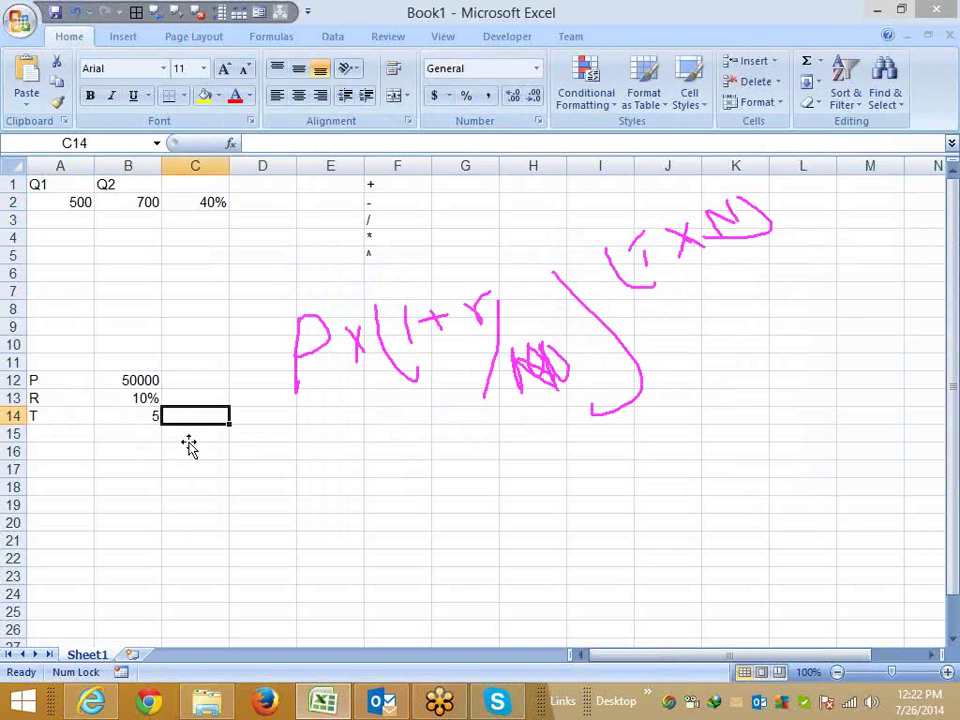
{"action": "left_click", "coordinate": [190, 443]}
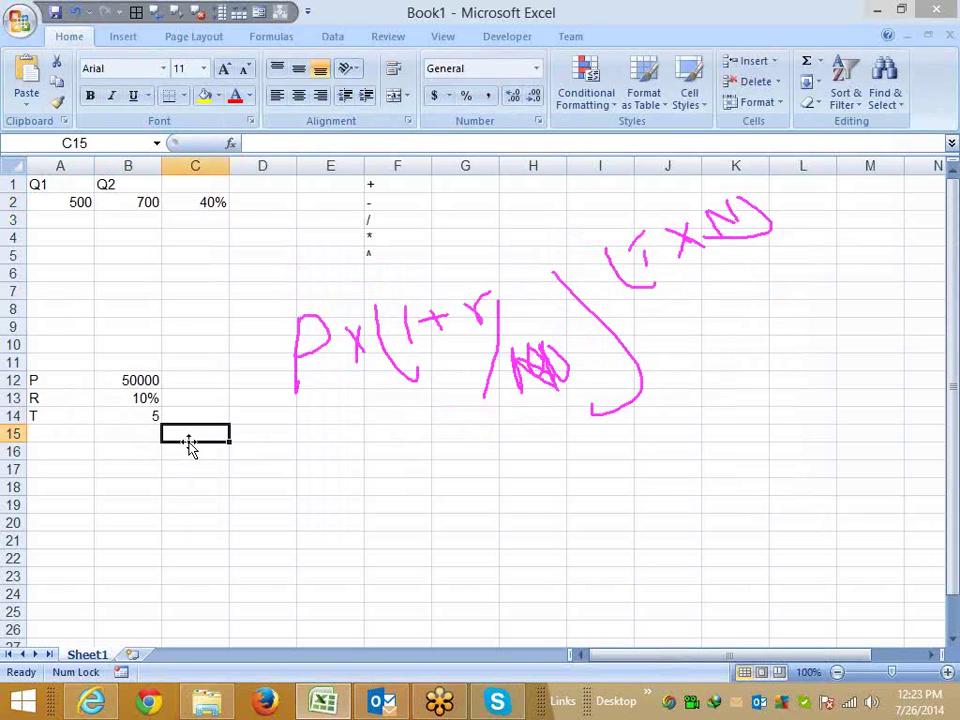
- Enter the monthly rate formula =B13/12 in C15, giving 0.008333
{"action": "type", "text": "1"}
{"action": "key", "text": "Up"}
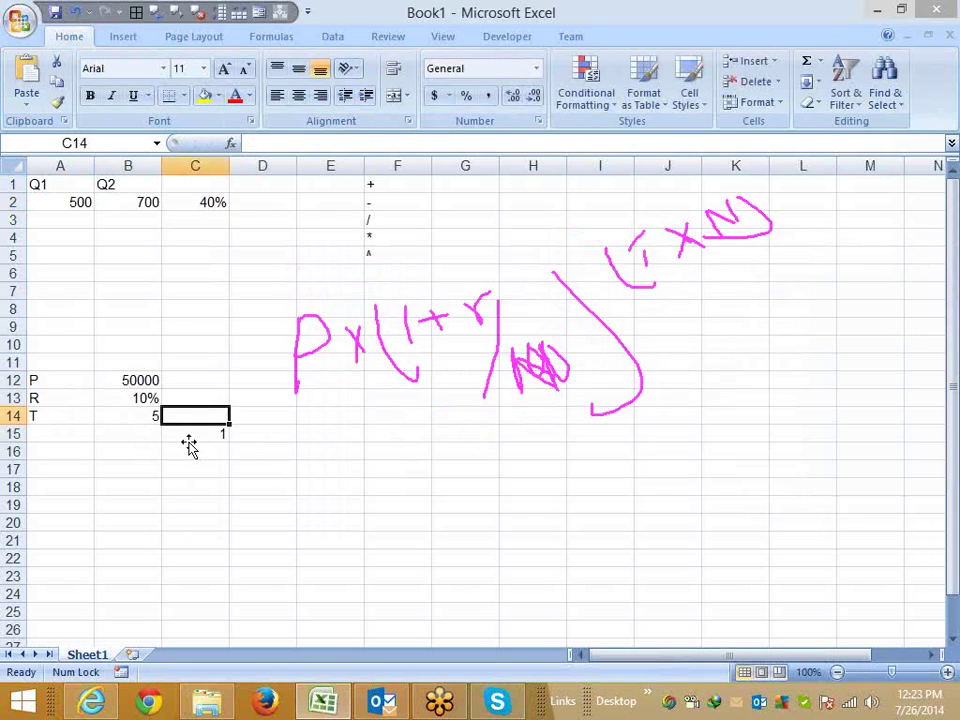
{"action": "left_click", "coordinate": [190, 441]}
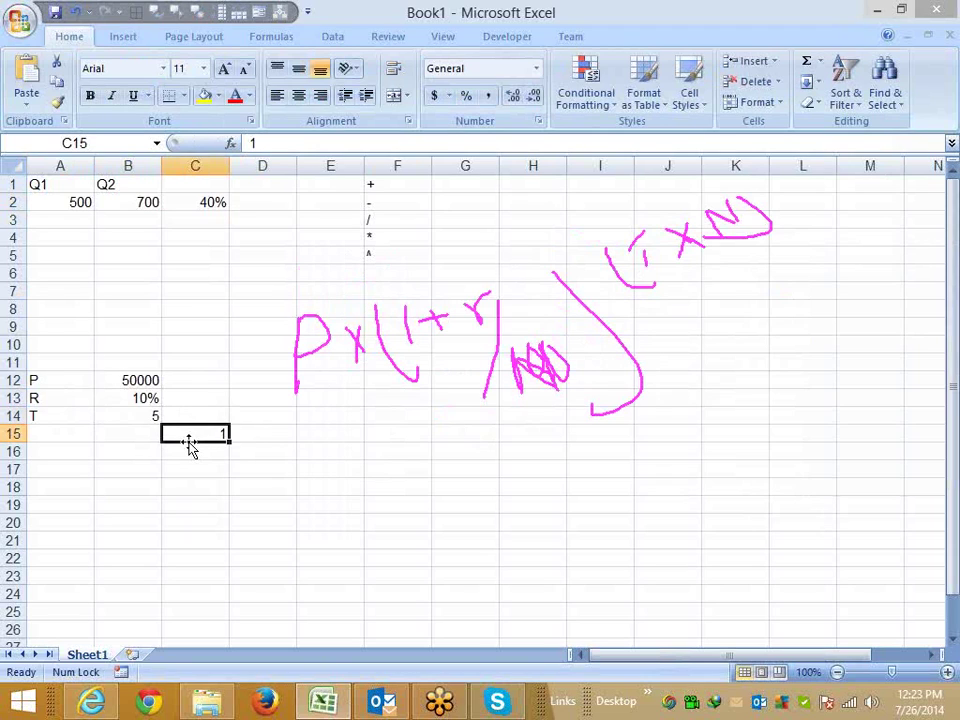
{"action": "type", "text": "="}
{"action": "key", "text": "Up"}
{"action": "key", "text": "Up"}
{"action": "key", "text": "Left"}
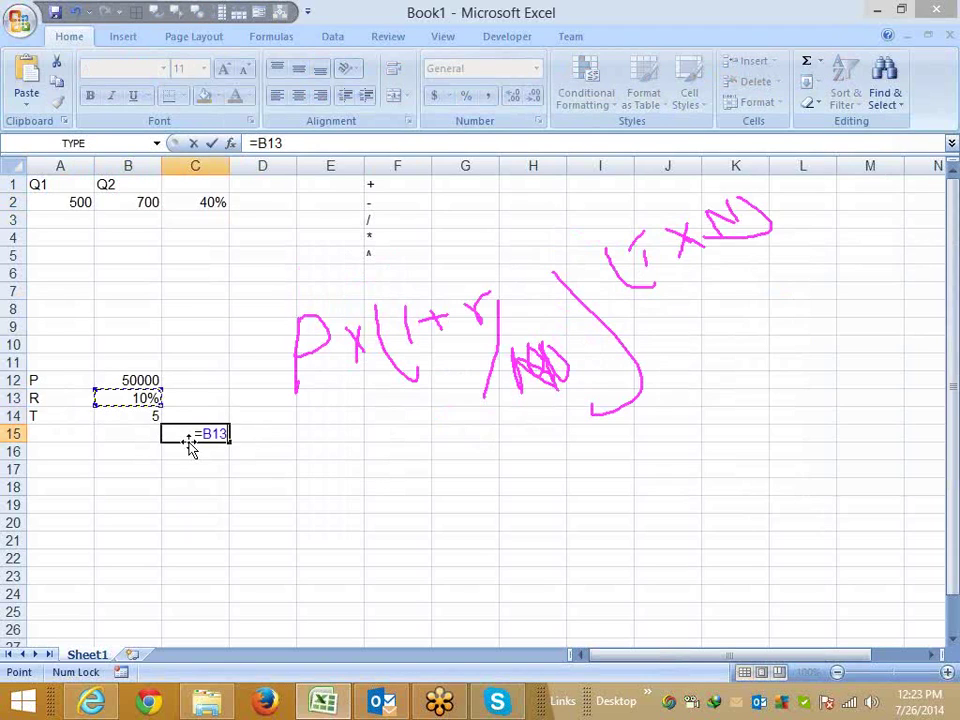
{"action": "type", "text": "/12"}
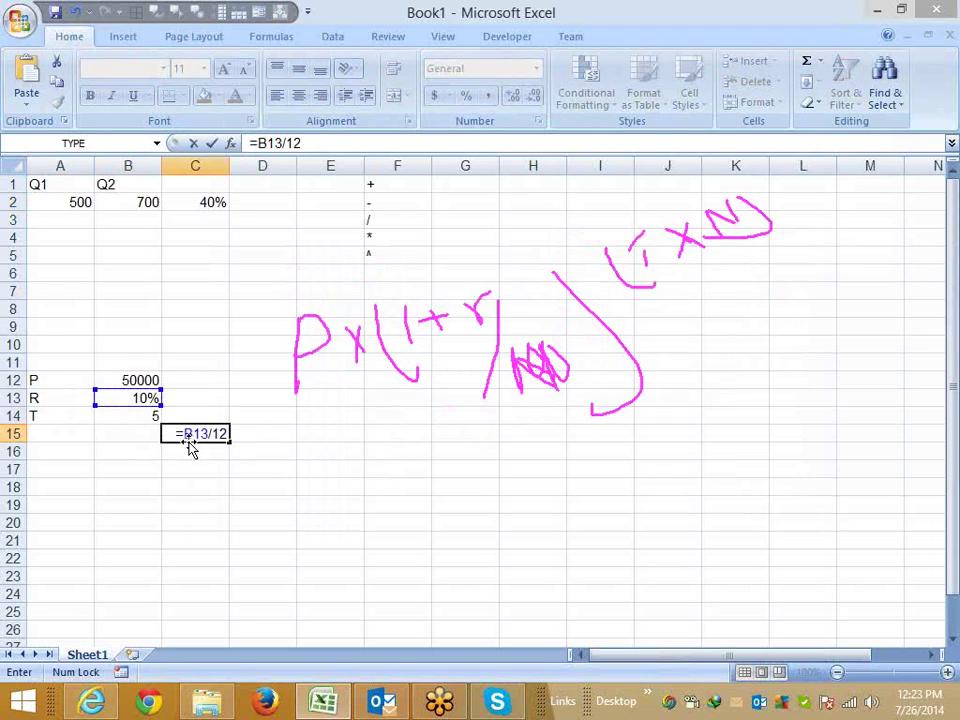
{"action": "key", "text": "Return"}
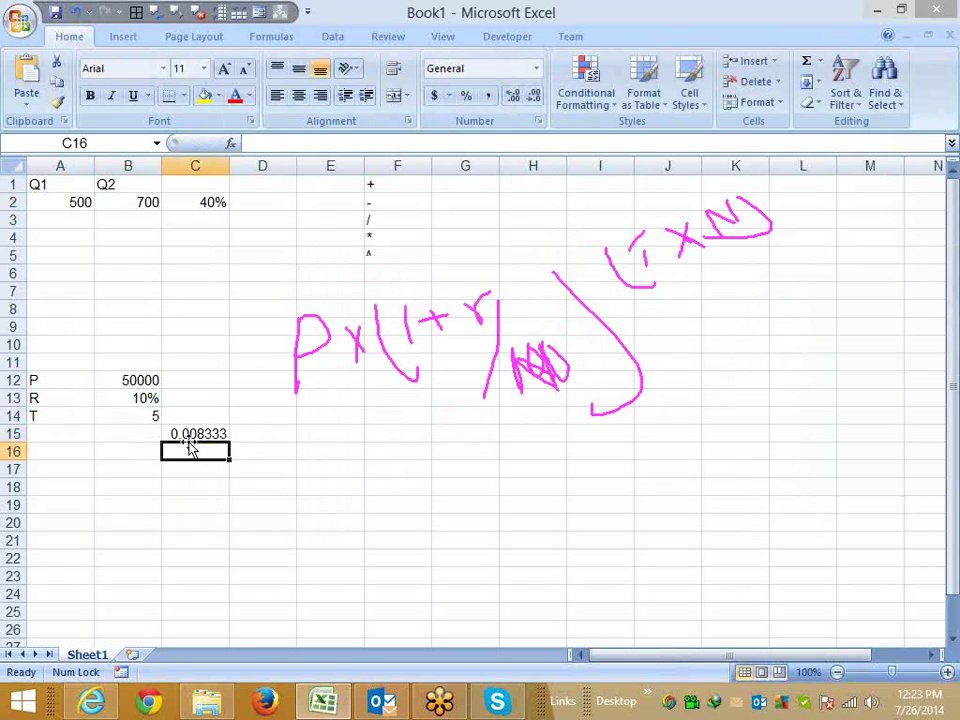
- Enter =C15+1 in D15 for the monthly growth factor 1.008333
{"action": "key", "text": "Up"}
{"action": "key", "text": "Right"}
{"action": "type", "text": "="}
{"action": "key", "text": "Left"}
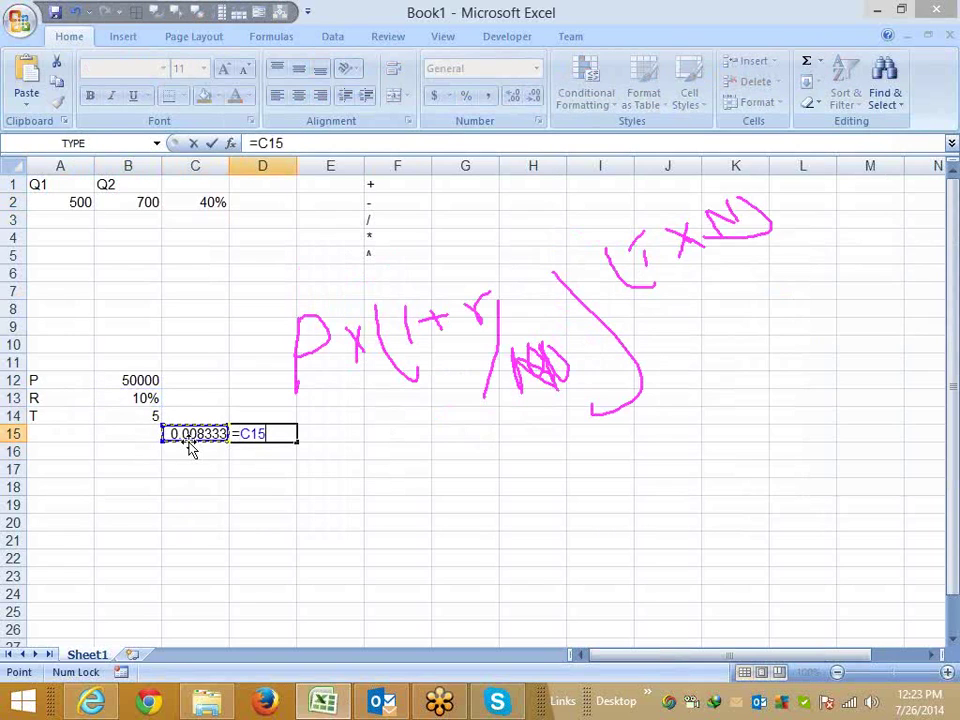
{"action": "type", "text": "+"}
{"action": "type", "text": "1"}
{"action": "key", "text": "Return"}
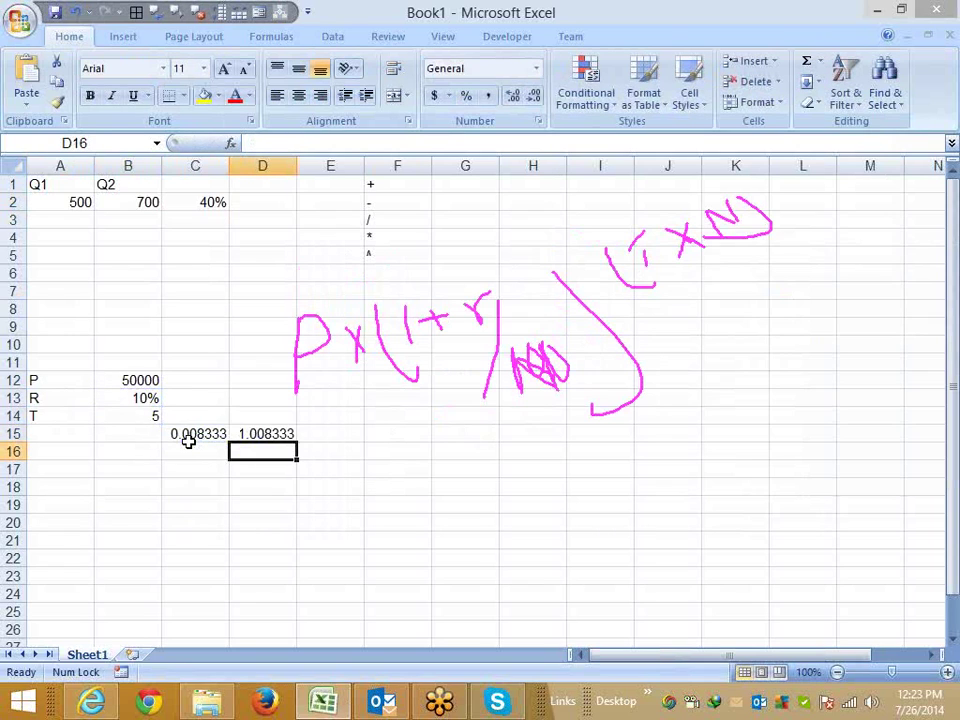
- Enter =B14*12 in E15 to get 60 monthly periods
{"action": "key", "text": "Up"}
{"action": "key", "text": "Right"}
{"action": "type", "text": "="}
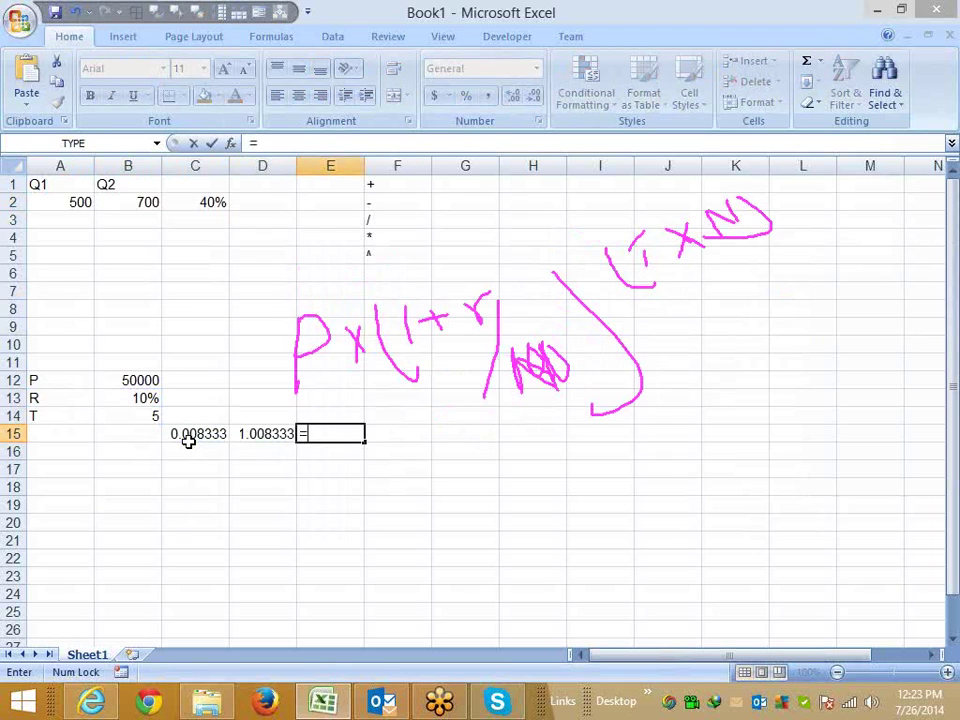
{"action": "key", "text": "Left"}
{"action": "key", "text": "Left"}
{"action": "key", "text": "Left"}
{"action": "key", "text": "Up"}
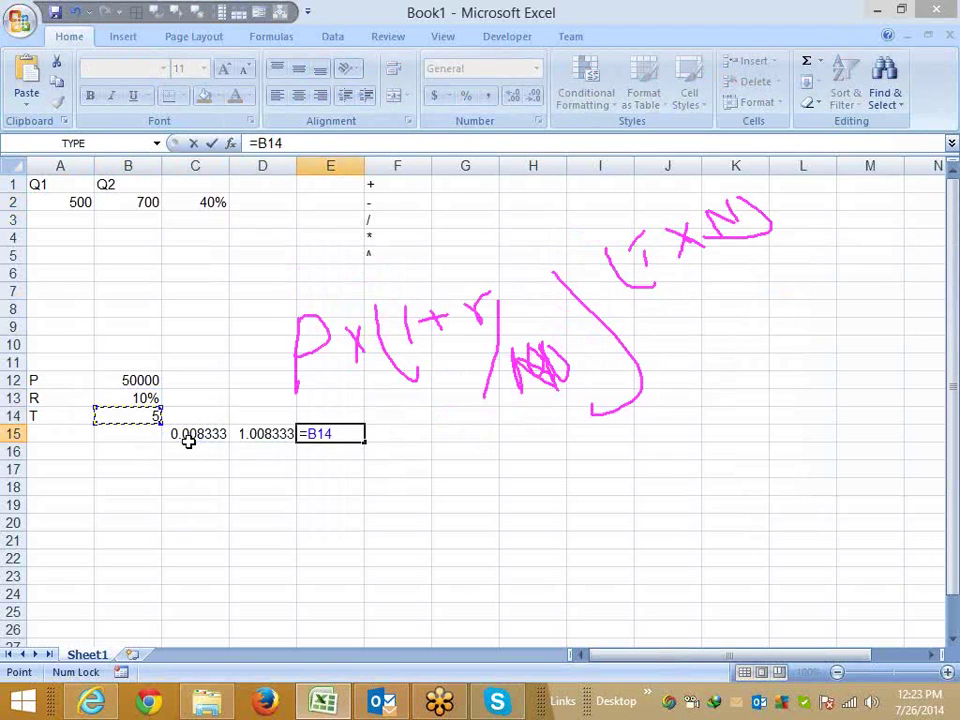
{"action": "type", "text": "*12"}
{"action": "key", "text": "Return"}
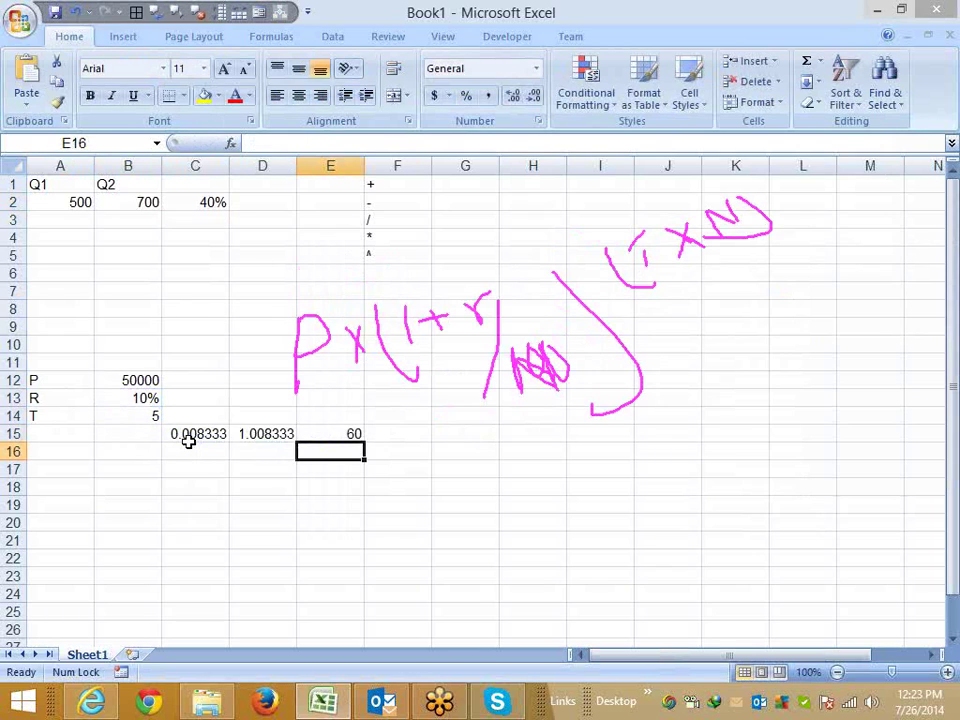
- Enter =D15^E15 in F15, giving the growth factor 1.645309
{"action": "key", "text": "Up"}
{"action": "key", "text": "Right"}
{"action": "type", "text": "="}
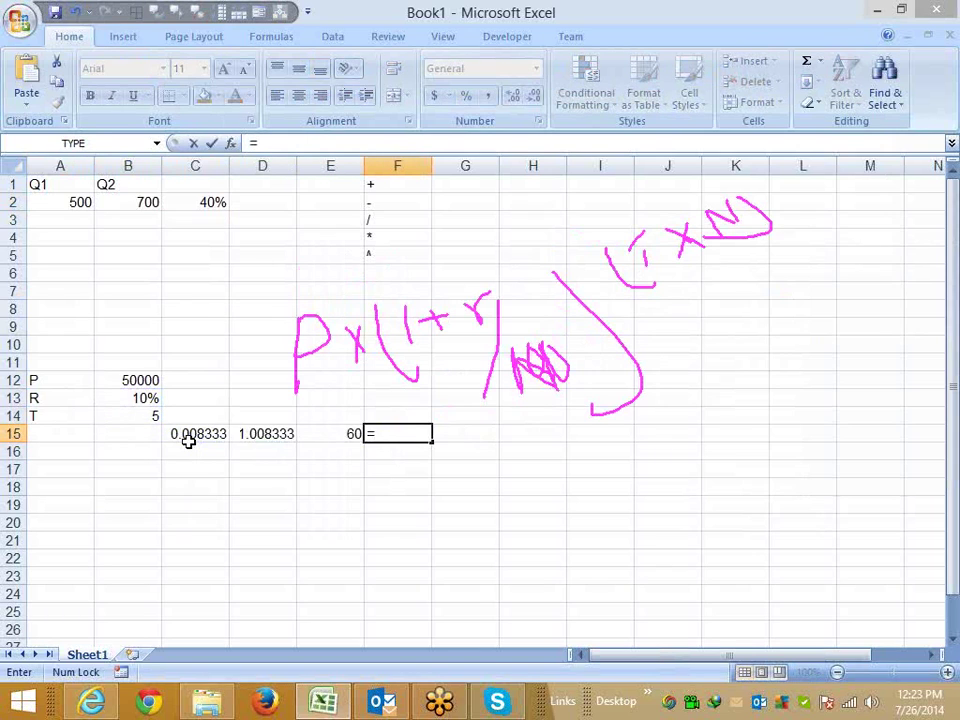
{"action": "key", "text": "Left"}
{"action": "key", "text": "Left"}
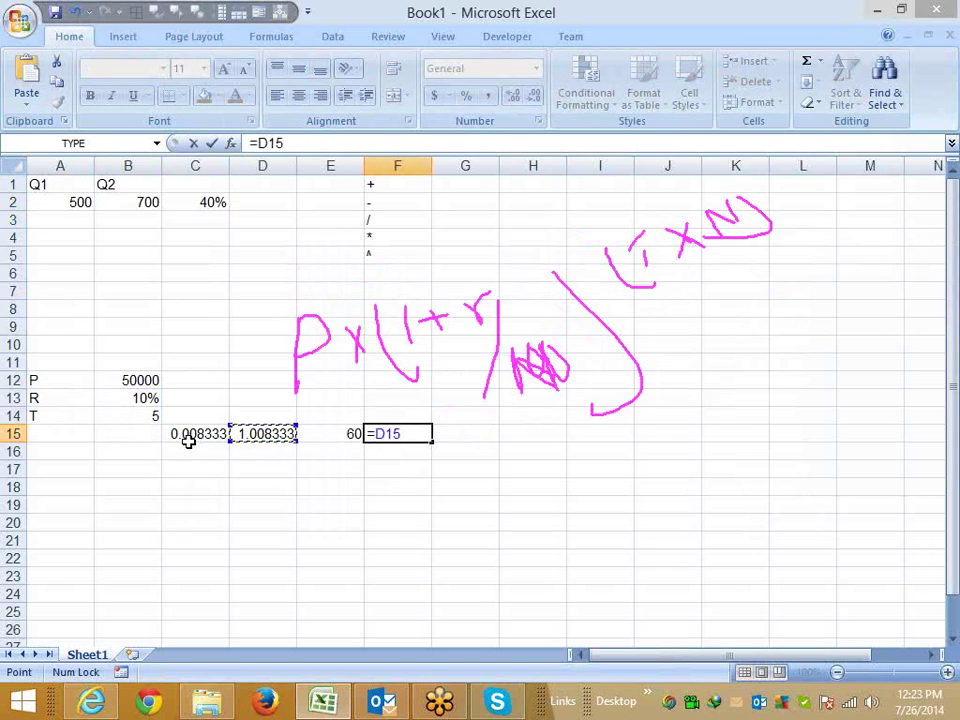
{"action": "type", "text": "^"}
{"action": "key", "text": "Left"}
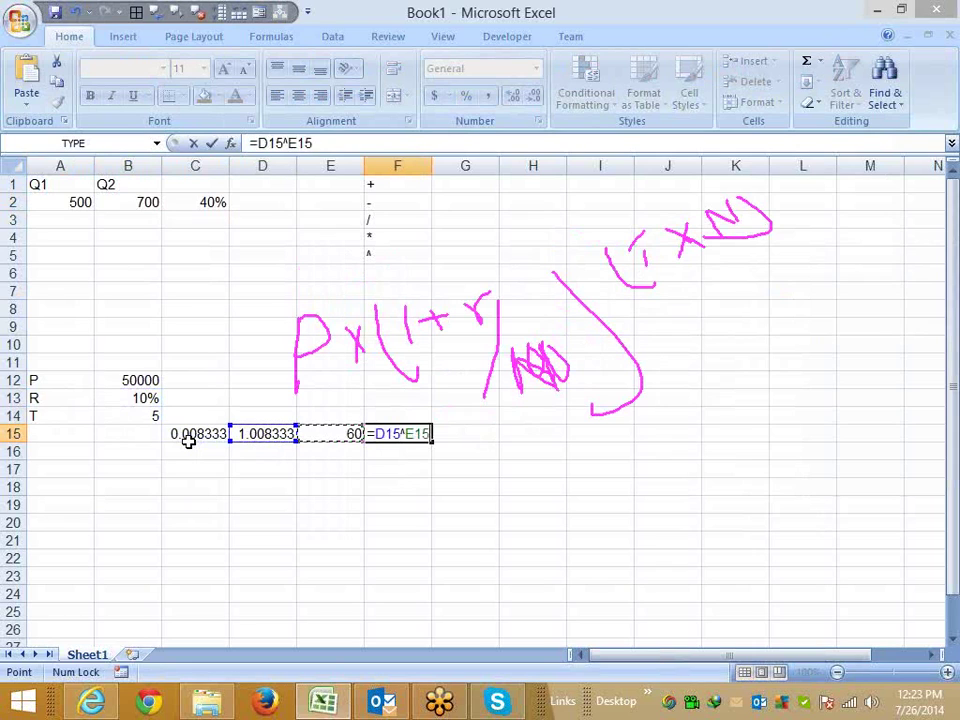
{"action": "key", "text": "Return"}
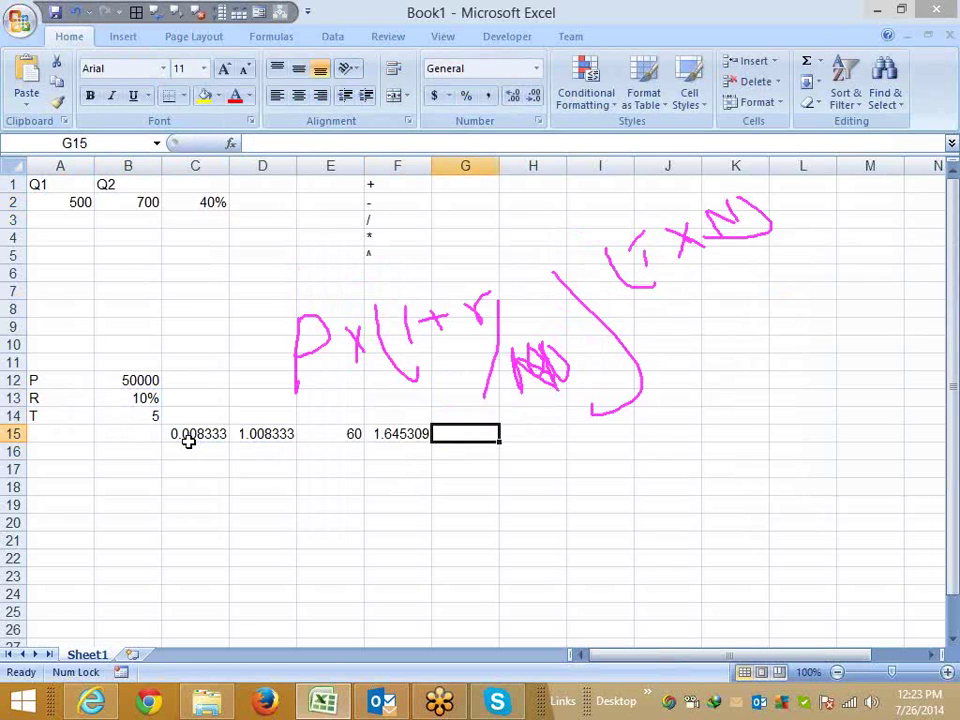
- Enter =B12*F15 in G15 for the final amount 82265.45
{"action": "type", "text": "="}
{"action": "key", "text": "Left"}
{"action": "key", "text": "Left"}
{"action": "key", "text": "Left"}
{"action": "key", "text": "Up"}
{"action": "key", "text": "Up"}
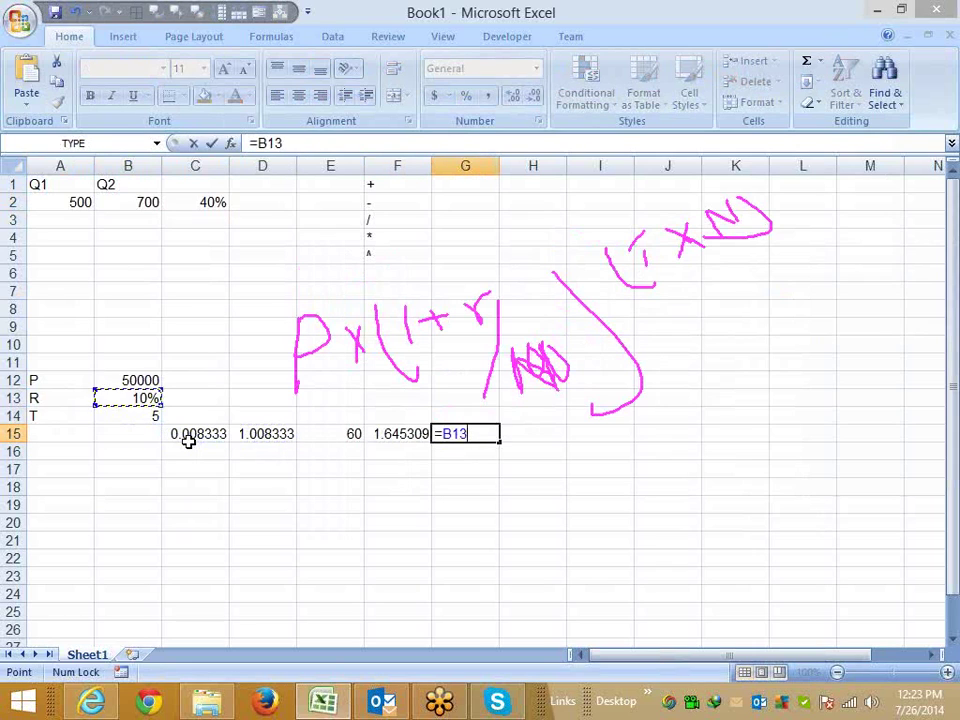
{"action": "key", "text": "Up"}
{"action": "type", "text": "*"}
{"action": "key", "text": "Left"}
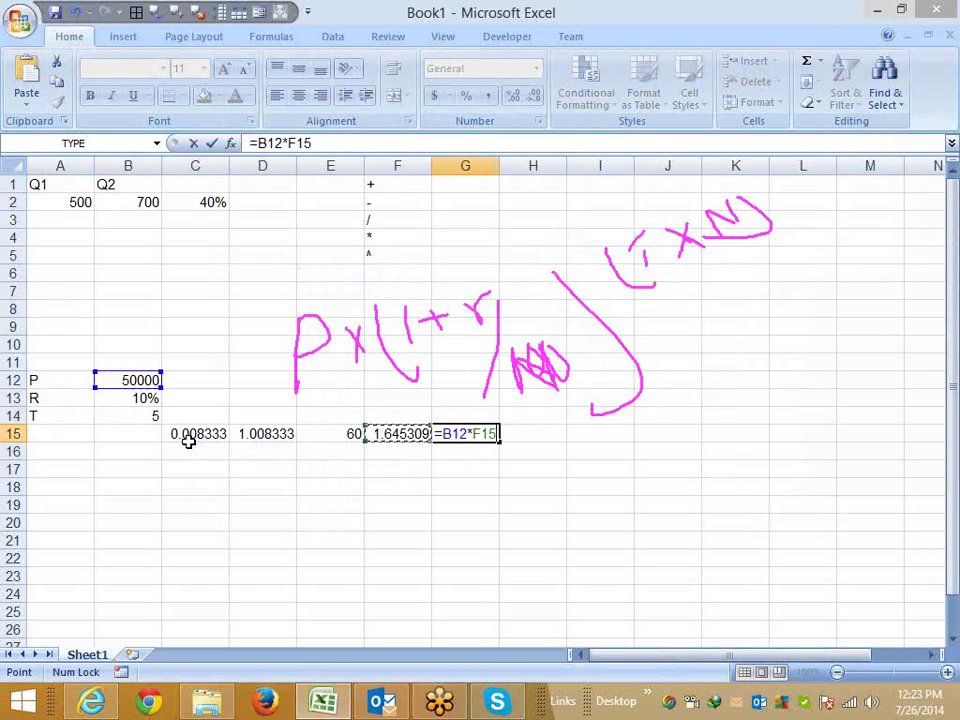
{"action": "key", "text": "Return"}
{"action": "key", "text": "Up"}
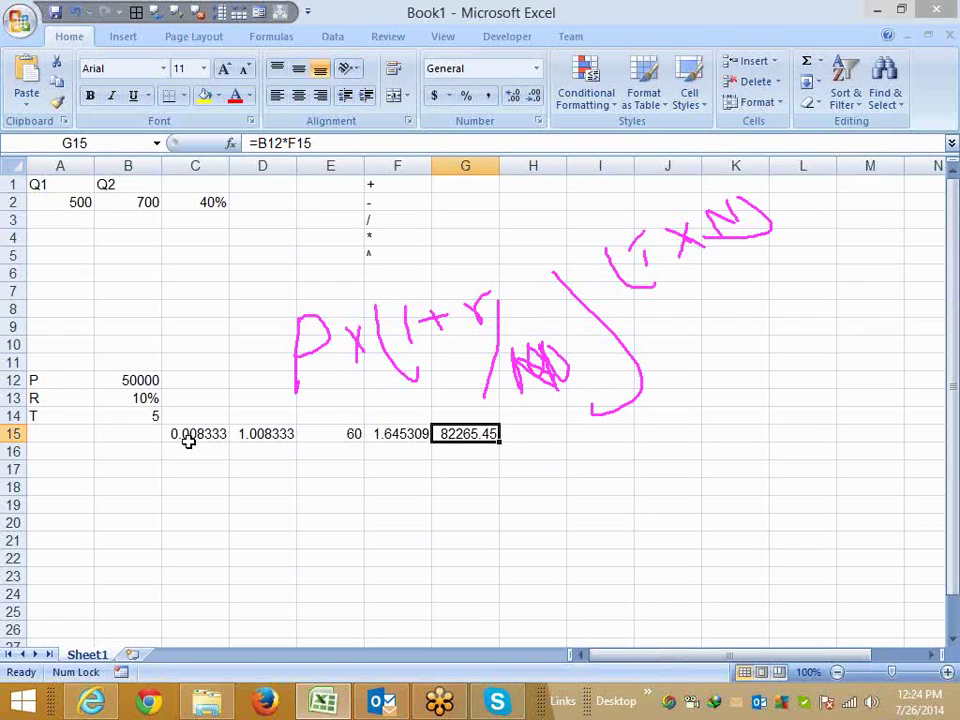
- Rewrite D15's formula as =(B13/12)+1 using the B13/12 expression from C15
{"action": "left_click", "coordinate": [188, 441]}
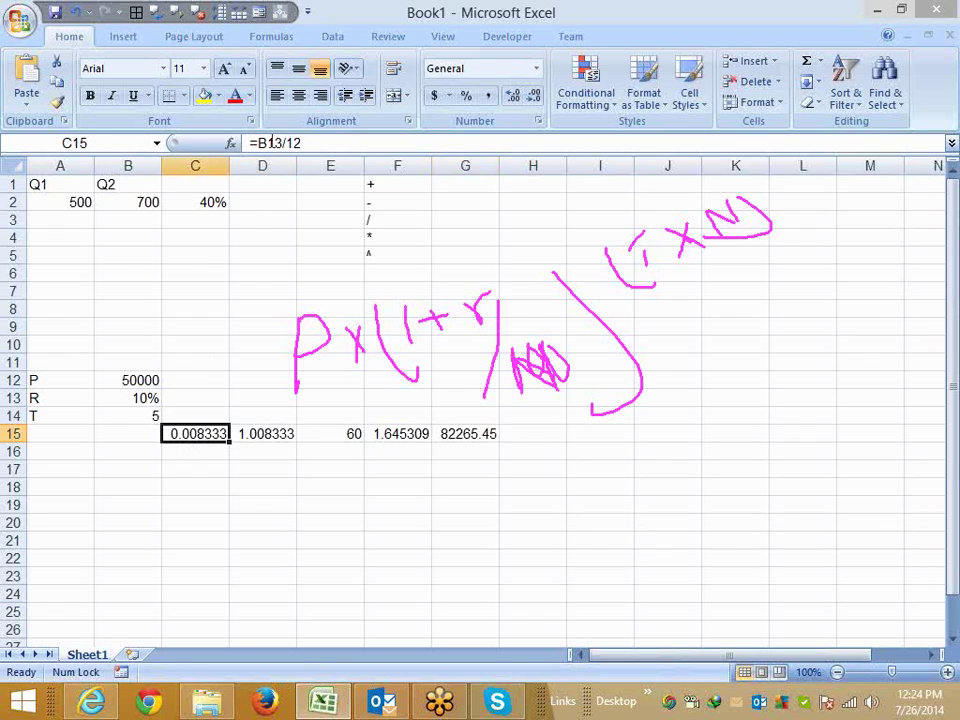
{"action": "key", "text": "F2"}
{"action": "left_click", "coordinate": [266, 431]}
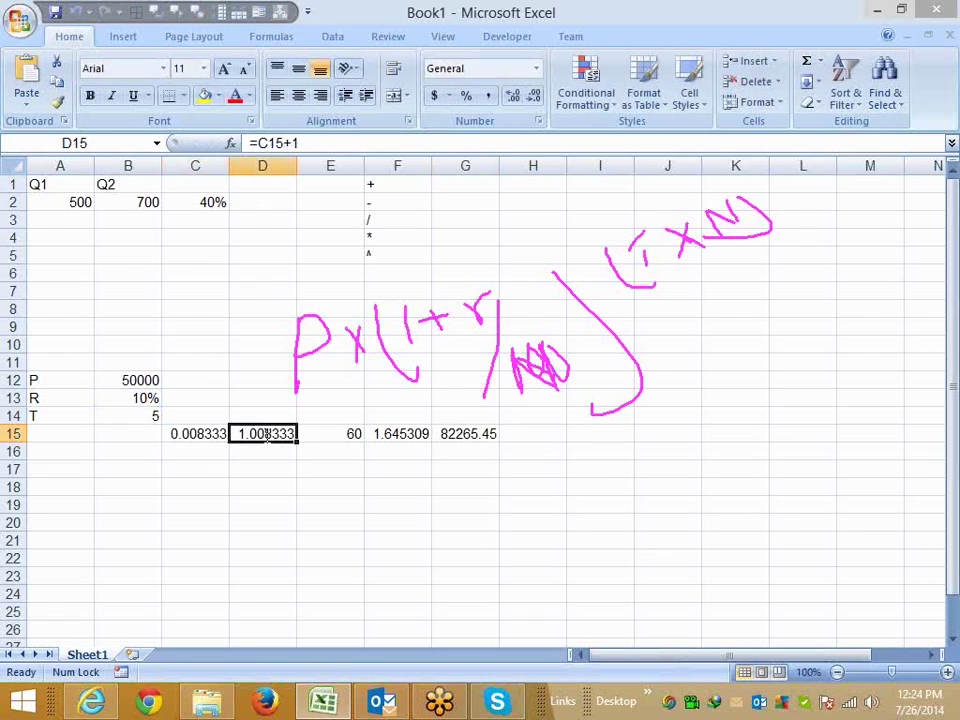
{"action": "key", "text": "F2"}
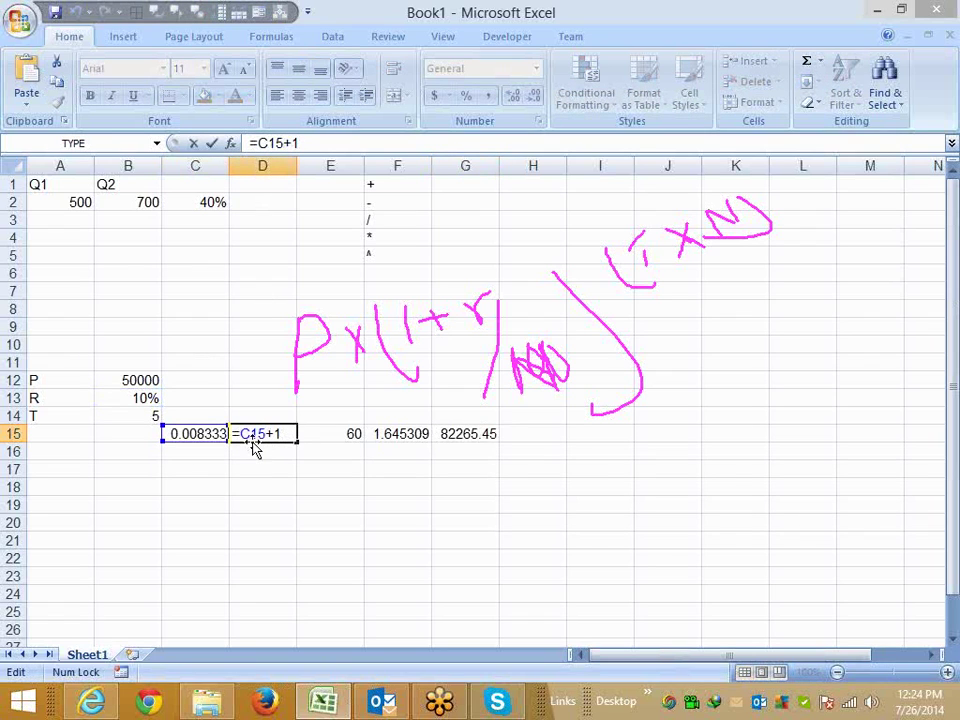
{"action": "key", "text": "Escape"}
{"action": "left_click", "coordinate": [180, 427]}
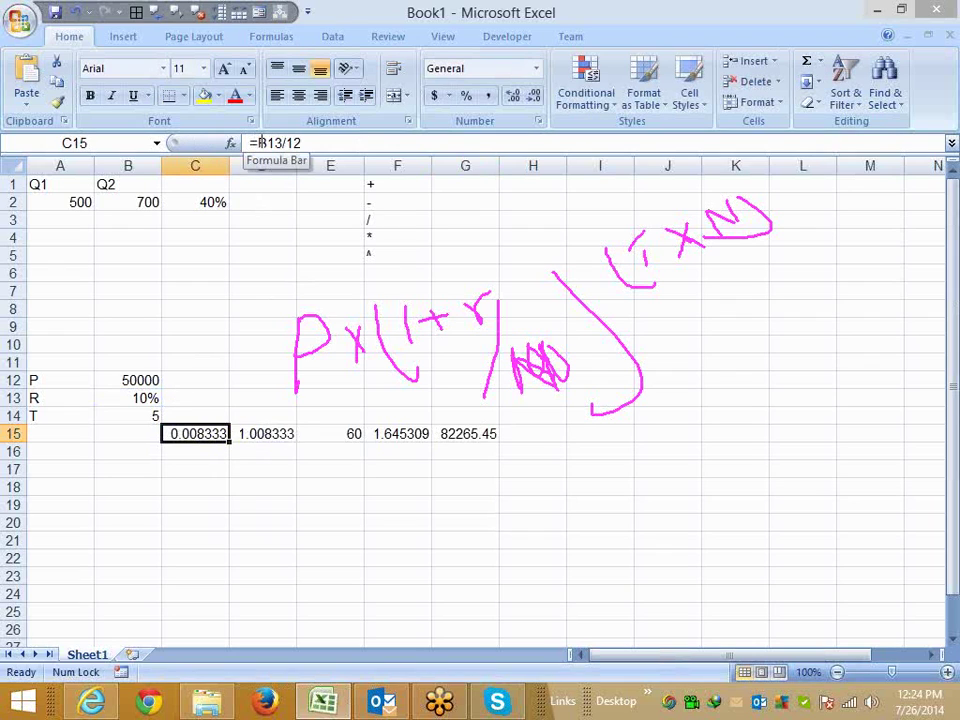
{"action": "left_click_drag", "start_coordinate": [338, 143], "coordinate": [255, 143]}
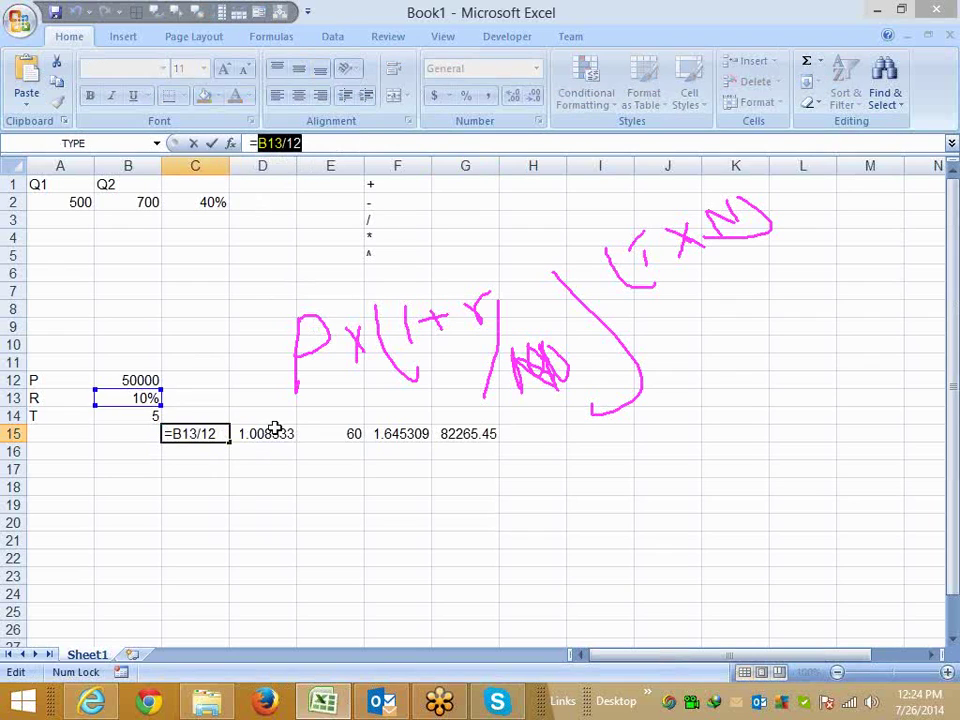
{"action": "key", "text": "Tab"}
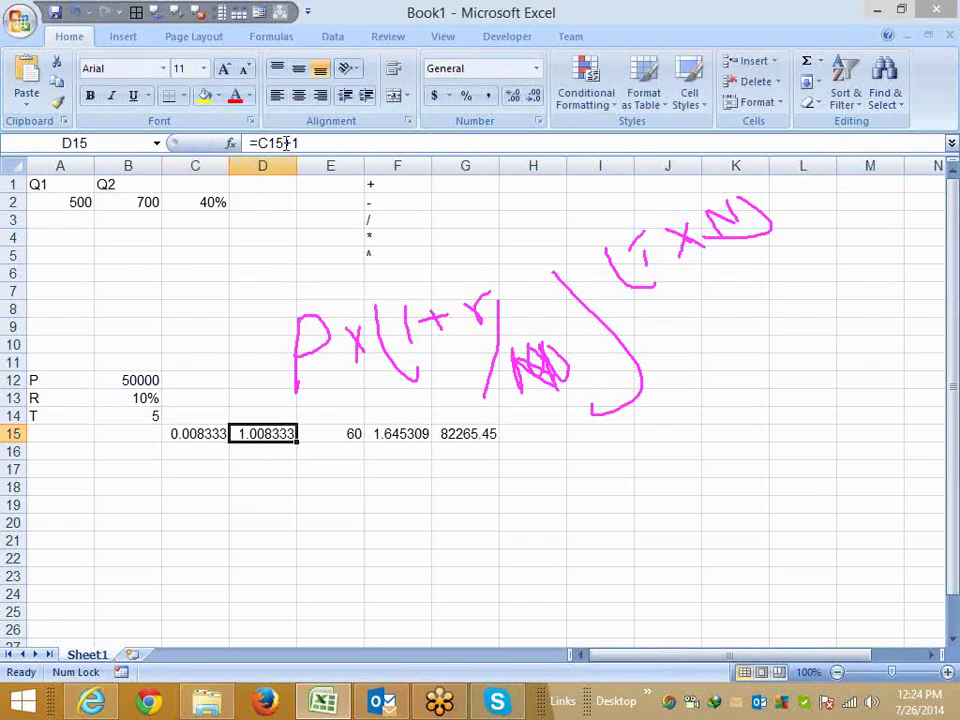
{"action": "double_click", "coordinate": [273, 143]}
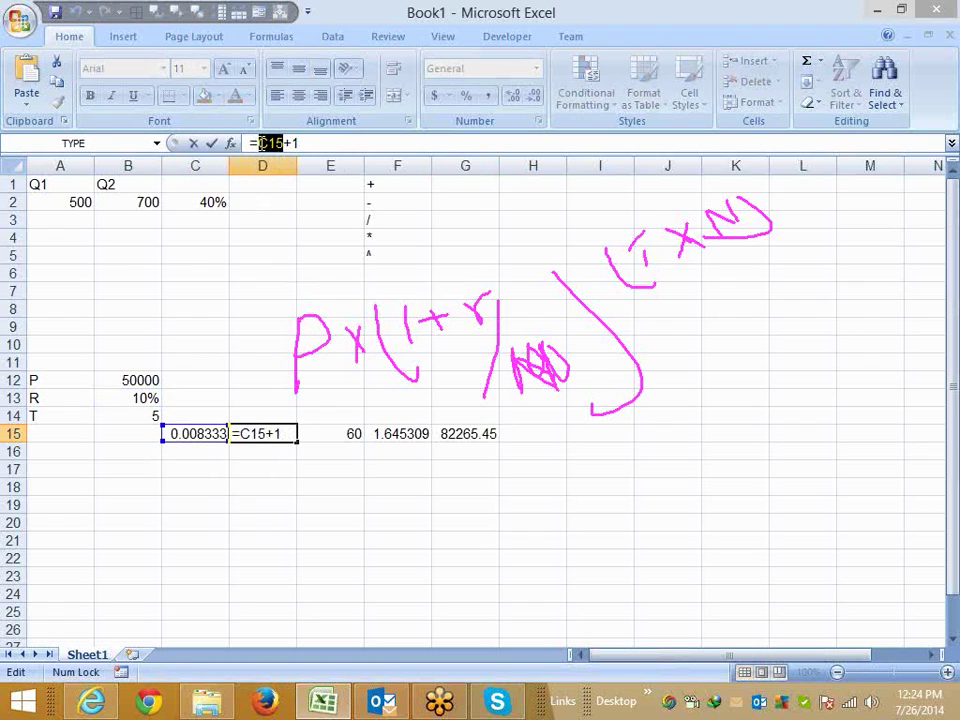
{"action": "type", "text": "()"}
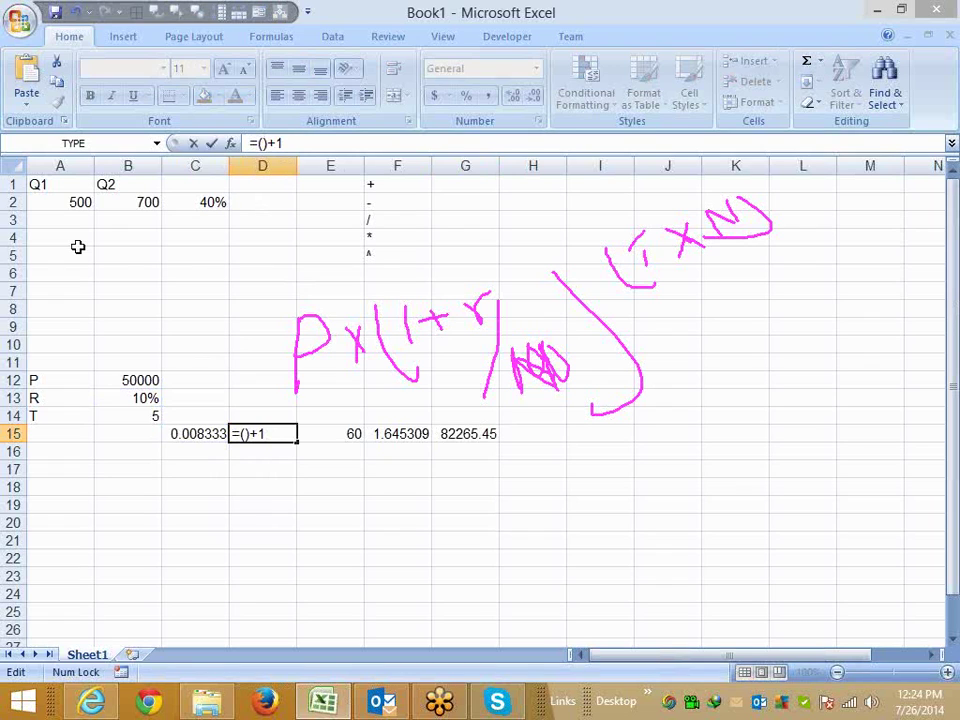
{"action": "type", "text": "B13/12"}
{"action": "key", "text": "Return"}
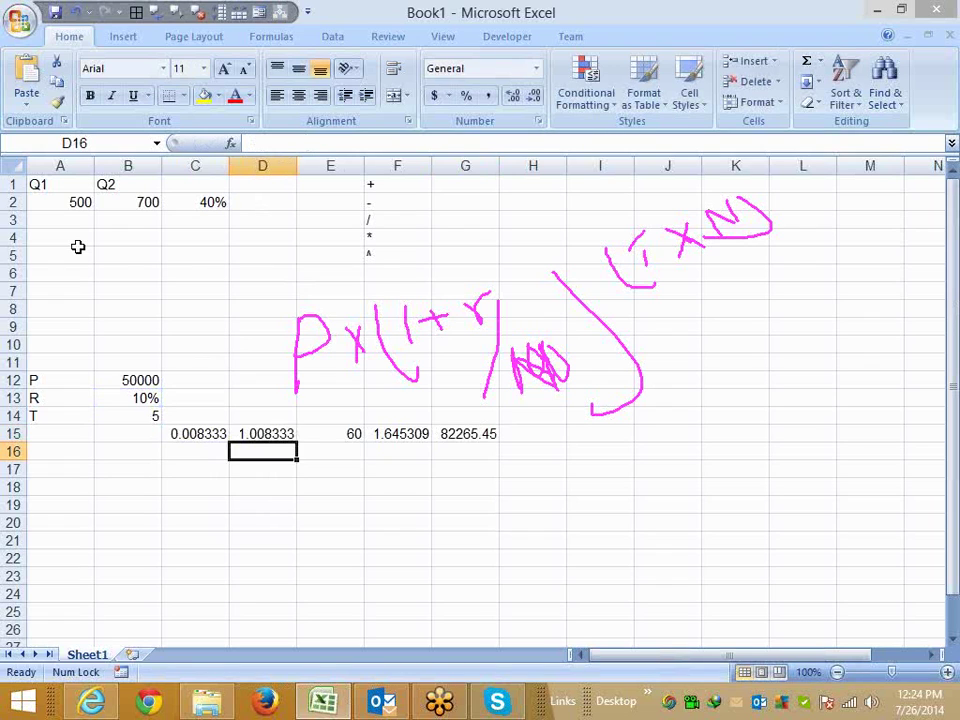
- Review the formulas in D15, E15 and F15 without changing them
{"action": "key", "text": "Up"}
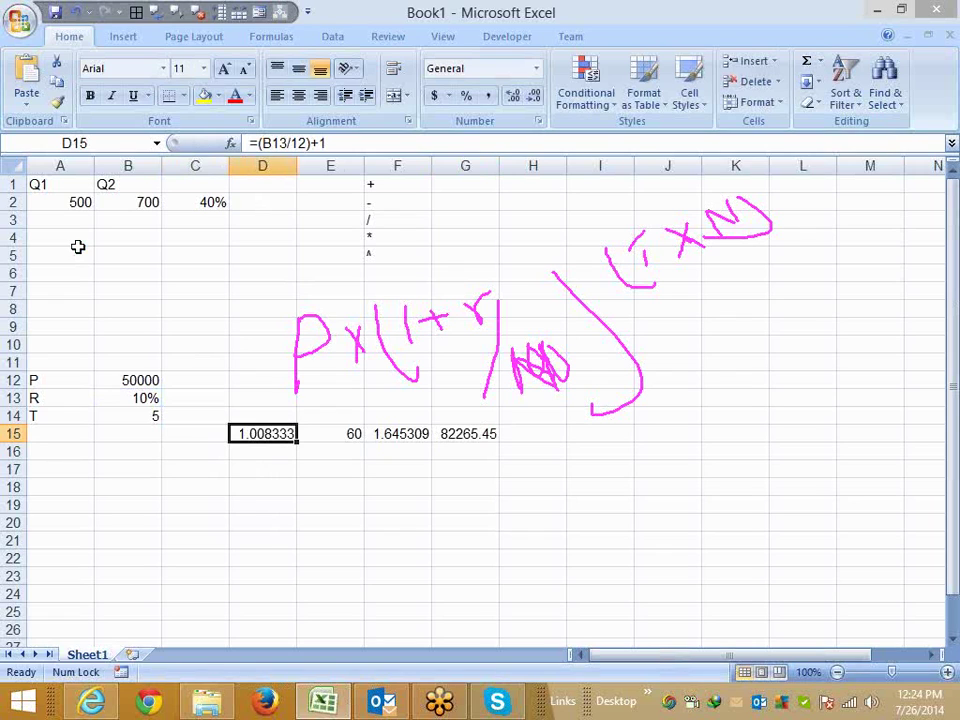
{"action": "key", "text": "Right"}
{"action": "key", "text": "Right"}
{"action": "key", "text": "Left"}
{"action": "key", "text": "F2"}
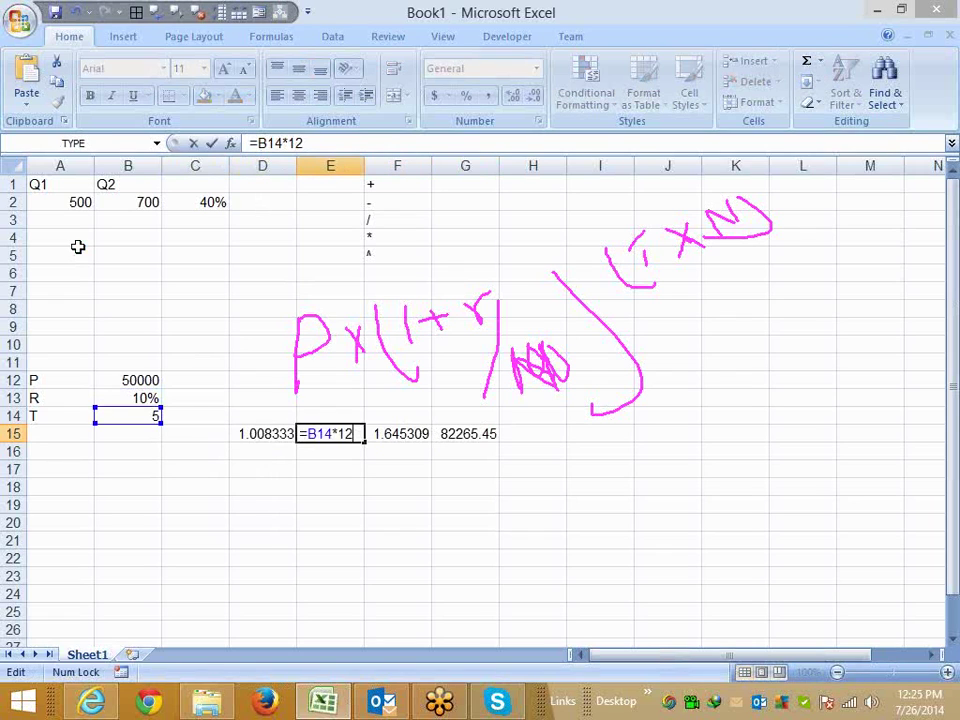
{"action": "key", "text": "Escape"}
{"action": "key", "text": "Left"}
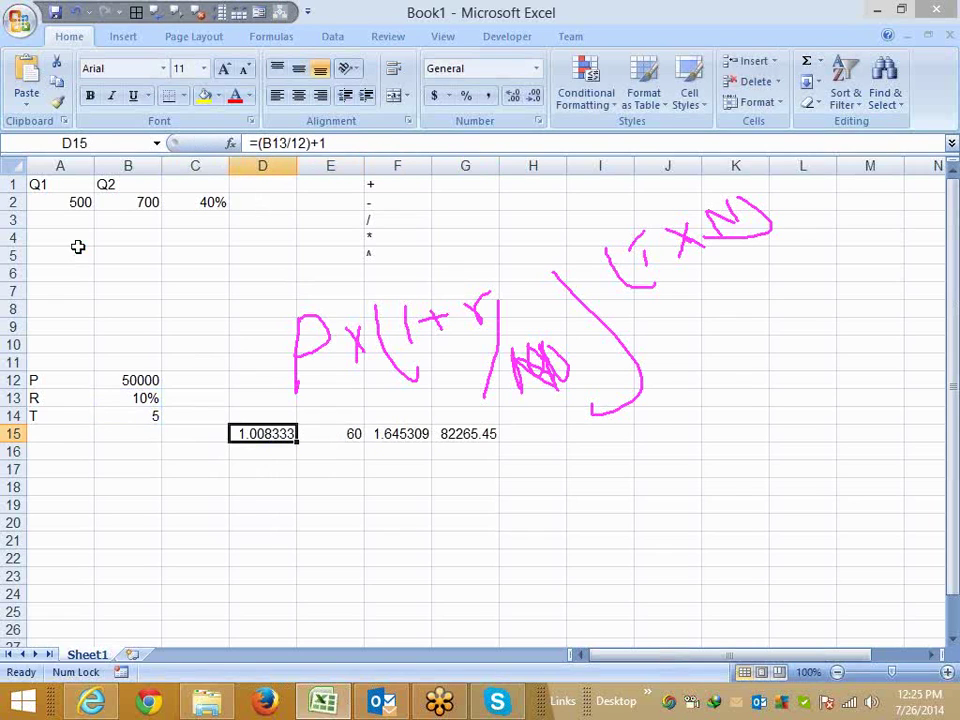
{"action": "key", "text": "Right"}
{"action": "key", "text": "Right"}
{"action": "key", "text": "F2"}
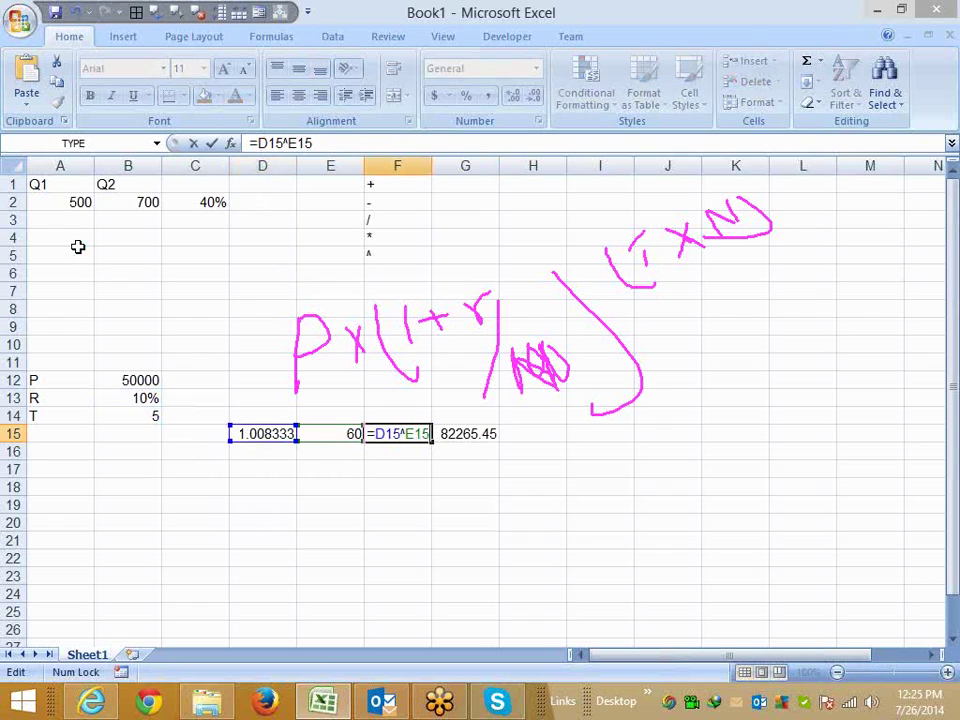
{"action": "key", "text": "Escape"}
{"action": "key", "text": "Left"}
{"action": "key", "text": "Left"}
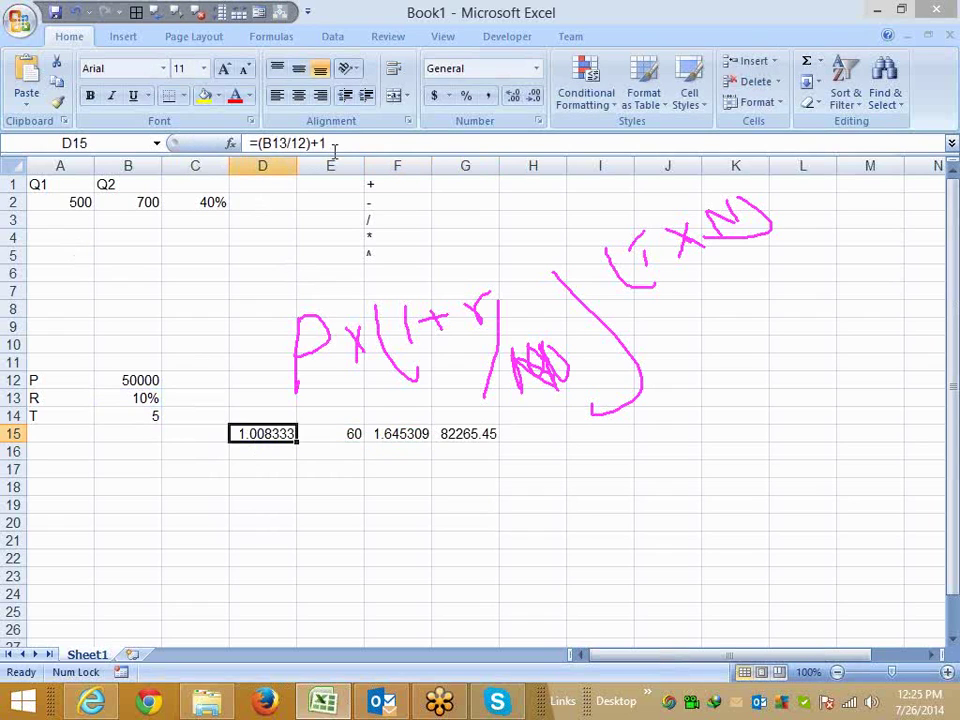
- Rewrite F15 so its base is ((B13/12)+1) instead of the D15 reference
{"action": "left_click_drag", "start_coordinate": [335, 148], "coordinate": [262, 148]}
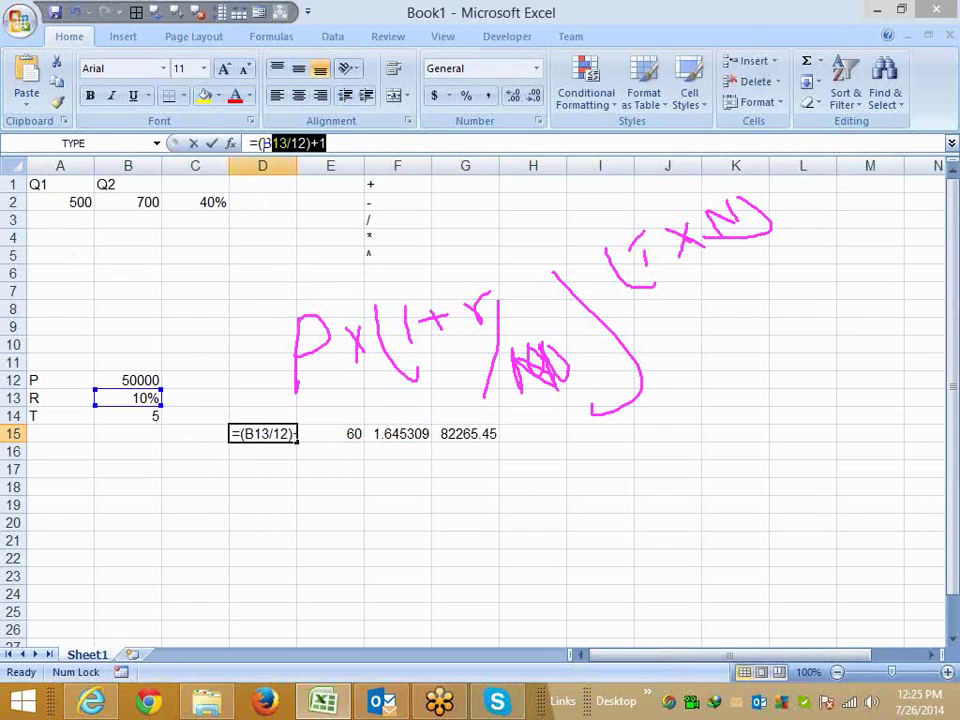
{"action": "key", "text": "Escape"}
{"action": "left_click", "coordinate": [378, 434]}
{"action": "key", "text": "F2"}
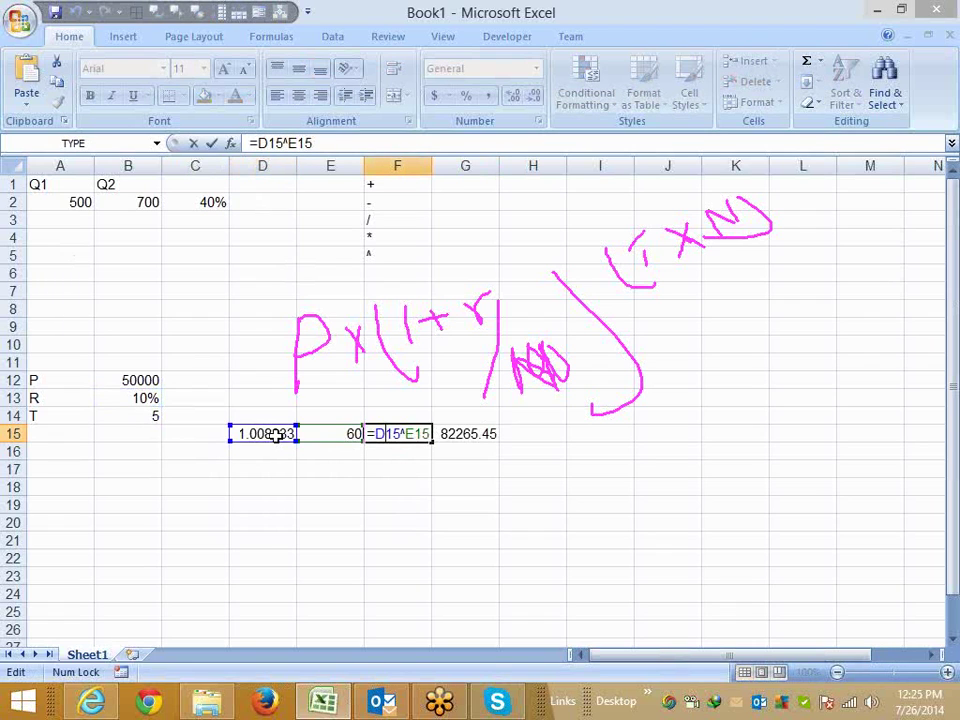
{"action": "key", "text": "Escape"}
{"action": "left_click", "coordinate": [283, 145]}
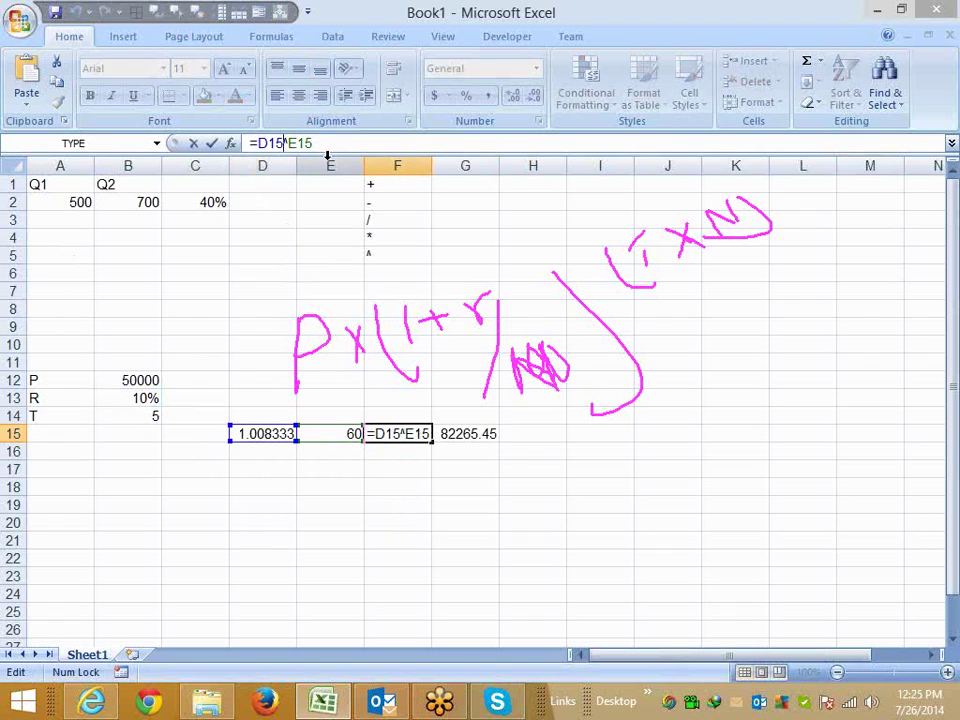
{"action": "key", "text": "BackSpace"}
{"action": "key", "text": "BackSpace"}
{"action": "key", "text": "BackSpace"}
{"action": "type", "text": "("}
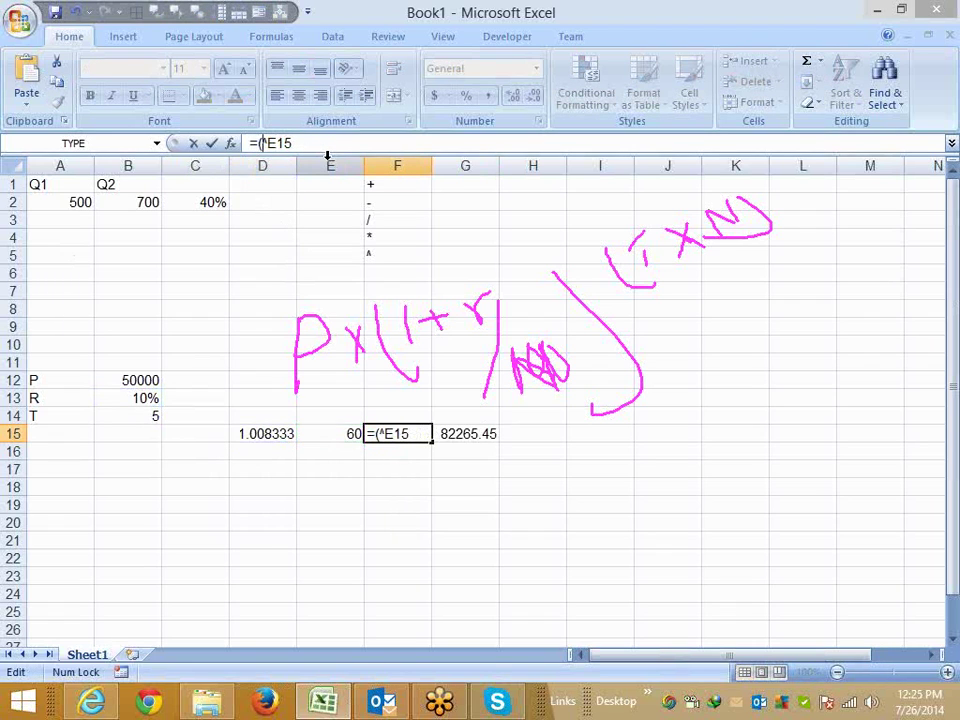
{"action": "type", "text": ")"}
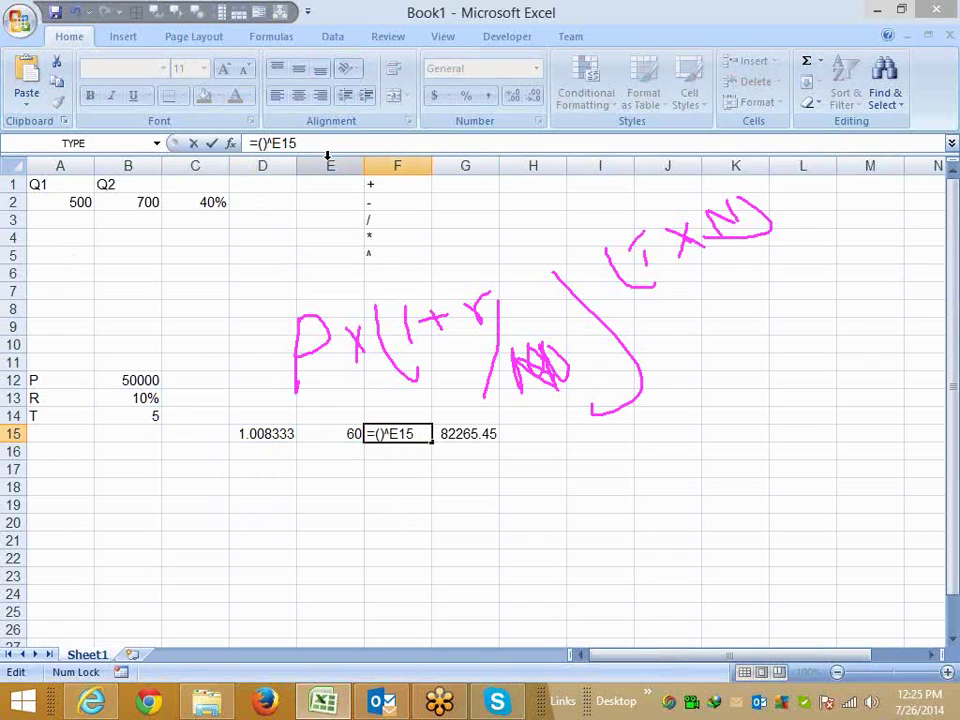
{"action": "type", "text": "(B13/12)+1"}
{"action": "key", "text": "Return"}
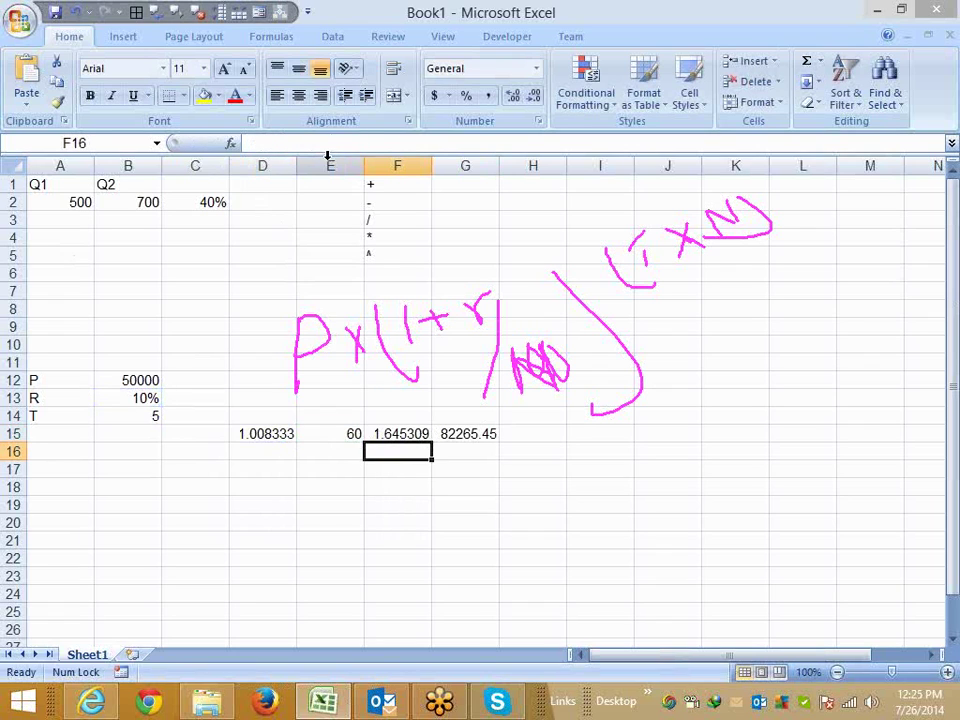
- Replace the E15 reference in F15 with B14*12, giving =((B13/12)+1)^(B14*12)
{"action": "key", "text": "Up"}
{"action": "key", "text": "Left"}
{"action": "key", "text": "F2"}
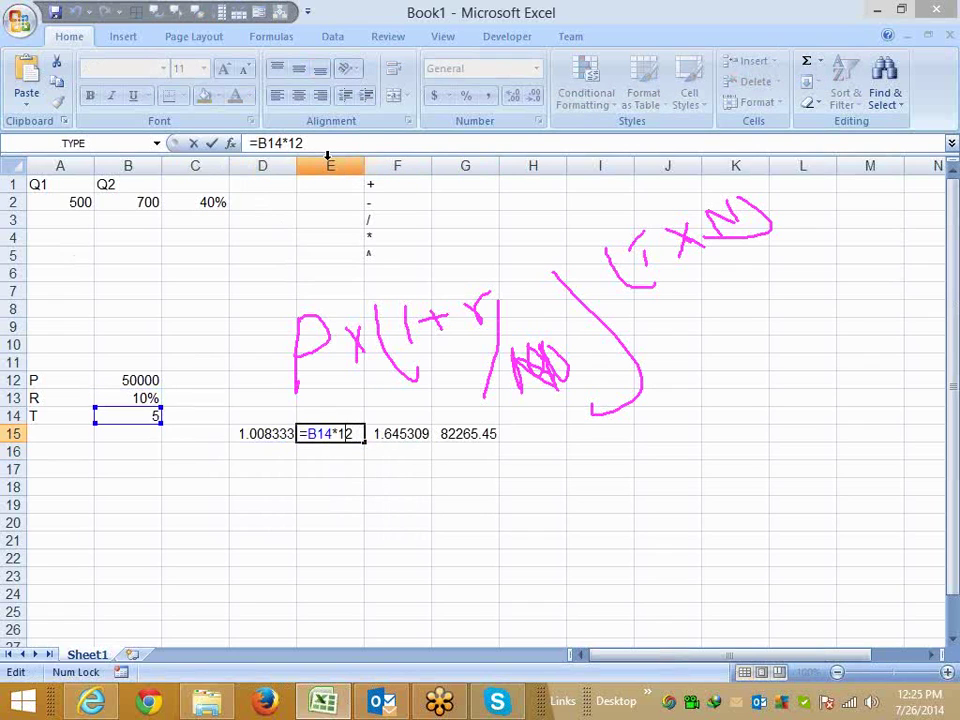
{"action": "key", "text": "Left"}
{"action": "key", "text": "Left"}
{"action": "key", "text": "Left"}
{"action": "key", "text": "Left"}
{"action": "key", "text": "Left"}
{"action": "key", "text": "Left"}
{"action": "key", "text": "shift+End"}
{"action": "key", "text": "Tab"}
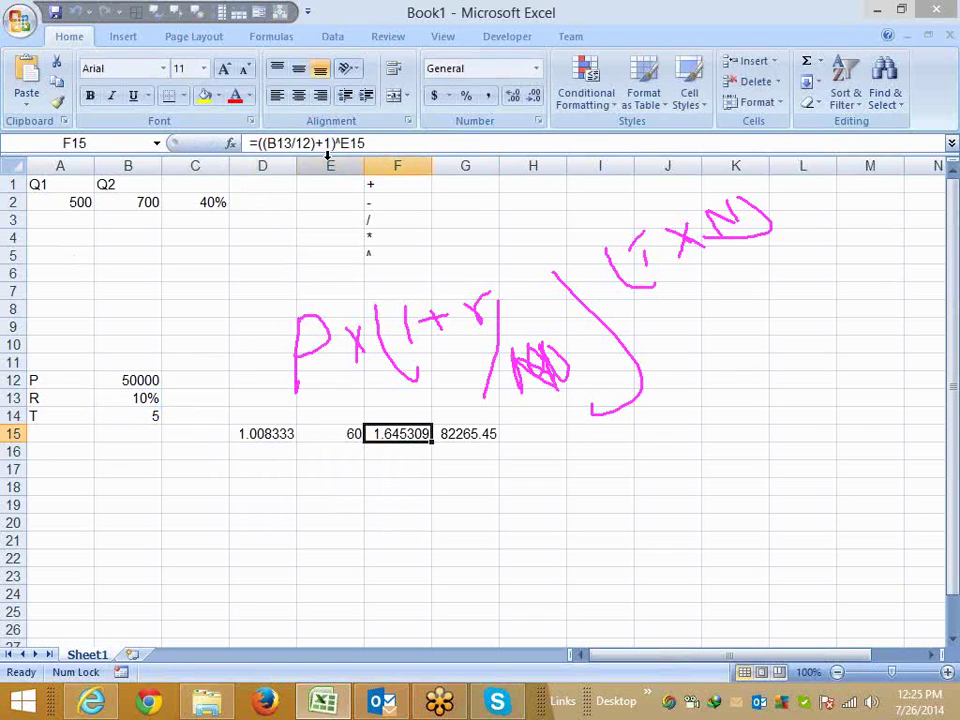
{"action": "key", "text": "F2"}
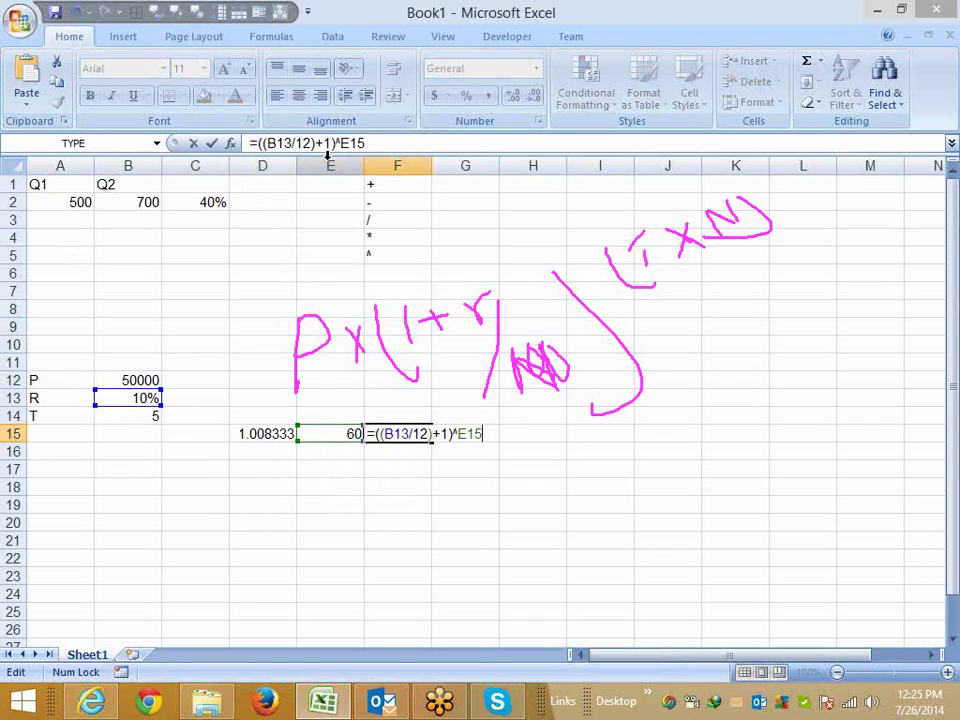
{"action": "key", "text": "BackSpace"}
{"action": "key", "text": "BackSpace"}
{"action": "key", "text": "BackSpace"}
{"action": "type", "text": "()"}
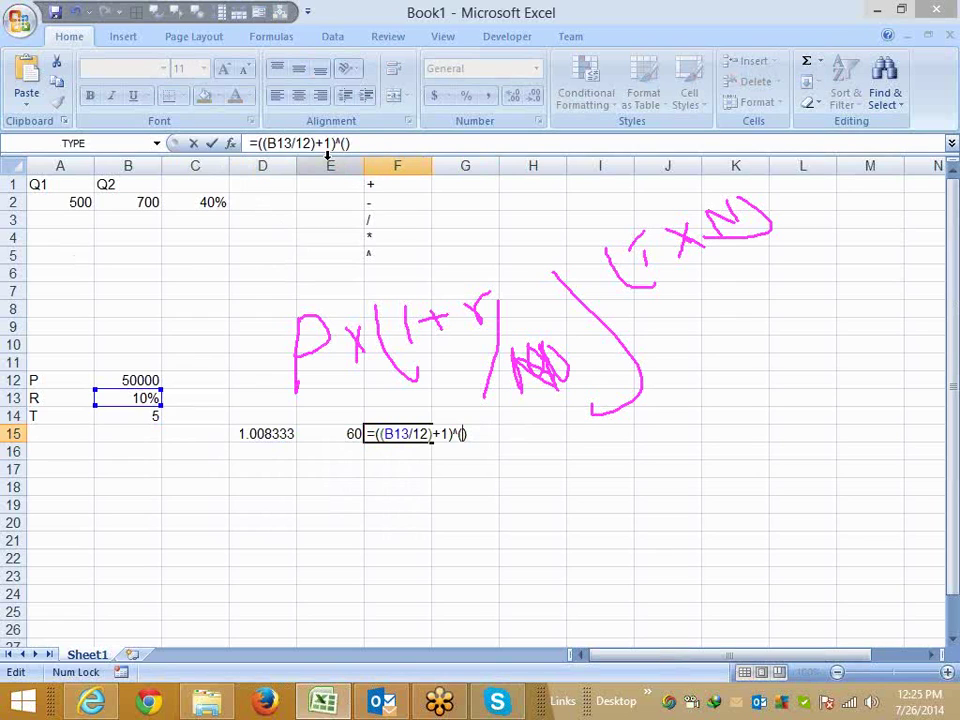
{"action": "type", "text": "B14*12"}
{"action": "key", "text": "Return"}
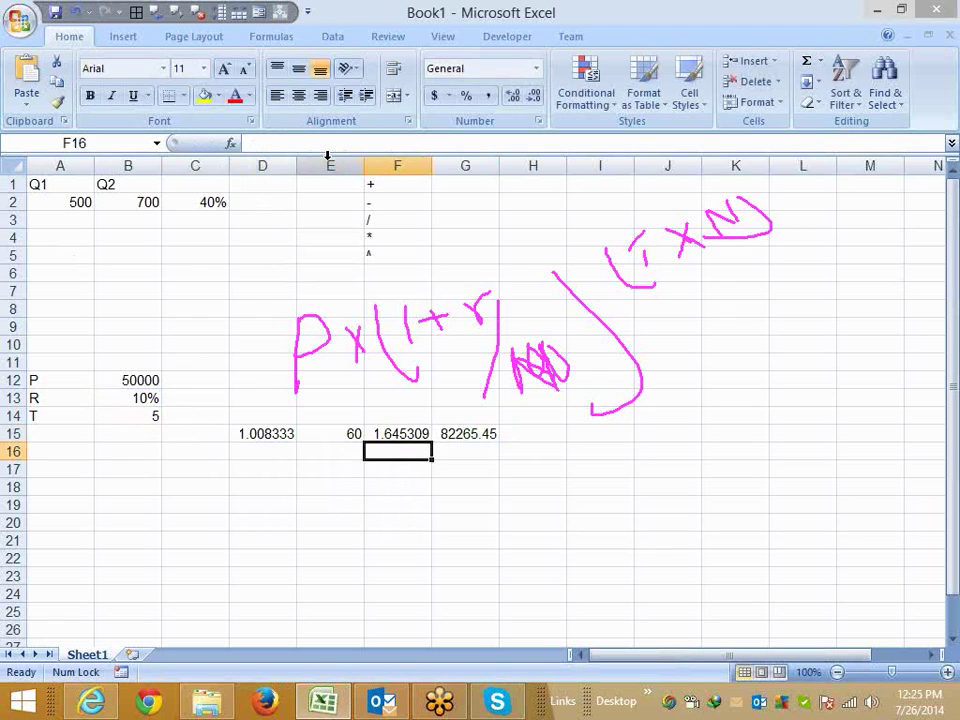
- Clear helper cells D15 and E15, then recheck F15's formula
{"action": "key", "text": "Up"}
{"action": "key", "text": "Left"}
{"action": "key", "text": "shift+Left"}
{"action": "key", "text": "Delete"}
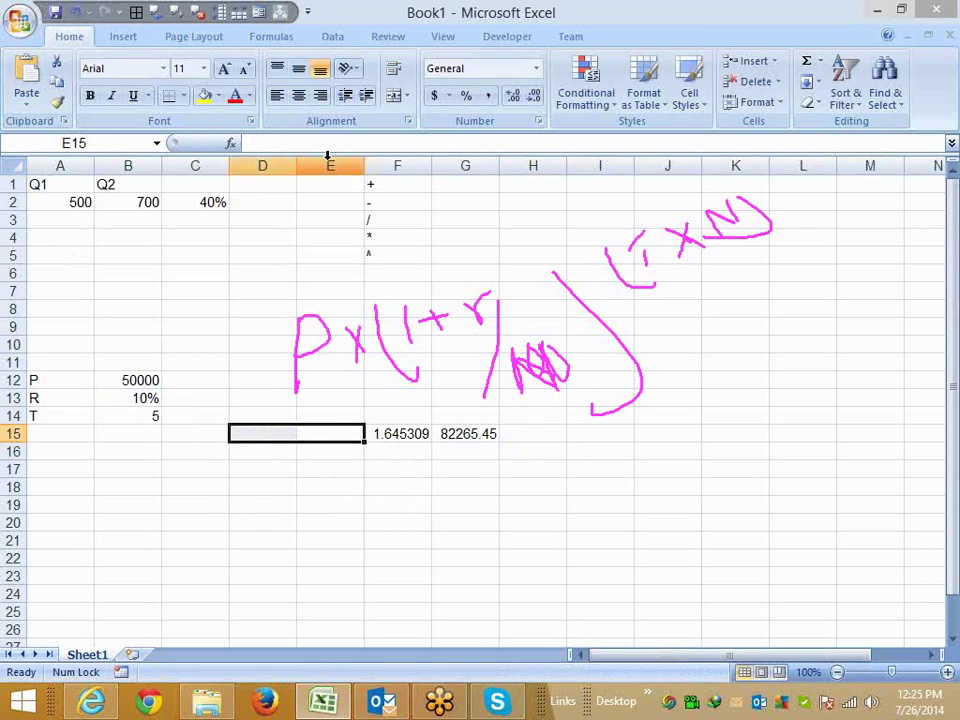
{"action": "key", "text": "Right"}
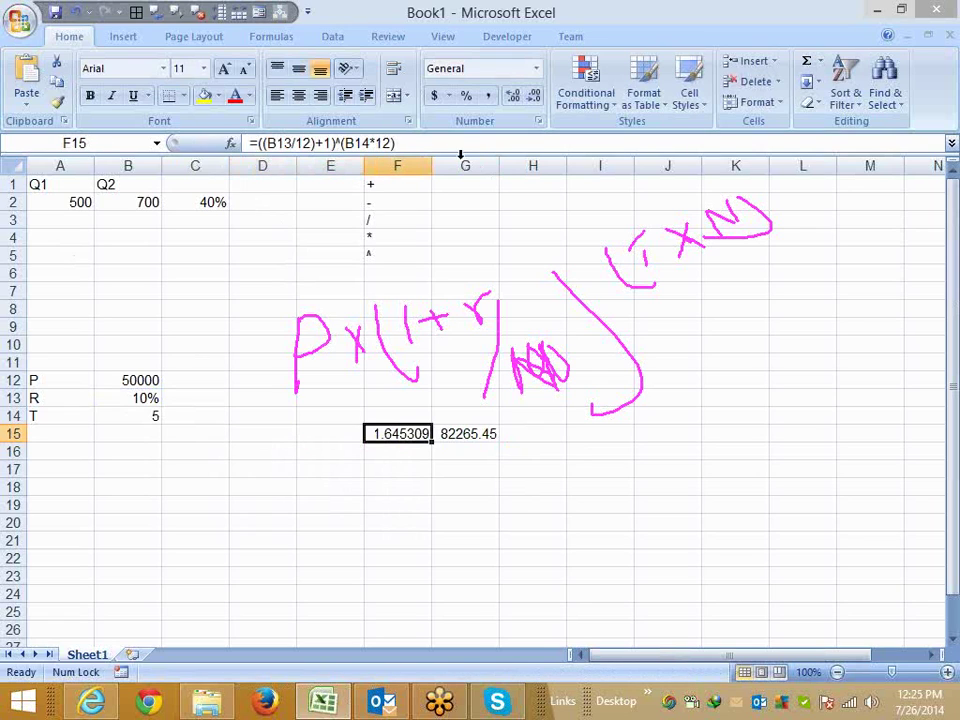
{"action": "key", "text": "F2"}
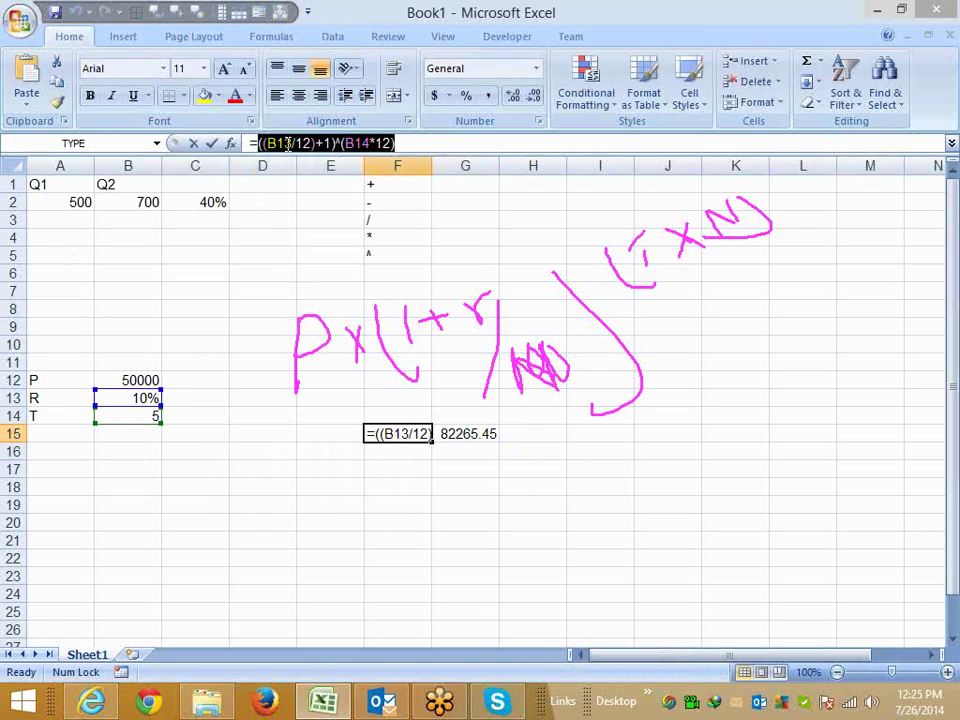
{"action": "key", "text": "Escape"}
- Swap F15 in G15's formula for the growth-factor expression: =B12*(((B13/12)+1)^(B14*12))
{"action": "key", "text": "Right"}
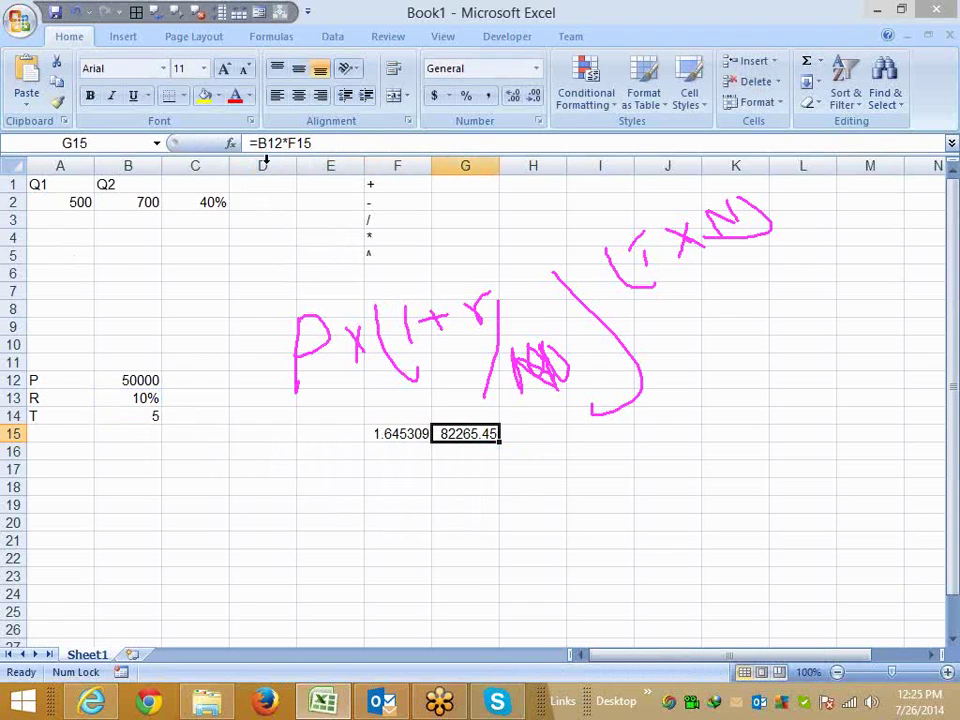
{"action": "left_click", "coordinate": [262, 143]}
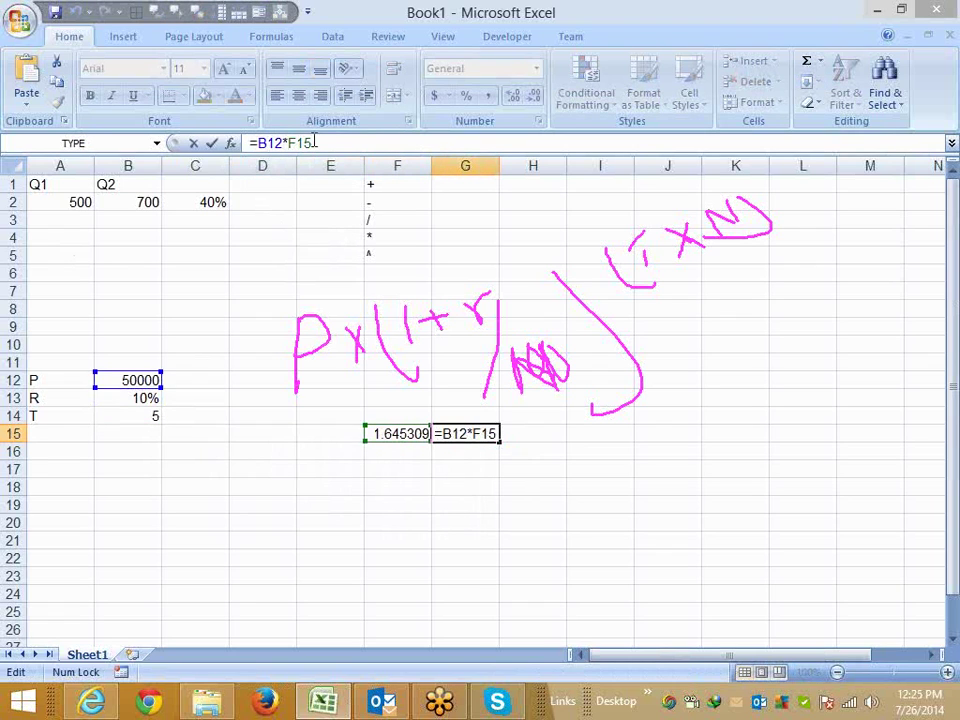
{"action": "double_click", "coordinate": [300, 143]}
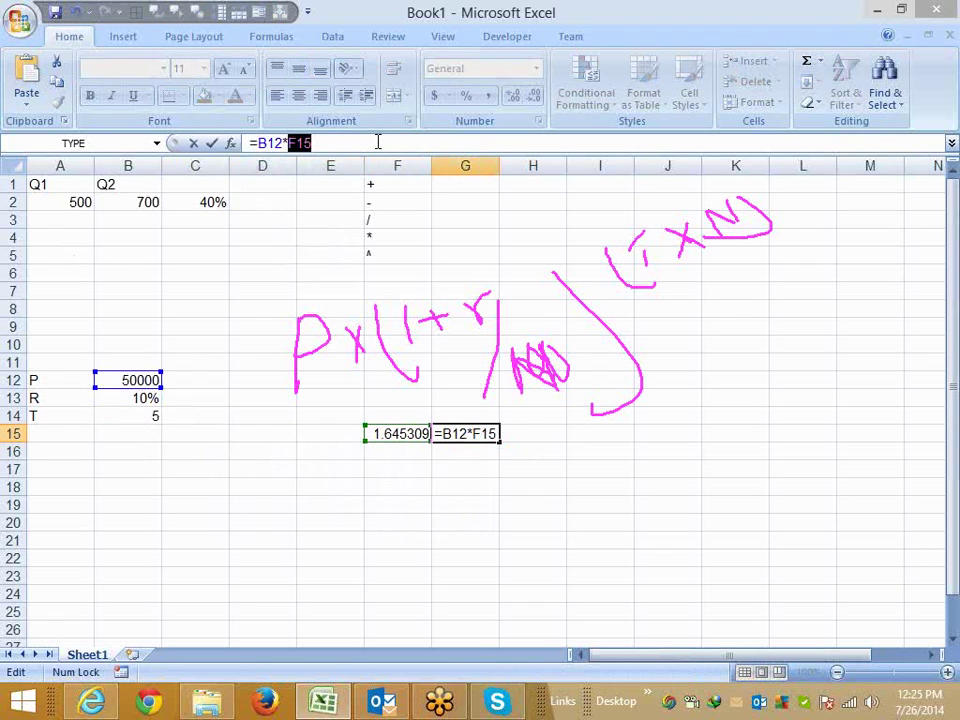
{"action": "key", "text": "Delete"}
{"action": "type", "text": "(((B13/12)+1)^(B14*12)"}
{"action": "type", "text": ")"}
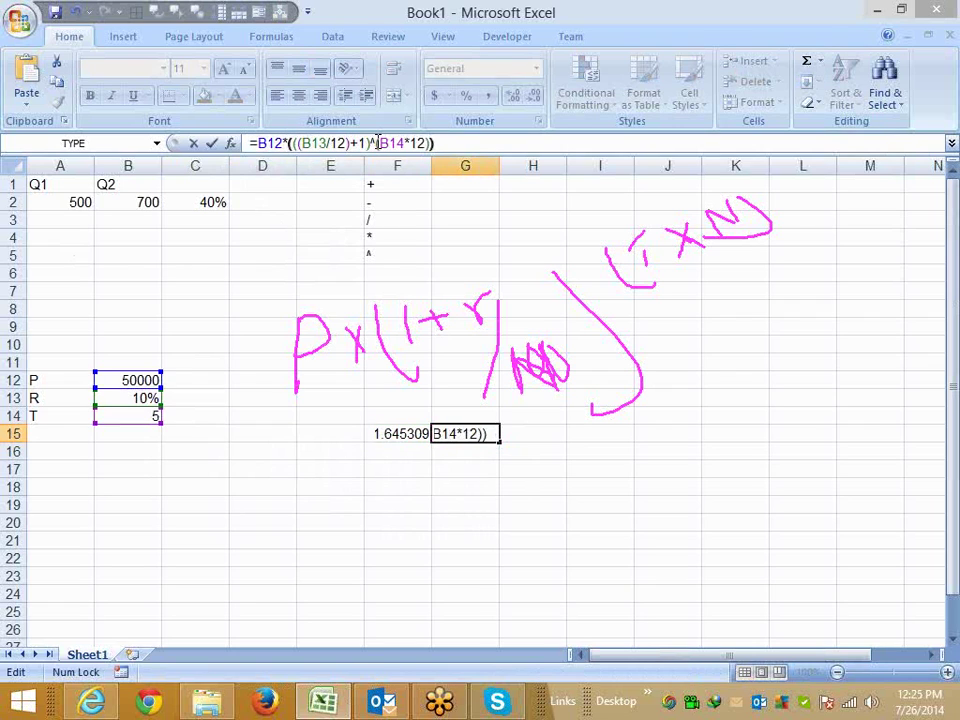
{"action": "key", "text": "Return"}
- Delete the now-unused value in F15 and reselect G15
{"action": "key", "text": "Up"}
{"action": "key", "text": "Left"}
{"action": "key", "text": "Delete"}
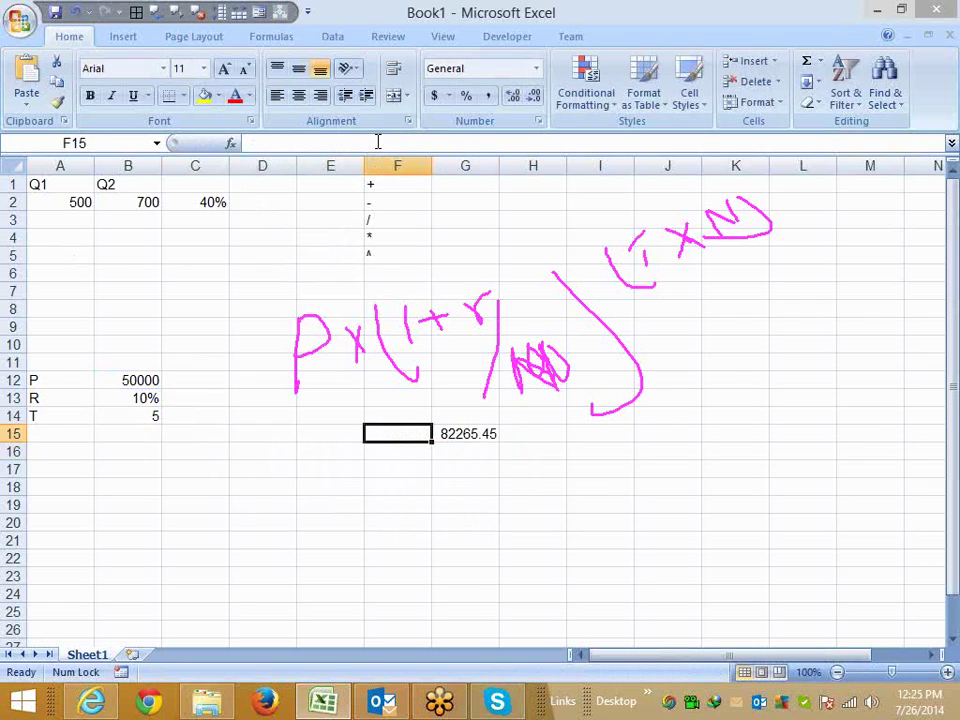
{"action": "key", "text": "Right"}
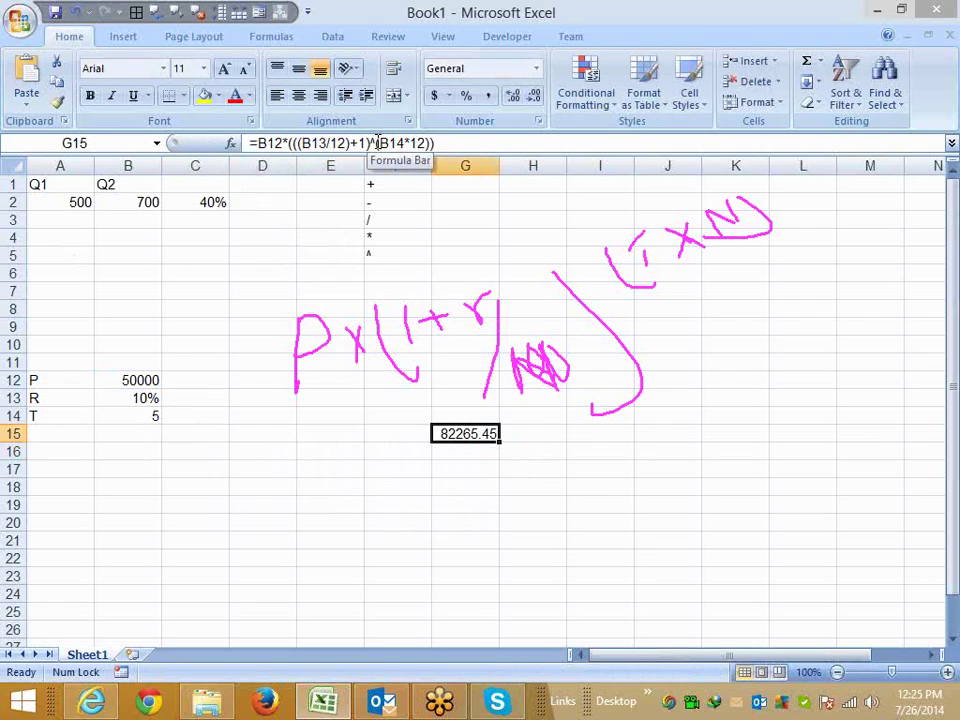
- Cut the 82265.45 compound-interest formula from G15 and paste it into C15
{"action": "key", "text": "ctrl+x"}
{"action": "key", "text": "Left"}
{"action": "key", "text": "Left"}
{"action": "key", "text": "Left"}
{"action": "key", "text": "ctrl+v"}
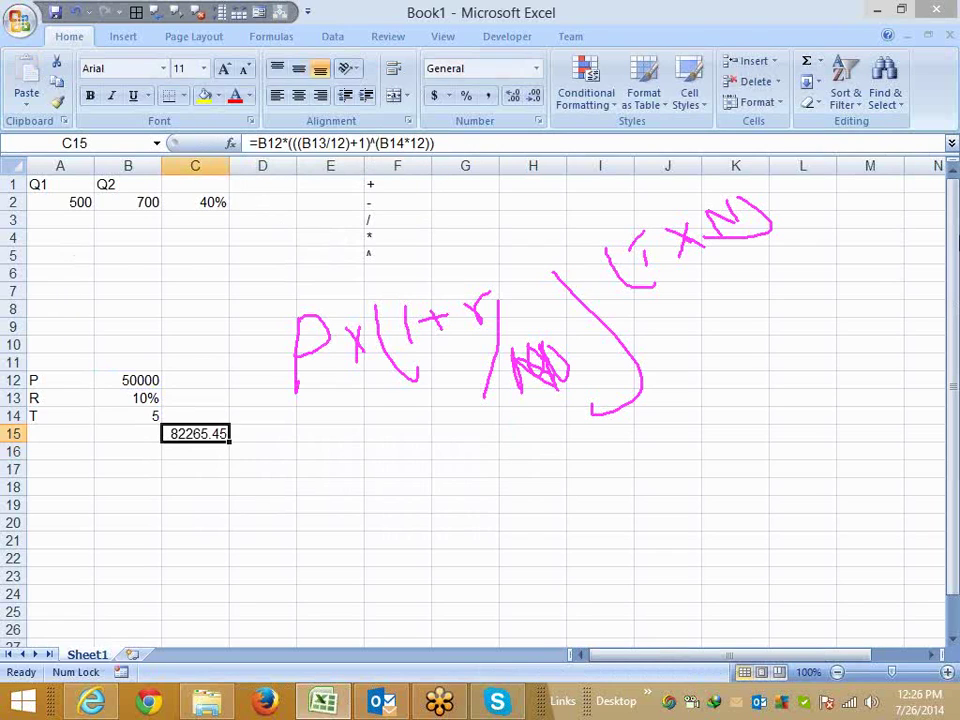
{"action": "left_click", "coordinate": [942, 237]}
- Clear all the pink handwritten drawings from the sheet
{"action": "left_click", "coordinate": [851, 358]}
{"action": "left_click", "coordinate": [370, 379]}
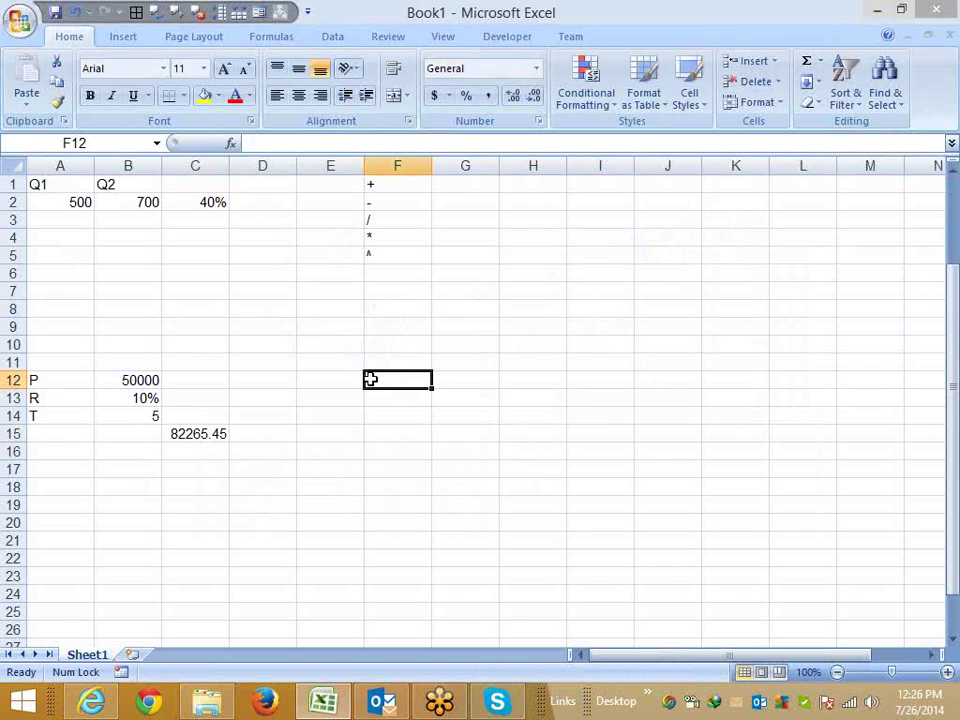
{"action": "scroll", "coordinate": [370, 379], "scroll_direction": "down", "scroll_amount": 2}
{"action": "scroll", "coordinate": [370, 379], "scroll_direction": "down", "scroll_amount": 2}
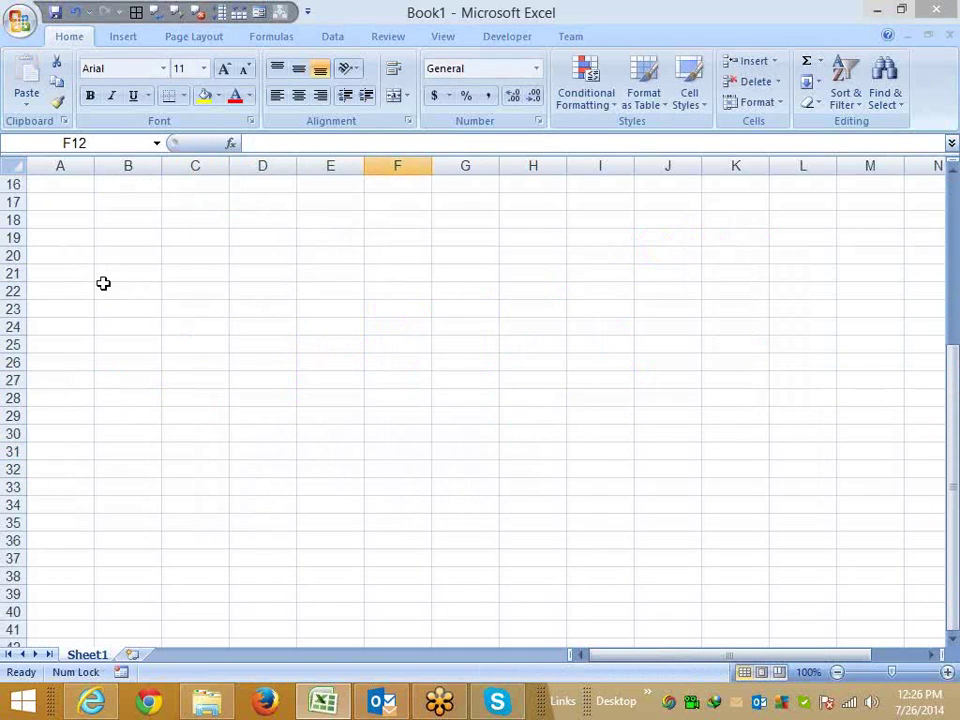
{"action": "scroll", "coordinate": [88, 295], "scroll_direction": "up", "scroll_amount": 1}
- Enter the heading 'MRP' in A19
{"action": "left_click", "coordinate": [60, 296]}
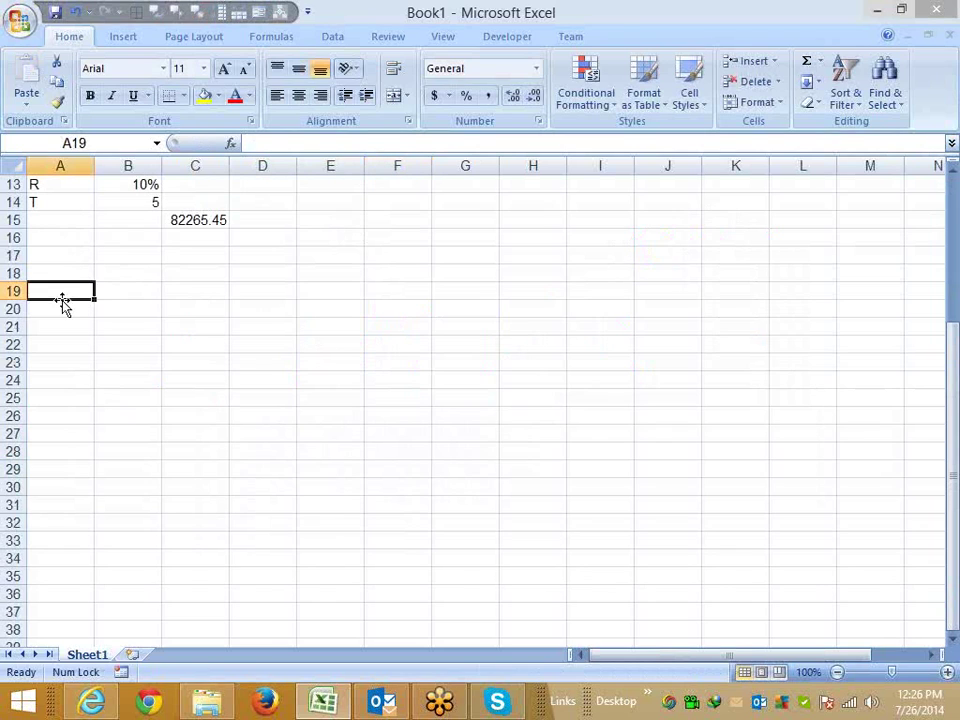
{"action": "type", "text": "MRP"}
{"action": "key", "text": "Return"}
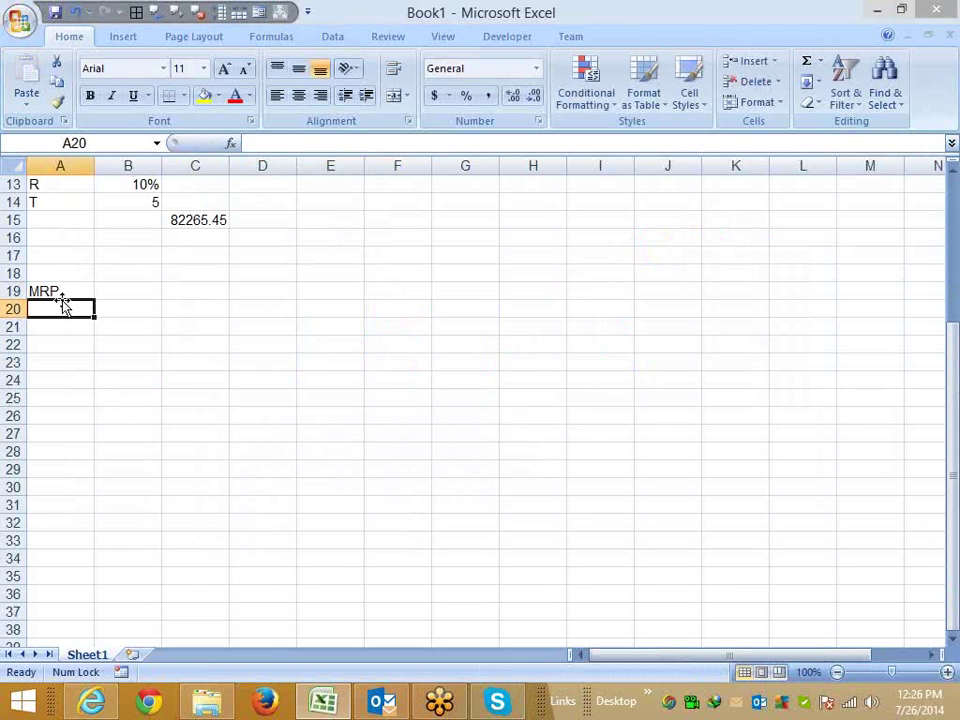
{"action": "key", "text": "Right"}
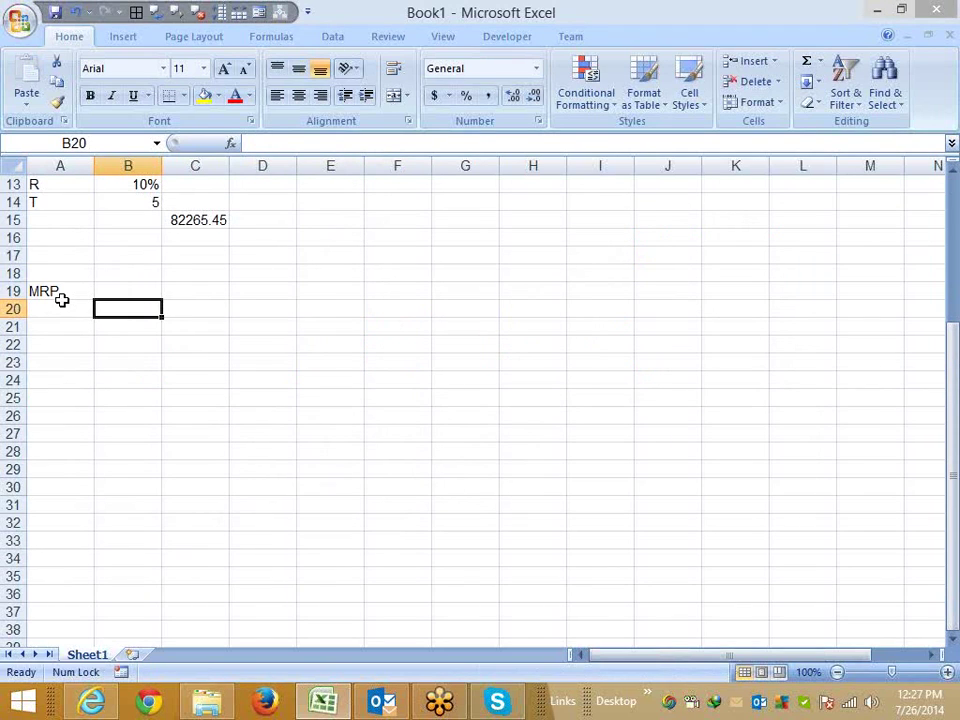
- Recheck C15's formula =B12*(((B13/12)+1)^(B14*12)) without changing it
{"action": "left_click", "coordinate": [216, 222]}
{"action": "scroll", "coordinate": [300, 200], "scroll_direction": "up", "scroll_amount": 1}
{"action": "scroll", "coordinate": [310, 170], "scroll_direction": "up", "scroll_amount": 1}
{"action": "left_click", "coordinate": [313, 143]}
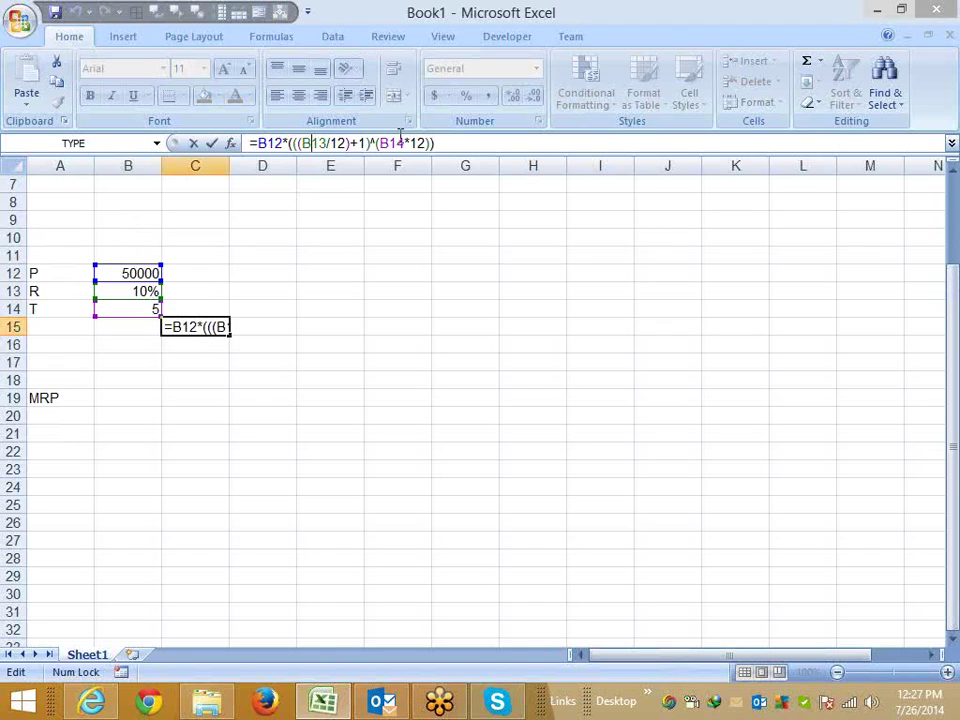
{"action": "key", "text": "ctrl+Return"}
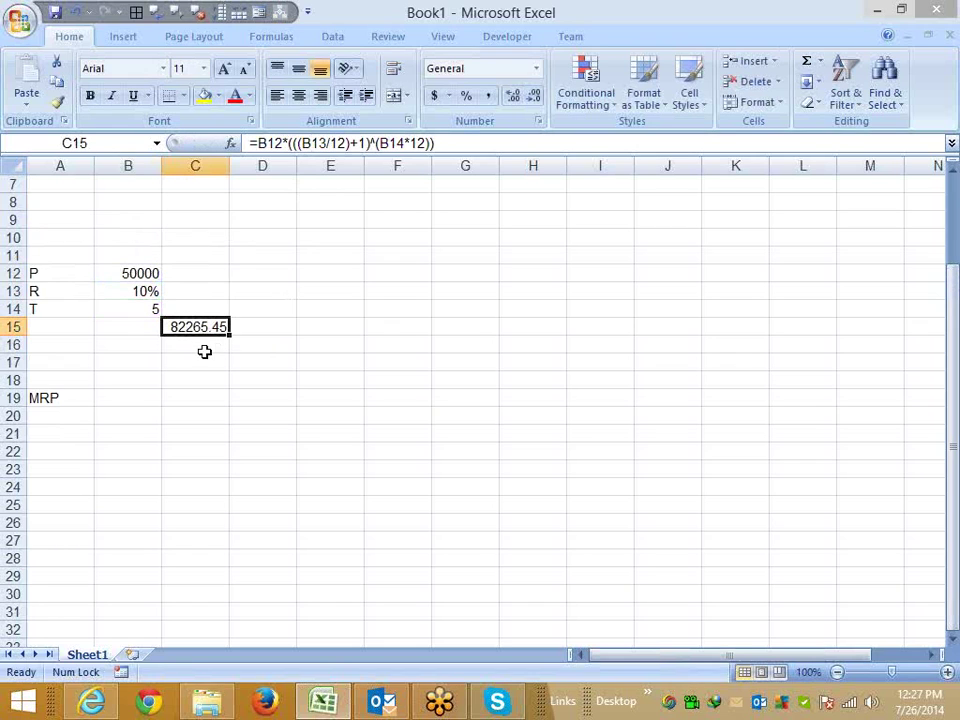
{"action": "left_click_drag", "start_coordinate": [204, 351], "coordinate": [459, 343]}
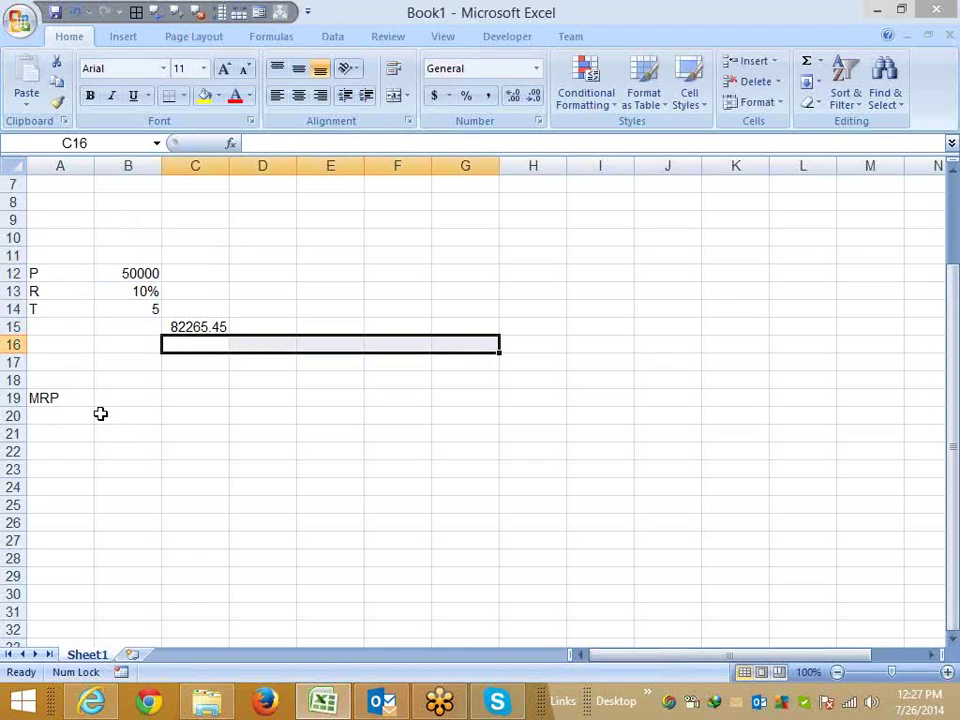
- Inspect cells B20, C16 and C15 around the result
{"action": "left_click", "coordinate": [100, 413]}
{"action": "left_click", "coordinate": [204, 338]}
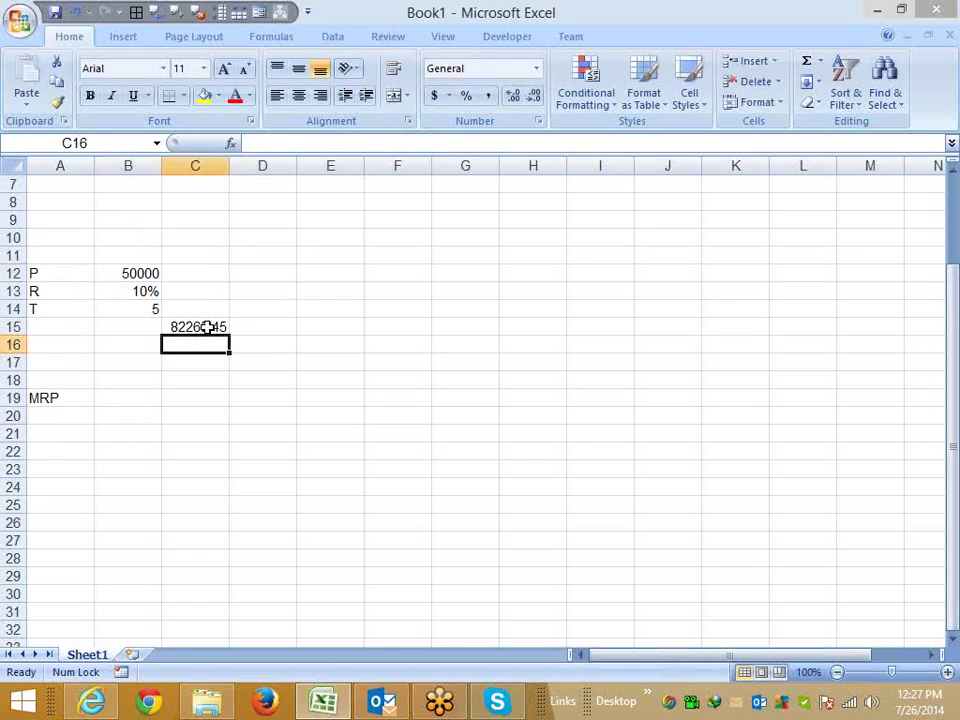
{"action": "left_click", "coordinate": [206, 328]}
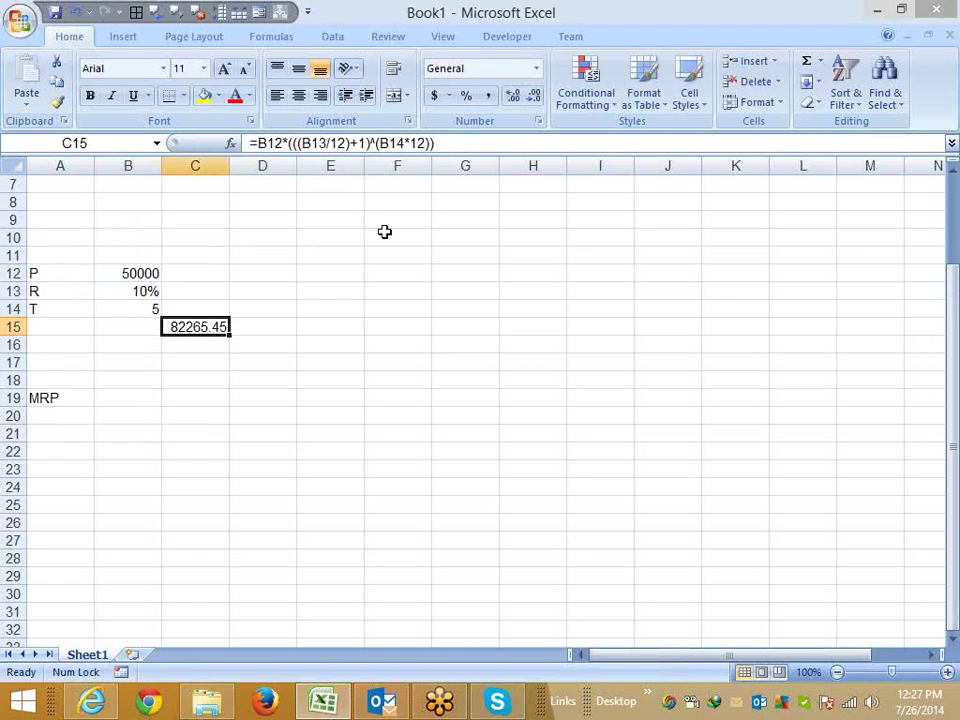
{"action": "left_click", "coordinate": [216, 358]}
- Undo three times to restore helper values 0.008333–82265.45, then check G15, F15 and C15
{"action": "key", "text": "ctrl+z"}
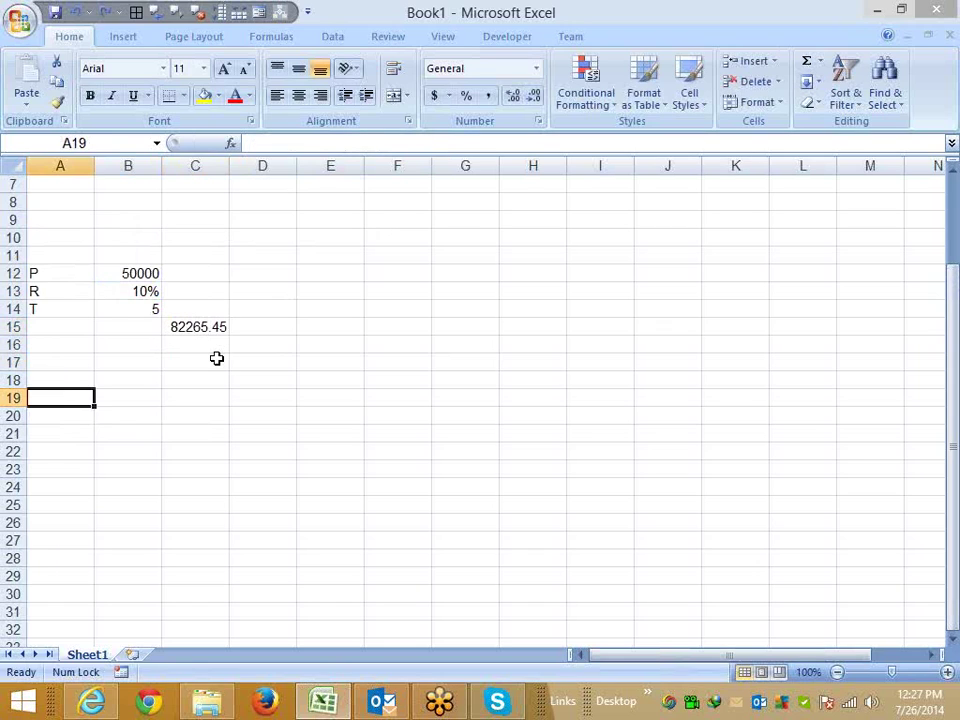
{"action": "key", "text": "ctrl+z"}
{"action": "key", "text": "ctrl+z"}
{"action": "key", "text": "ctrl+z"}
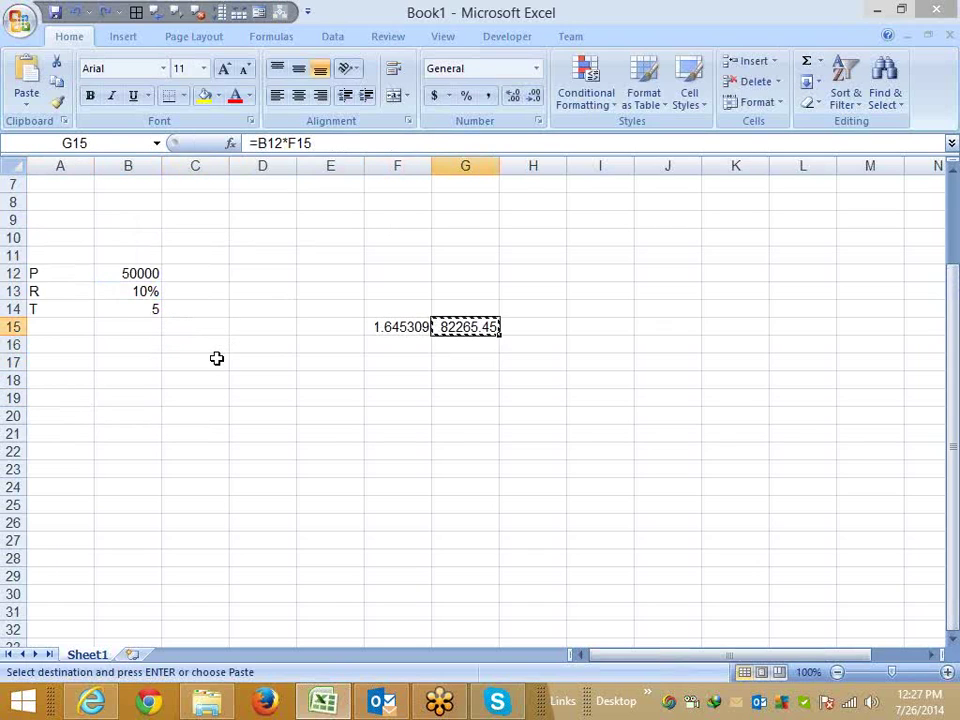
{"action": "key", "text": "ctrl+z"}
{"action": "key", "text": "ctrl+z"}
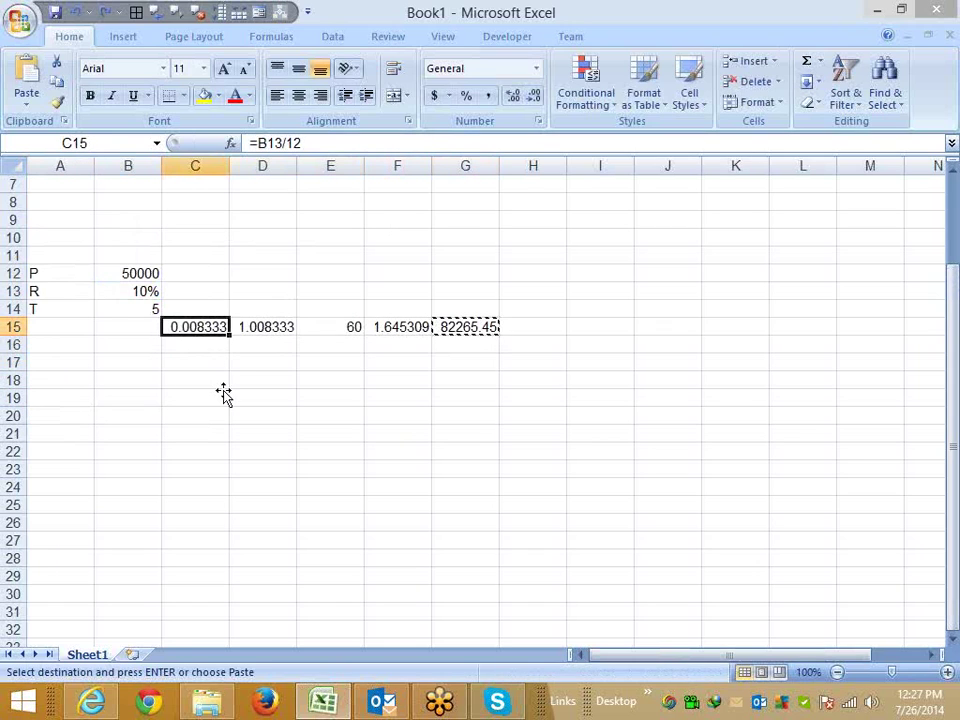
{"action": "left_click", "coordinate": [224, 394]}
{"action": "left_click", "coordinate": [467, 327]}
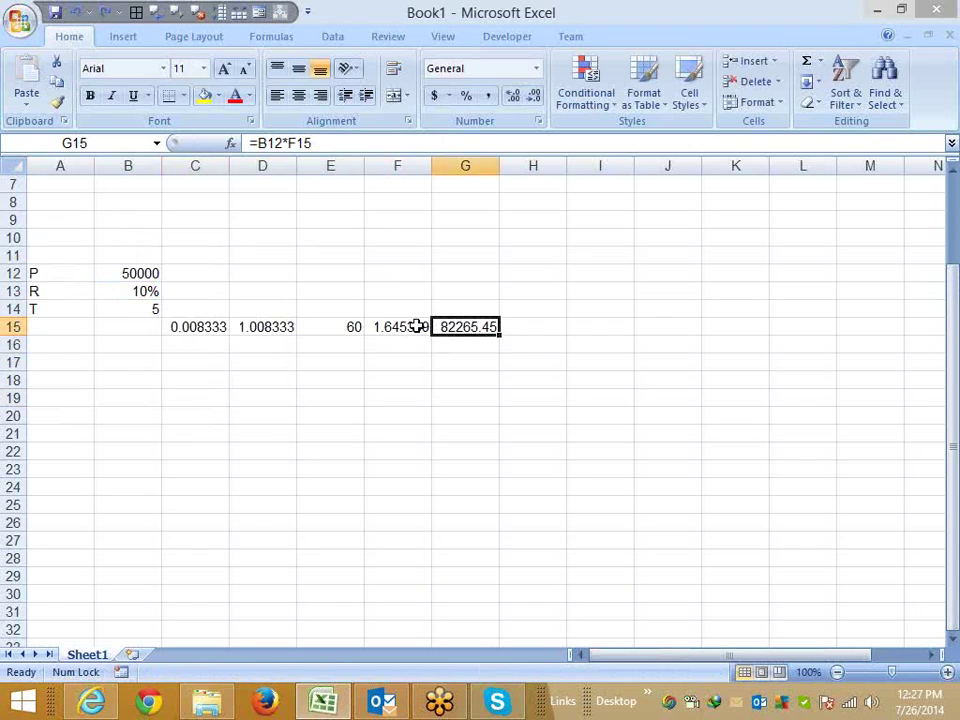
{"action": "left_click", "coordinate": [416, 327]}
{"action": "left_click", "coordinate": [215, 327]}
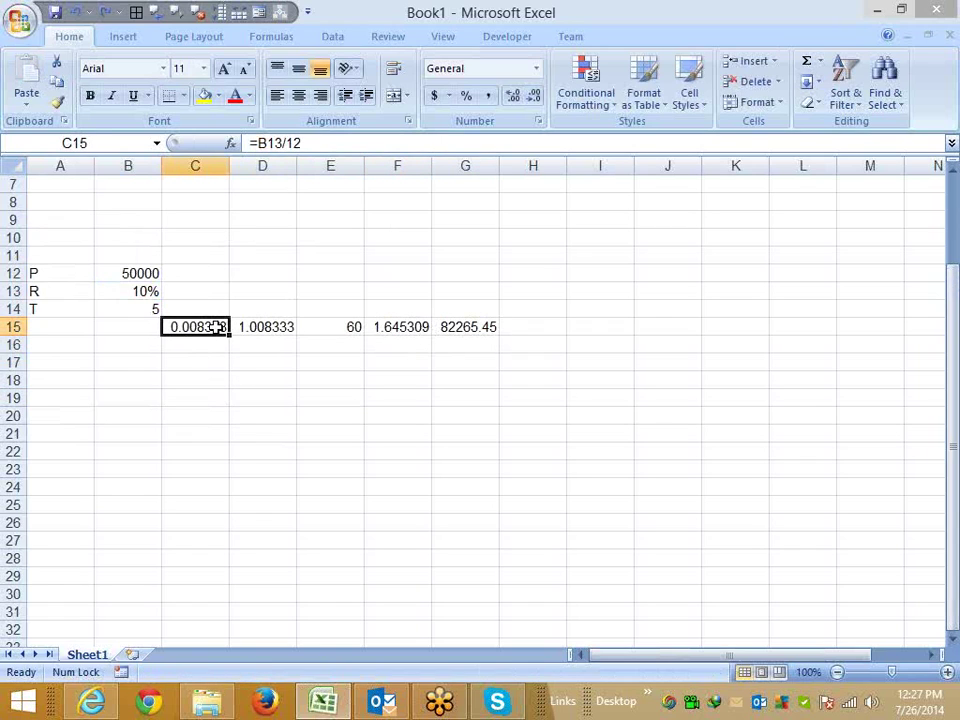
{"action": "left_click", "coordinate": [252, 143]}
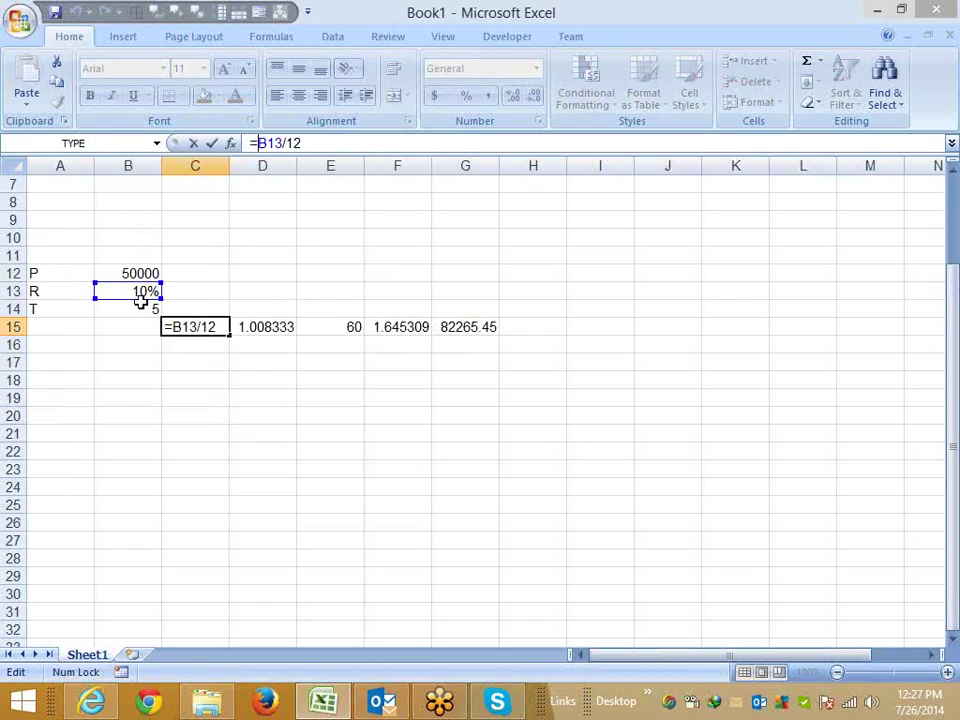
{"action": "key", "text": "Escape"}
{"action": "double_click", "coordinate": [241, 327]}
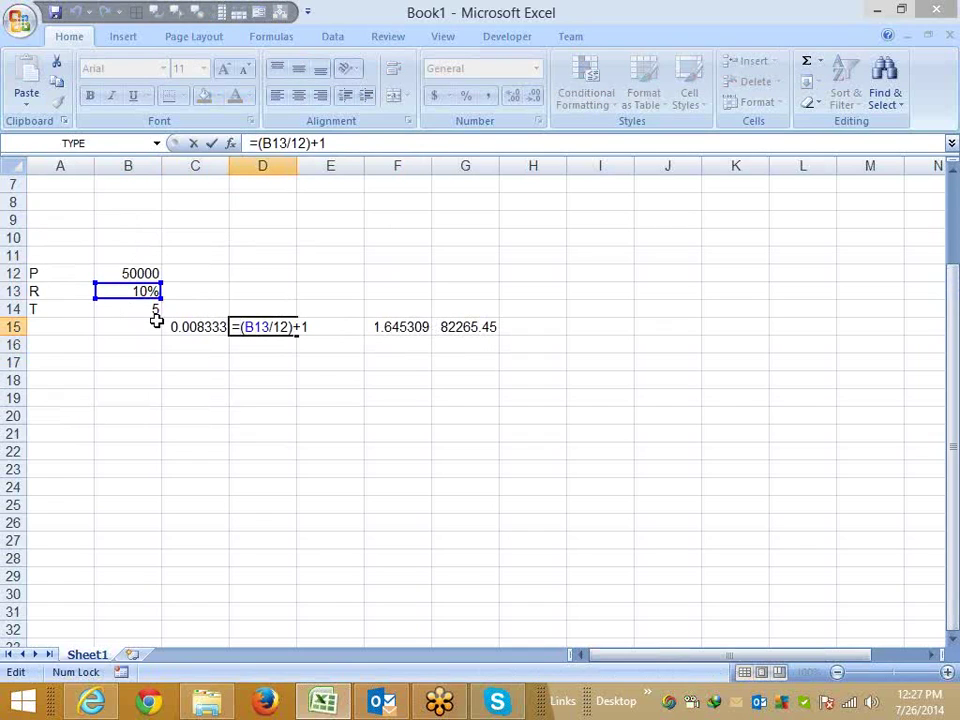
{"action": "left_click_drag", "start_coordinate": [156, 319], "coordinate": [197, 339]}
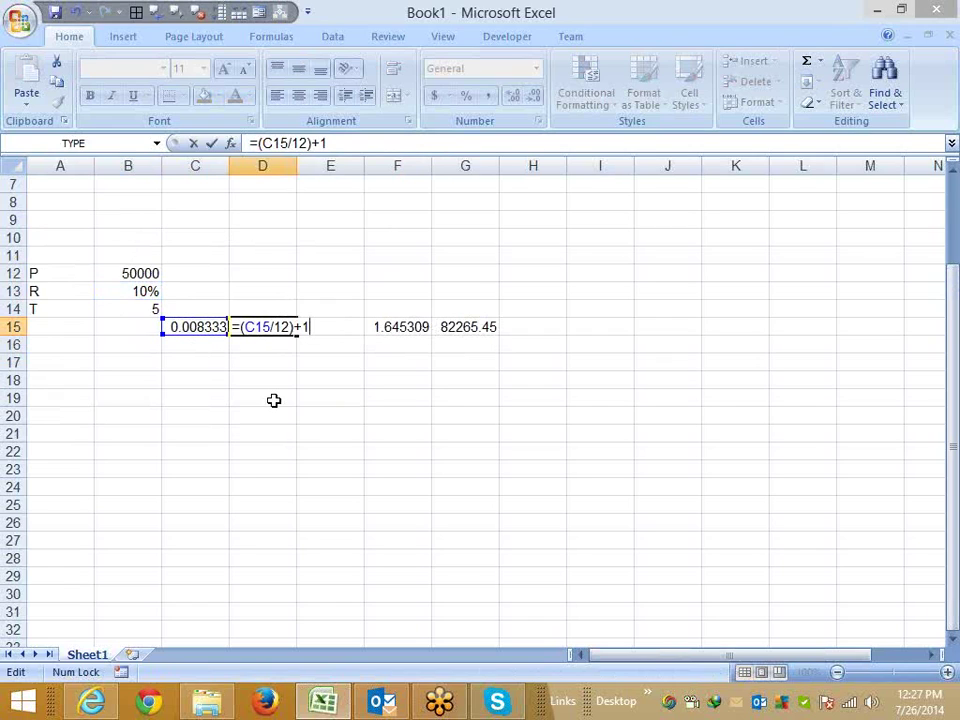
{"action": "key", "text": "Return"}
{"action": "left_click", "coordinate": [245, 328]}
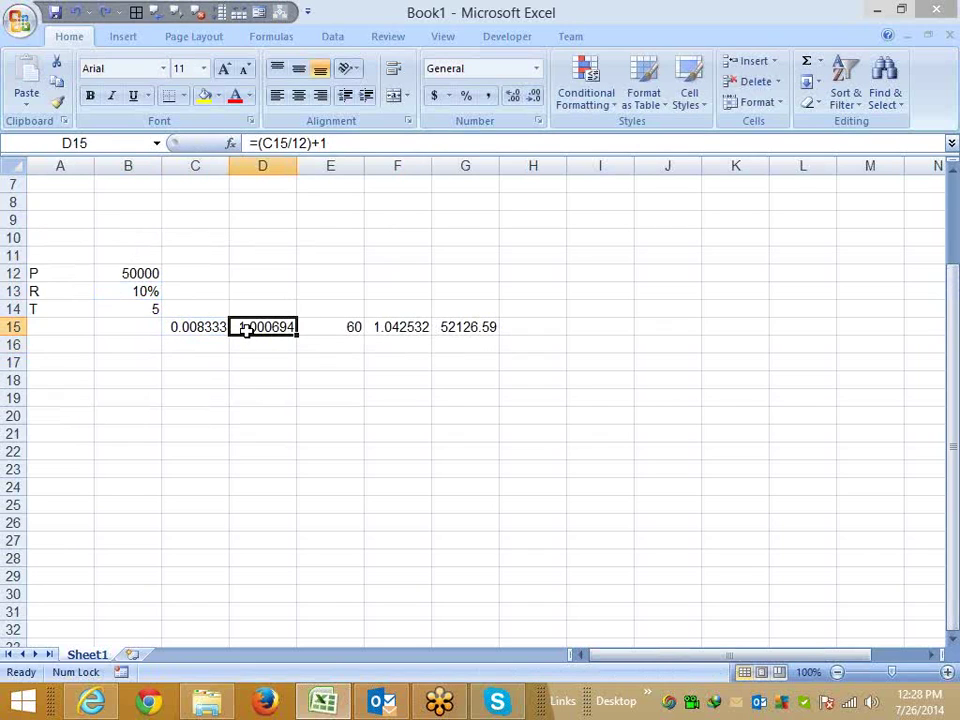
{"action": "key", "text": "ctrl+z"}
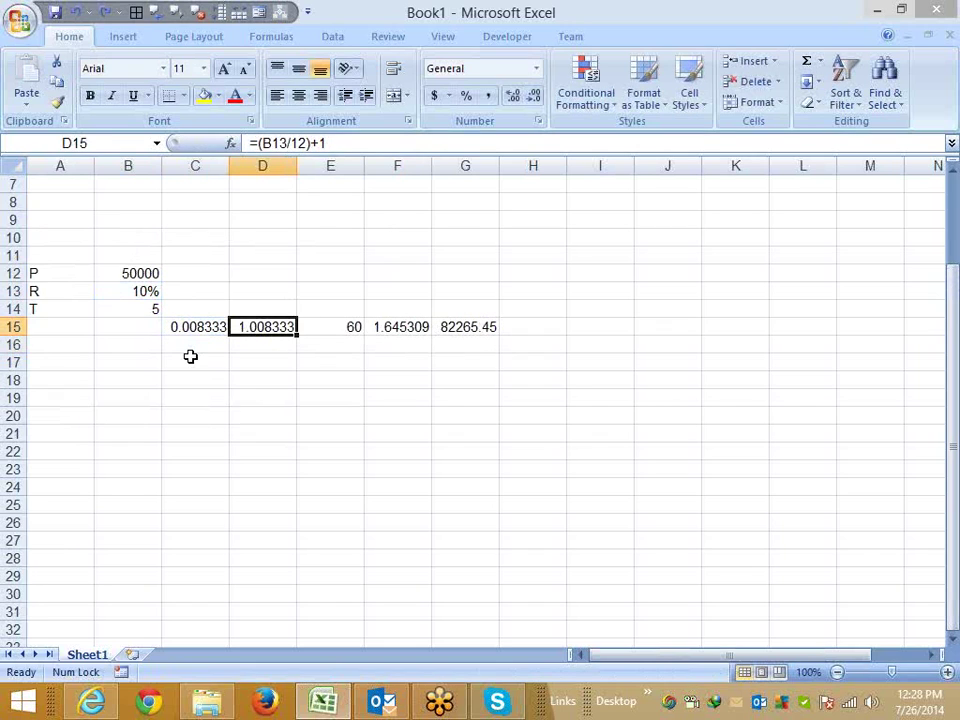
{"action": "left_click", "coordinate": [187, 328]}
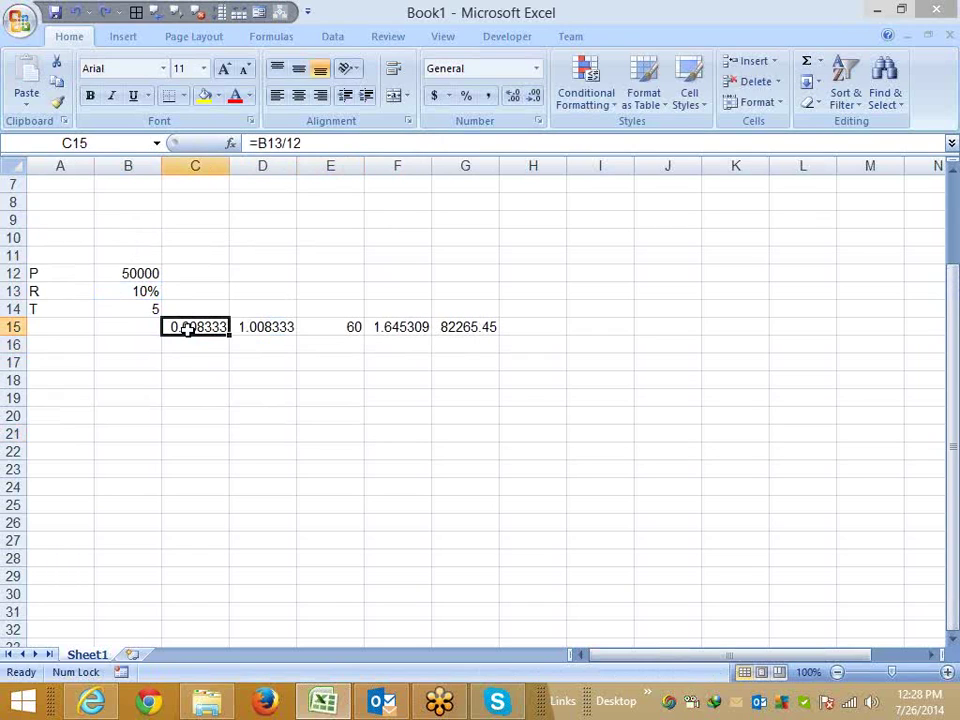
{"action": "left_click", "coordinate": [260, 143]}
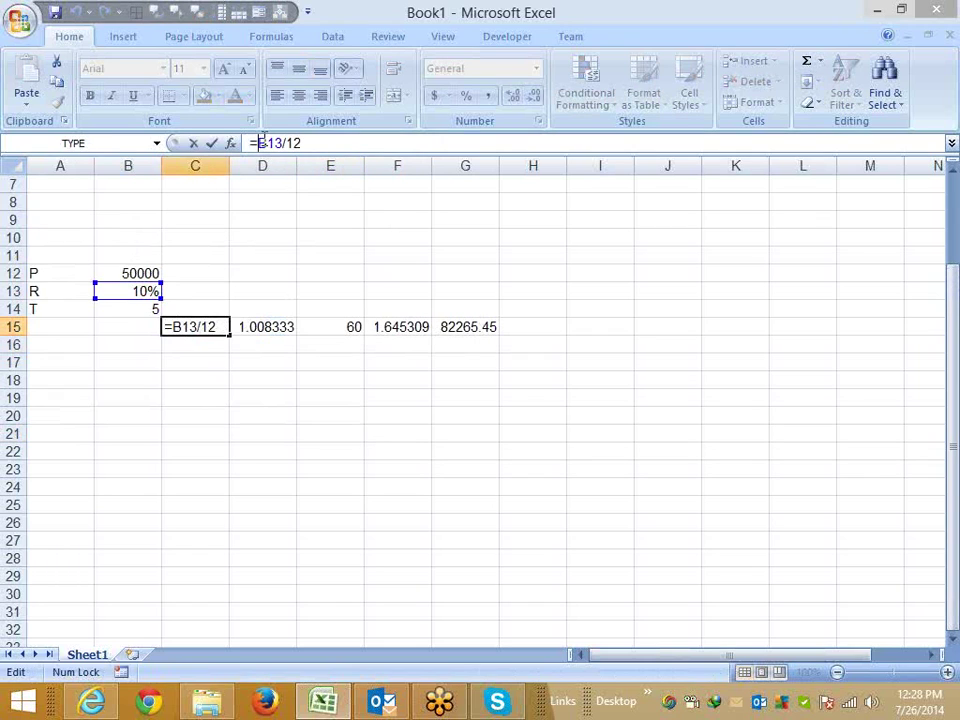
{"action": "left_click", "coordinate": [266, 328]}
- Change D15's formula to =(C15/12)+1 by moving its reference from B13 to C15
{"action": "key", "text": "Escape"}
{"action": "left_click", "coordinate": [266, 328]}
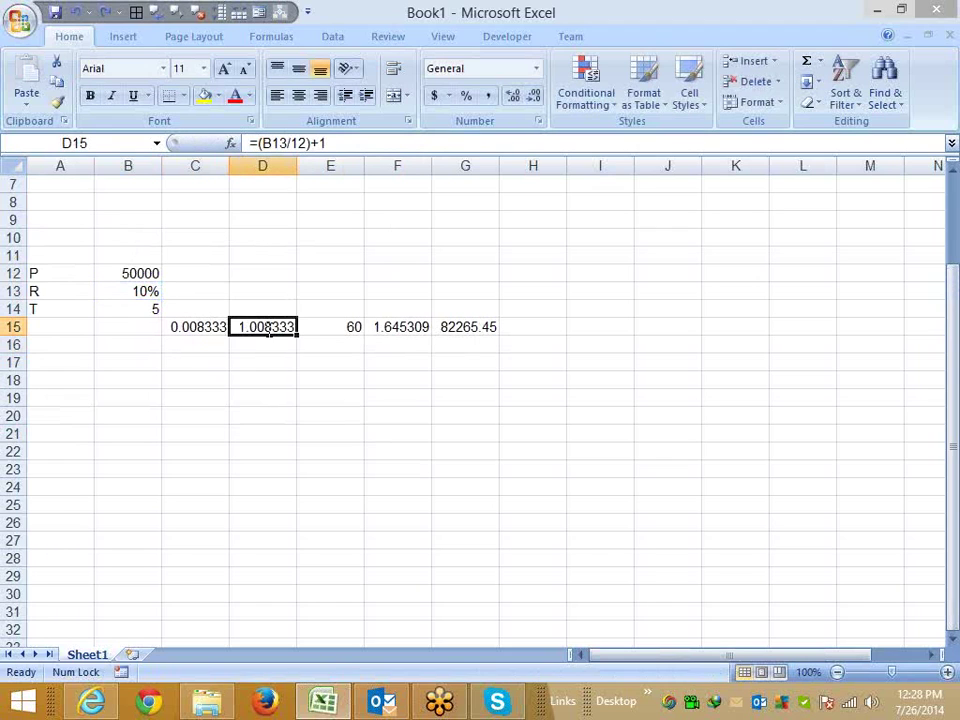
{"action": "key", "text": "F2"}
{"action": "left_click_drag", "start_coordinate": [150, 307], "coordinate": [197, 327]}
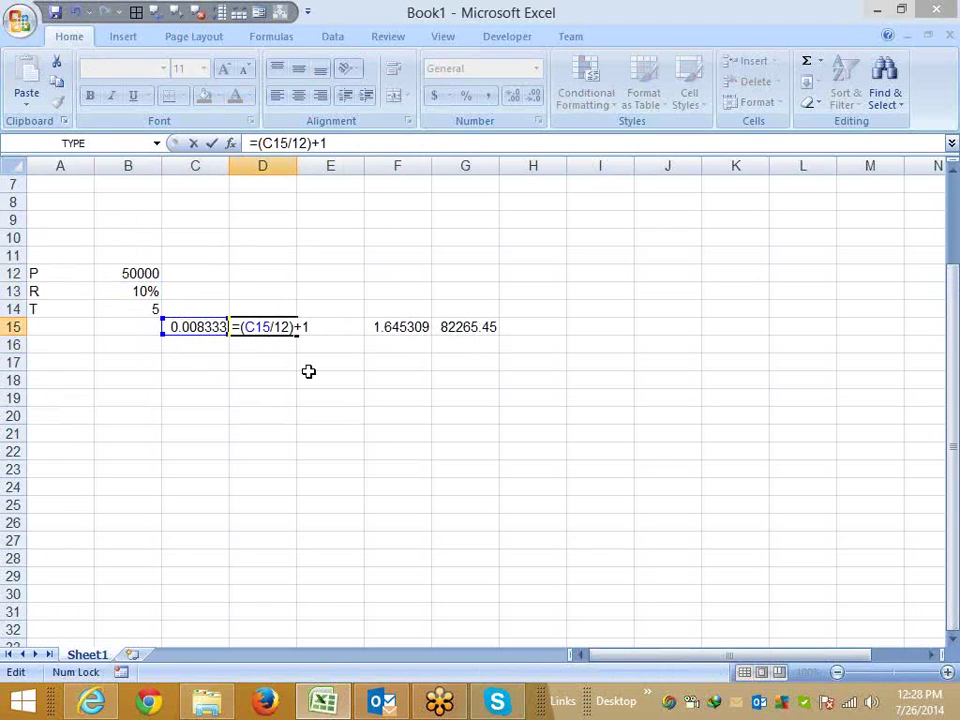
{"action": "key", "text": "Return"}
{"action": "left_click", "coordinate": [272, 326]}
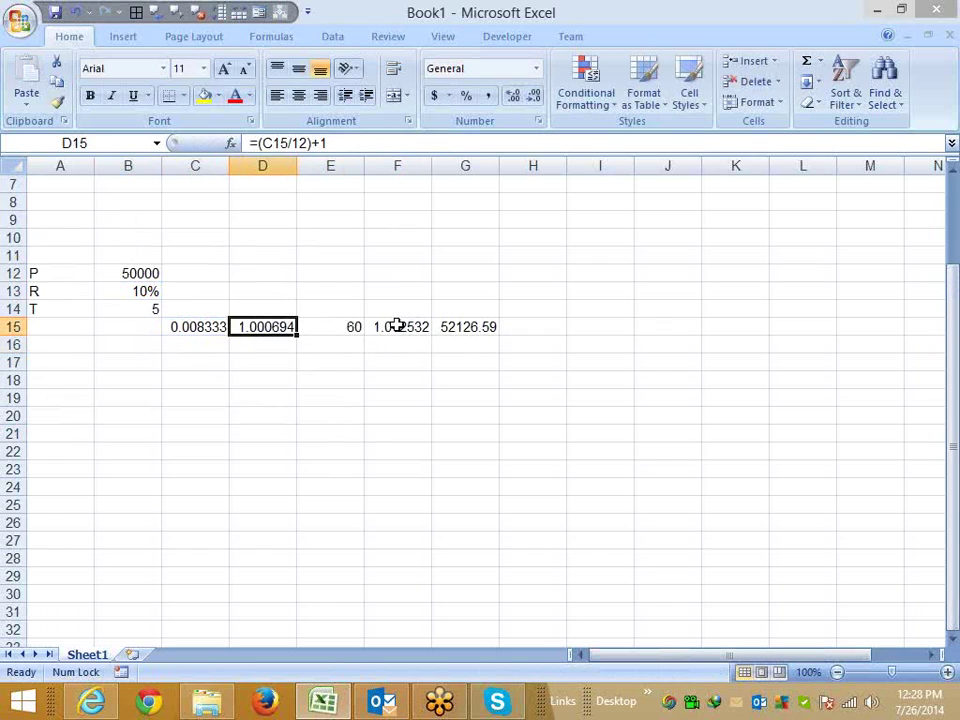
- Inspect the formulas in F15, D15, E15 and G15 without changing them
{"action": "double_click", "coordinate": [397, 326]}
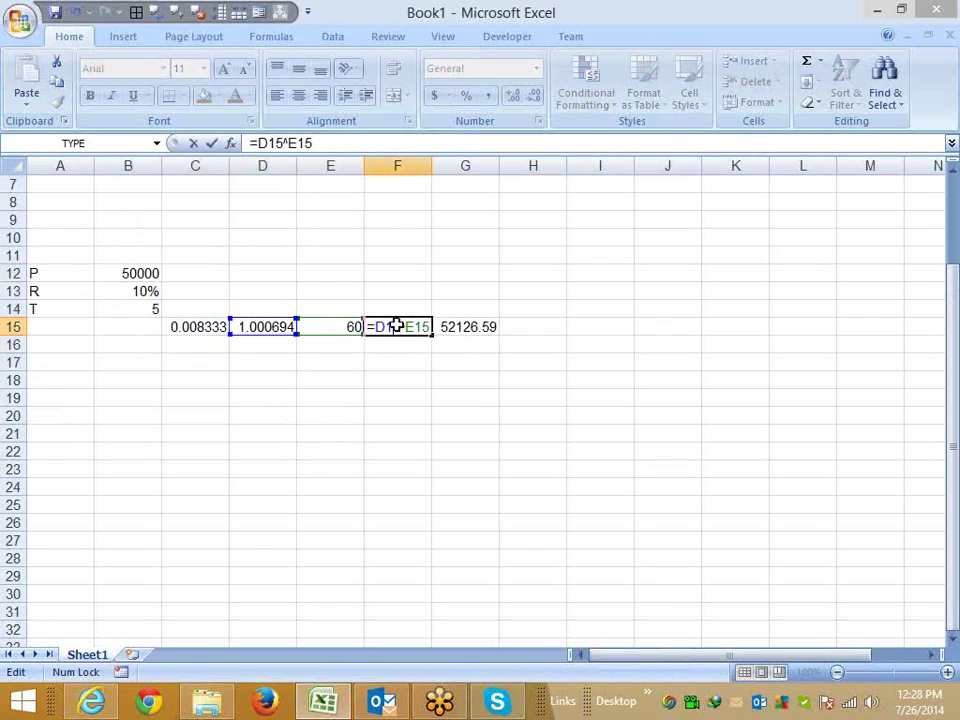
{"action": "key", "text": "Escape"}
{"action": "double_click", "coordinate": [274, 326]}
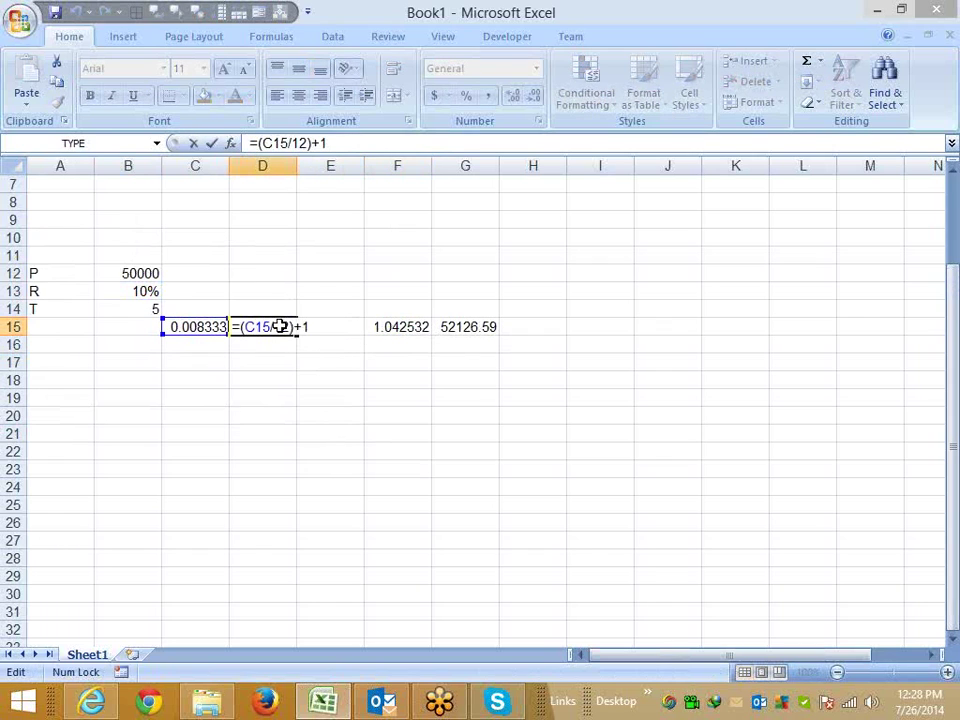
{"action": "key", "text": "Escape"}
{"action": "left_click", "coordinate": [329, 326]}
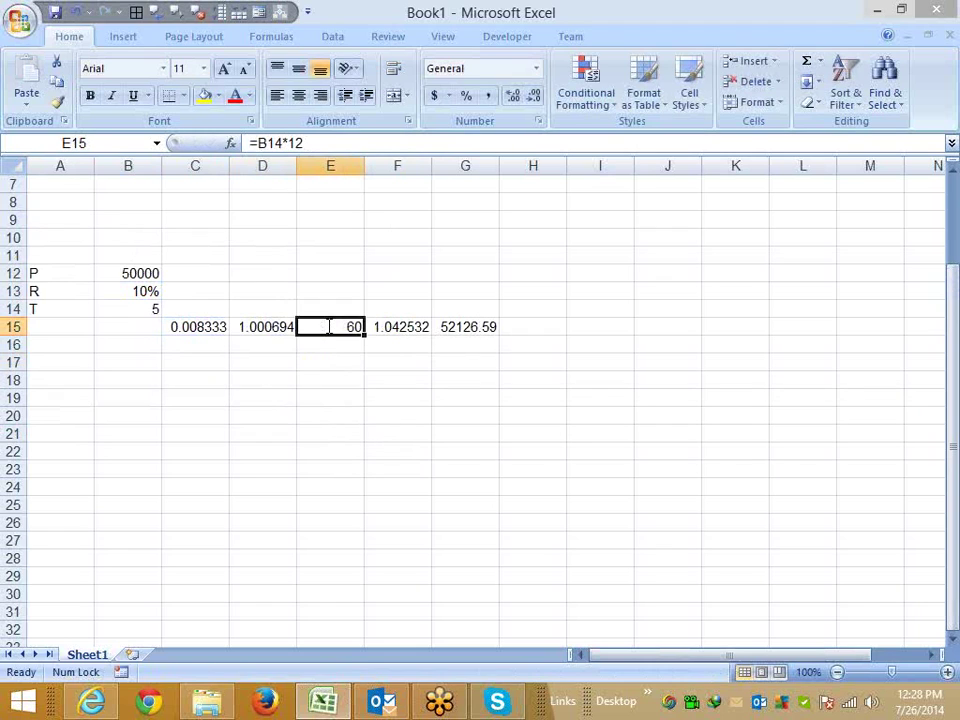
{"action": "double_click", "coordinate": [329, 326]}
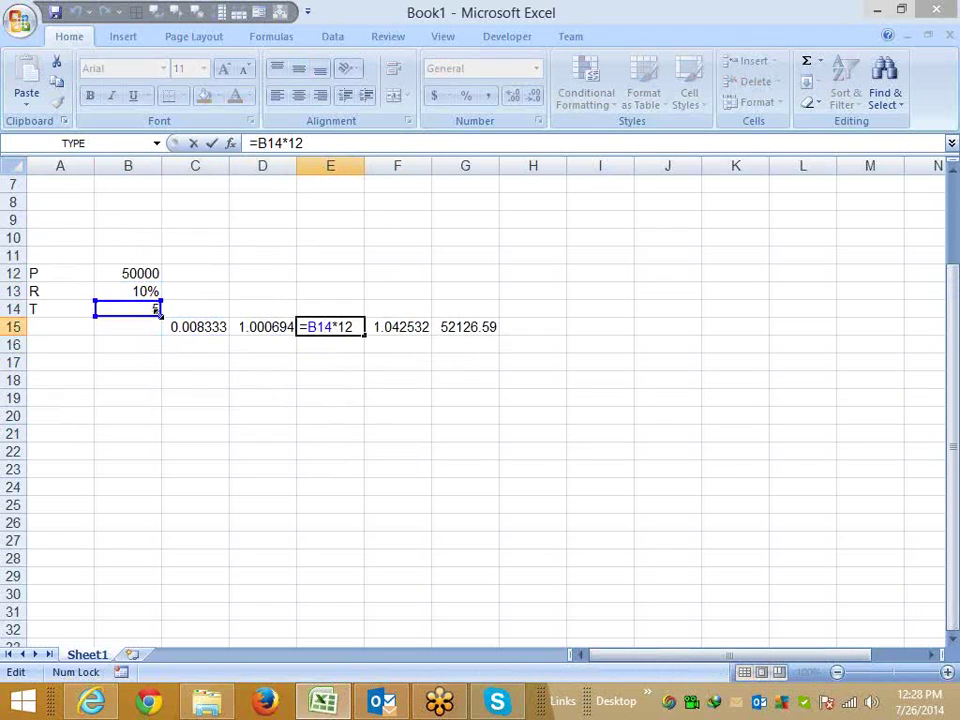
{"action": "key", "text": "Return"}
{"action": "double_click", "coordinate": [392, 326]}
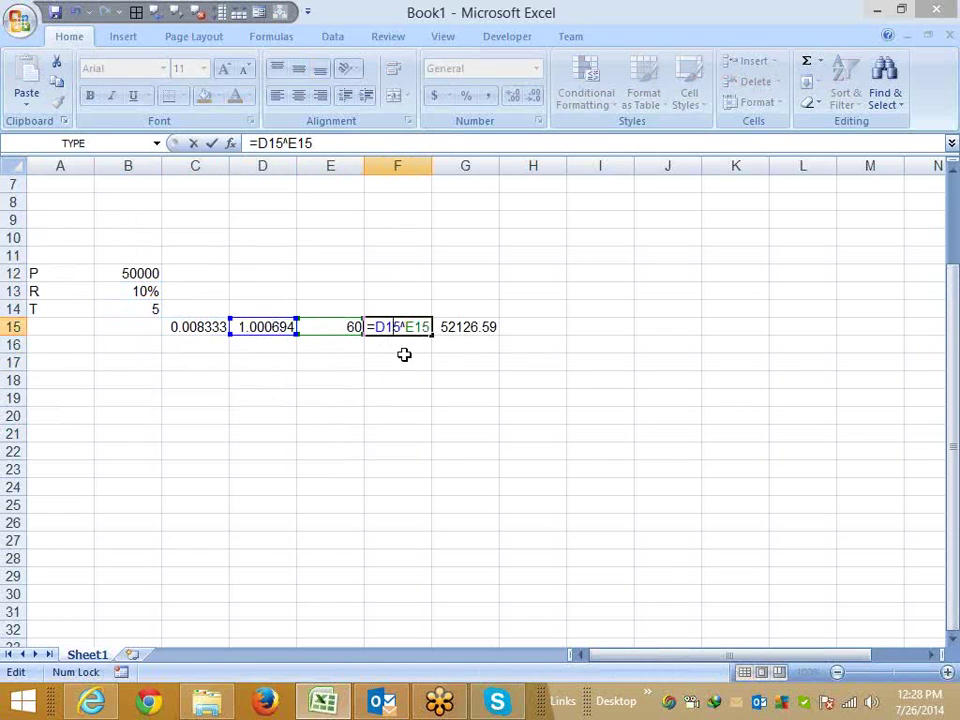
{"action": "key", "text": "ctrl+Return"}
{"action": "key", "text": "Right"}
{"action": "key", "text": "F2"}
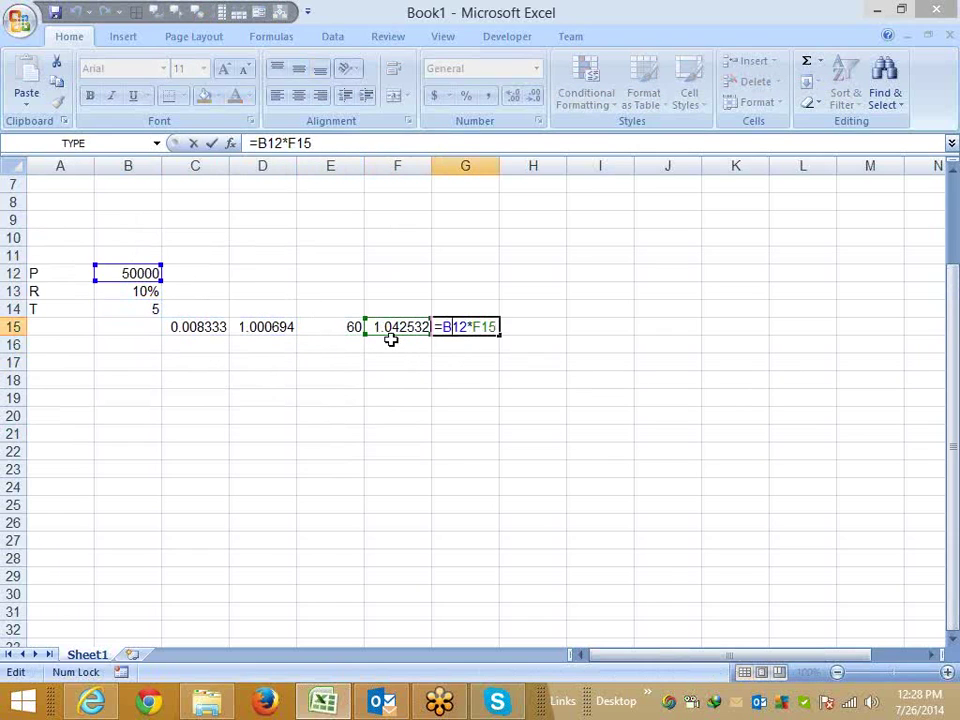
{"action": "left_click", "coordinate": [203, 336]}
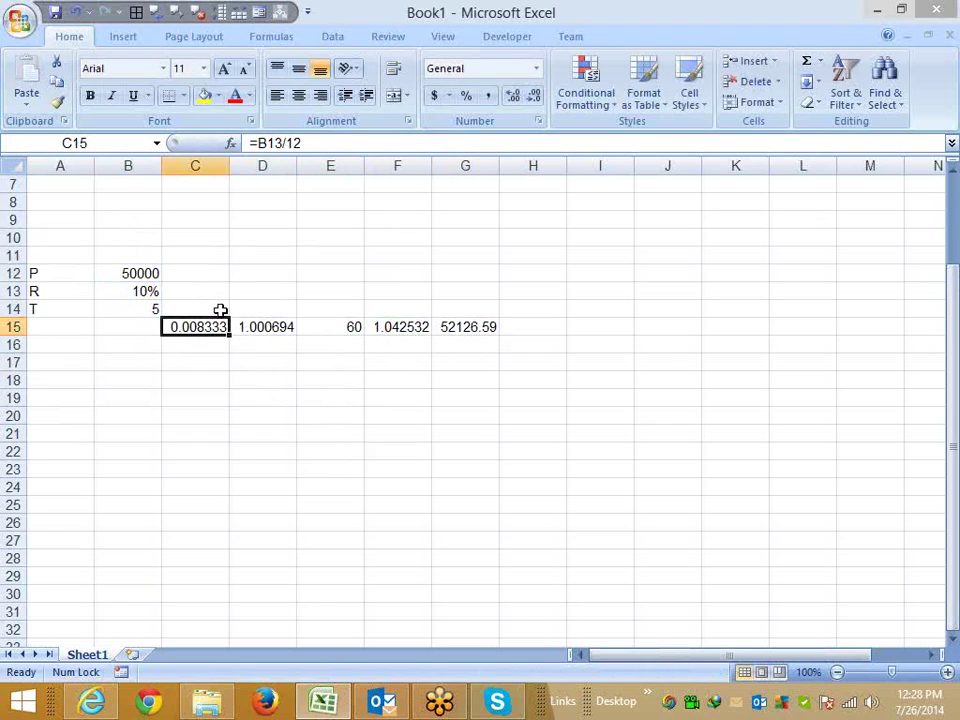
- Review the rate, time, growth factor and 52126.59 final amount cells
{"action": "left_click", "coordinate": [152, 295]}
{"action": "left_click", "coordinate": [148, 309]}
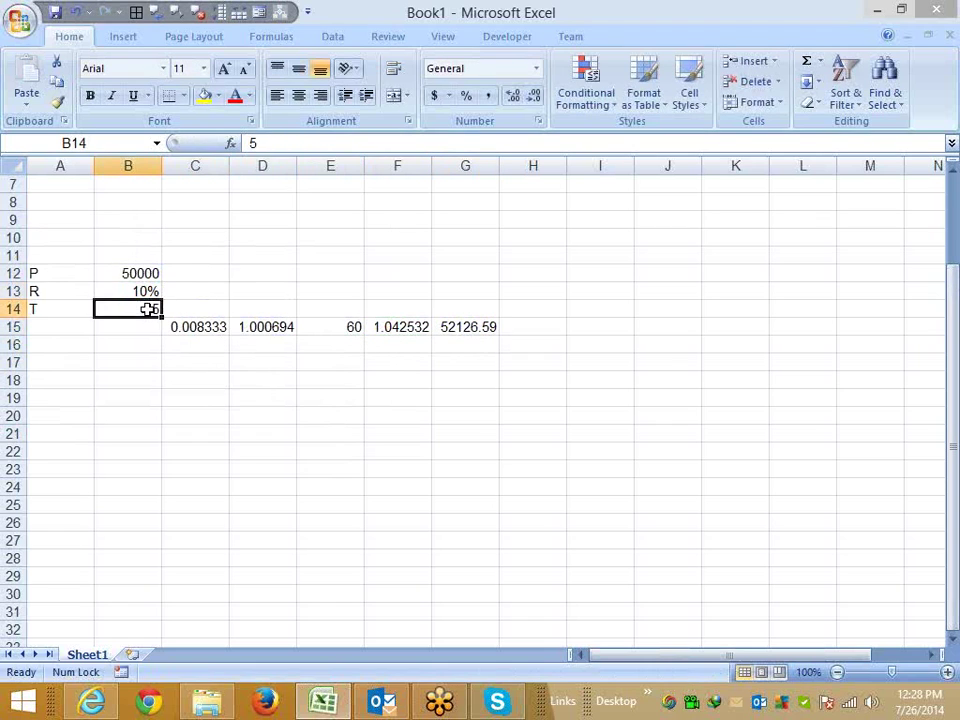
{"action": "left_click_drag", "start_coordinate": [456, 326], "coordinate": [398, 327]}
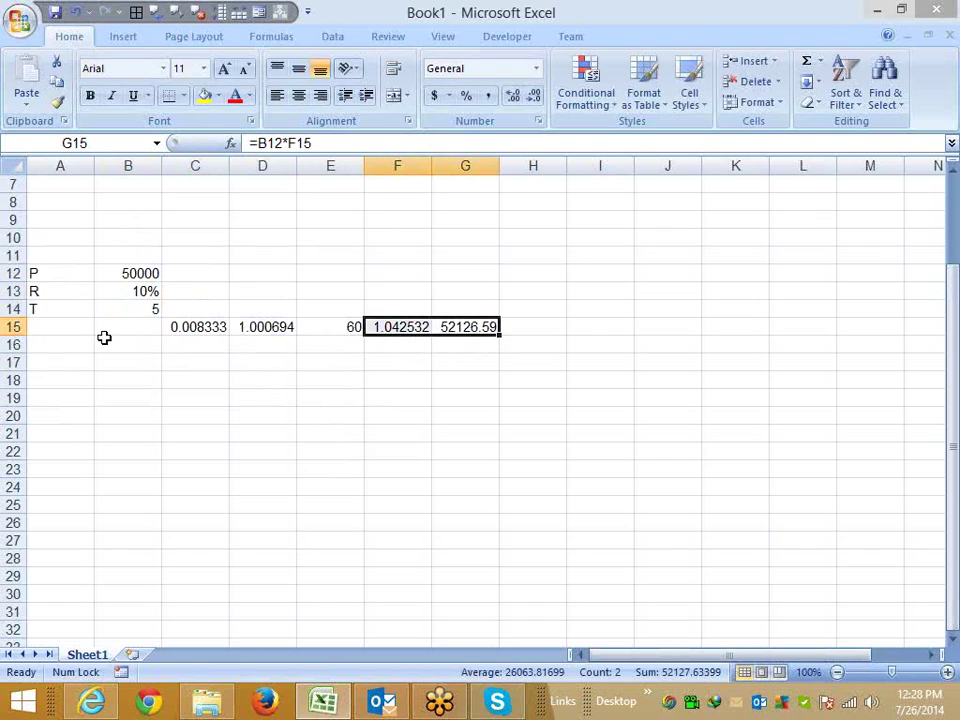
{"action": "left_click", "coordinate": [197, 343]}
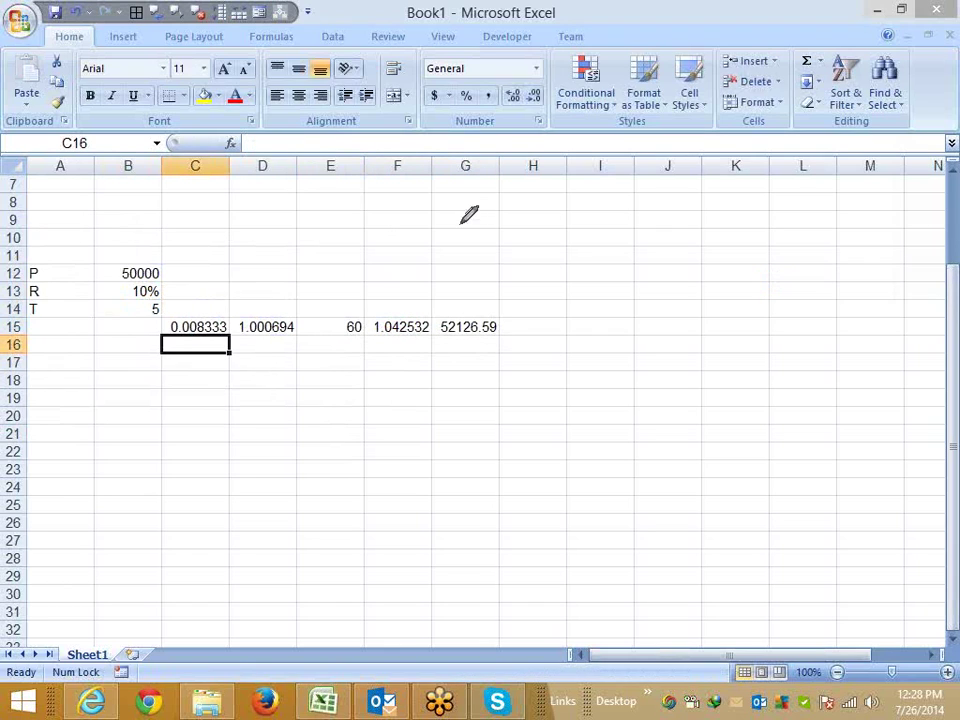
- Handwrite 'P(1+r/n' in magenta ink above columns G to M
{"action": "left_click_drag", "start_coordinate": [467, 214], "coordinate": [466, 285]}
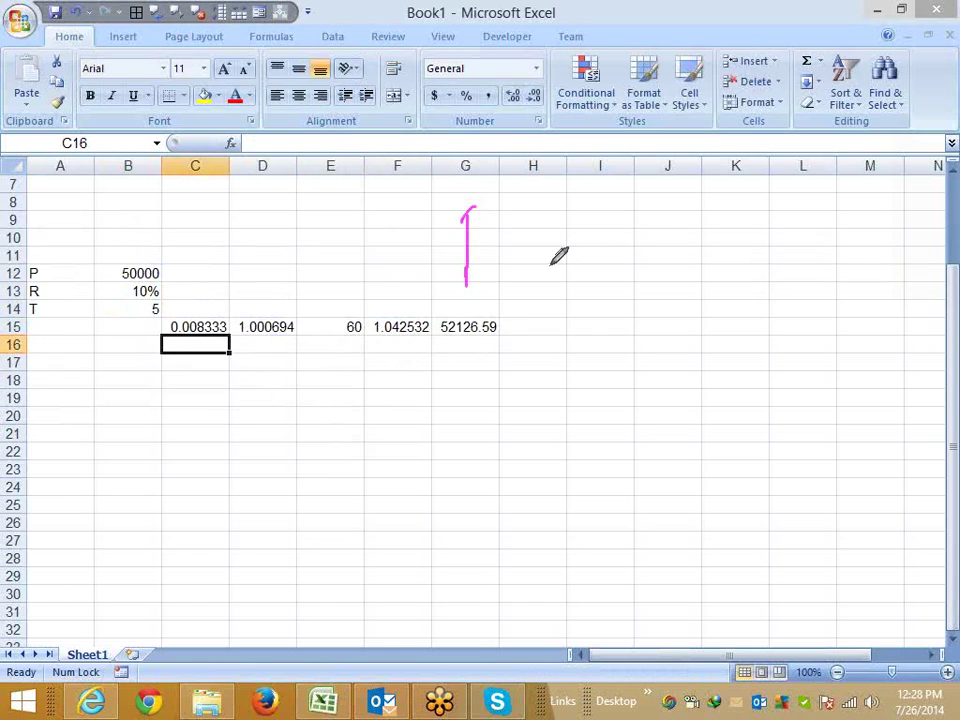
{"action": "left_click_drag", "start_coordinate": [466, 212], "coordinate": [466, 250]}
{"action": "left_click_drag", "start_coordinate": [502, 222], "coordinate": [560, 248]}
{"action": "left_click_drag", "start_coordinate": [538, 215], "coordinate": [540, 290]}
{"action": "mouse_move", "coordinate": [653, 307]}
{"action": "left_mouse_down"}
{"action": "mouse_move", "coordinate": [590, 198]}
{"action": "mouse_move", "coordinate": [651, 272]}
{"action": "mouse_move", "coordinate": [699, 219]}
{"action": "mouse_move", "coordinate": [700, 255]}
{"action": "left_mouse_up"}
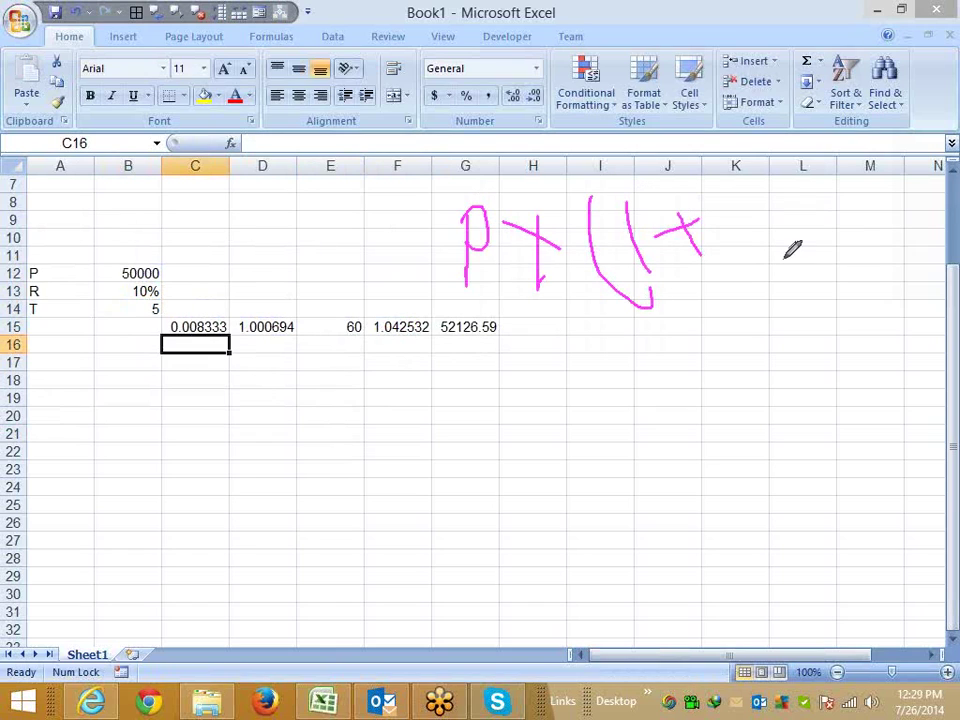
{"action": "left_click_drag", "start_coordinate": [715, 212], "coordinate": [772, 246]}
{"action": "left_click_drag", "start_coordinate": [772, 196], "coordinate": [773, 285]}
{"action": "mouse_move", "coordinate": [783, 255]}
{"action": "left_mouse_down"}
{"action": "mouse_move", "coordinate": [808, 283]}
{"action": "mouse_move", "coordinate": [812, 260]}
{"action": "left_mouse_up"}
{"action": "left_click_drag", "start_coordinate": [818, 240], "coordinate": [822, 277]}
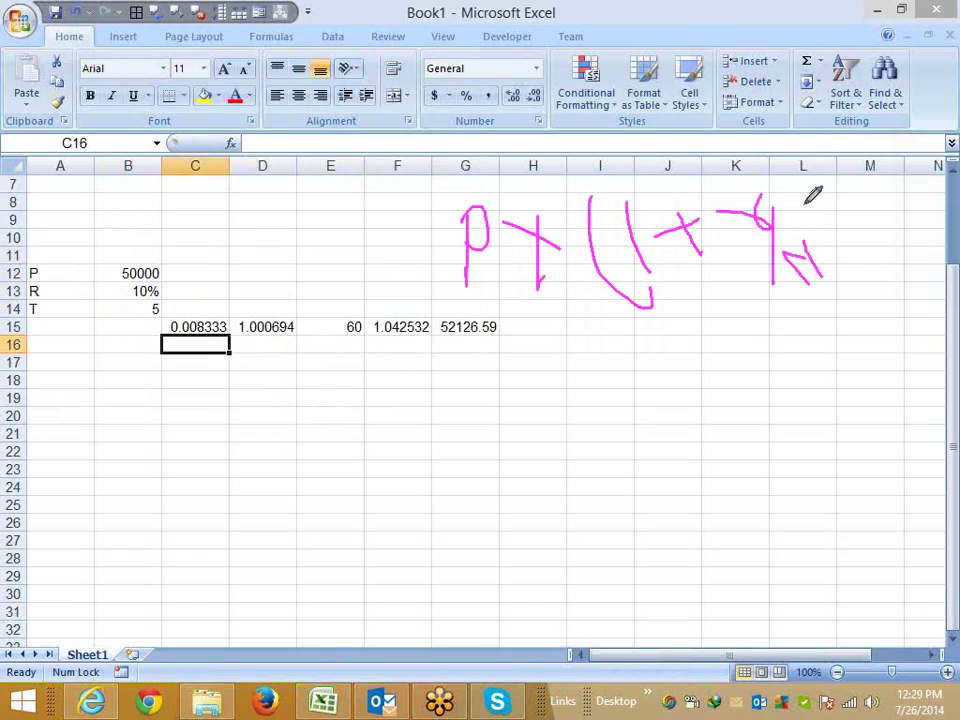
- Finish the inked formula with the closing bracket and (nt) exponent, then close the drawing menu
{"action": "left_click_drag", "start_coordinate": [805, 205], "coordinate": [843, 300]}
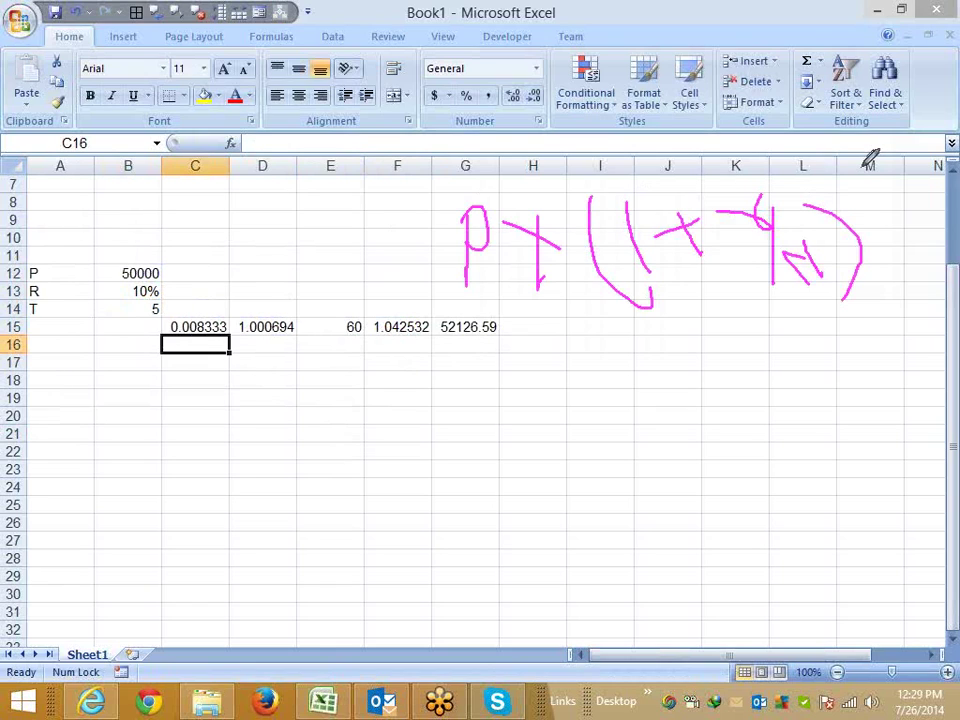
{"action": "left_click_drag", "start_coordinate": [830, 185], "coordinate": [870, 198]}
{"action": "left_click_drag", "start_coordinate": [856, 188], "coordinate": [904, 190]}
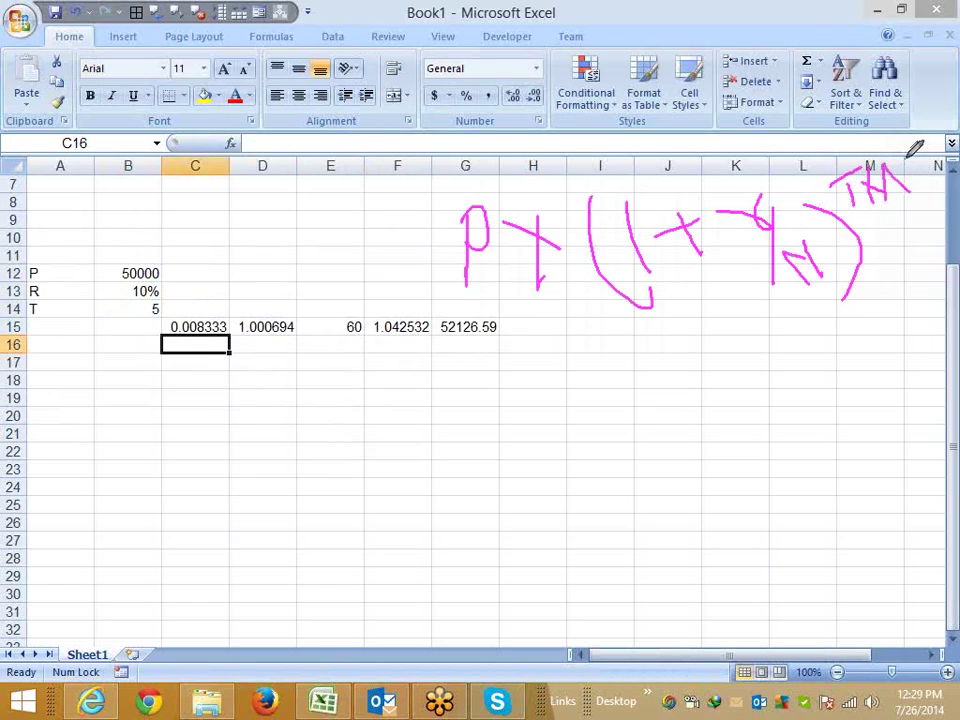
{"action": "left_click_drag", "start_coordinate": [912, 140], "coordinate": [905, 222]}
{"action": "left_click_drag", "start_coordinate": [838, 170], "coordinate": [832, 212]}
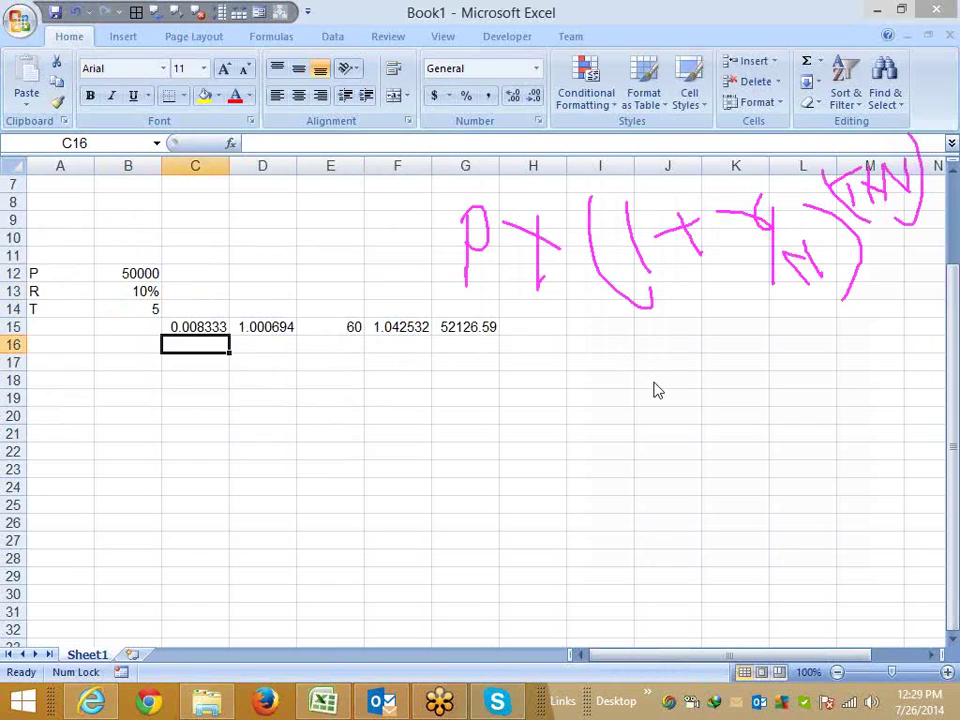
{"action": "right_click", "coordinate": [628, 357]}
{"action": "key", "text": "Escape"}
- Delete the five helper calculations in C15:G15, leaving that row empty
{"action": "left_click_drag", "start_coordinate": [180, 325], "coordinate": [487, 326]}
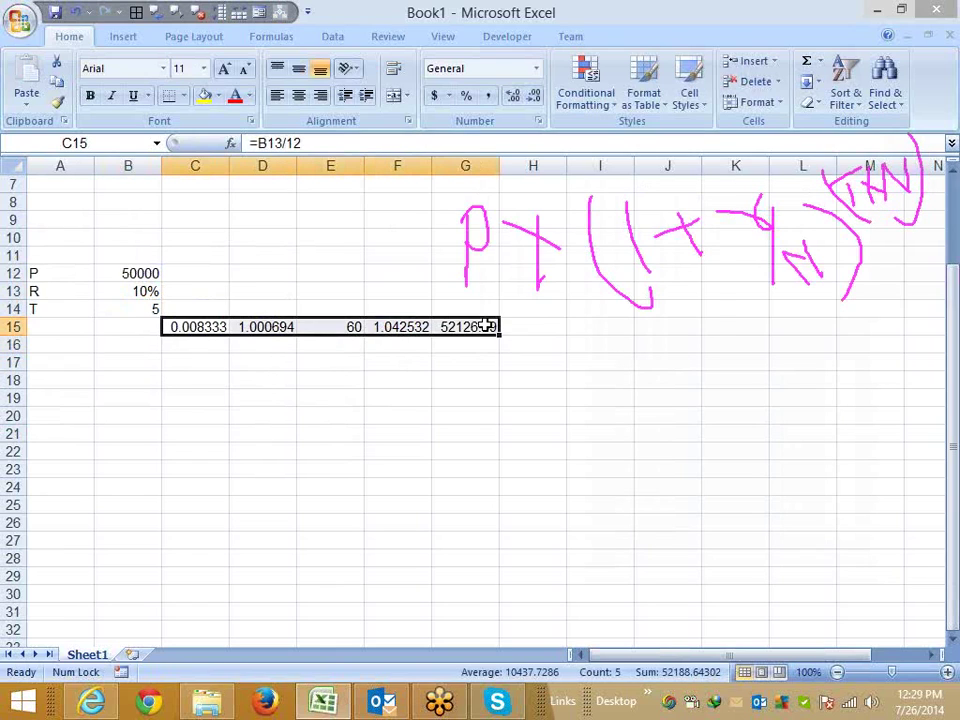
{"action": "key", "text": "Delete"}
{"action": "key", "text": "Down"}
{"action": "key", "text": "Up"}
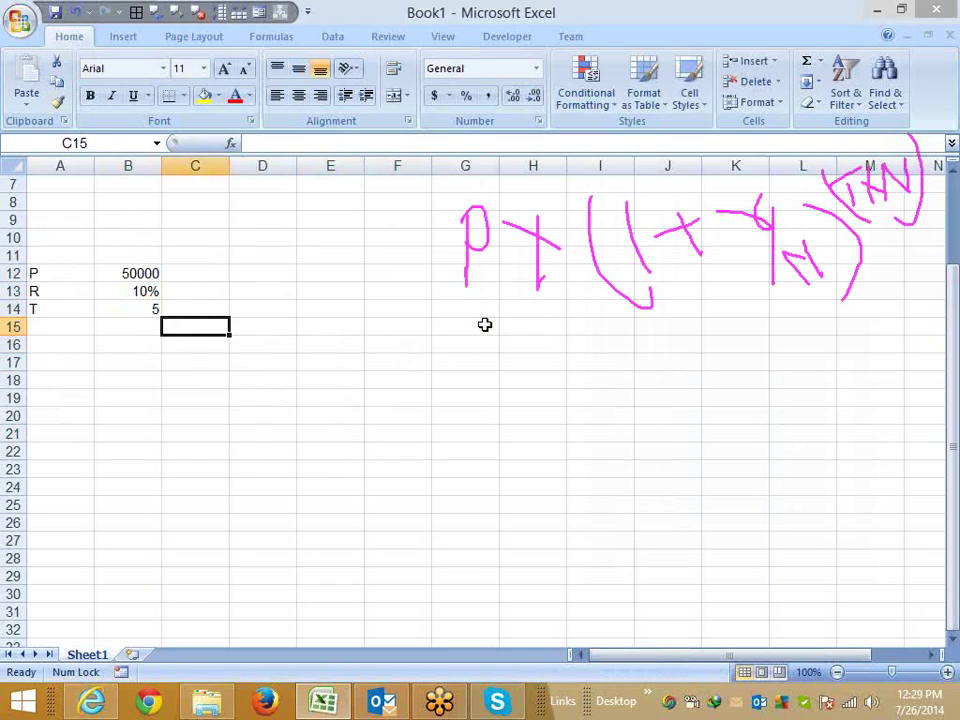
- Enter =B13/12 in C15 to get the monthly rate 0.008333
{"action": "type", "text": "="}
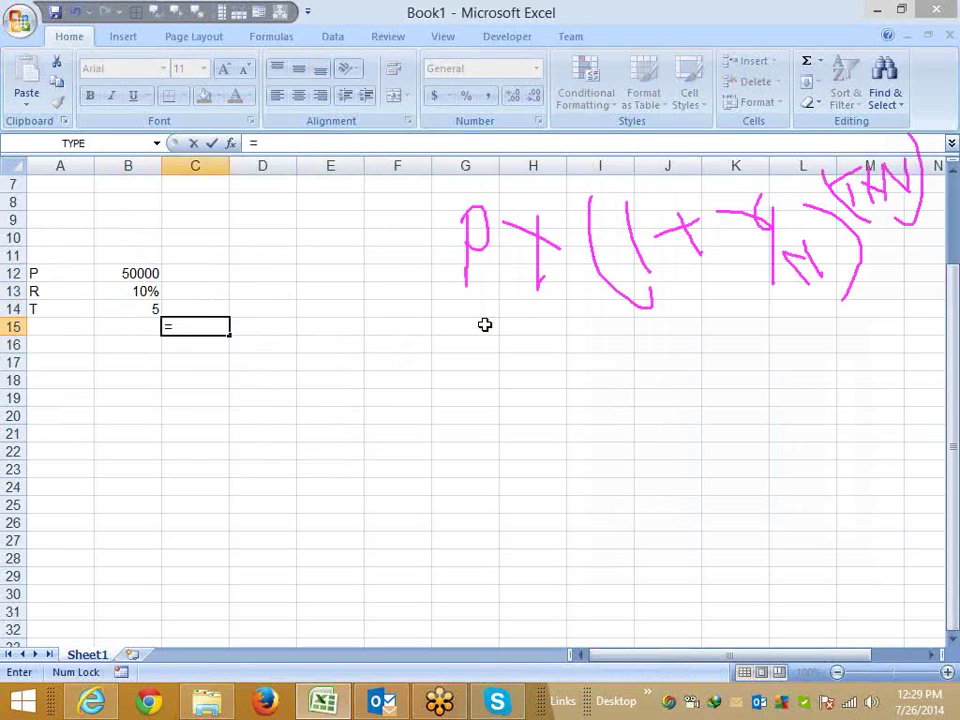
{"action": "key", "text": "Up"}
{"action": "key", "text": "Up"}
{"action": "key", "text": "Left"}
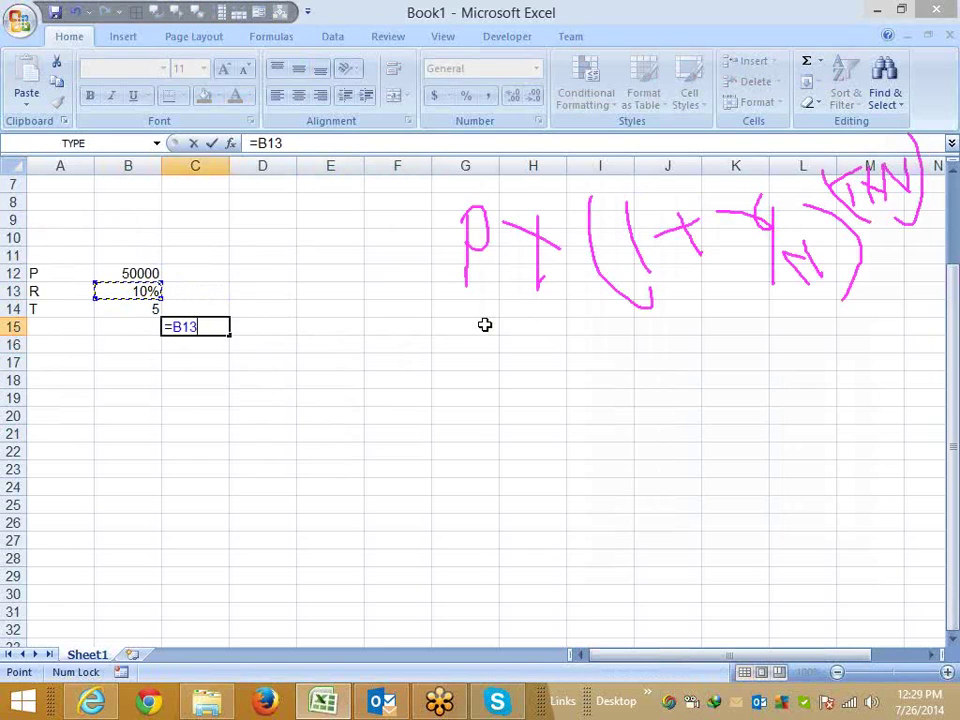
{"action": "type", "text": "/12"}
{"action": "key", "text": "ctrl+Return"}
- Enter =1+C15 in D15 to get 1.008333
{"action": "key", "text": "Right"}
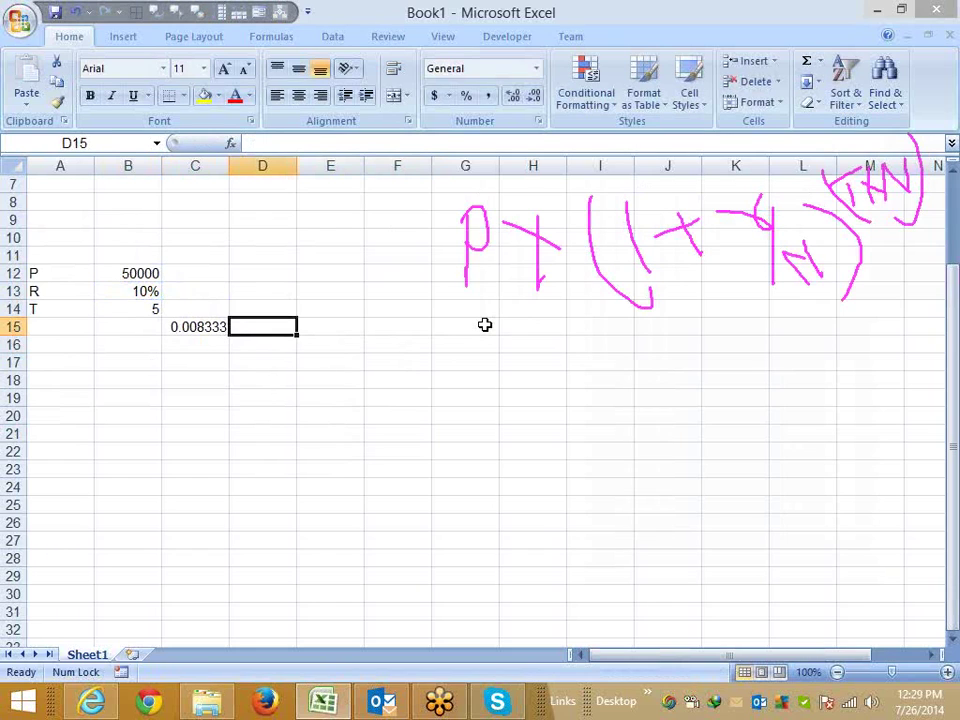
{"action": "type", "text": "=1+"}
{"action": "key", "text": "Left"}
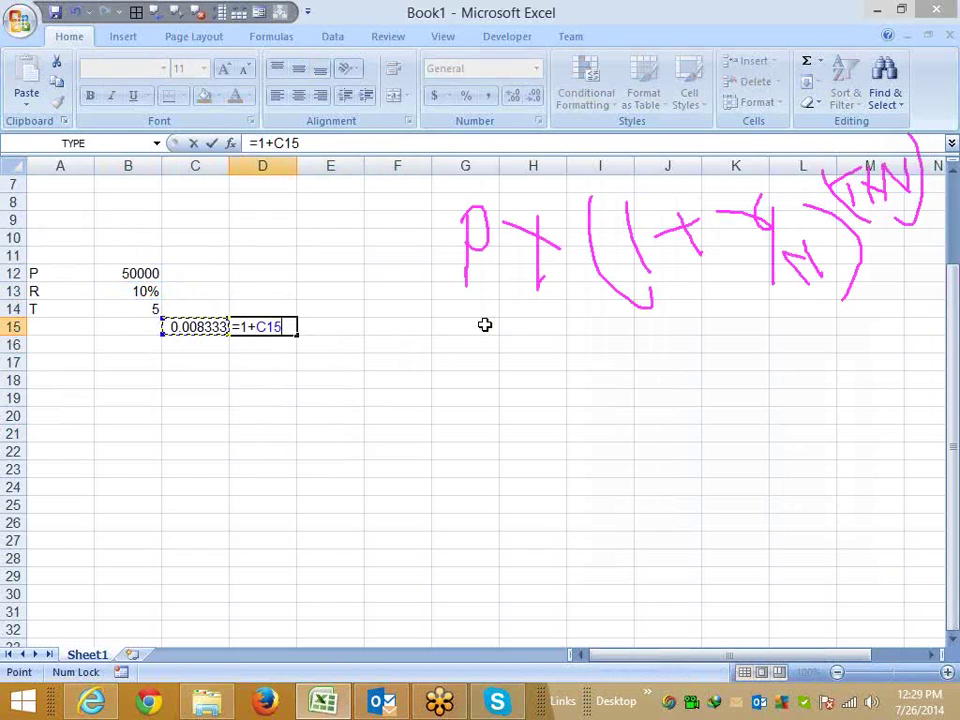
{"action": "key", "text": "Return"}
{"action": "key", "text": "Up"}
{"action": "key", "text": "Right"}
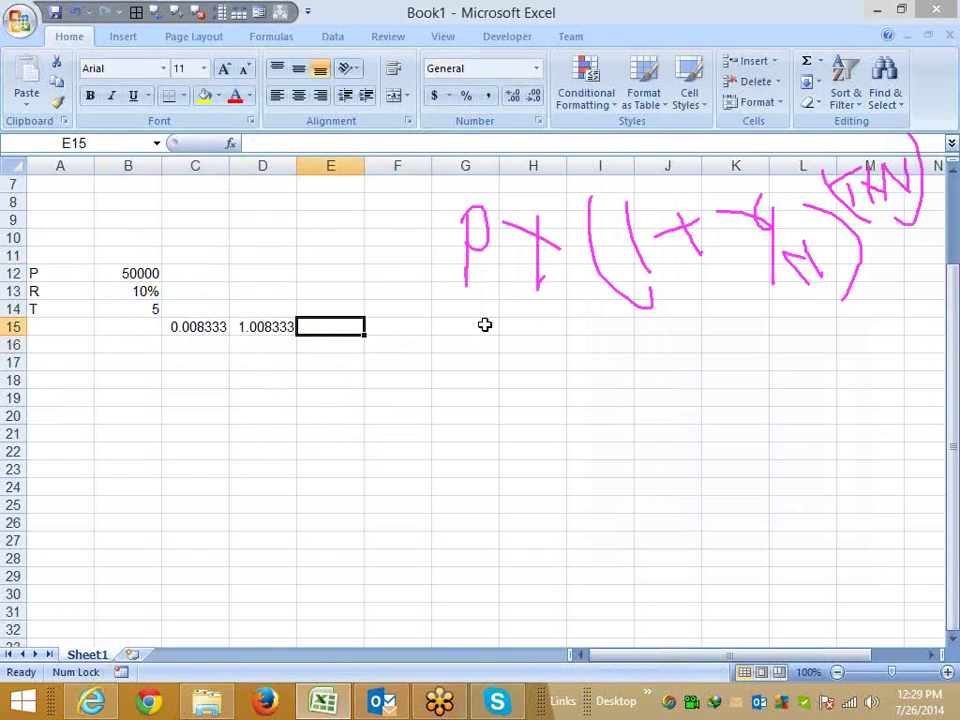
- Enter =B14*12 in E15 for a total of 60 months
{"action": "type", "text": "="}
{"action": "key", "text": "Up"}
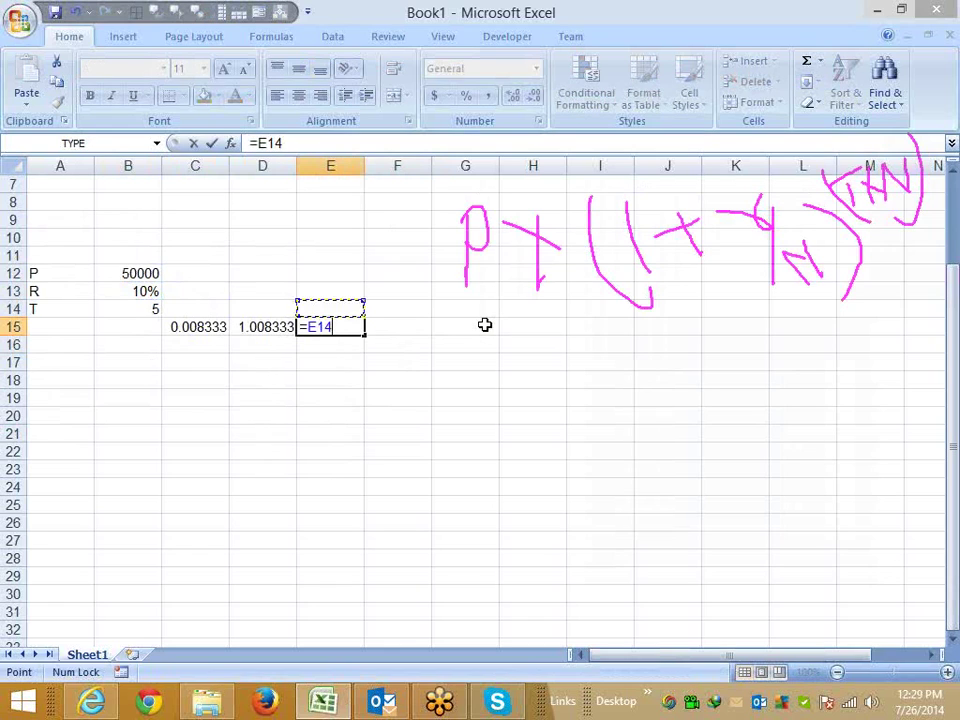
{"action": "key", "text": "Left"}
{"action": "key", "text": "Left"}
- Enter =D15^E15 in F15 for the growth factor 1.645309
{"action": "key", "text": "Left"}
{"action": "type", "text": "*"}
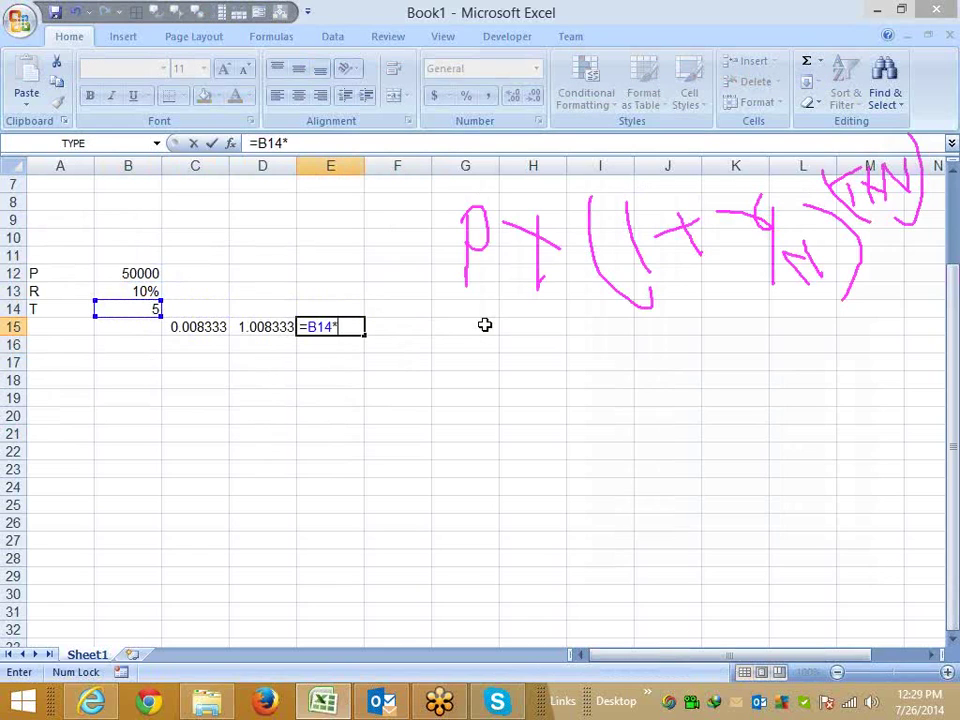
{"action": "type", "text": "12"}
{"action": "key", "text": "Tab"}
{"action": "type", "text": "="}
{"action": "key", "text": "Left"}
{"action": "key", "text": "Left"}
{"action": "type", "text": "^"}
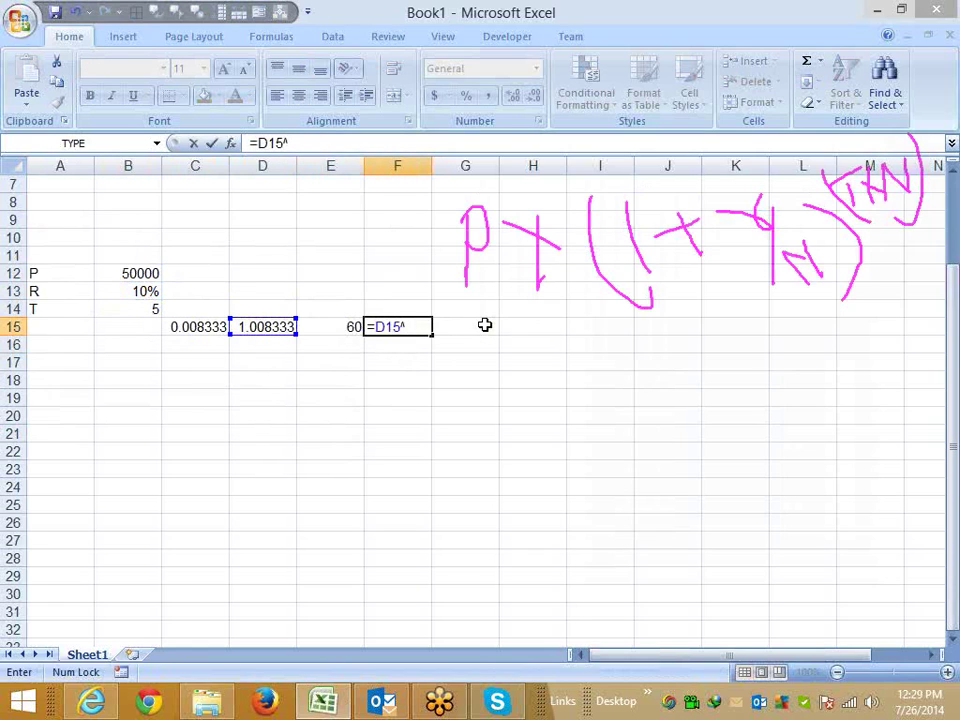
{"action": "key", "text": "Left"}
{"action": "key", "text": "ctrl+Return"}
- Enter =F15*B12 in G15 to get the final amount 82265.45
{"action": "left_click", "coordinate": [484, 325]}
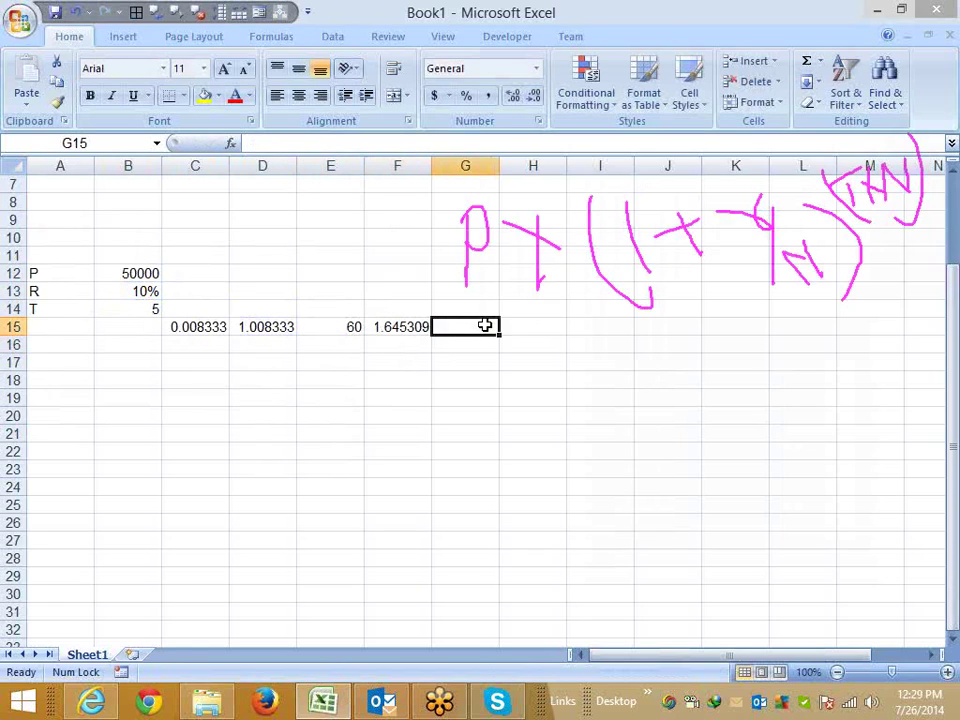
{"action": "type", "text": "="}
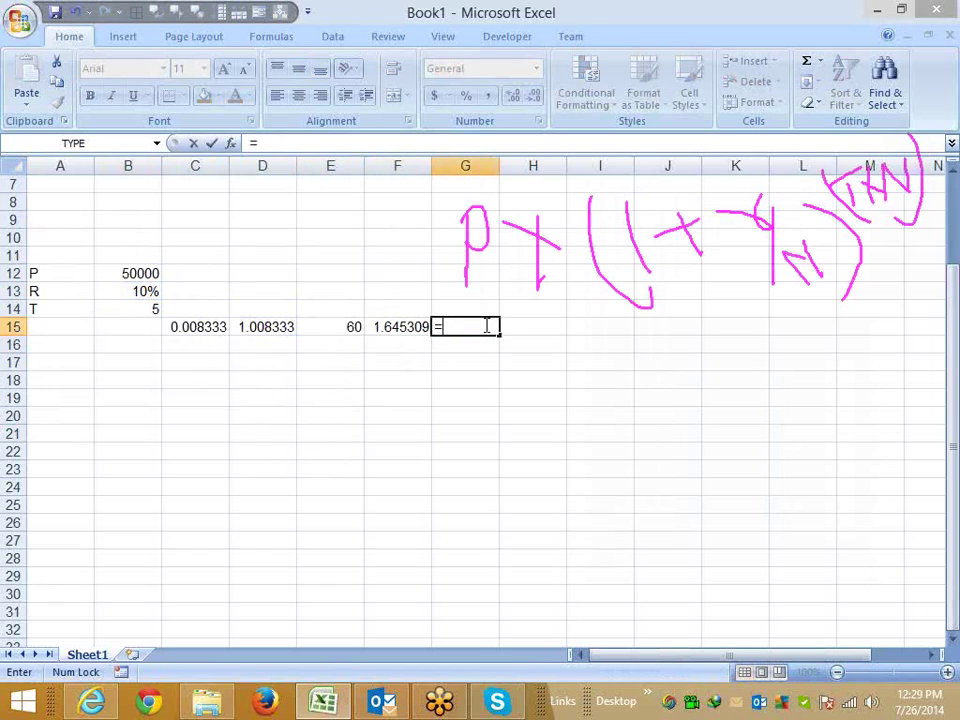
{"action": "key", "text": "Left"}
{"action": "type", "text": "*"}
{"action": "key", "text": "Left"}
{"action": "key", "text": "Left"}
{"action": "key", "text": "Left"}
{"action": "key", "text": "Up"}
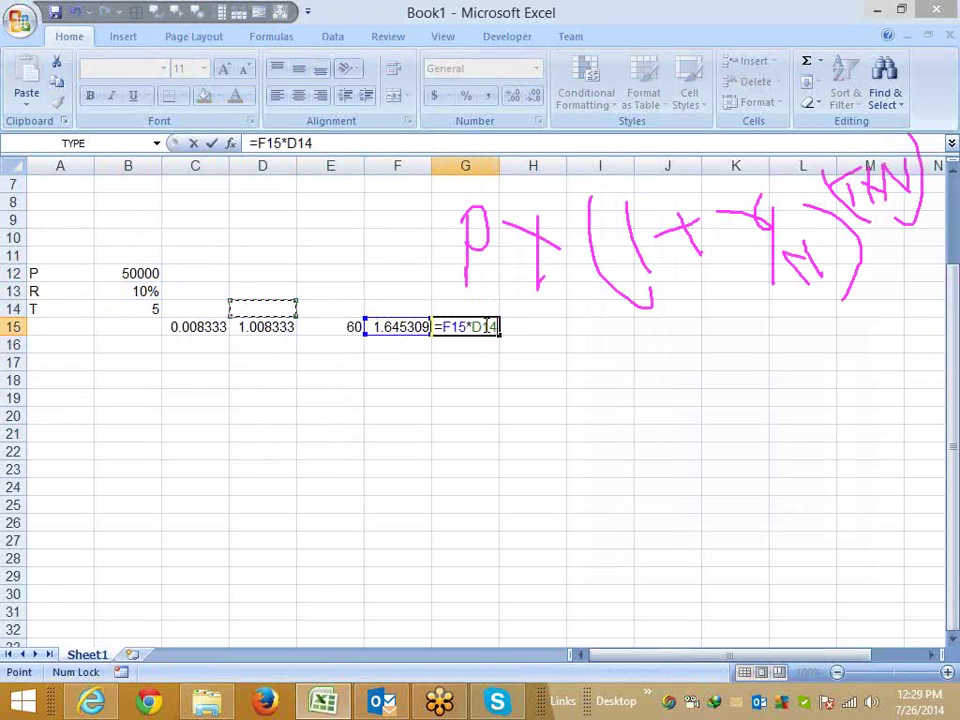
{"action": "key", "text": "Left"}
{"action": "key", "text": "Up"}
{"action": "key", "text": "Up"}
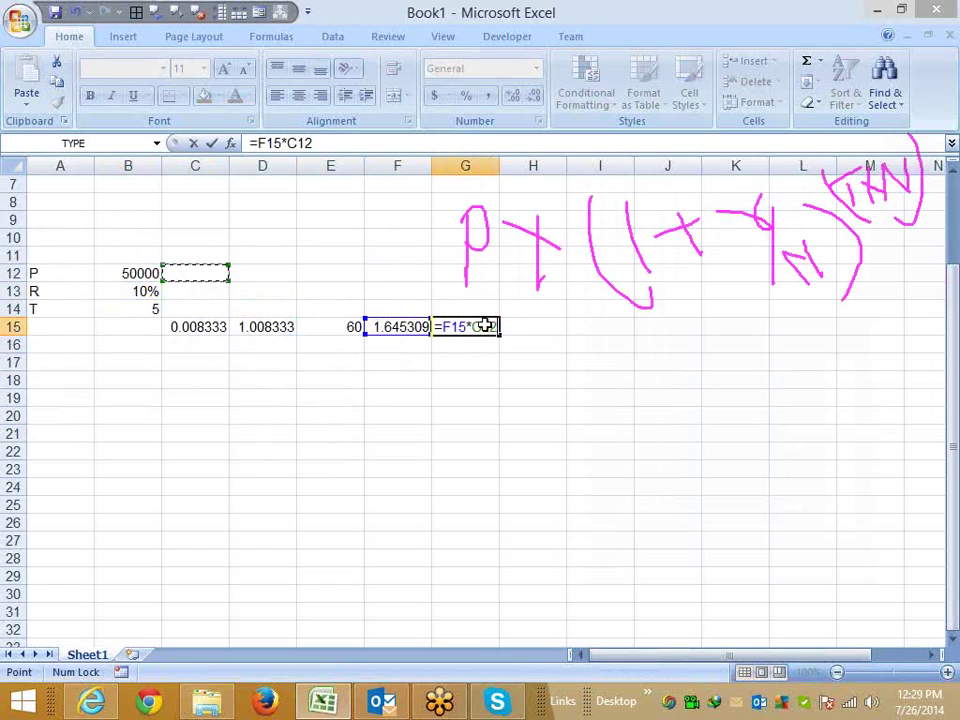
{"action": "key", "text": "Left"}
{"action": "key", "text": "Return"}
- Review the formulas in C15, F15 and G15 without changing them
{"action": "left_click", "coordinate": [200, 327]}
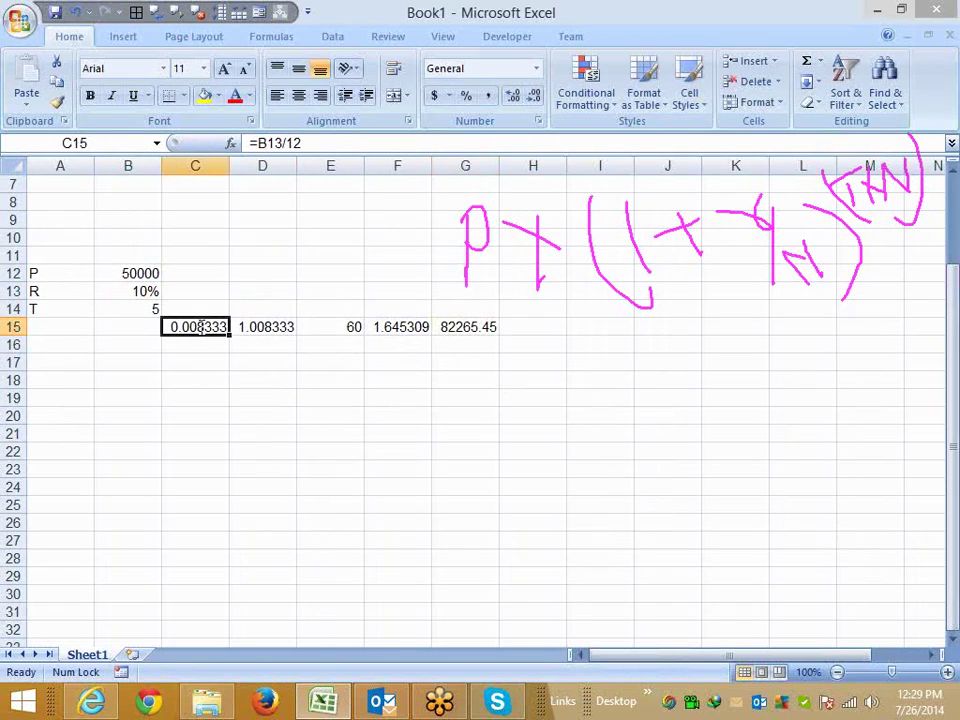
{"action": "double_click", "coordinate": [200, 327]}
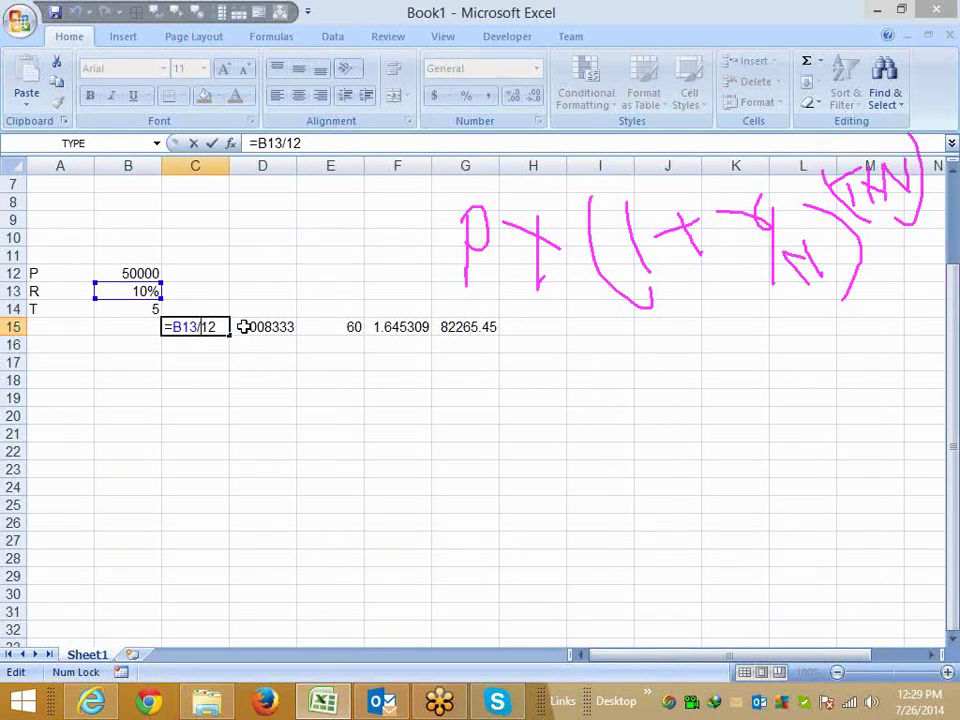
{"action": "left_click", "coordinate": [368, 327]}
{"action": "double_click", "coordinate": [366, 327]}
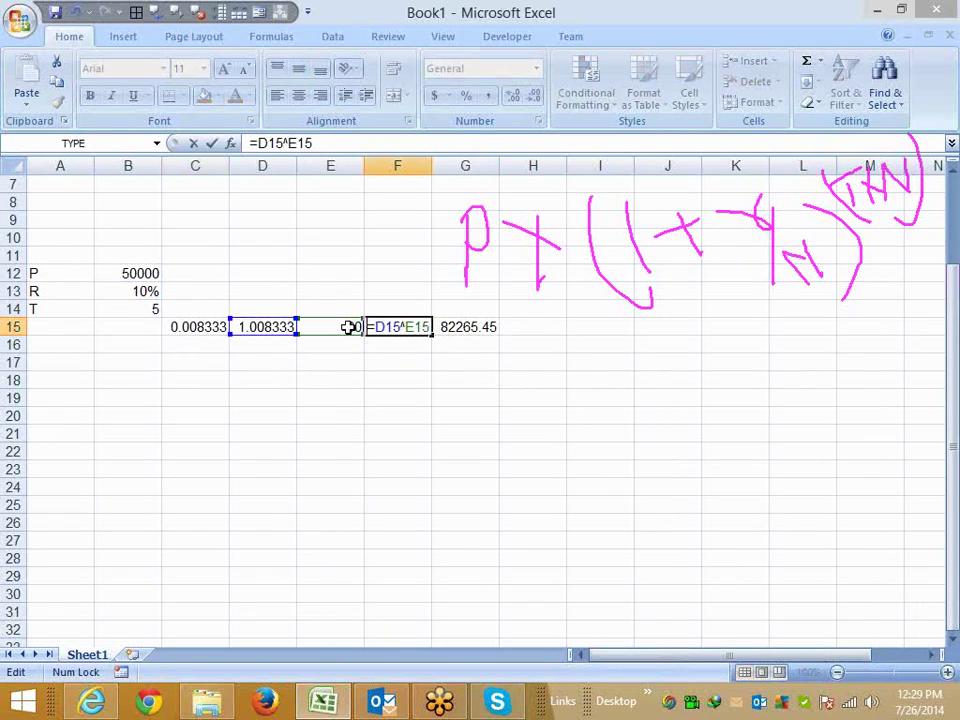
{"action": "left_click", "coordinate": [355, 327]}
{"action": "double_click", "coordinate": [437, 327]}
{"action": "key", "text": "Escape"}
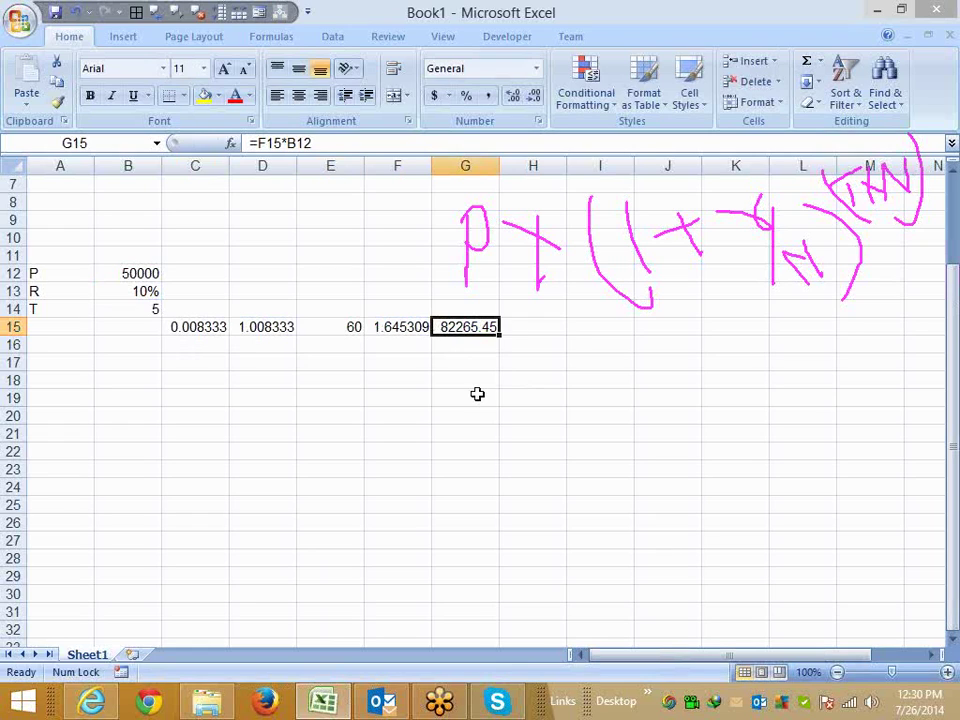
{"action": "left_click", "coordinate": [196, 327]}
{"action": "left_click", "coordinate": [450, 327], "text": "shift"}
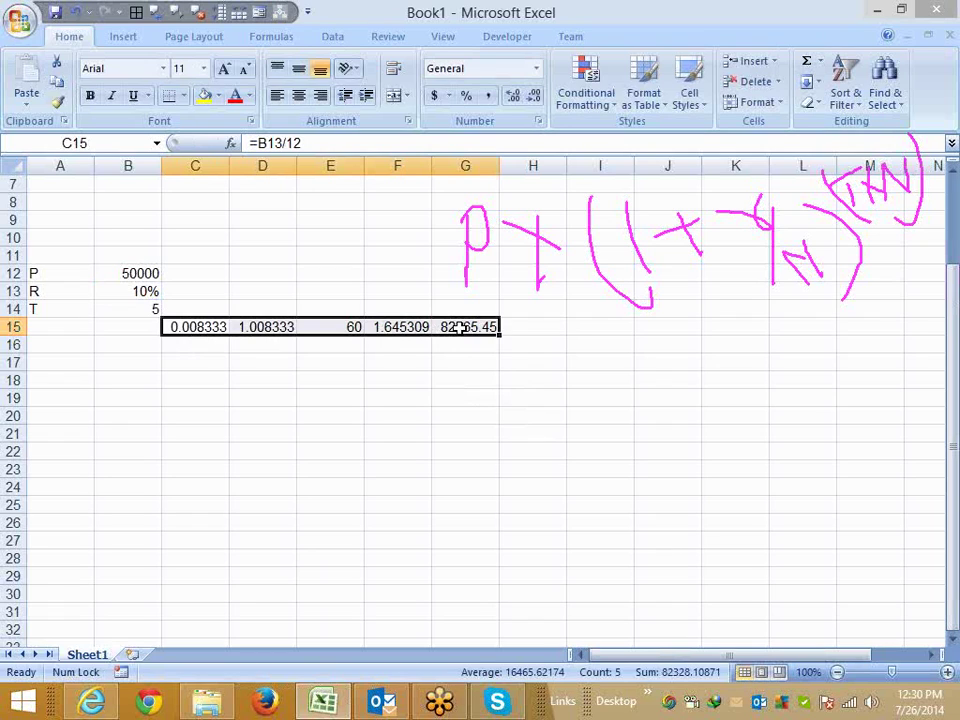
- Rewrite D15 as =1+(B13/12) so it no longer references C15
{"action": "left_click", "coordinate": [206, 326]}
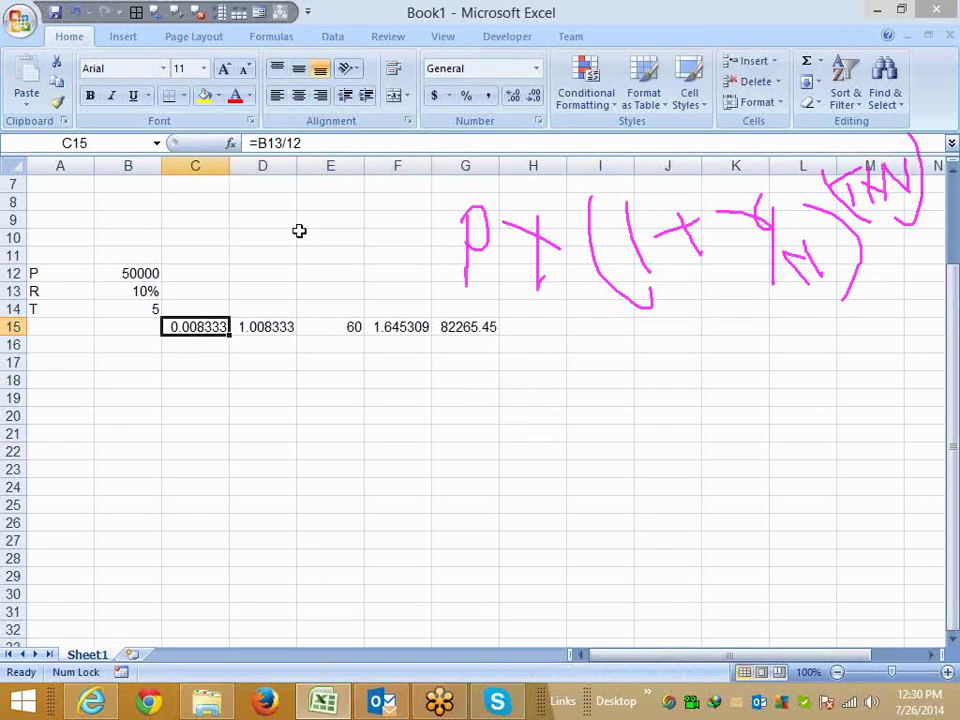
{"action": "left_click", "coordinate": [293, 143]}
{"action": "key", "text": "Escape"}
{"action": "left_click", "coordinate": [272, 328]}
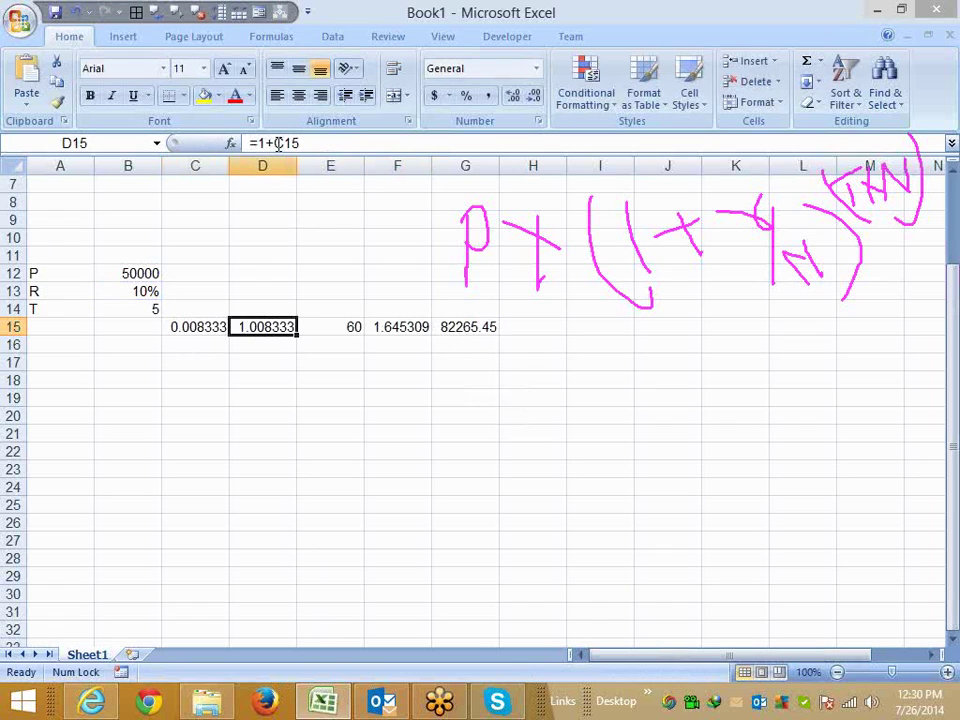
{"action": "left_click", "coordinate": [360, 143]}
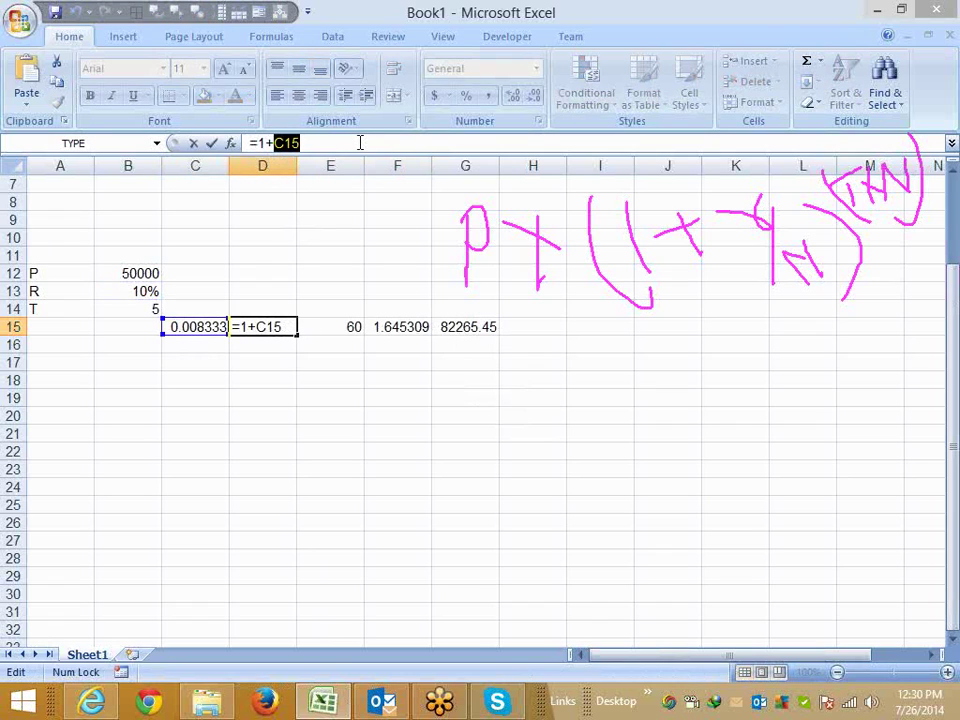
{"action": "key", "text": "BackSpace"}
{"action": "type", "text": "("}
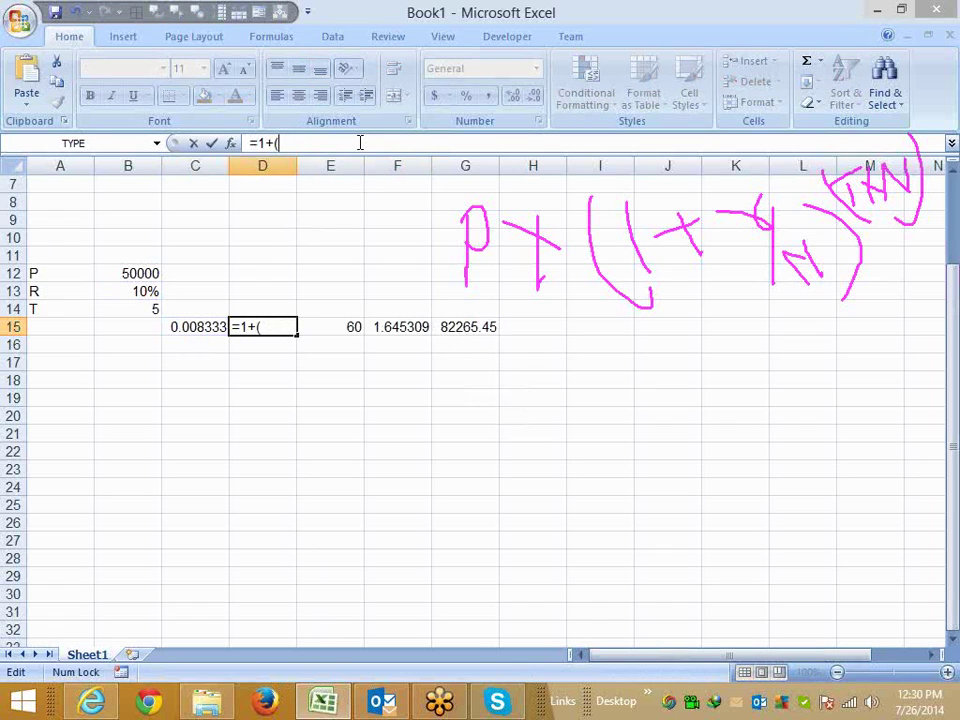
{"action": "type", "text": ")"}
{"action": "type", "text": "B13/12"}
{"action": "key", "text": "Return"}
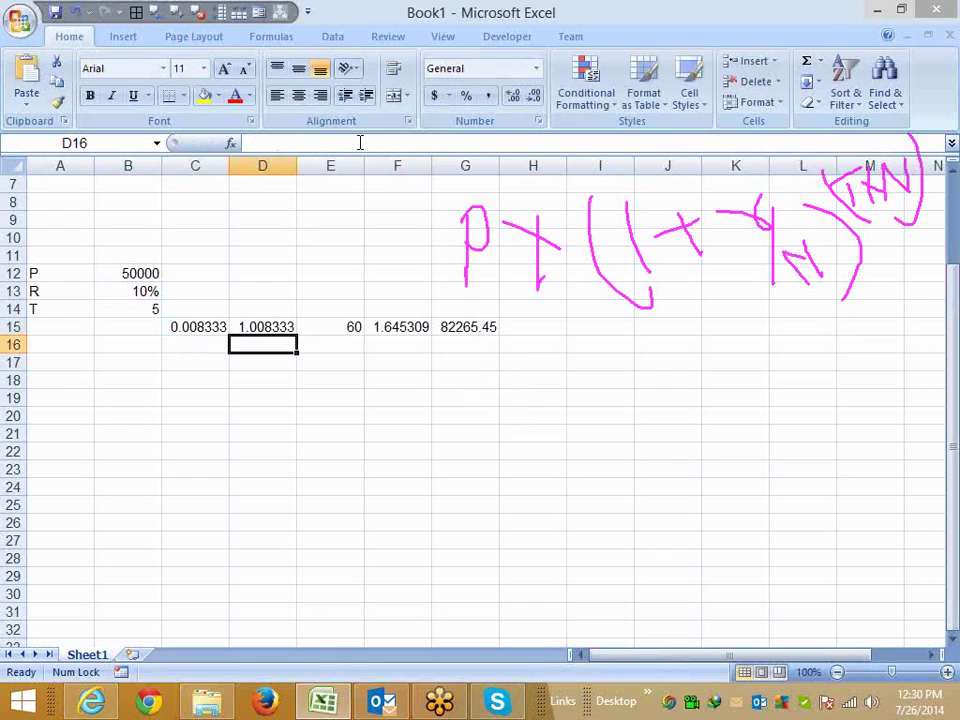
- Clear the monthly rate cell C15 and recheck D15's formula
{"action": "key", "text": "Up"}
{"action": "key", "text": "Left"}
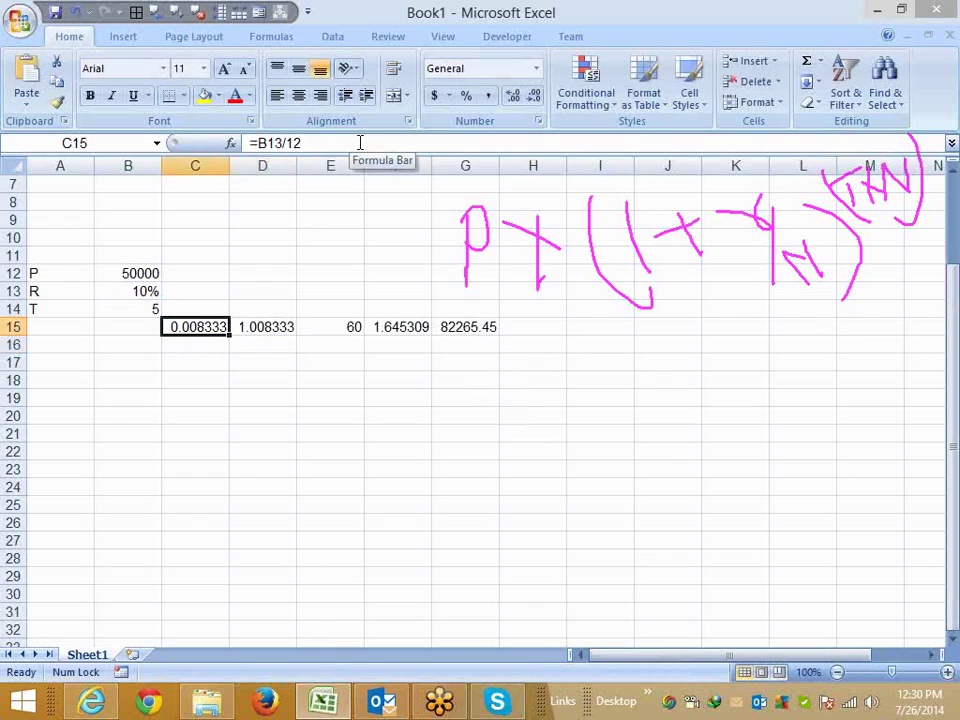
{"action": "key", "text": "Delete"}
{"action": "key", "text": "Right"}
{"action": "key", "text": "Right"}
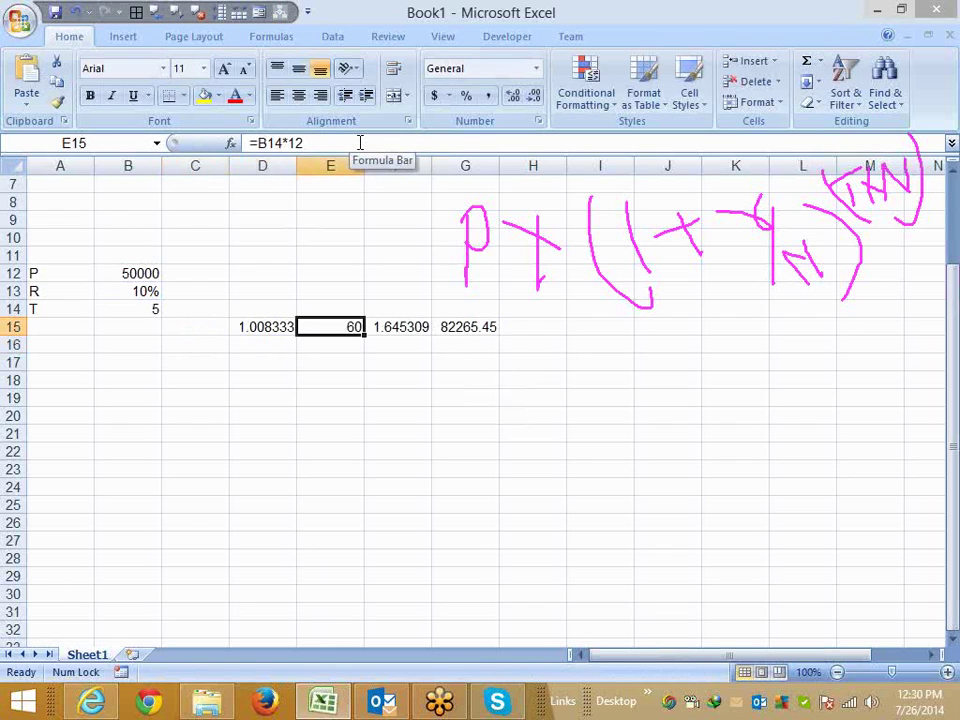
{"action": "key", "text": "Right"}
{"action": "key", "text": "F2"}
{"action": "left_click", "coordinate": [360, 143]}
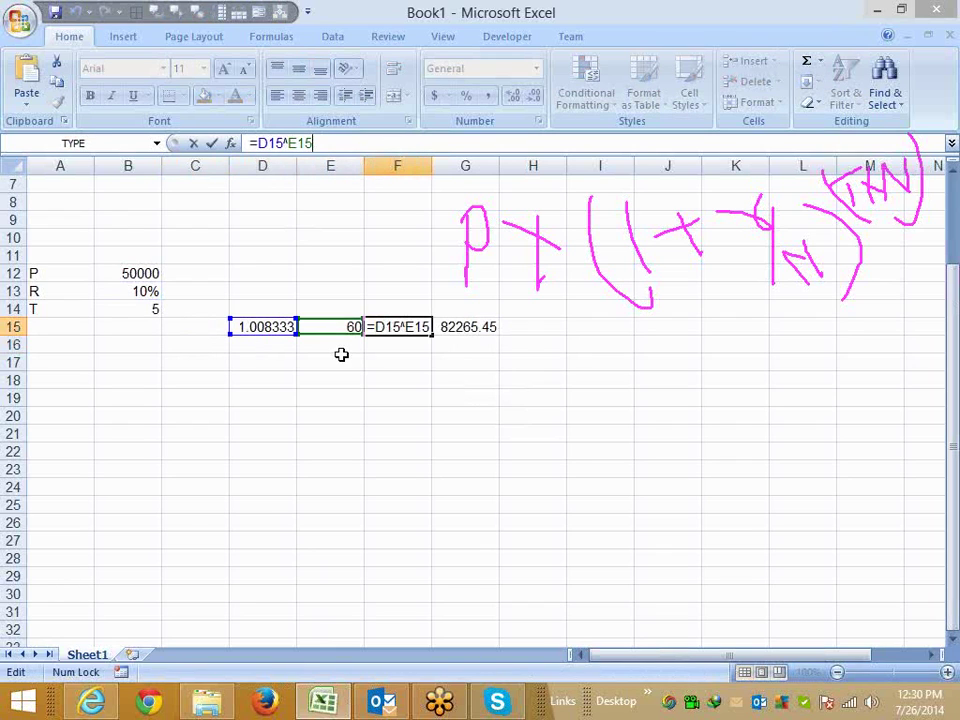
{"action": "left_click", "coordinate": [262, 327]}
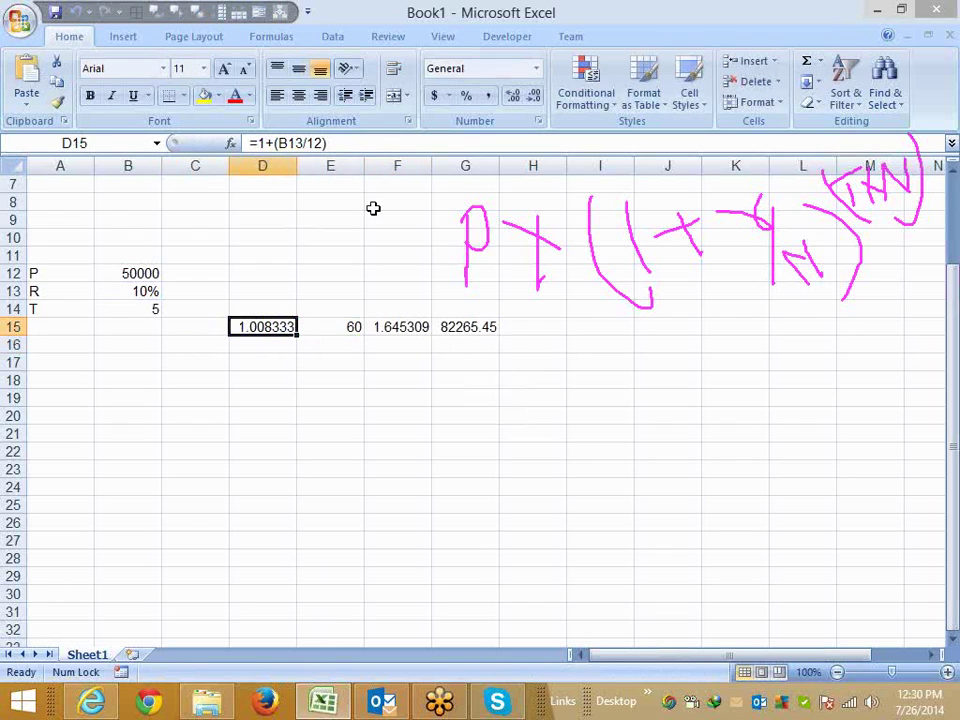
{"action": "key", "text": "F2"}
- Change F15 to =(1+(B13/12))^E15, still giving 1.645309
{"action": "left_click", "coordinate": [397, 327]}
{"action": "left_click", "coordinate": [279, 143]}
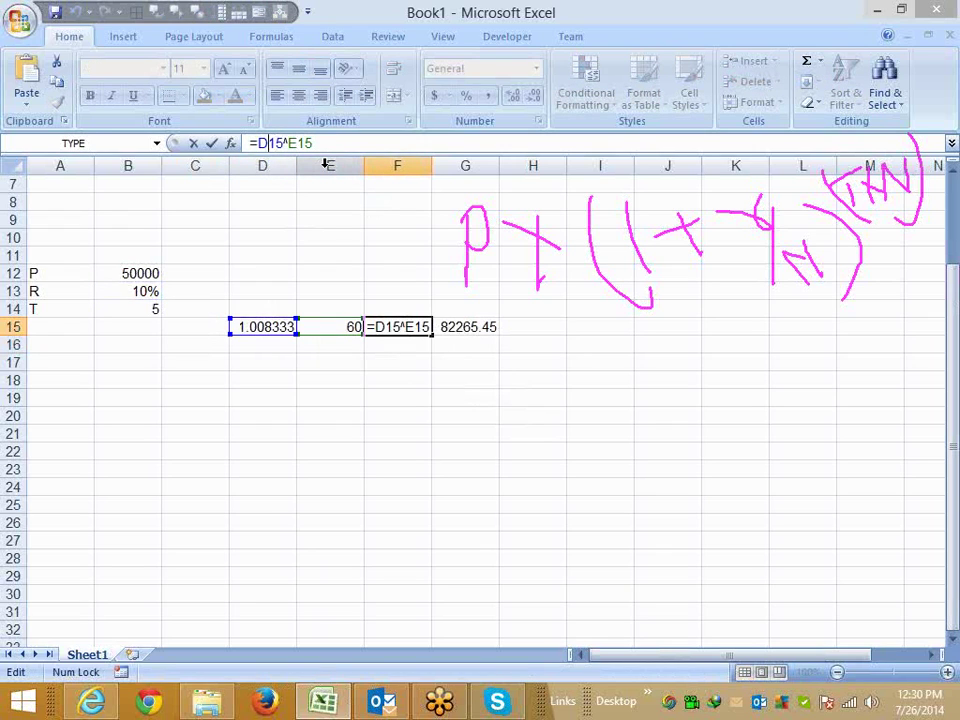
{"action": "key", "text": "shift+Left"}
{"action": "key", "text": "shift+Left"}
{"action": "key", "text": "shift+Left"}
{"action": "type", "text": "("}
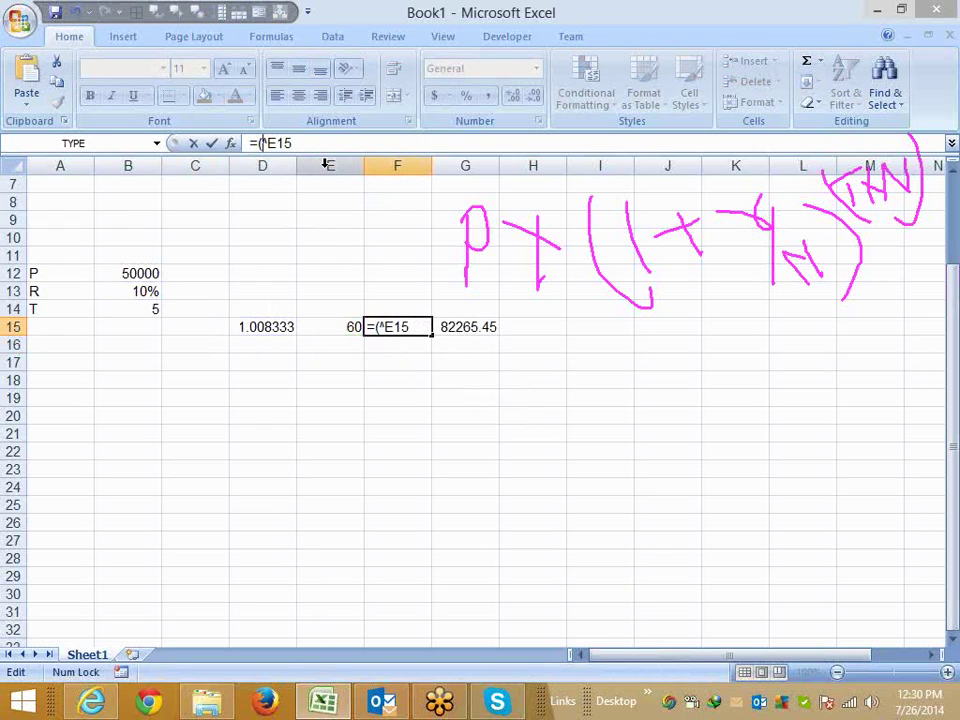
{"action": "type", "text": ")"}
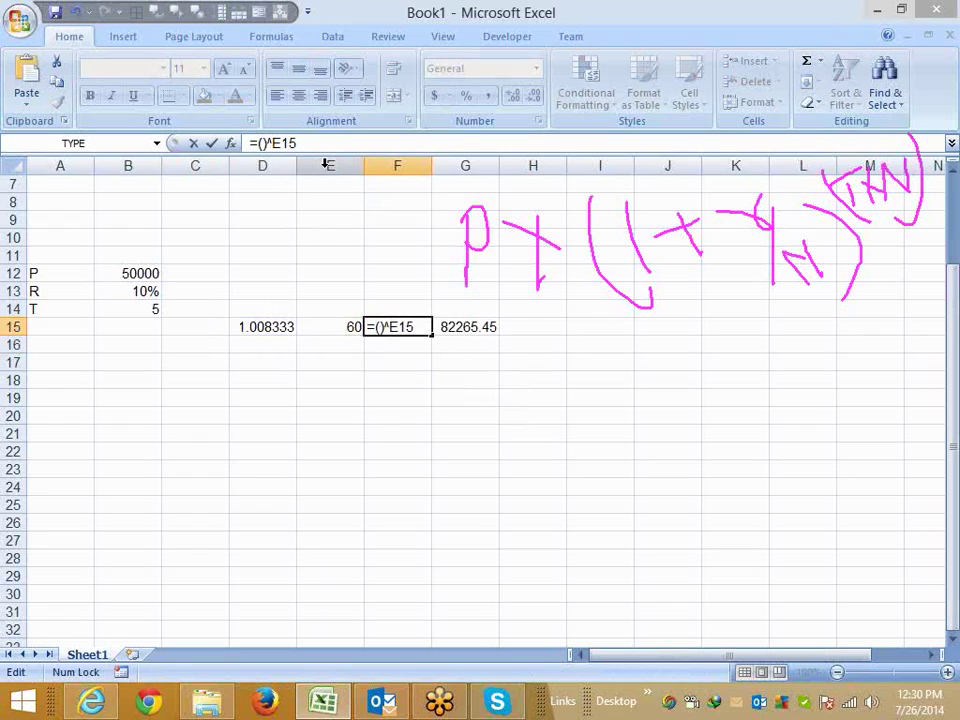
{"action": "key", "text": "Left"}
{"action": "type", "text": "1+(B13/12)"}
{"action": "key", "text": "Return"}
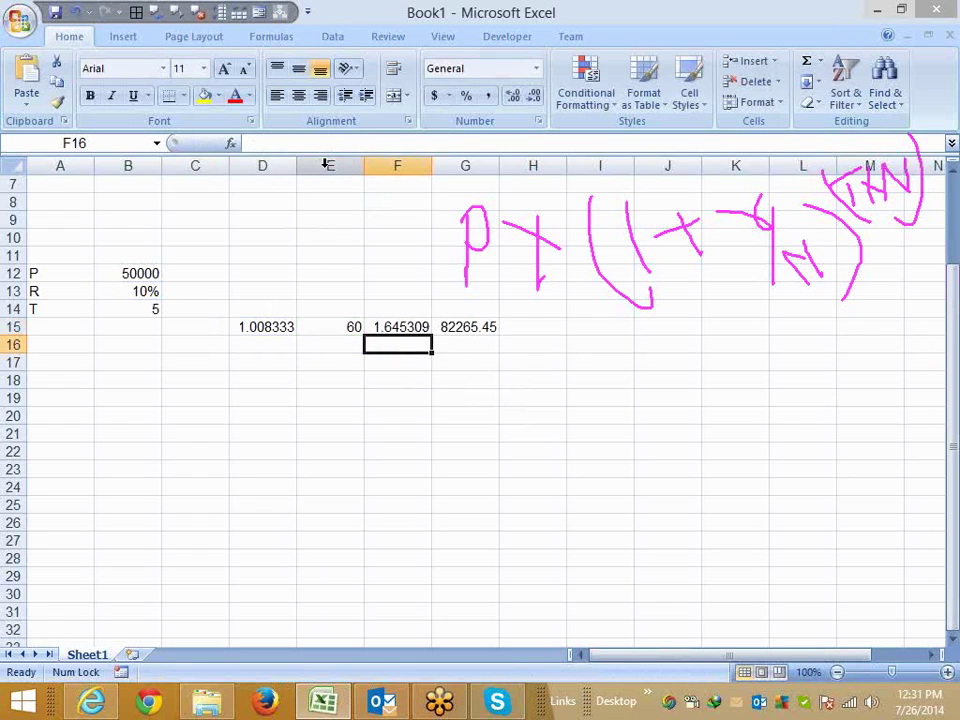
{"action": "key", "text": "Up"}
{"action": "key", "text": "Left"}
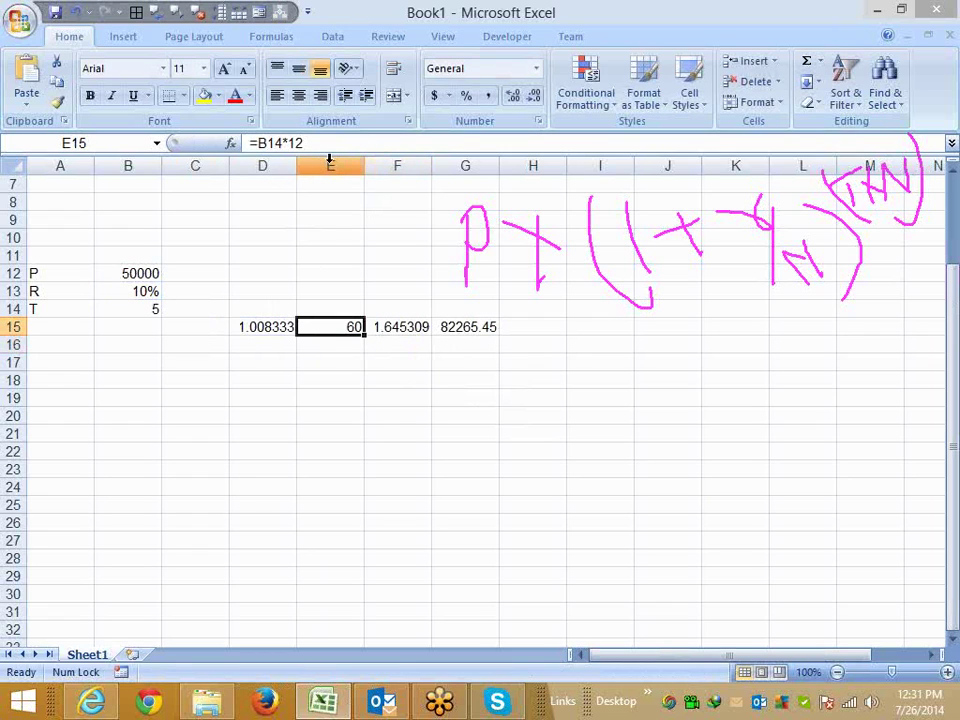
- Replace F15's exponent with (B14*12) so the month count is inline
{"action": "left_click", "coordinate": [256, 143]}
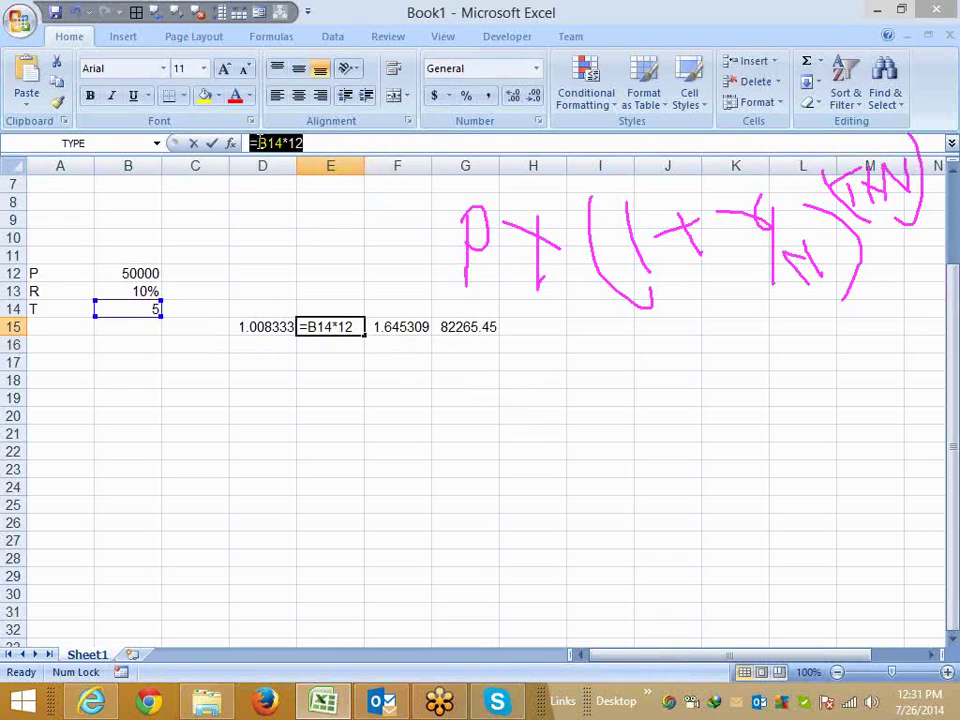
{"action": "key", "text": "Escape"}
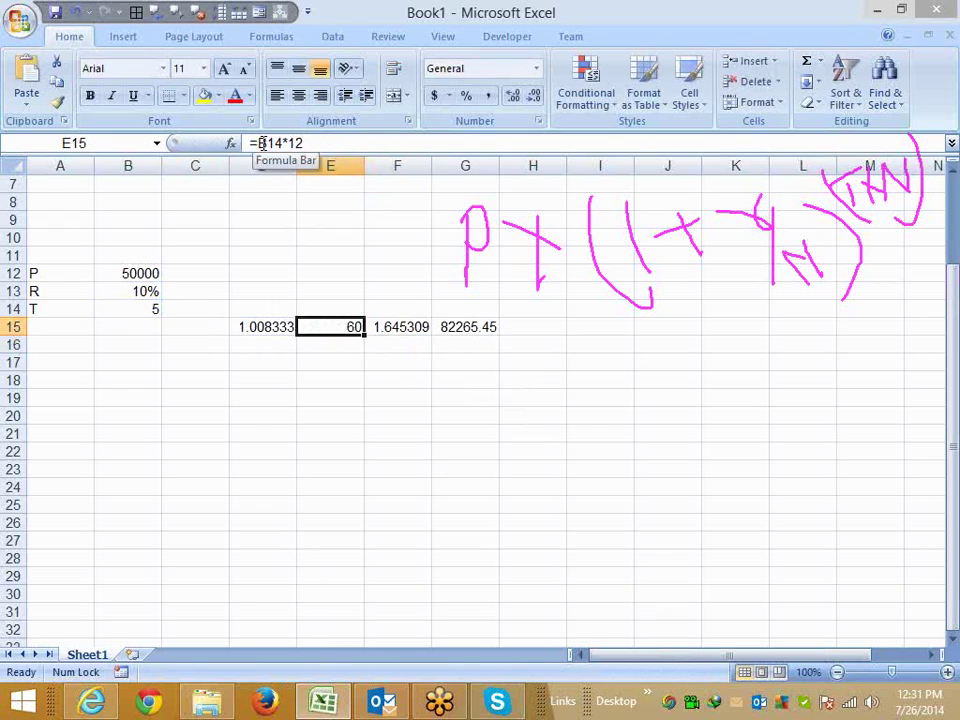
{"action": "key", "text": "Right"}
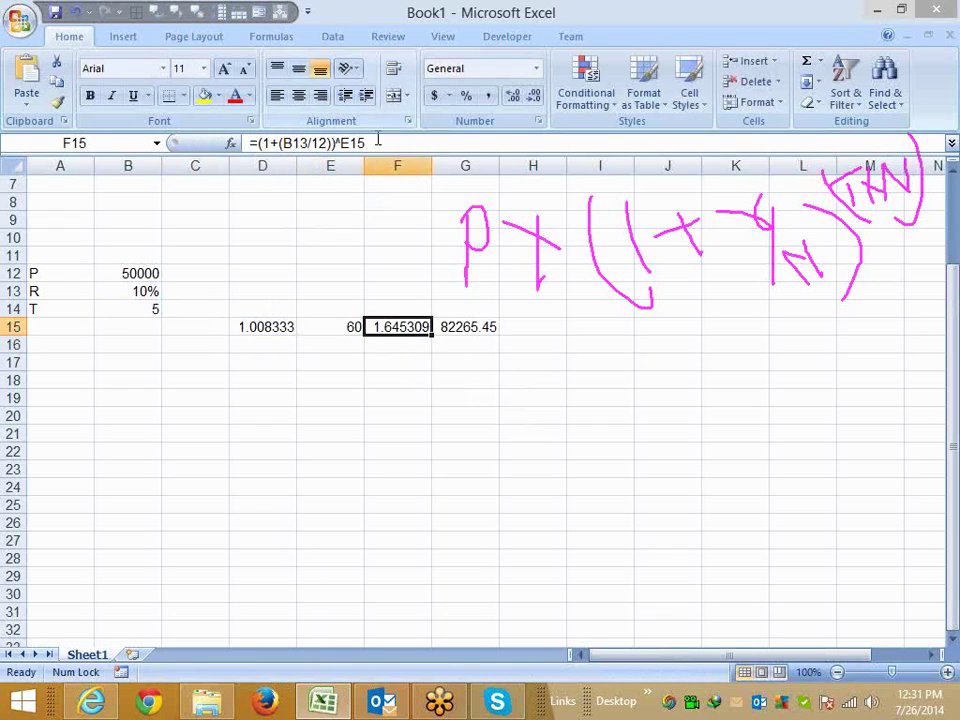
{"action": "left_click", "coordinate": [378, 141]}
{"action": "key", "text": "BackSpace"}
{"action": "key", "text": "BackSpace"}
{"action": "key", "text": "BackSpace"}
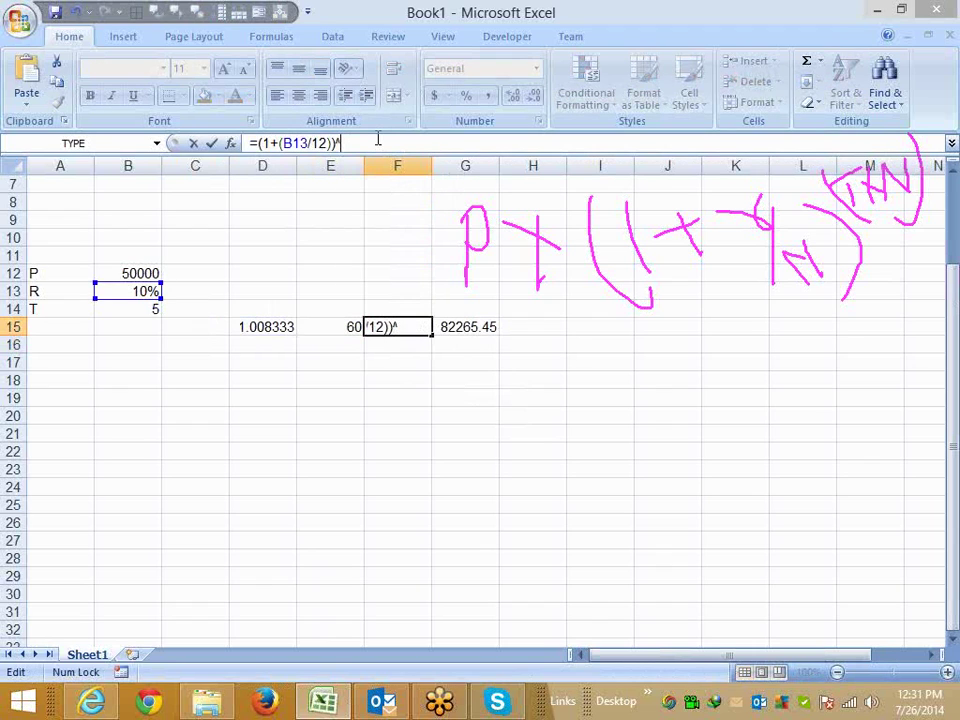
{"action": "type", "text": "(B14*12)"}
{"action": "key", "text": "Return"}
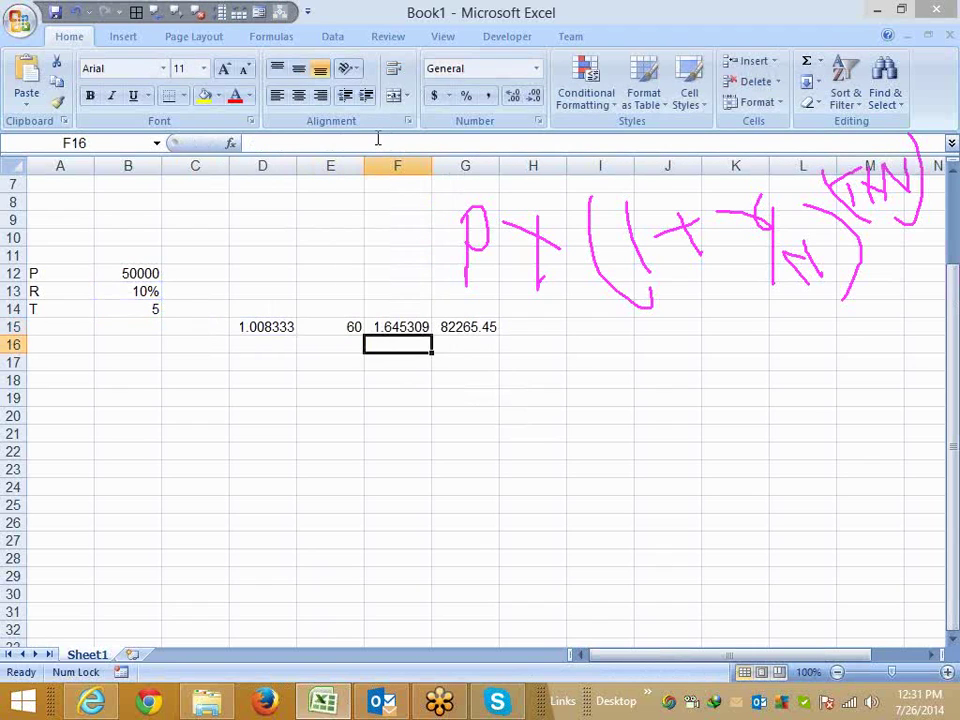
- Clear the helper cells D15 and E15
{"action": "key", "text": "Up"}
{"action": "key", "text": "Left"}
{"action": "key", "text": "shift+Left"}
{"action": "key", "text": "Delete"}
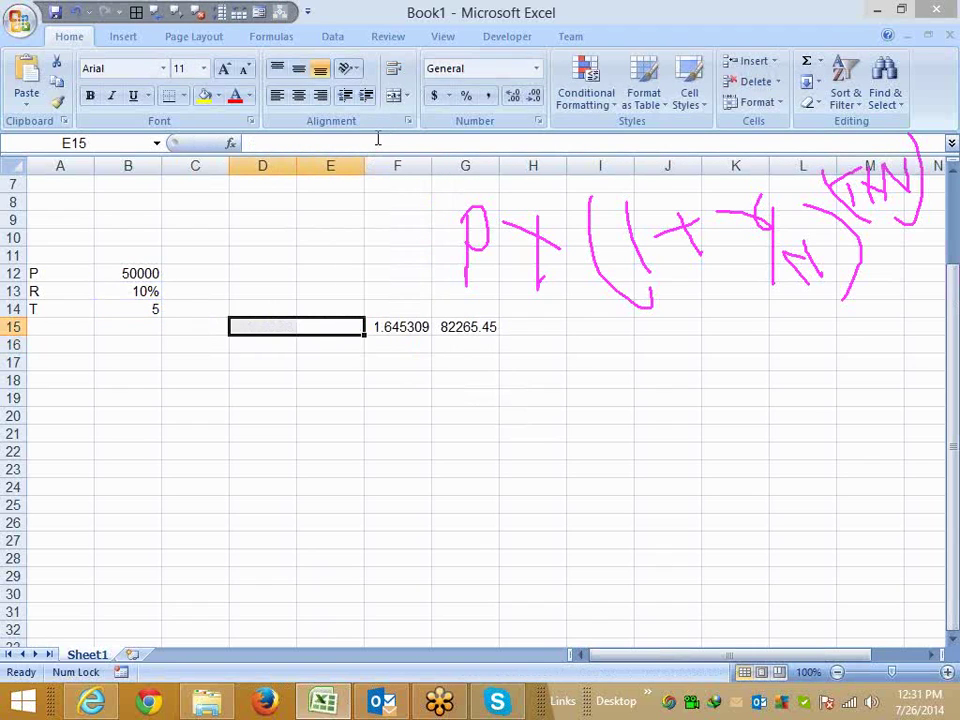
{"action": "key", "text": "Right"}
{"action": "left_click_drag", "start_coordinate": [420, 143], "coordinate": [281, 155]}
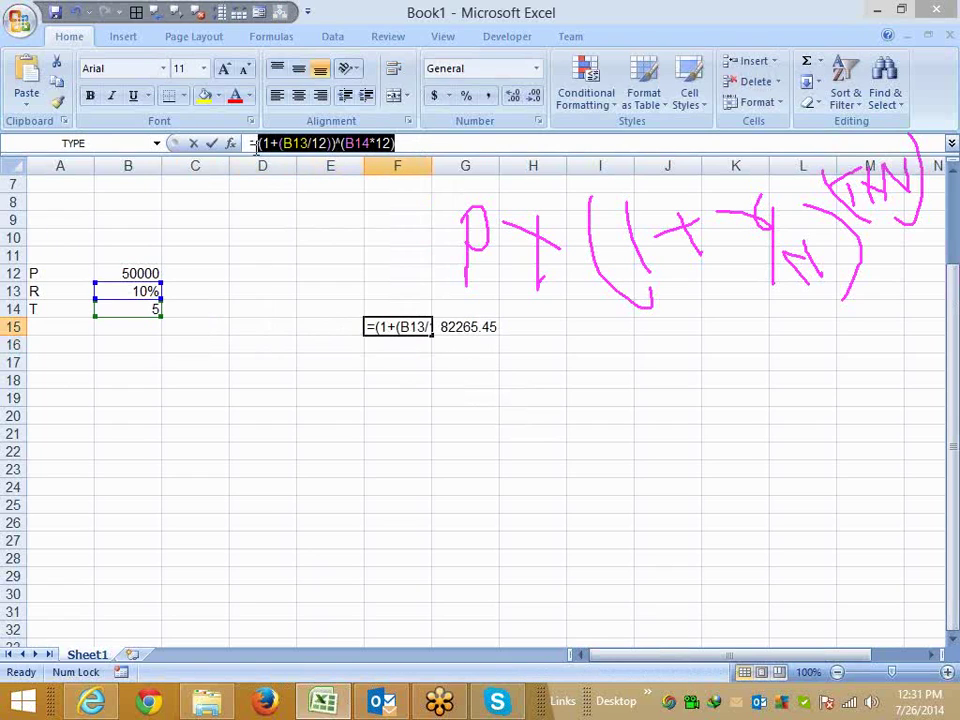
{"action": "key", "text": "Escape"}
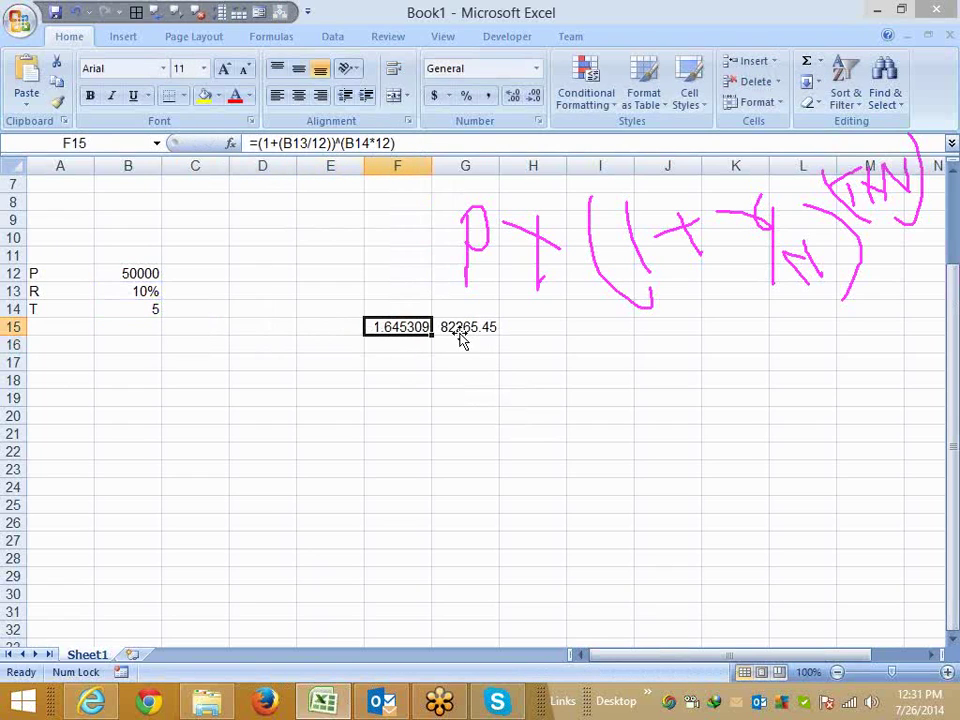
- Rewrite G15 as =((1+(B13/12))^(B14*12))*B12, giving 82265.45
{"action": "left_click", "coordinate": [461, 336]}
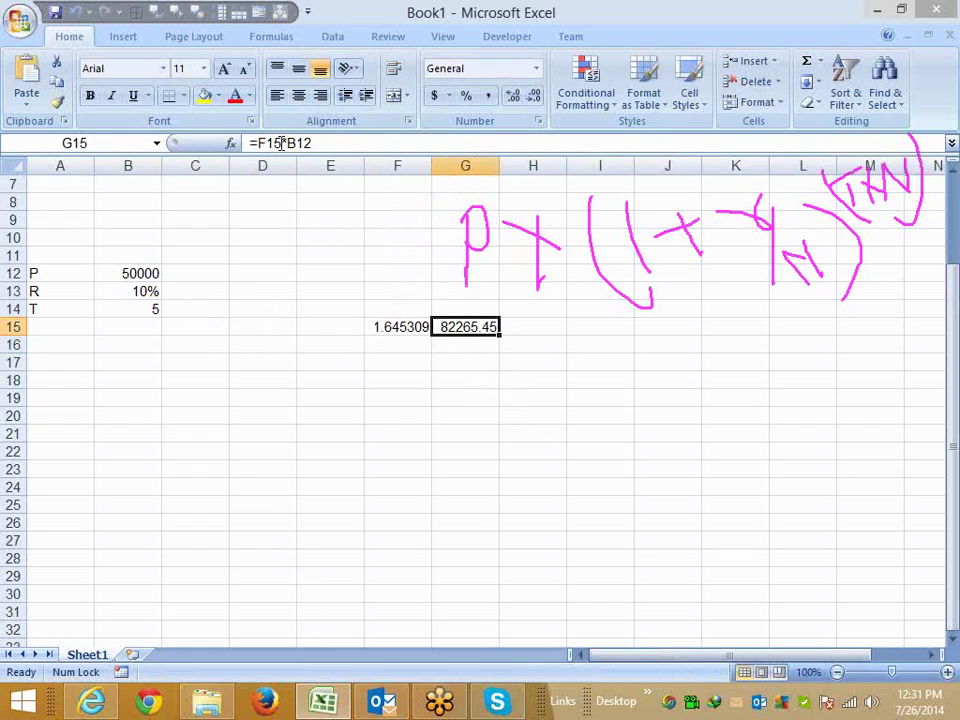
{"action": "double_click", "coordinate": [279, 144]}
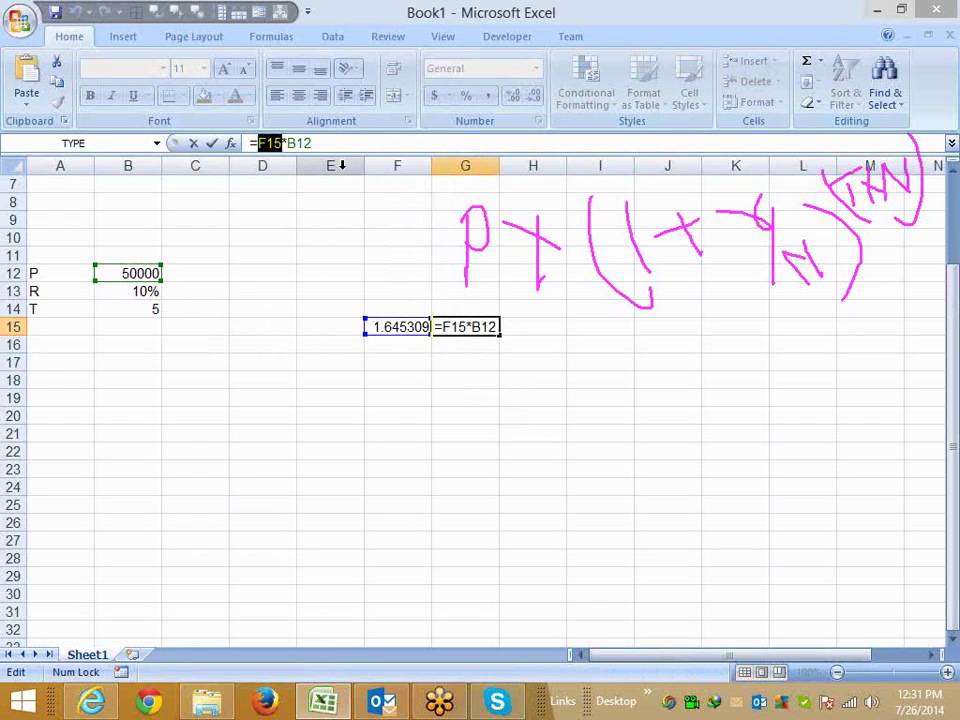
{"action": "type", "text": "()"}
{"action": "key", "text": "Left"}
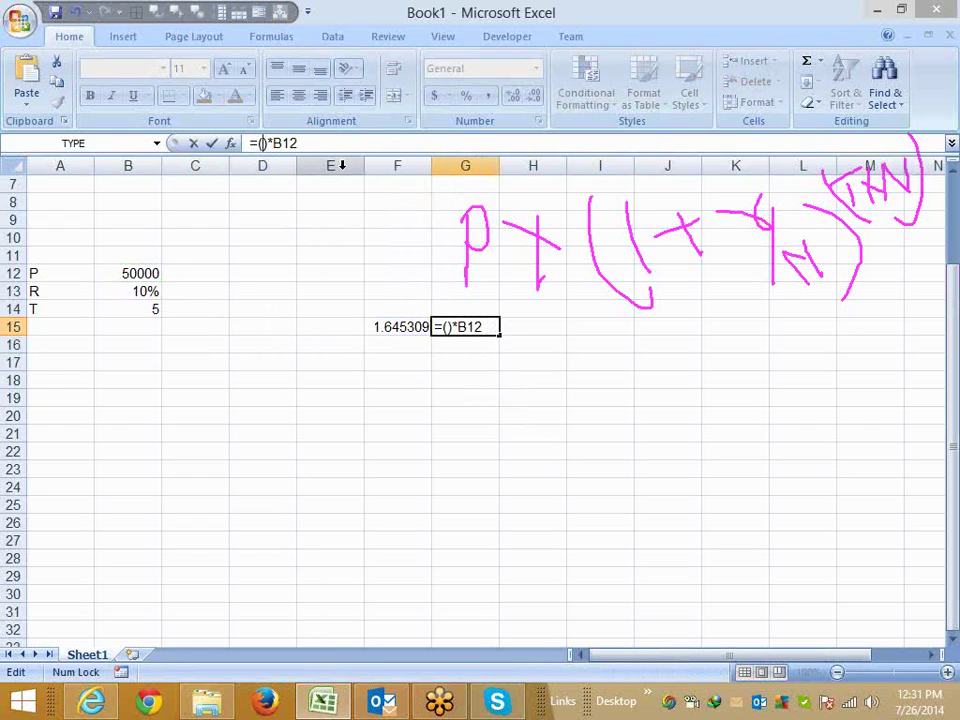
{"action": "type", "text": "(1+(B13/12))^(B14*12)"}
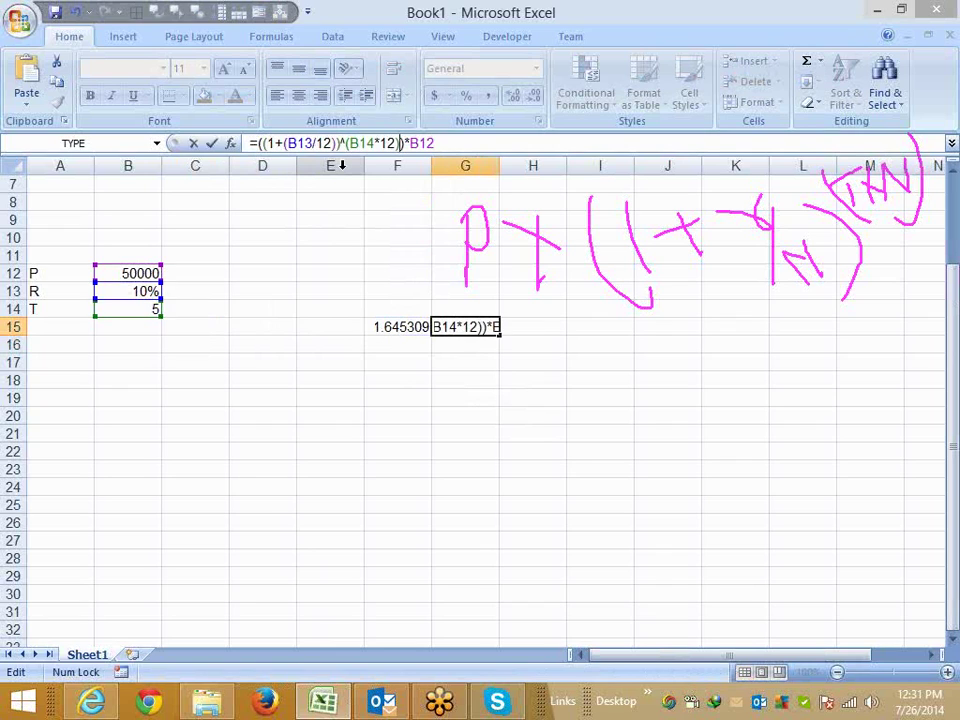
{"action": "key", "text": "Return"}
- Clear F15, move the combined formula from G15 into C15, and erase the pen sketch
{"action": "key", "text": "Up"}
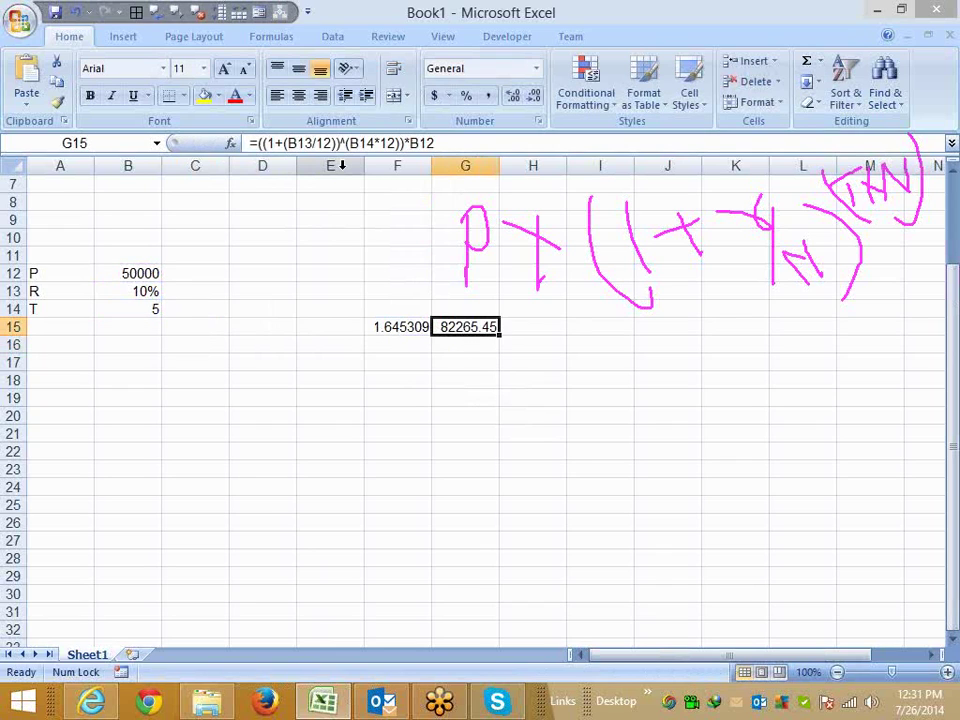
{"action": "key", "text": "Left"}
{"action": "key", "text": "Delete"}
{"action": "key", "text": "Right"}
{"action": "key", "text": "ctrl+c"}
{"action": "key", "text": "Home"}
{"action": "key", "text": "Right"}
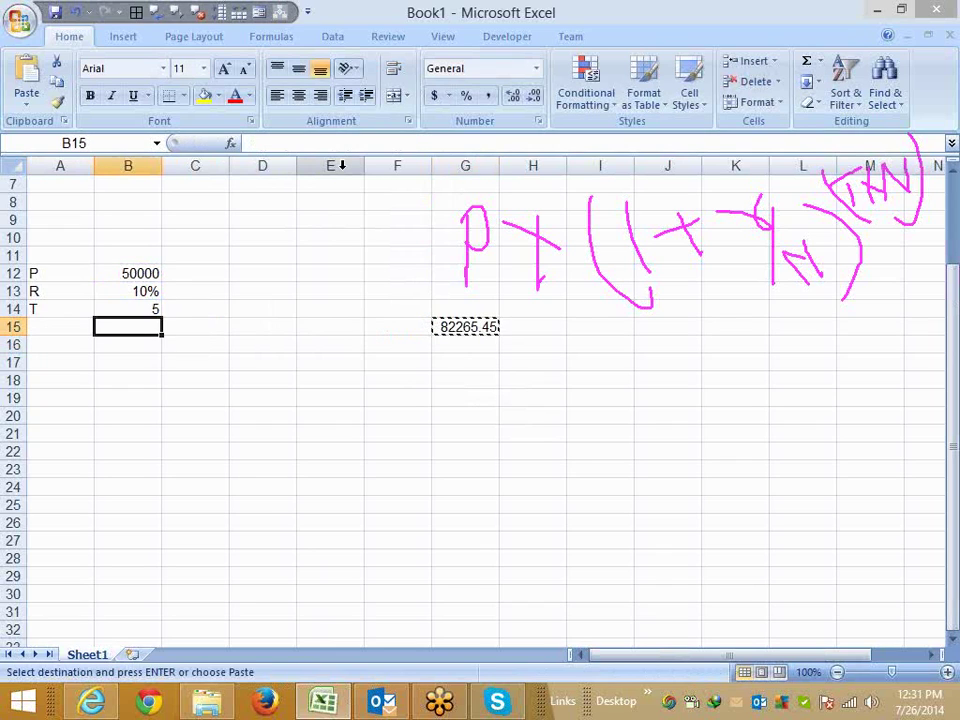
{"action": "key", "text": "Right"}
{"action": "key", "text": "Return"}
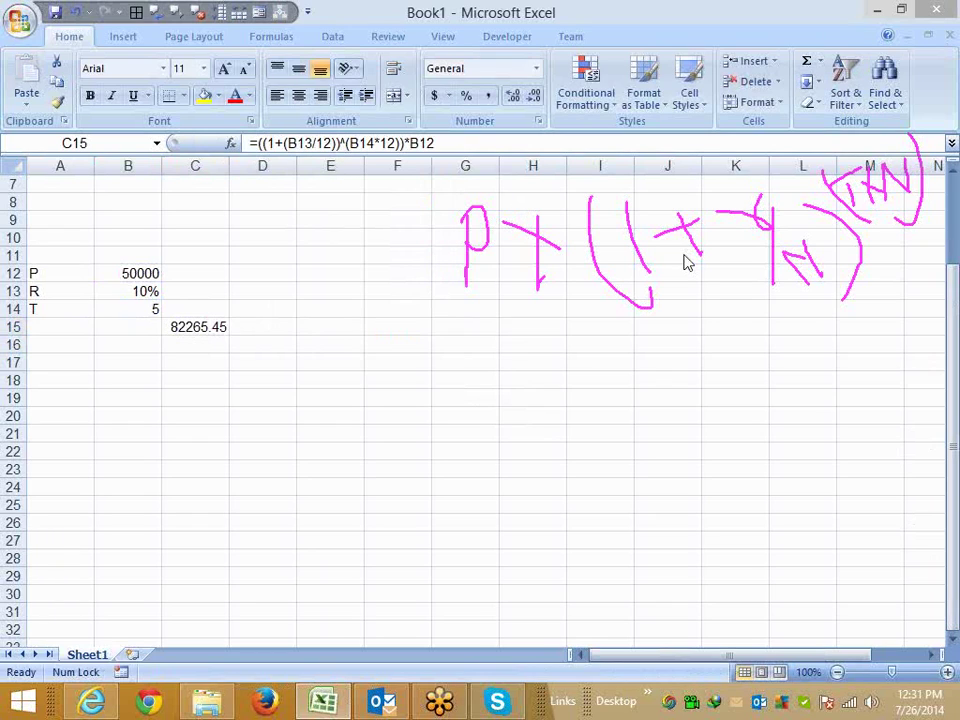
{"action": "right_click", "coordinate": [720, 372]}
{"action": "left_click", "coordinate": [718, 372]}
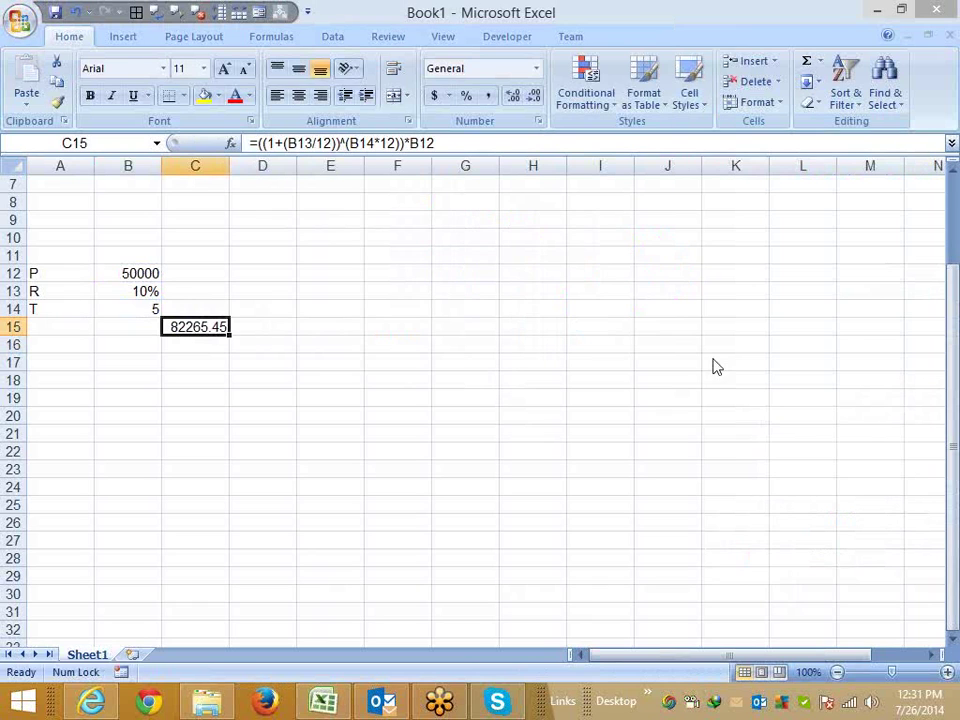
- Type the heading MRP in A21
{"action": "left_click", "coordinate": [73, 431]}
{"action": "scroll", "coordinate": [75, 425], "scroll_direction": "down", "scroll_amount": 1}
{"action": "scroll", "coordinate": [75, 425], "scroll_direction": "down", "scroll_amount": 1}
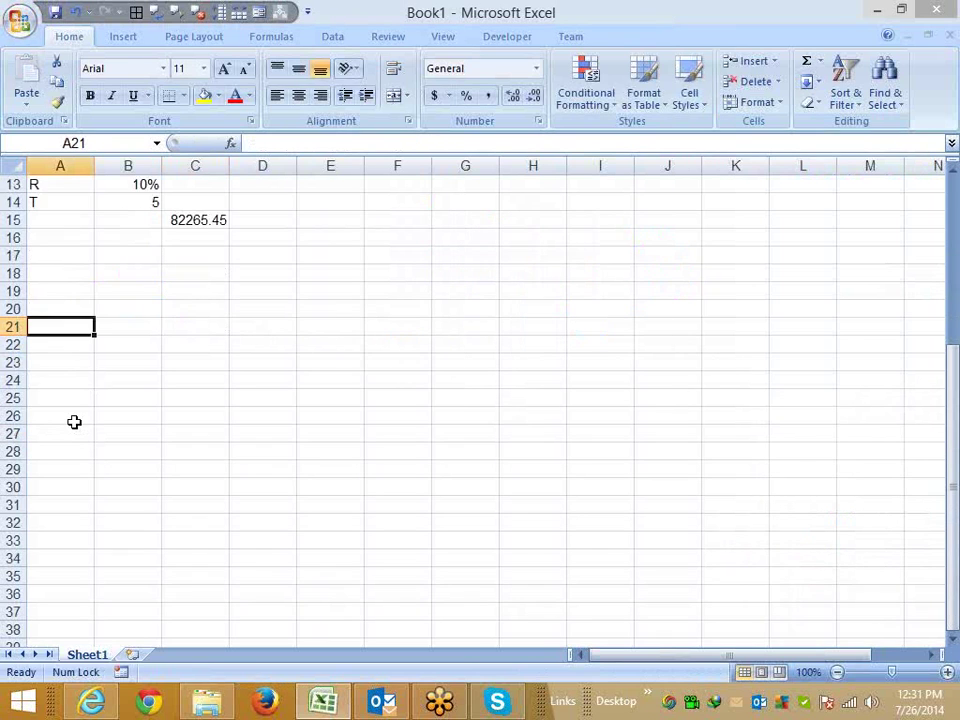
{"action": "scroll", "coordinate": [74, 422], "scroll_direction": "down", "scroll_amount": 1}
{"action": "scroll", "coordinate": [74, 422], "scroll_direction": "down", "scroll_amount": 1}
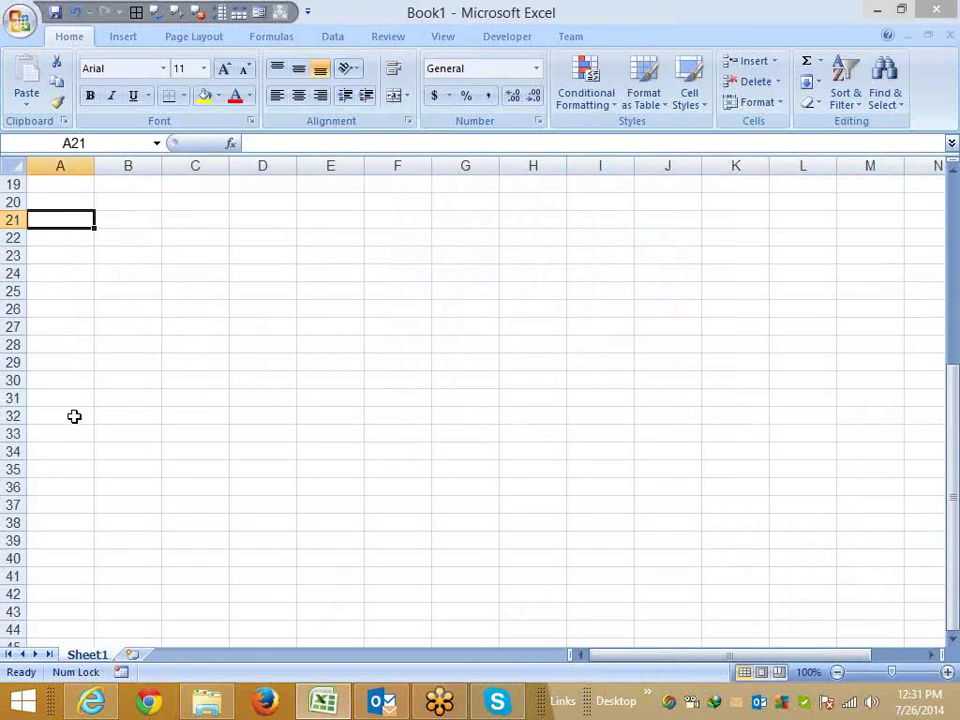
{"action": "type", "text": "MRP"}
{"action": "key", "text": "Return"}
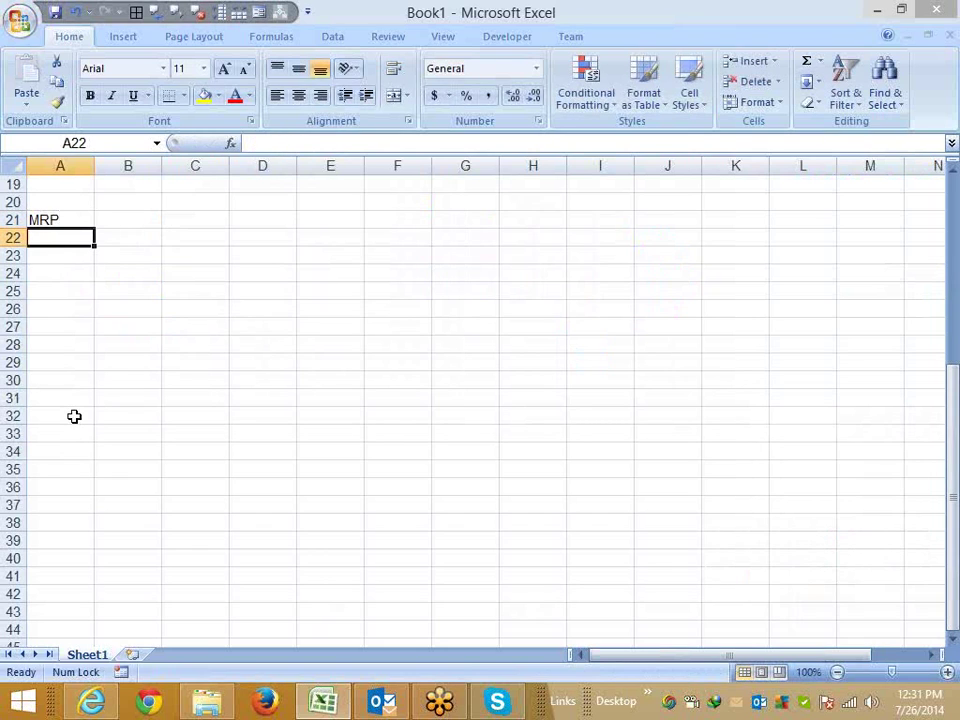
{"action": "key", "text": "Tab"}
{"action": "key", "text": "Return"}
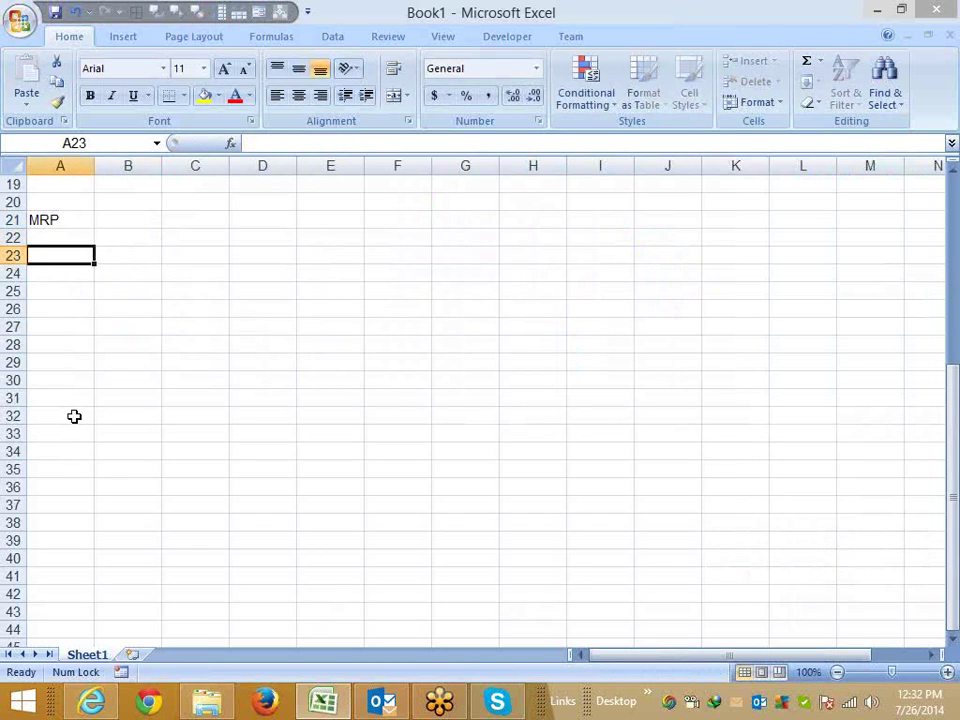
- Add the label Cost in A23 with the value 50 in B23
{"action": "type", "text": "Co"}
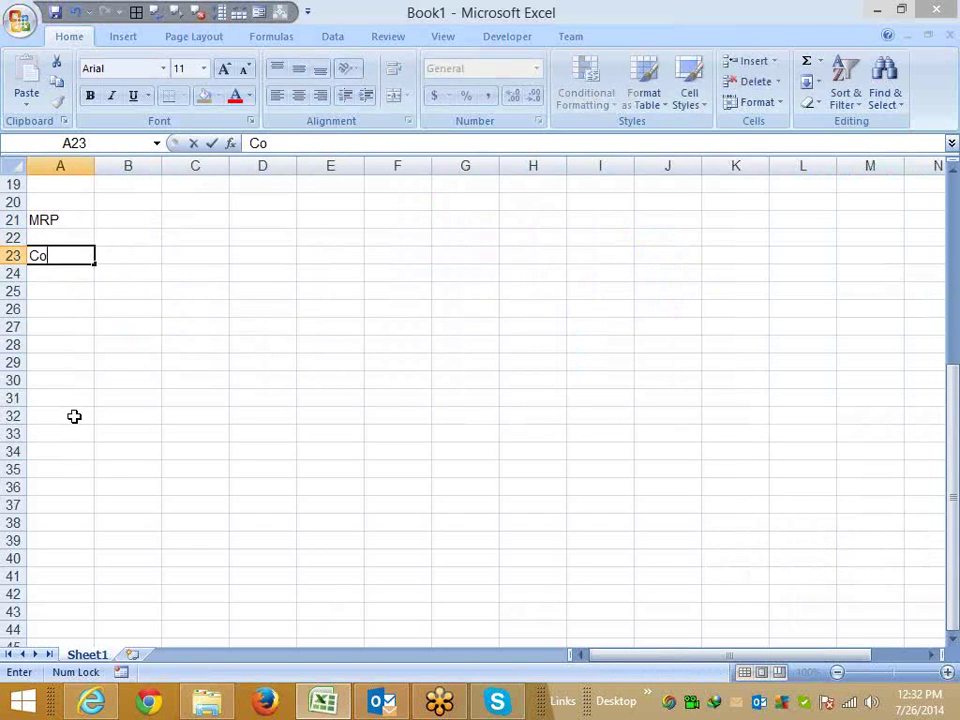
{"action": "type", "text": "st"}
{"action": "key", "text": "Return"}
{"action": "key", "text": "Right"}
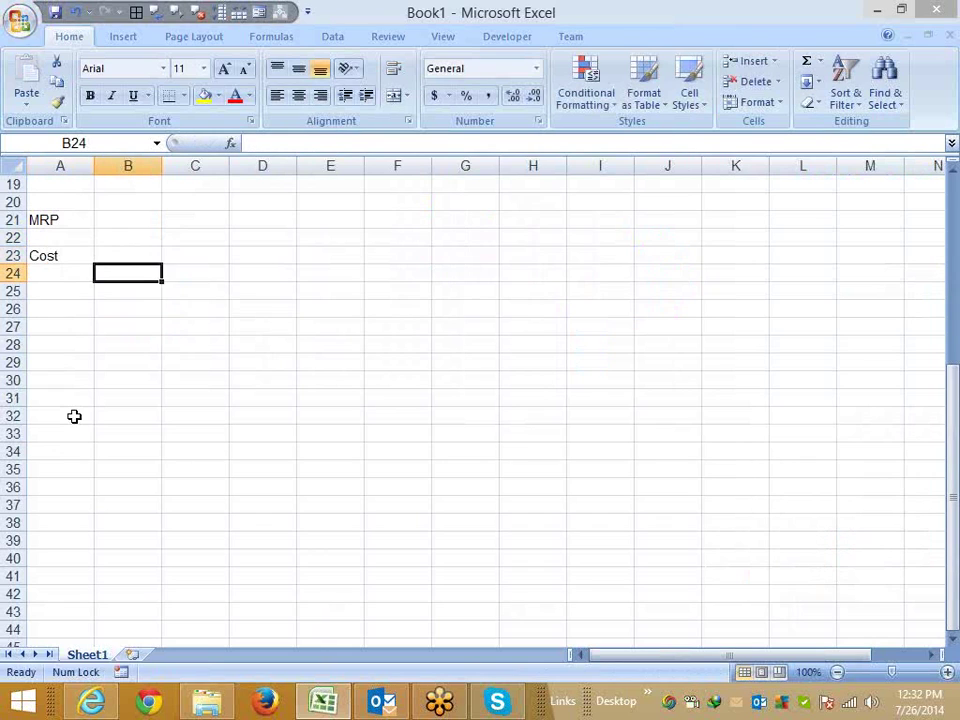
{"action": "key", "text": "Up"}
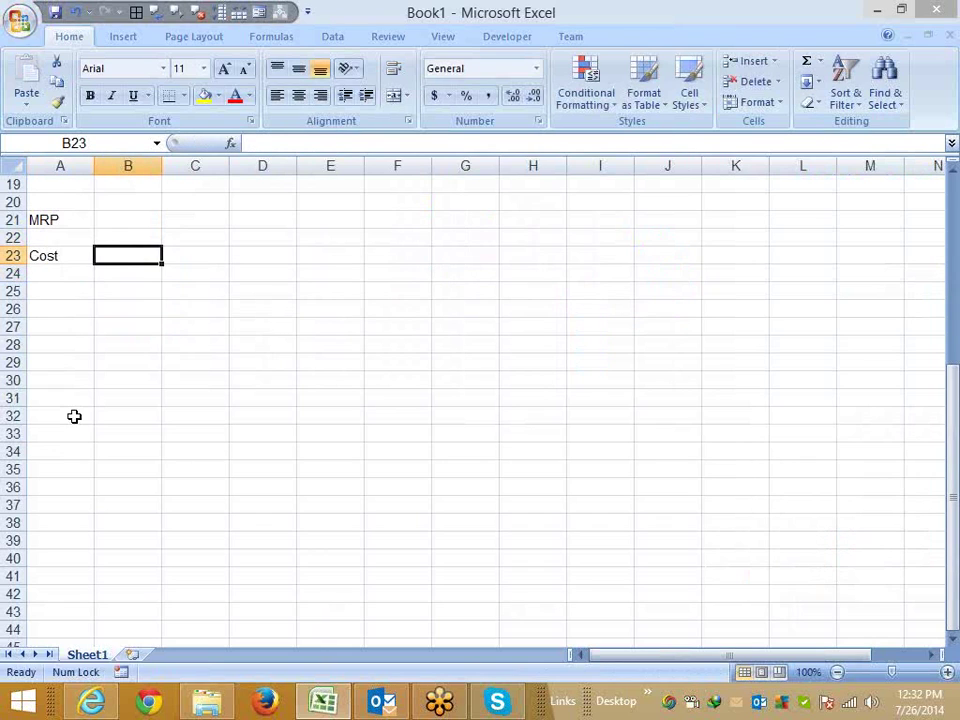
{"action": "type", "text": "50"}
{"action": "key", "text": "Return"}
{"action": "key", "text": "Right"}
{"action": "key", "text": "Left"}
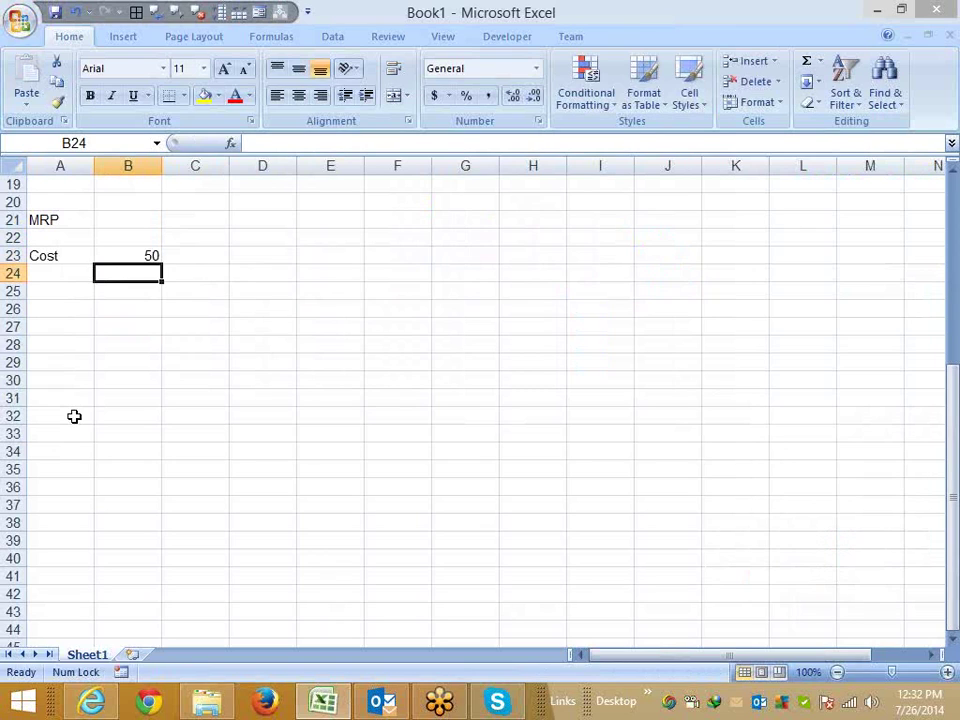
- Enter markups 5% in C25 and 10% in D25
{"action": "key", "text": "Down"}
{"action": "key", "text": "Right"}
{"action": "type", "text": "5"}
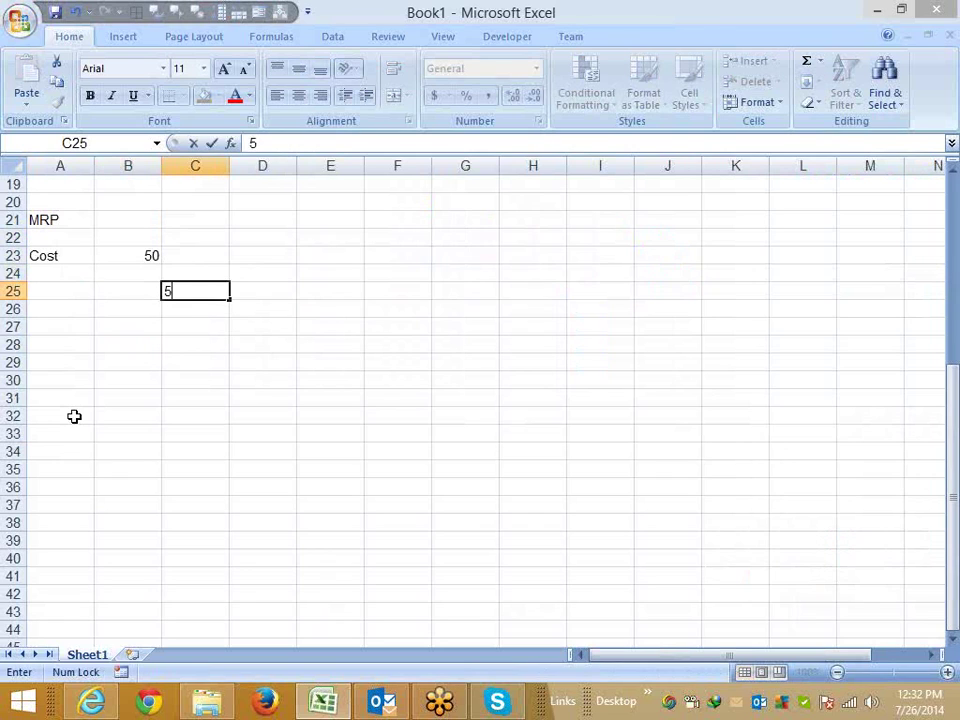
{"action": "type", "text": "%"}
{"action": "key", "text": "Return"}
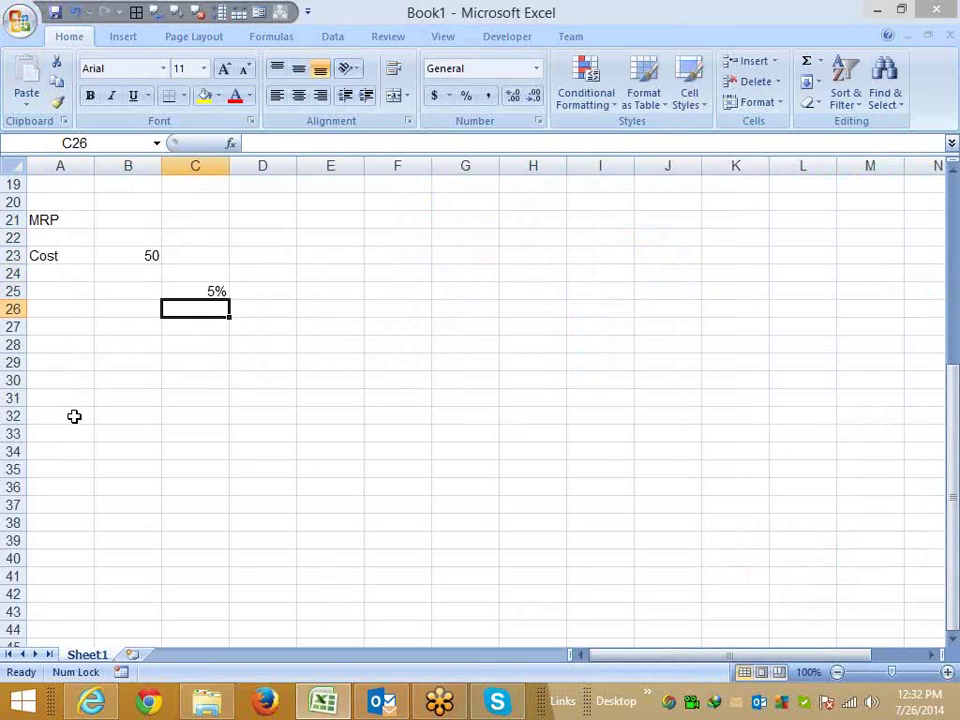
{"action": "key", "text": "Up"}
{"action": "key", "text": "Right"}
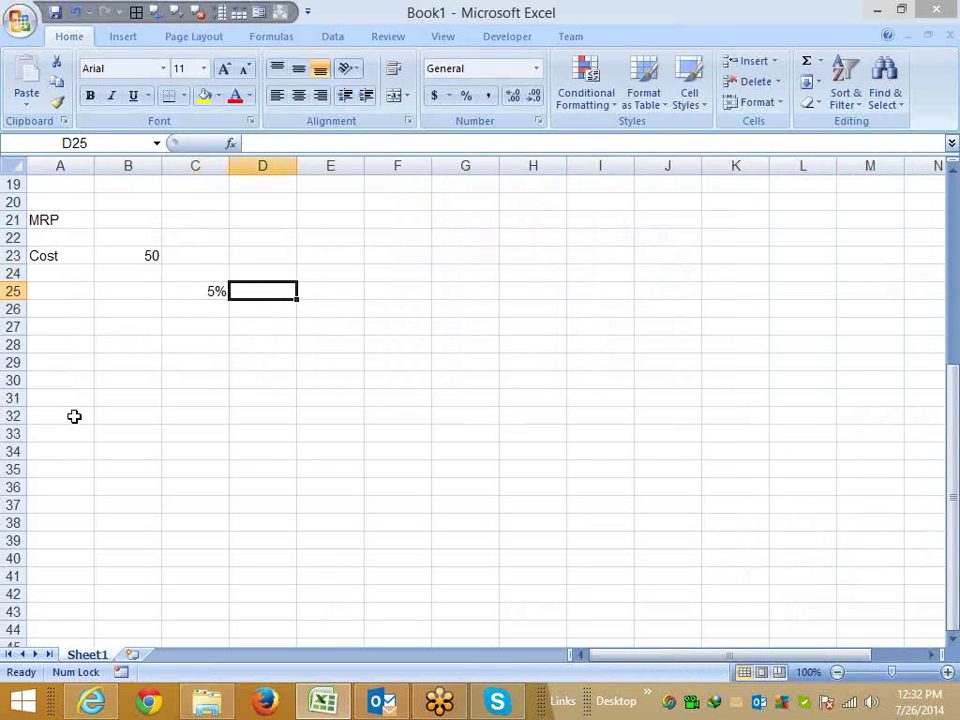
{"action": "type", "text": "10%"}
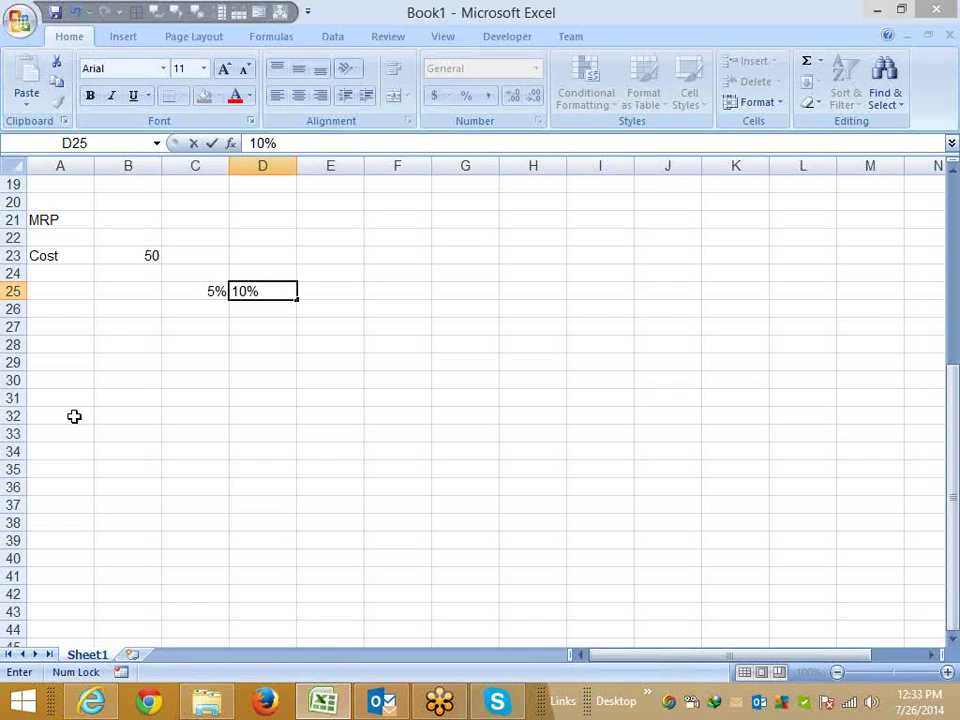
{"action": "key", "text": "Return"}
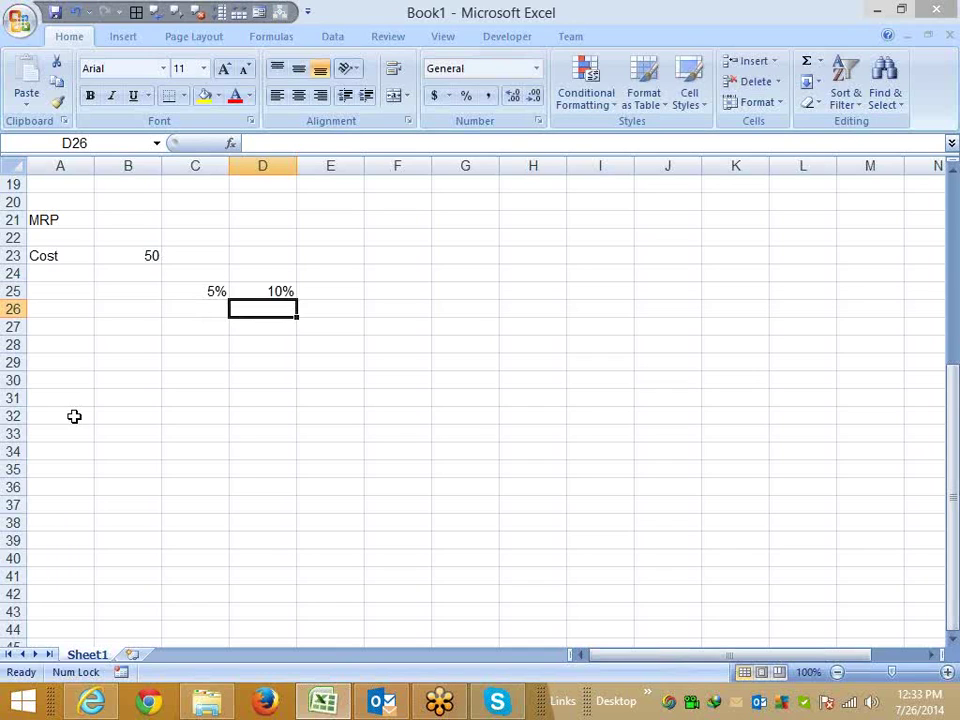
- Enter markups 15 in E25 and 20% in F25
{"action": "key", "text": "Right"}
{"action": "key", "text": "Up"}
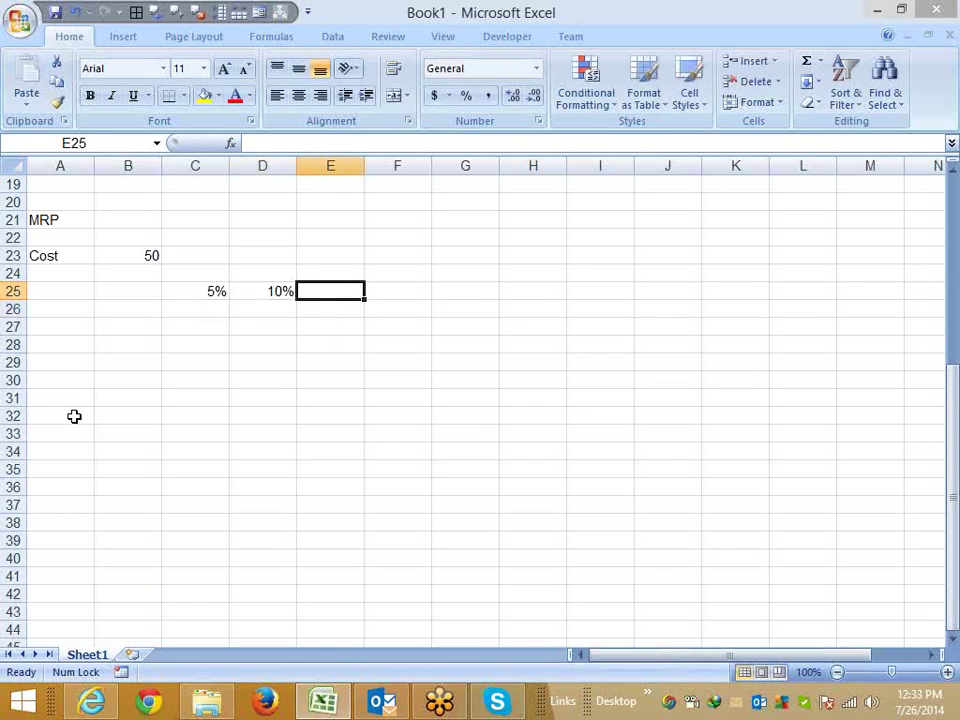
{"action": "type", "text": "15"}
{"action": "key", "text": "Return"}
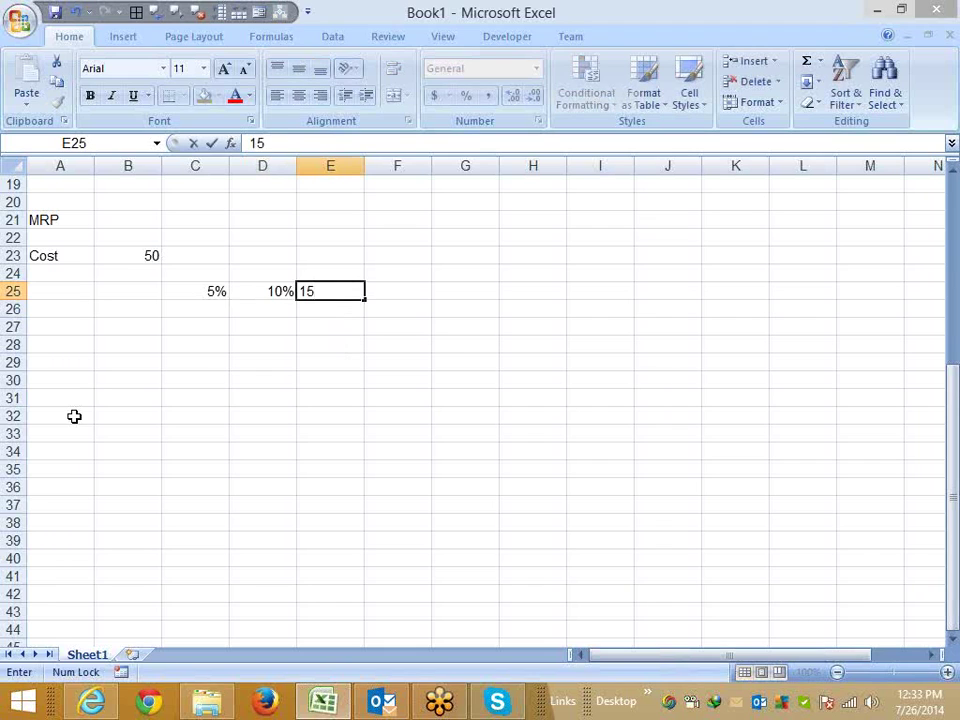
{"action": "key", "text": "Up"}
{"action": "key", "text": "Right"}
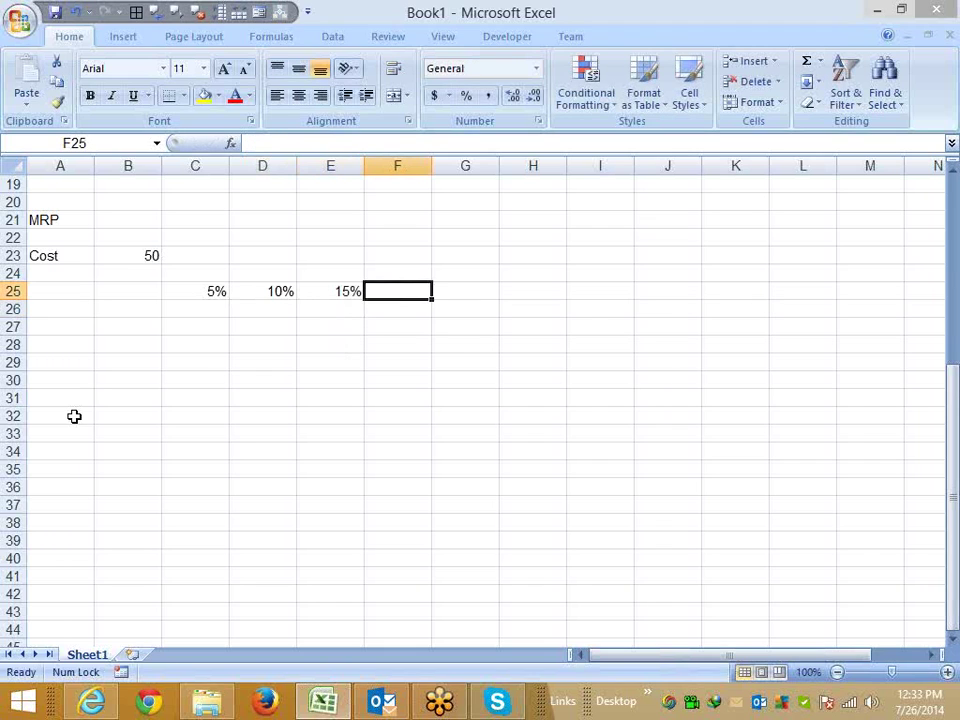
{"action": "type", "text": "20%"}
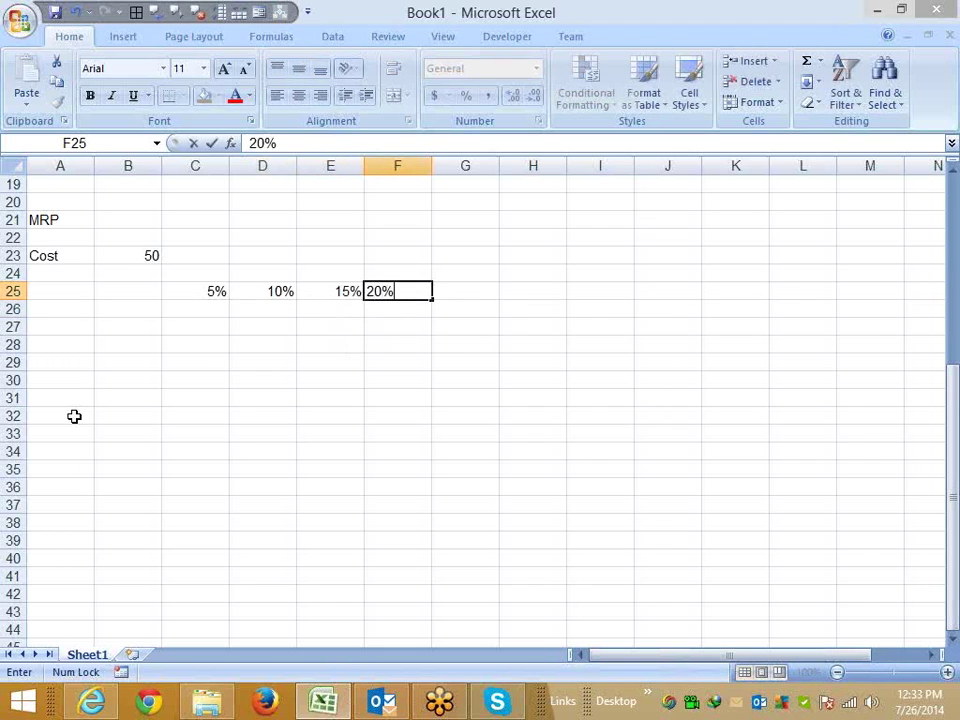
{"action": "key", "text": "Return"}
{"action": "key", "text": "Left"}
{"action": "key", "text": "Left"}
{"action": "key", "text": "Left"}
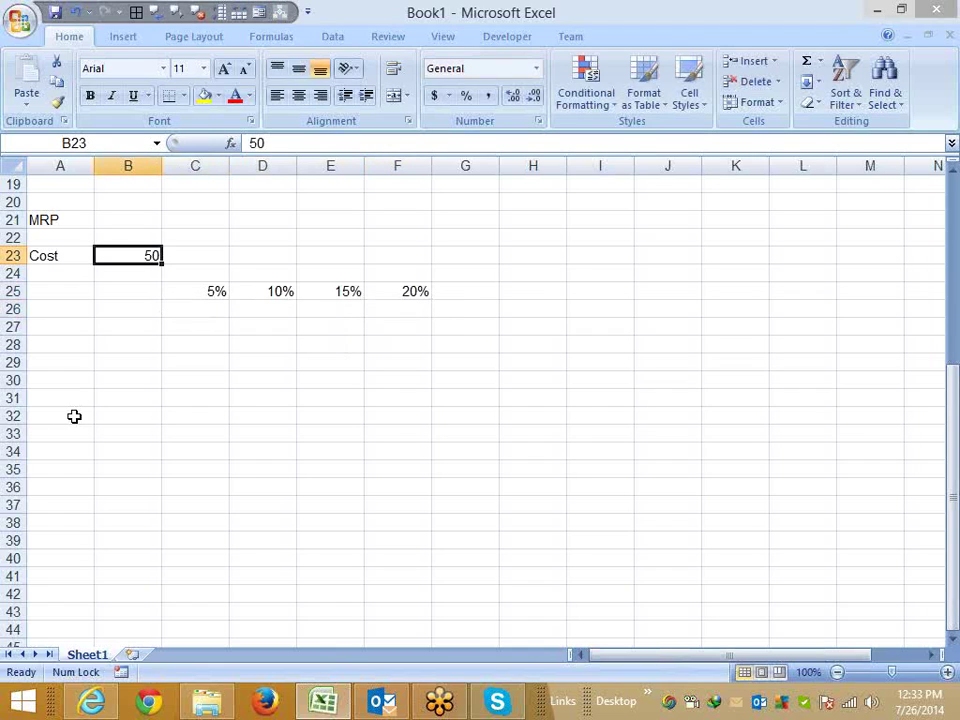
{"action": "key", "text": "Down"}
{"action": "key", "text": "Right"}
{"action": "key", "text": "Down"}
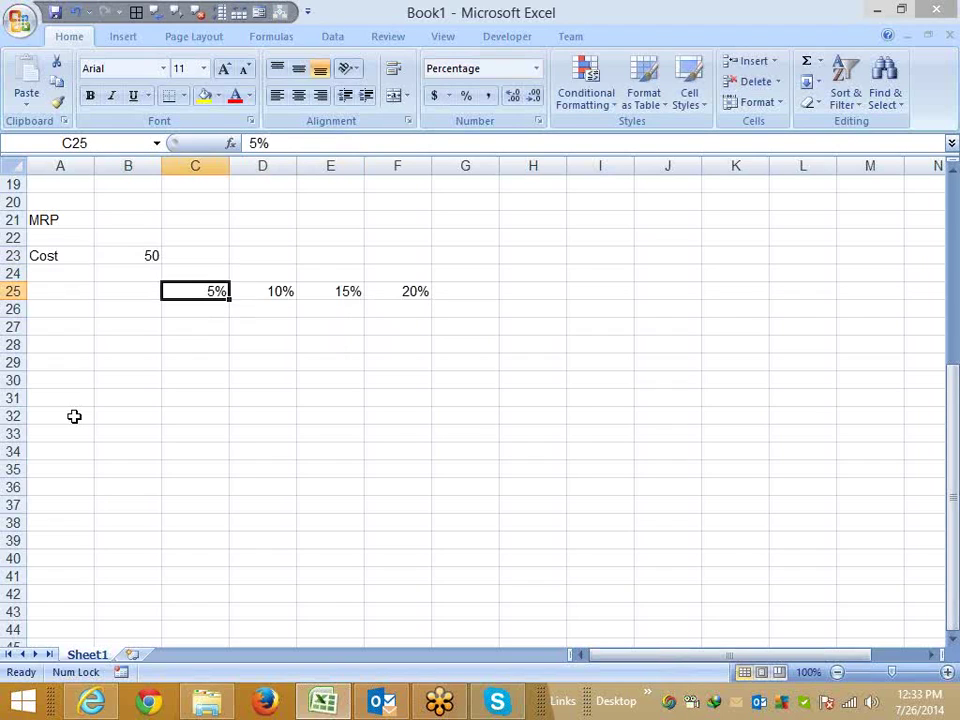
{"action": "key", "text": "Right"}
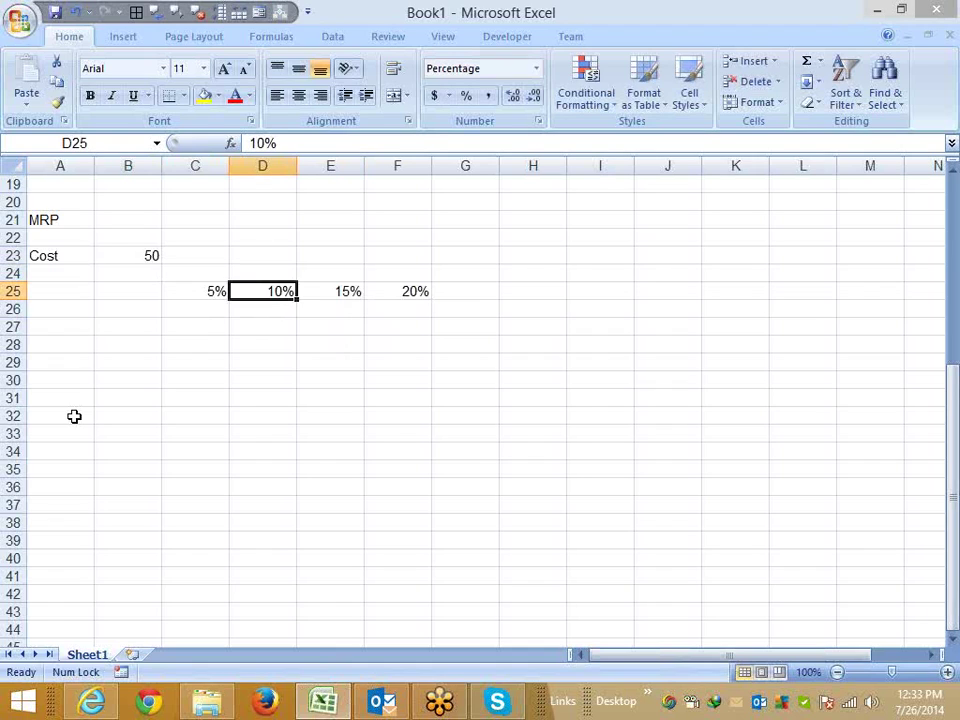
{"action": "key", "text": "Right"}
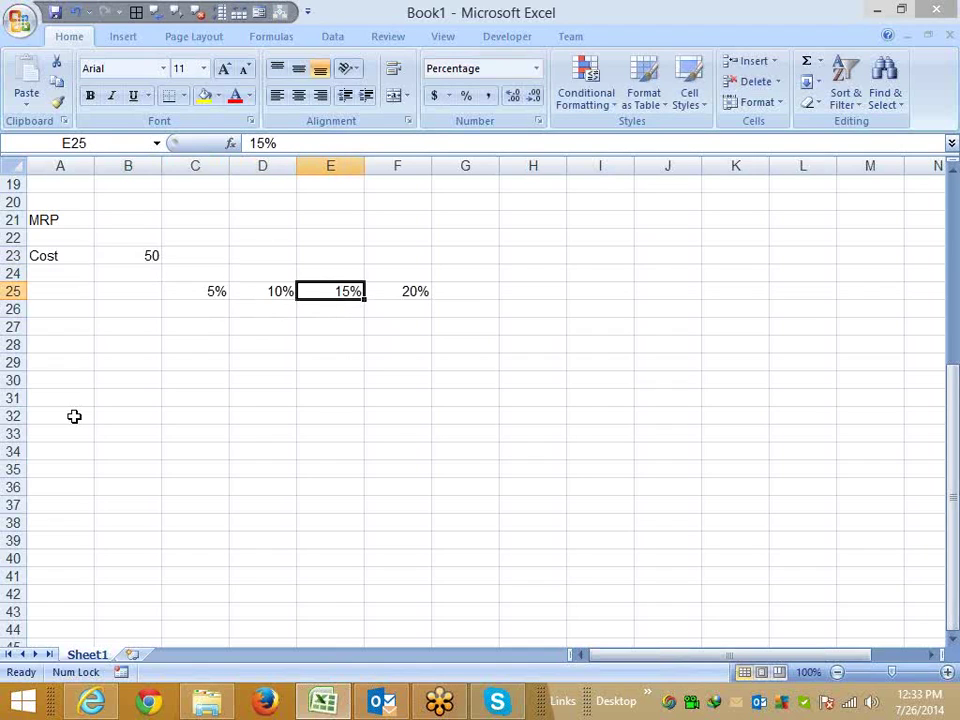
{"action": "key", "text": "Right"}
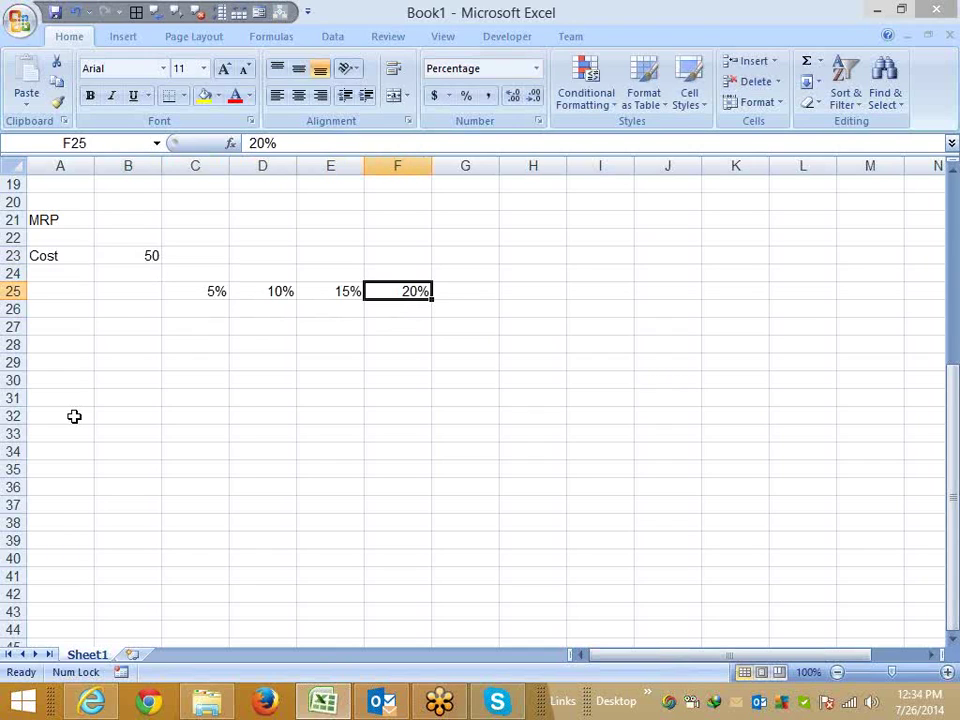
{"action": "key", "text": "Left"}
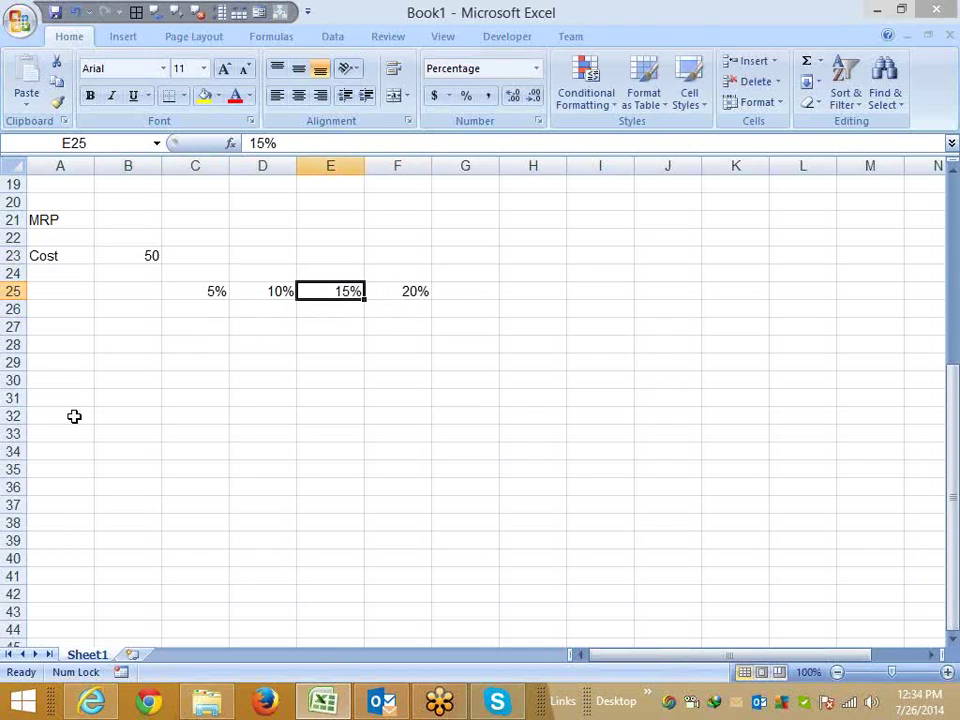
- Enter =B23*C25 in C26 to get the first 5% markup of 2.5
{"action": "key", "text": "Left"}
{"action": "key", "text": "Left"}
{"action": "key", "text": "Down"}
{"action": "type", "text": "="}
{"action": "key", "text": "Up"}
{"action": "key", "text": "Up"}
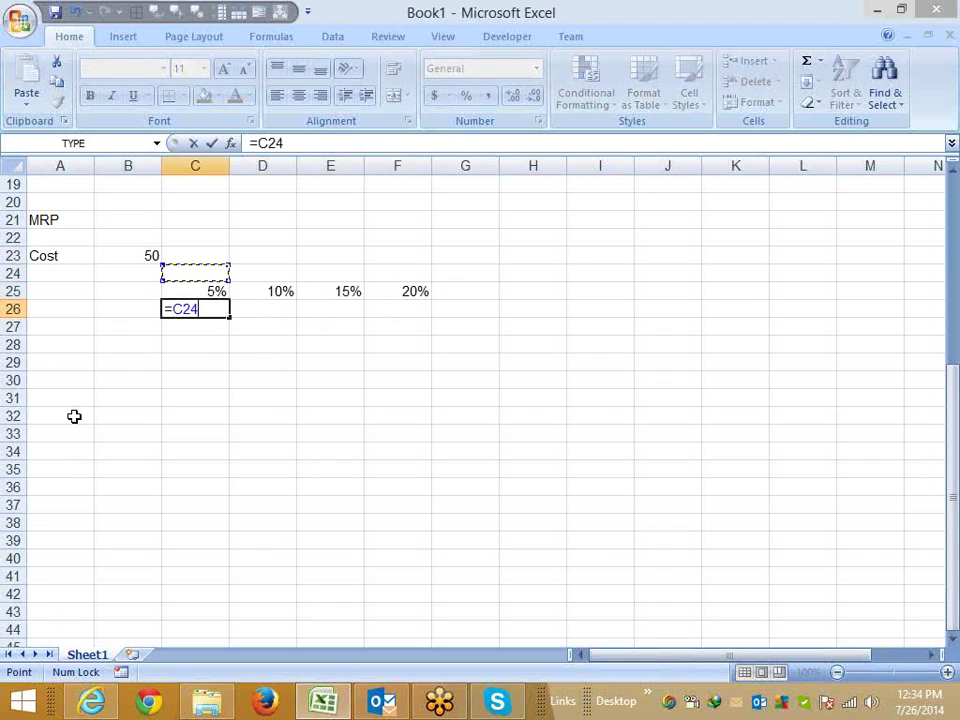
{"action": "key", "text": "Left"}
{"action": "key", "text": "Up"}
{"action": "type", "text": "*"}
{"action": "key", "text": "Up"}
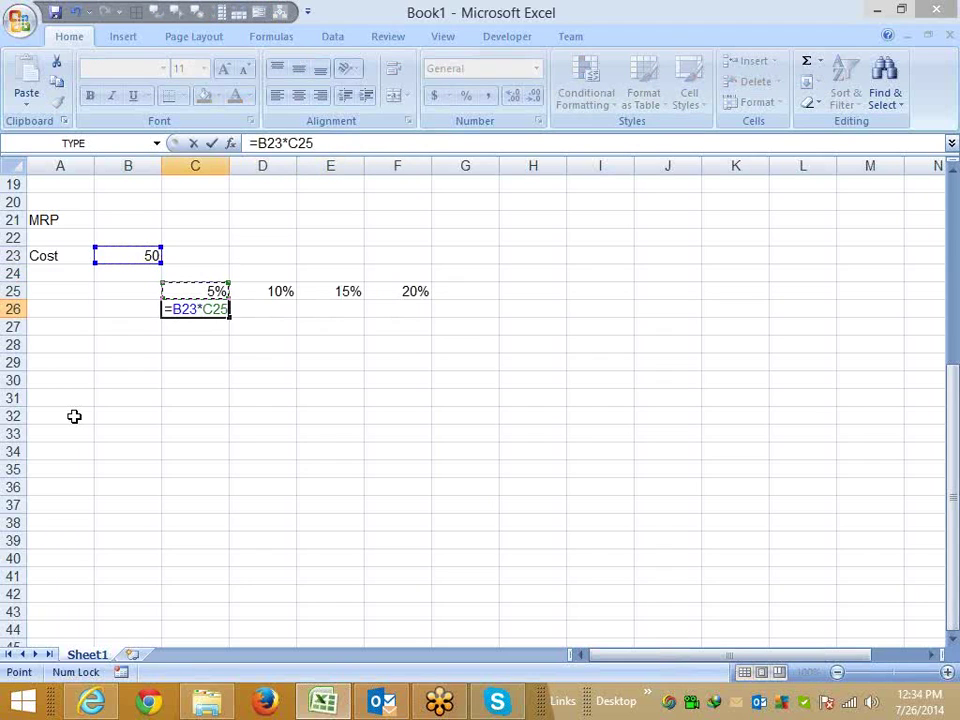
{"action": "key", "text": "Return"}
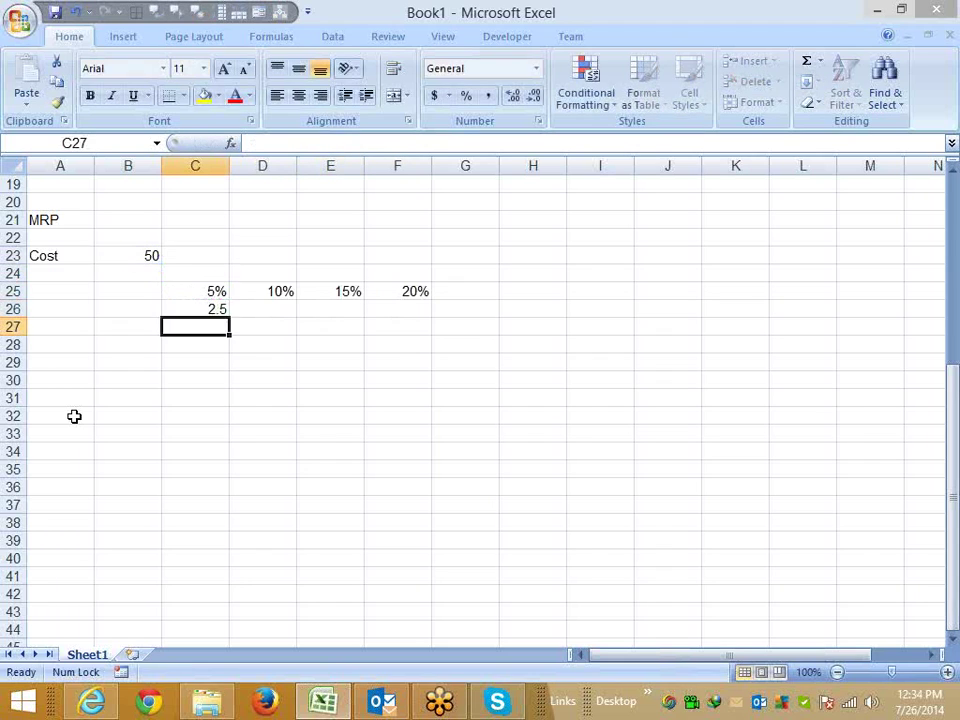
- Enter the first marked-up price in C27 as markup plus cost B23, giving 52.5
{"action": "type", "text": "="}
{"action": "key", "text": "Up"}
{"action": "type", "text": "+"}
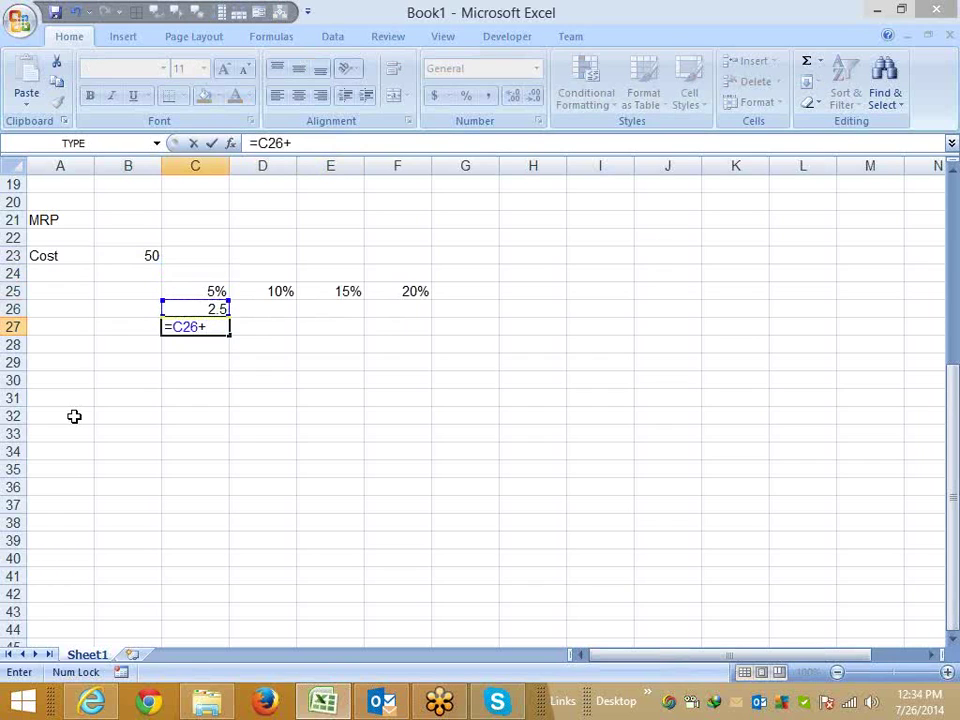
{"action": "key", "text": "Left"}
{"action": "key", "text": "Left"}
{"action": "key", "text": "Up"}
{"action": "key", "text": "Up"}
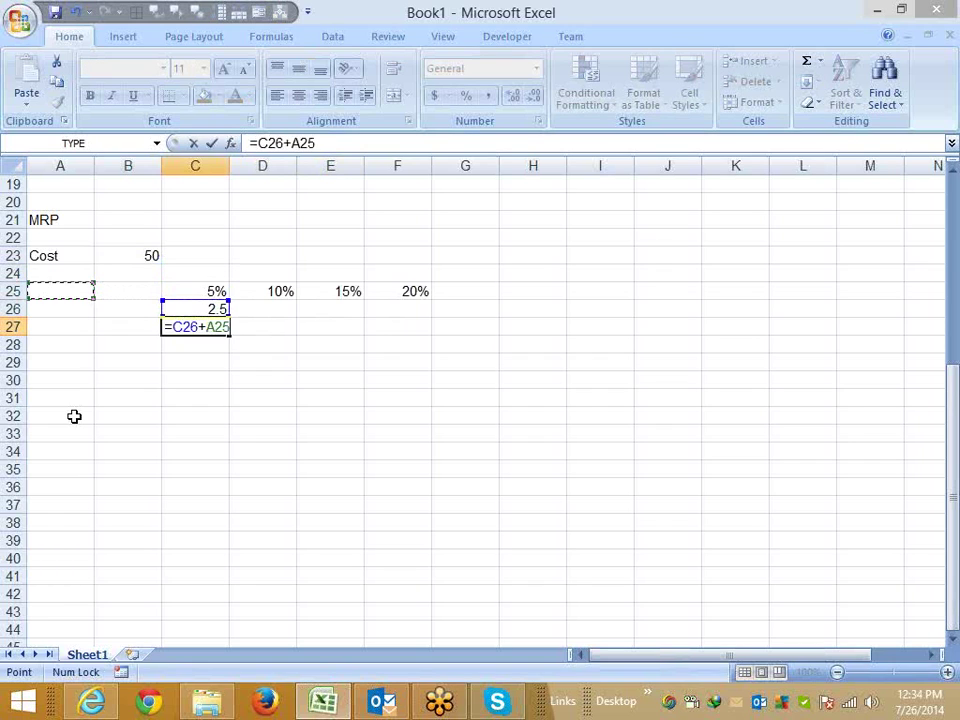
{"action": "key", "text": "Up"}
{"action": "key", "text": "Up"}
{"action": "key", "text": "Right"}
{"action": "key", "text": "Return"}
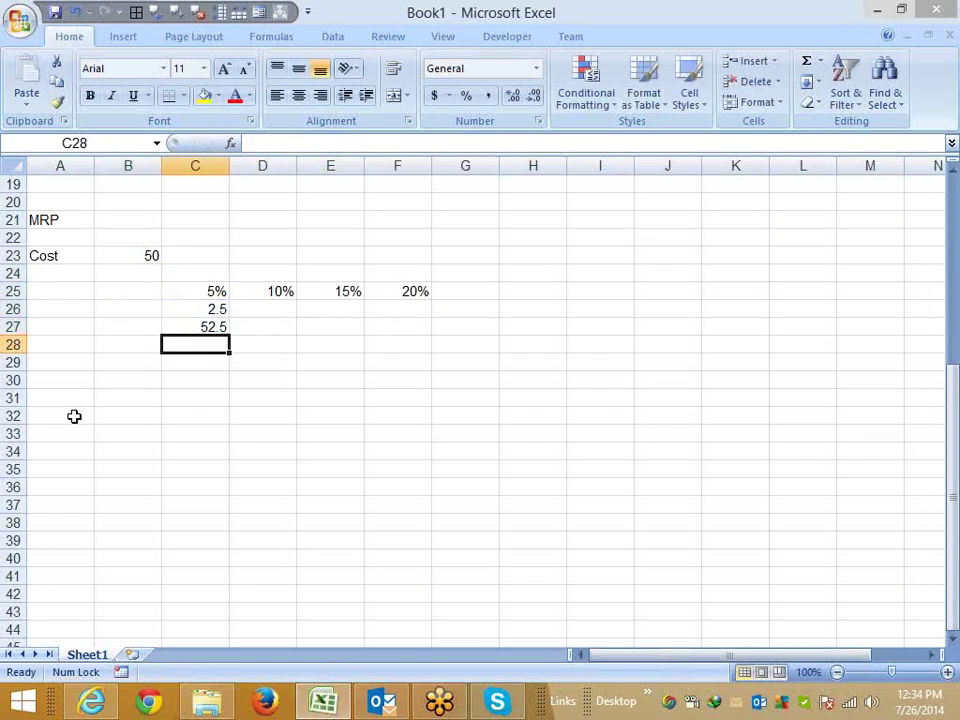
{"action": "key", "text": "Up"}
{"action": "key", "text": "Up"}
- Compute the 10% markup in D26 as previous price C27 times D25, giving 5.25
{"action": "key", "text": "Right"}
{"action": "type", "text": "="}
{"action": "key", "text": "Left"}
{"action": "key", "text": "Down"}
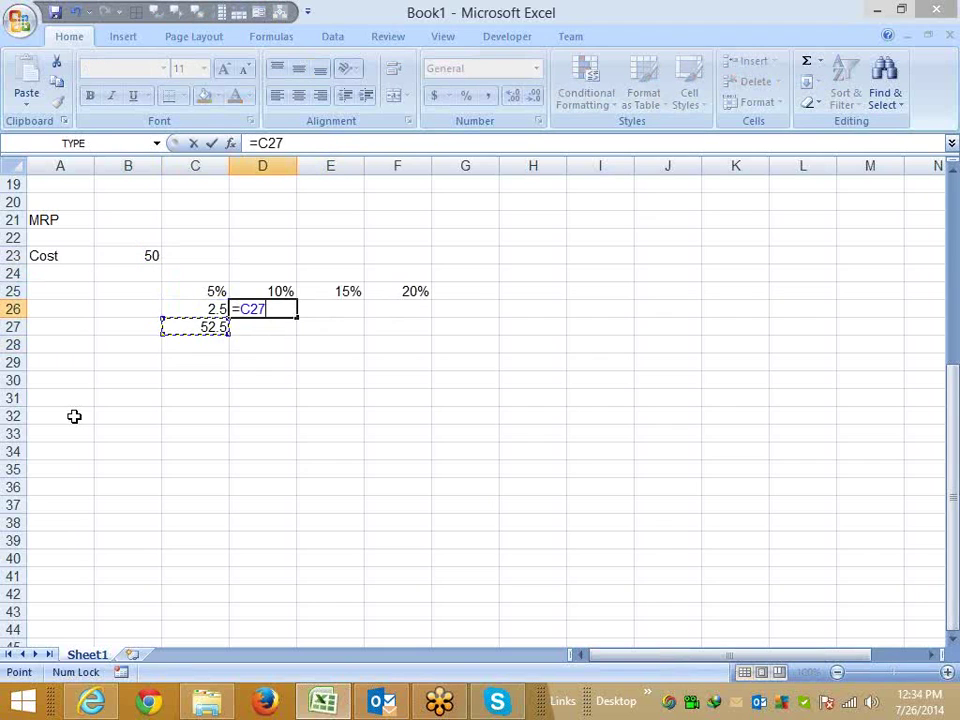
{"action": "type", "text": "*"}
{"action": "key", "text": "Up"}
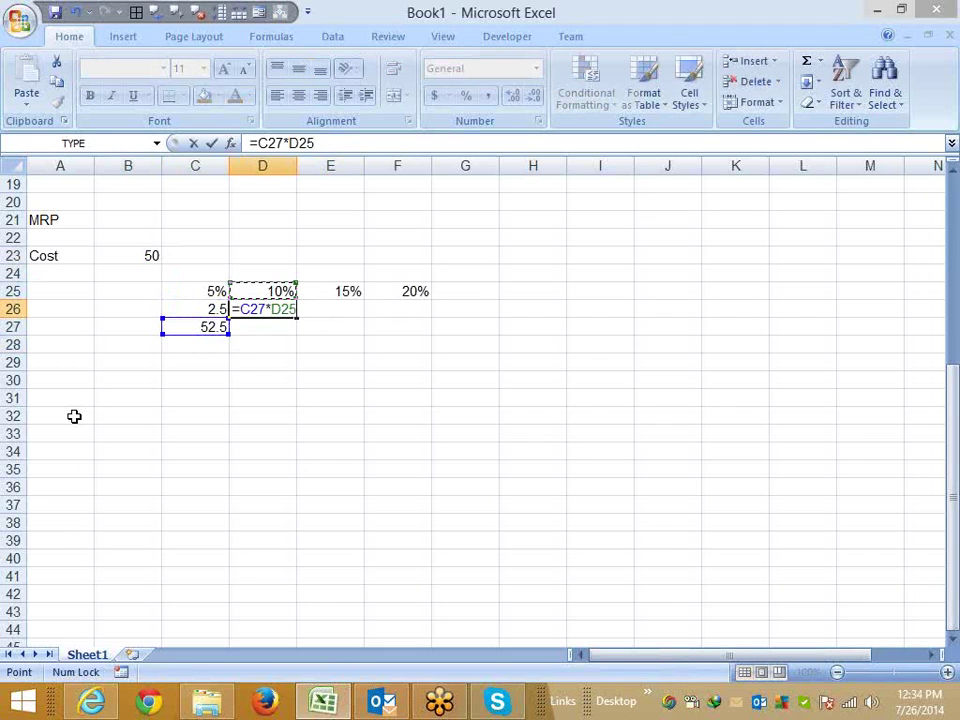
{"action": "key", "text": "Return"}
- Add the D26 markup to previous price C27 in D27, giving 57.75
{"action": "type", "text": "+"}
{"action": "key", "text": "Left"}
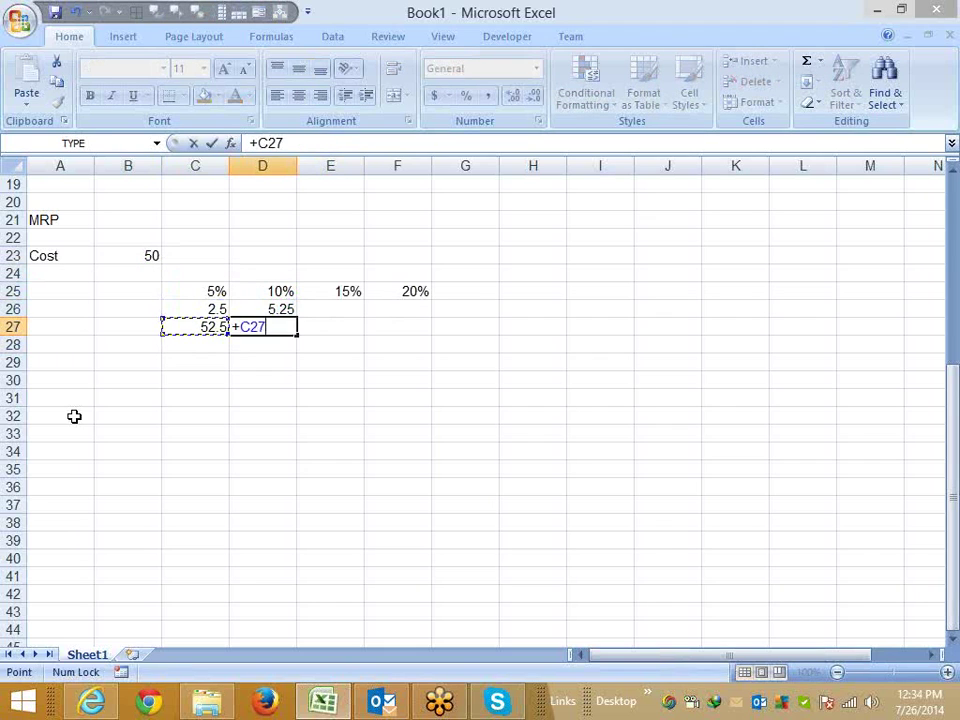
{"action": "type", "text": "+"}
{"action": "key", "text": "Up"}
{"action": "key", "text": "Return"}
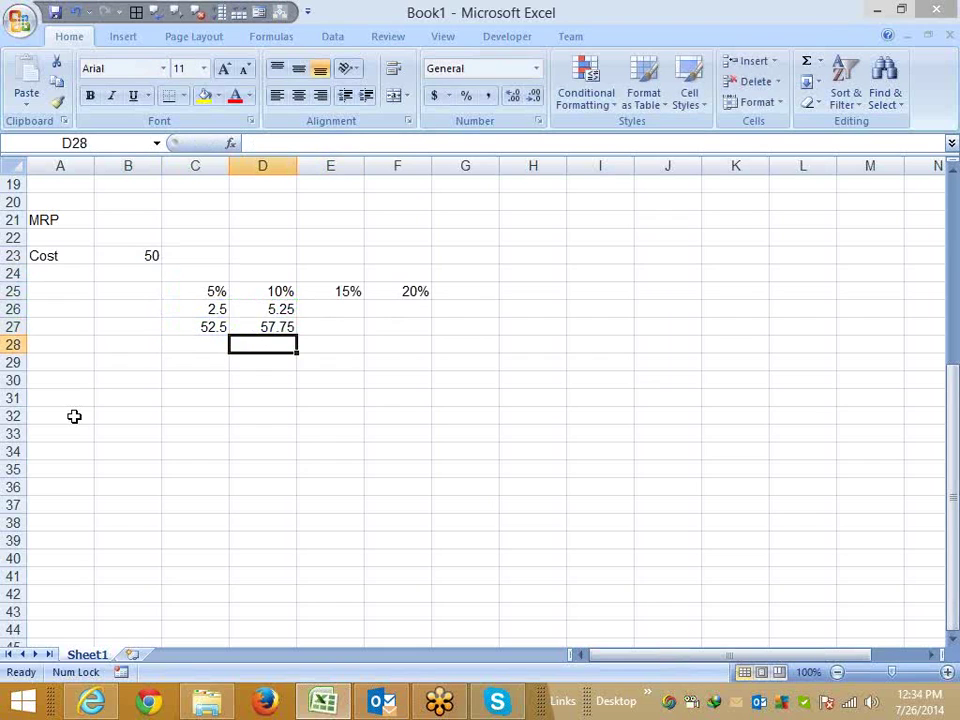
- Compute the 15% markup in E26 from previous price D27, giving 8.6625
{"action": "key", "text": "Up"}
{"action": "key", "text": "Up"}
{"action": "key", "text": "Right"}
{"action": "type", "text": "="}
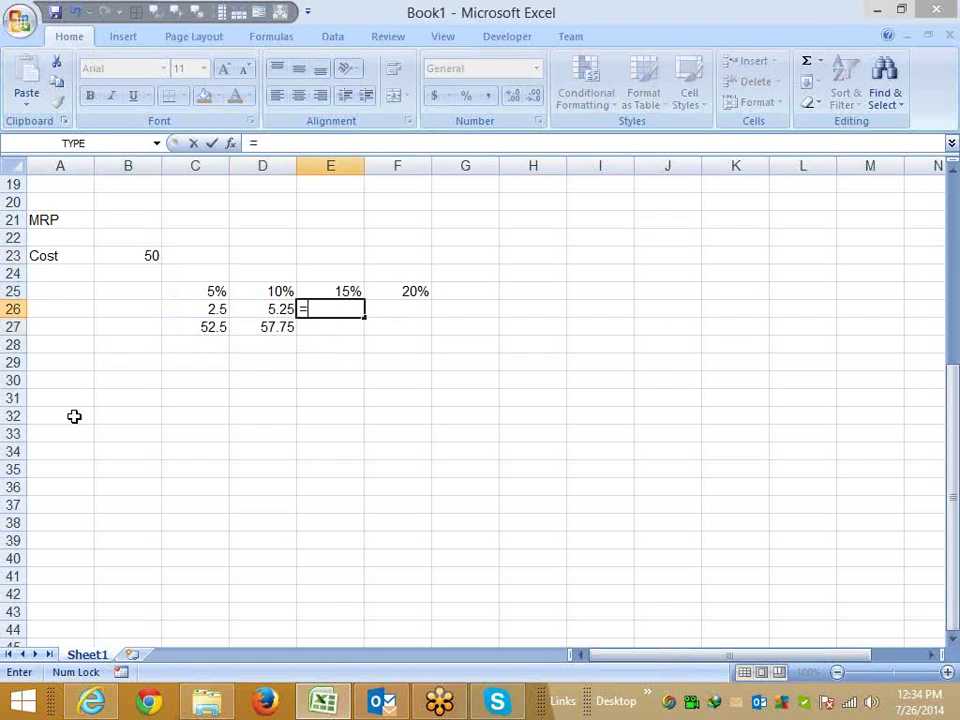
{"action": "key", "text": "Down"}
{"action": "key", "text": "Left"}
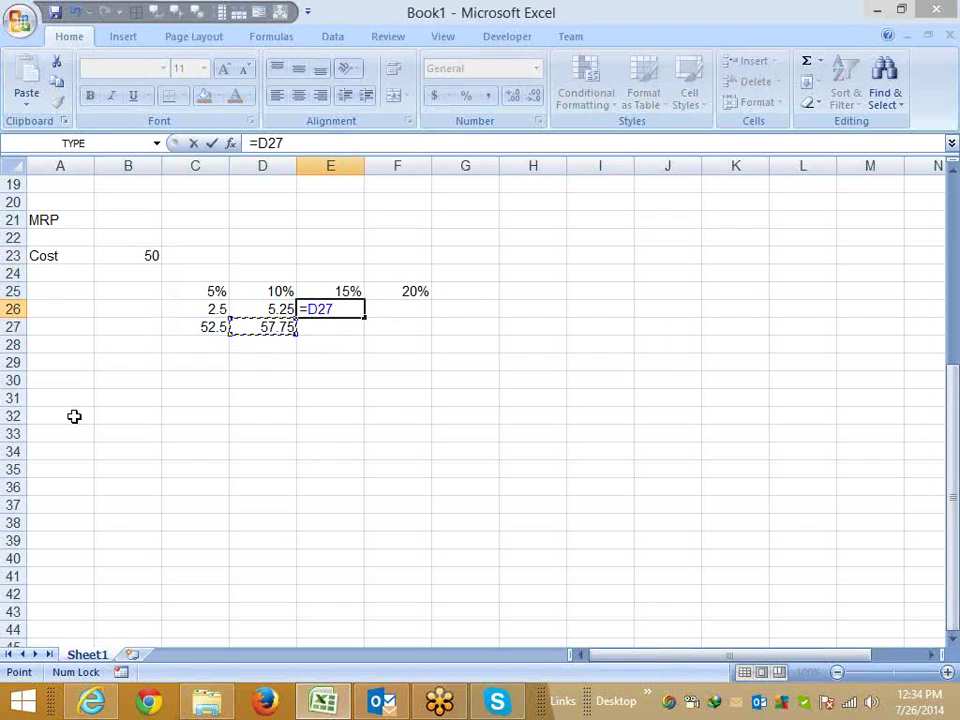
{"action": "type", "text": "*"}
{"action": "key", "text": "Up"}
{"action": "key", "text": "Return"}
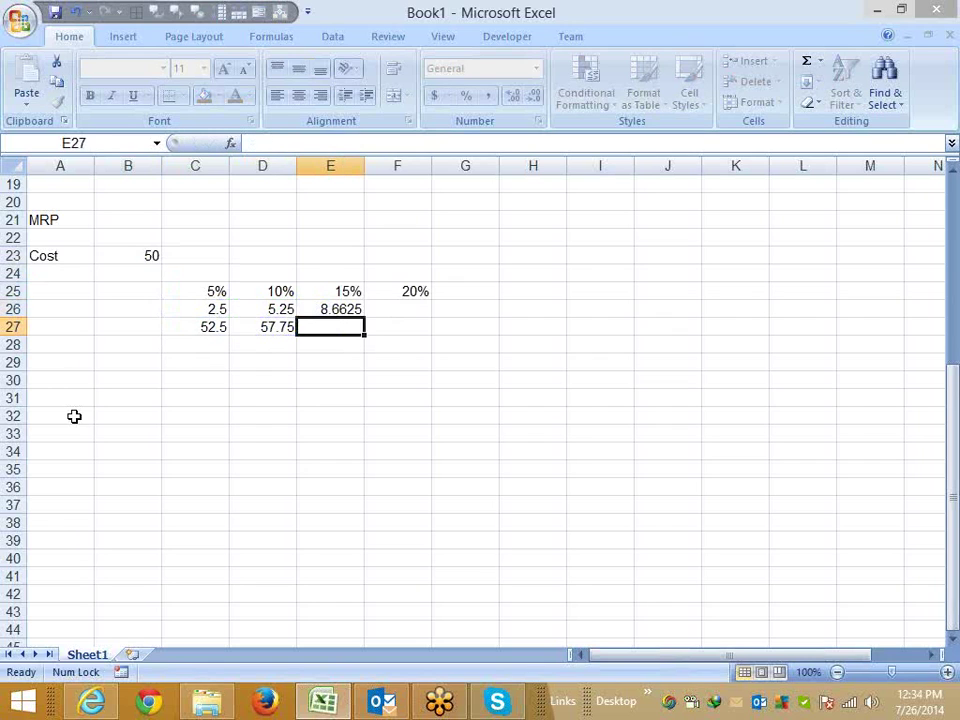
- Enter the new price in E27 as D27 plus the E26 markup, giving 66.4125
{"action": "type", "text": "+"}
{"action": "key", "text": "Left"}
{"action": "type", "text": "+"}
{"action": "key", "text": "Up"}
{"action": "key", "text": "Return"}
- Compute the 20% markup in F26 from previous price E27, giving 13.2825
{"action": "key", "text": "Right"}
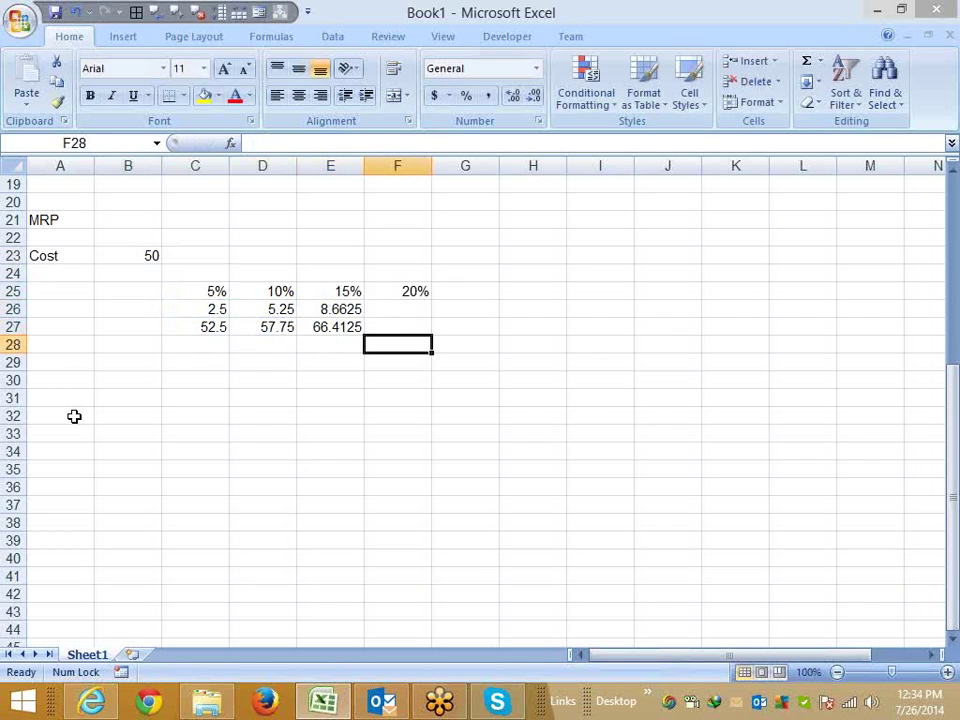
{"action": "key", "text": "Up"}
{"action": "key", "text": "Up"}
{"action": "type", "text": "="}
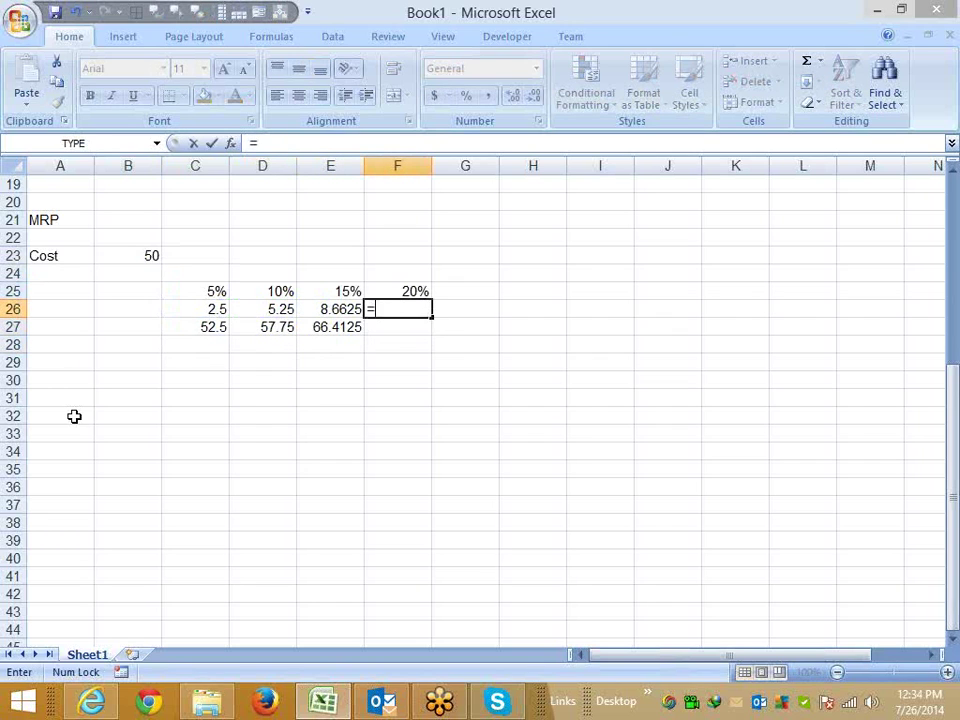
{"action": "key", "text": "Down"}
{"action": "key", "text": "Left"}
{"action": "type", "text": "*"}
{"action": "key", "text": "Up"}
{"action": "key", "text": "Return"}
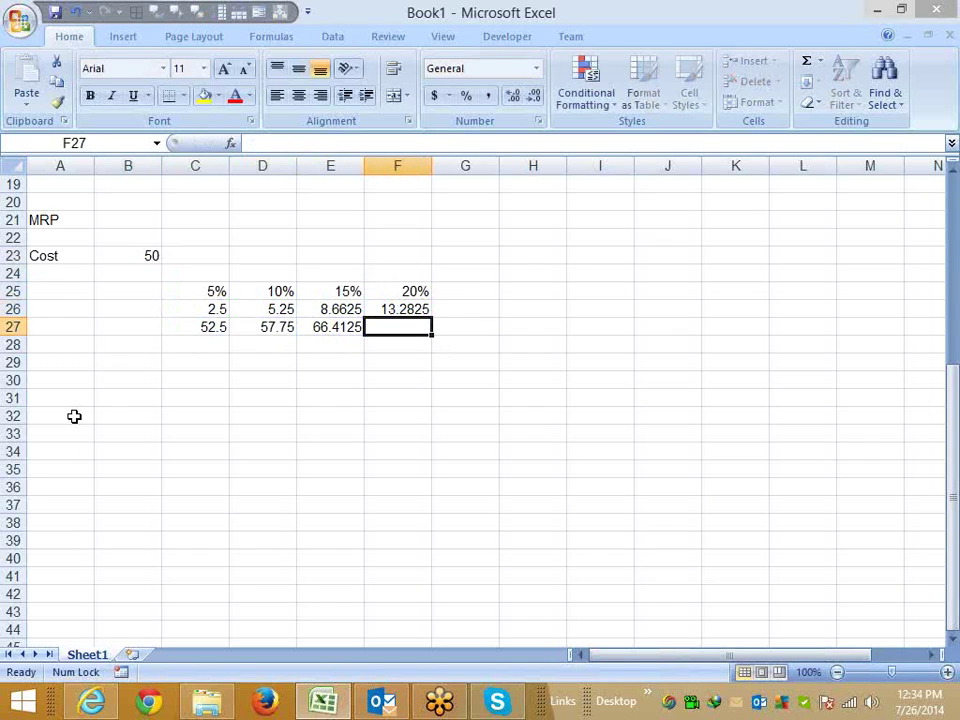
- Enter the final price in F27 as E27 plus the F26 markup, giving 79.695
{"action": "type", "text": "+"}
{"action": "key", "text": "Left"}
{"action": "type", "text": "+"}
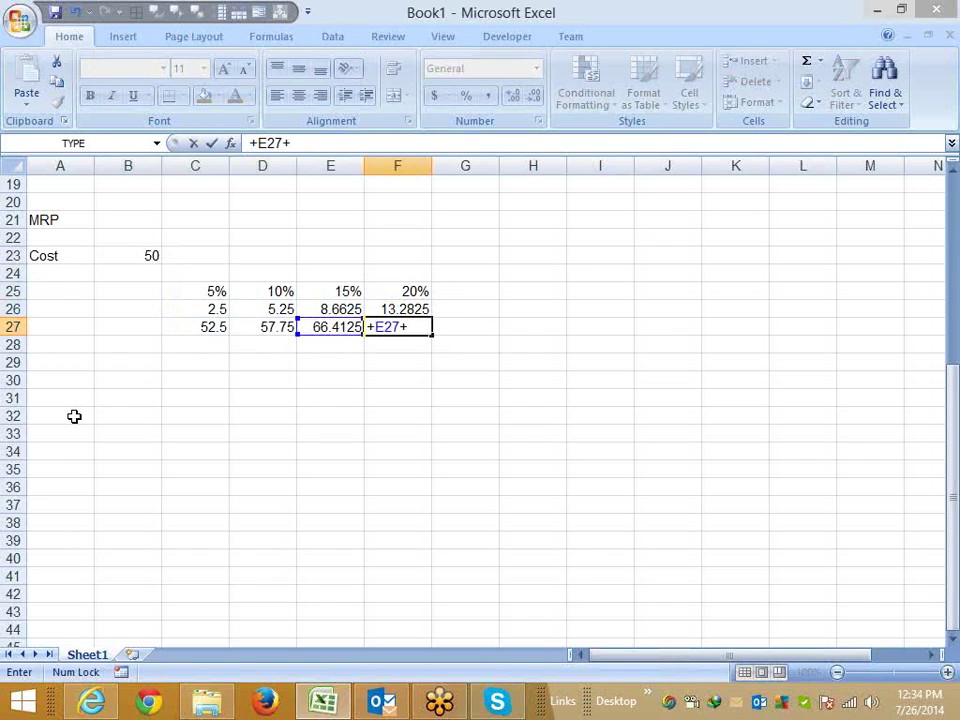
{"action": "key", "text": "Up"}
{"action": "key", "text": "Return"}
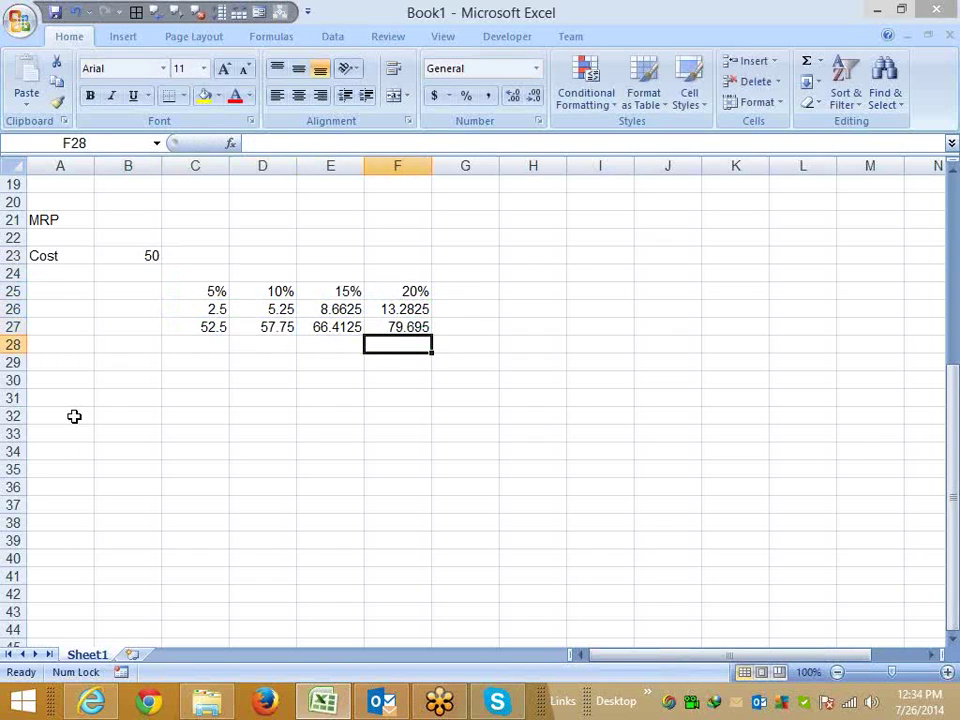
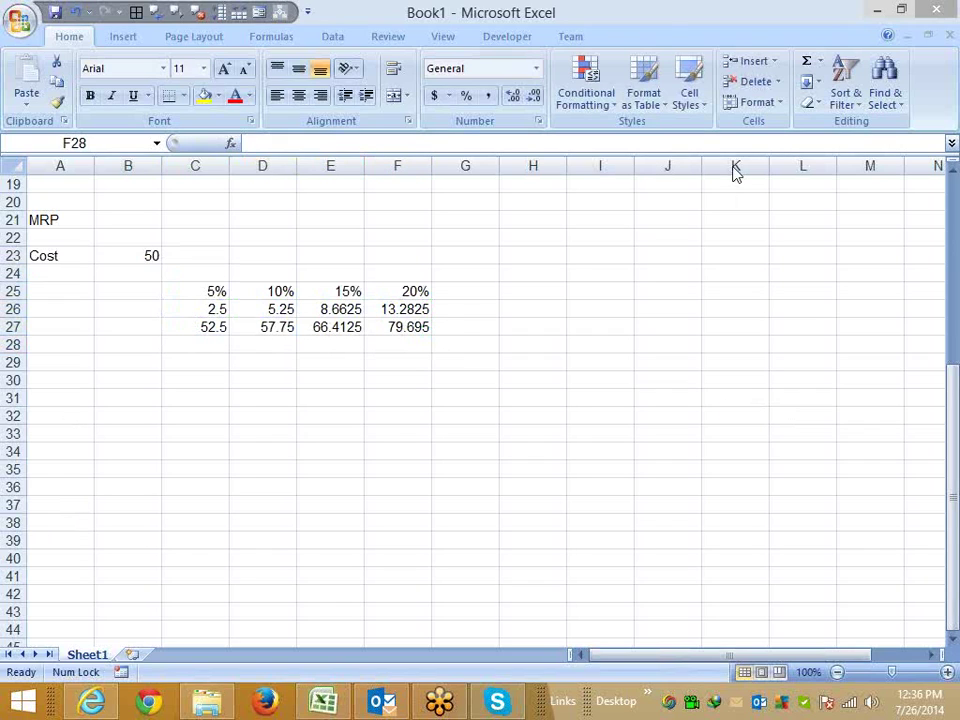
- Replace the row-25 rate references in C26 and D26 with fixed 5% and 10%
{"action": "left_click", "coordinate": [381, 344]}
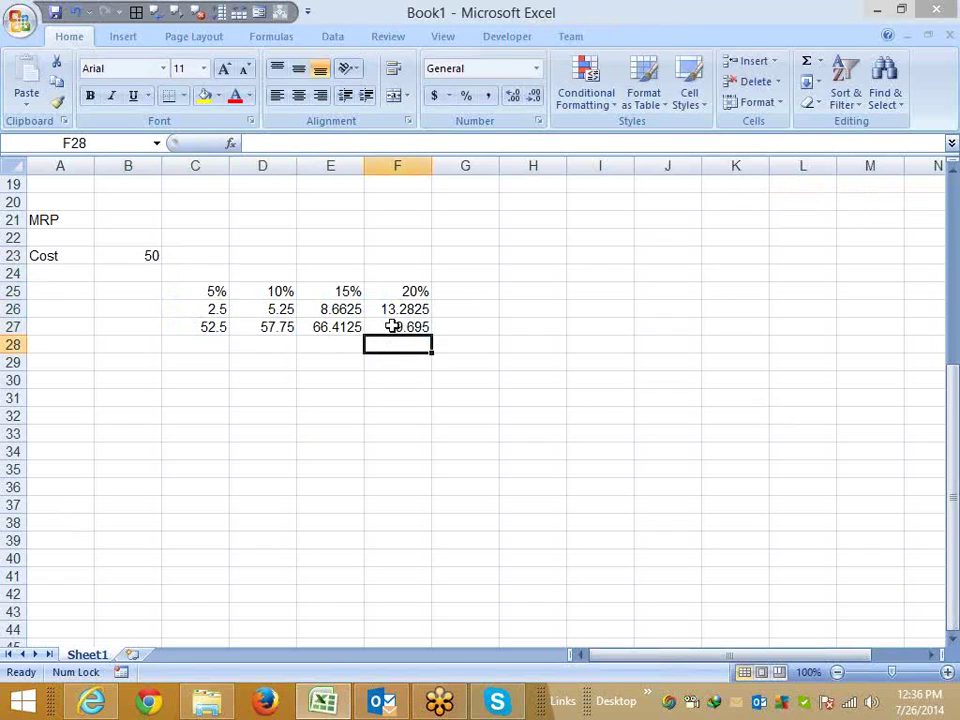
{"action": "mouse_move", "coordinate": [398, 326]}
{"action": "left_mouse_down"}
{"action": "mouse_move", "coordinate": [210, 289]}
{"action": "mouse_move", "coordinate": [218, 289]}
{"action": "left_mouse_up"}
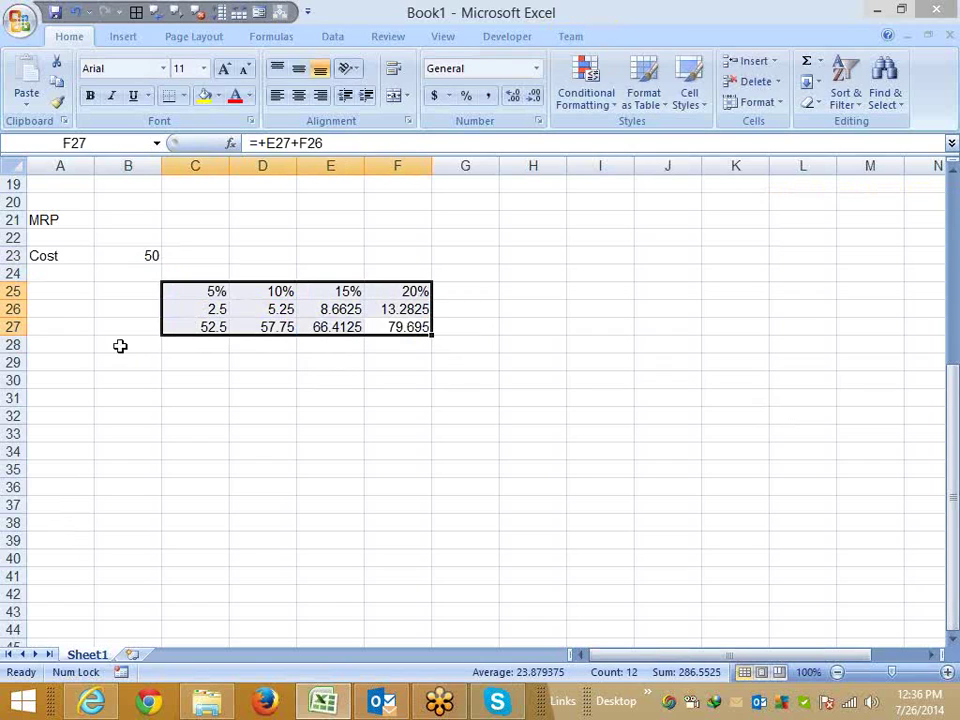
{"action": "left_click", "coordinate": [146, 288]}
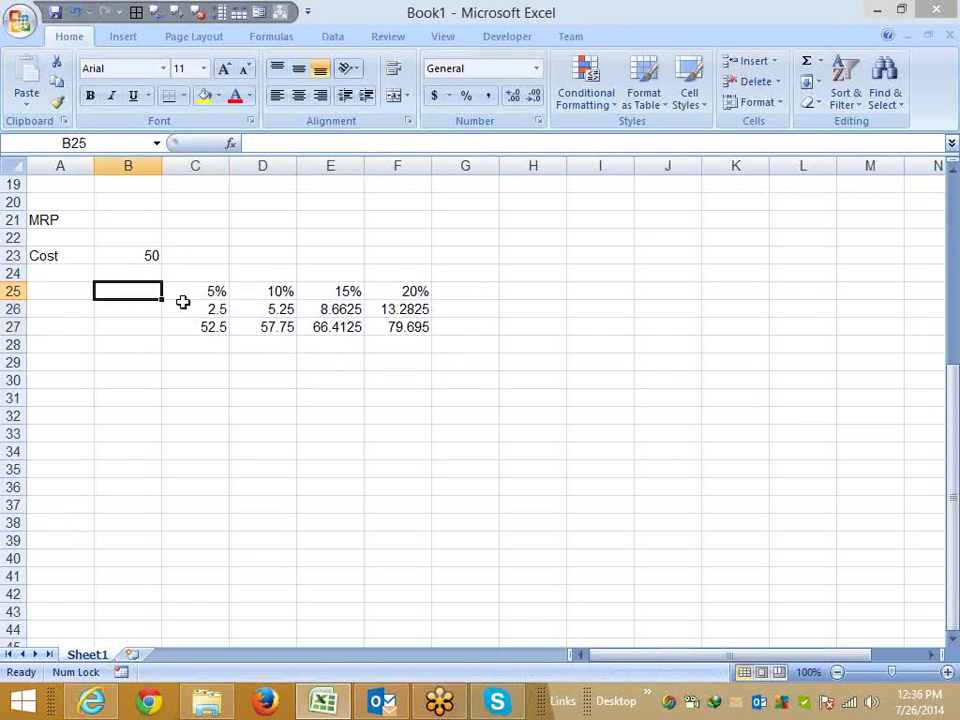
{"action": "left_click", "coordinate": [234, 283]}
{"action": "left_click", "coordinate": [222, 310]}
{"action": "left_click", "coordinate": [344, 145]}
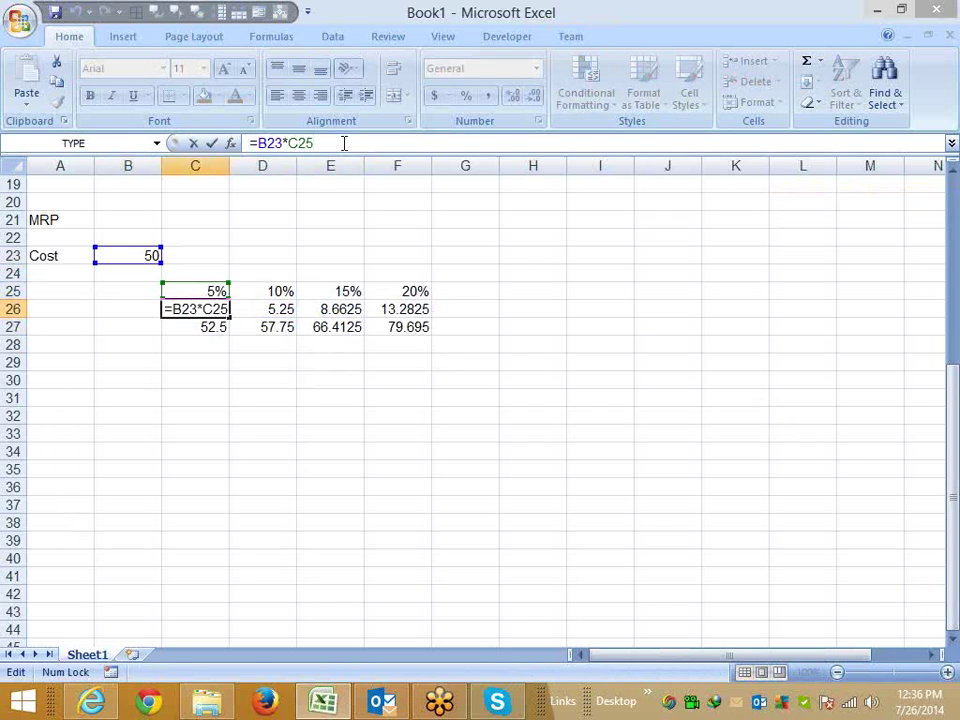
{"action": "key", "text": "BackSpace"}
{"action": "key", "text": "BackSpace"}
{"action": "key", "text": "BackSpace"}
{"action": "type", "text": "5"}
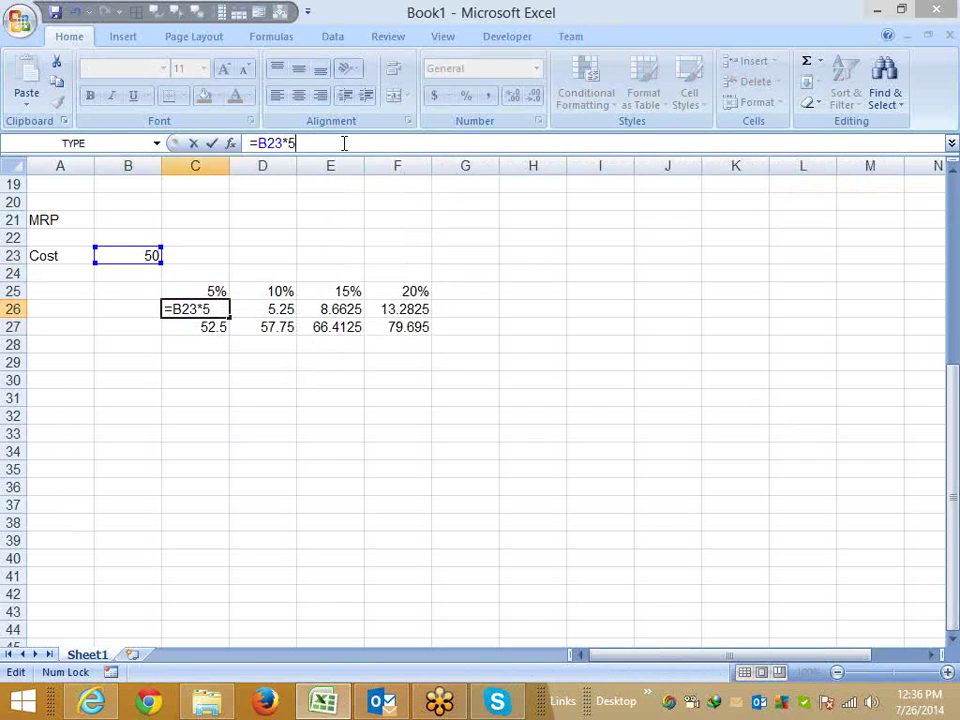
{"action": "type", "text": "%"}
{"action": "key", "text": "Return"}
{"action": "key", "text": "Right"}
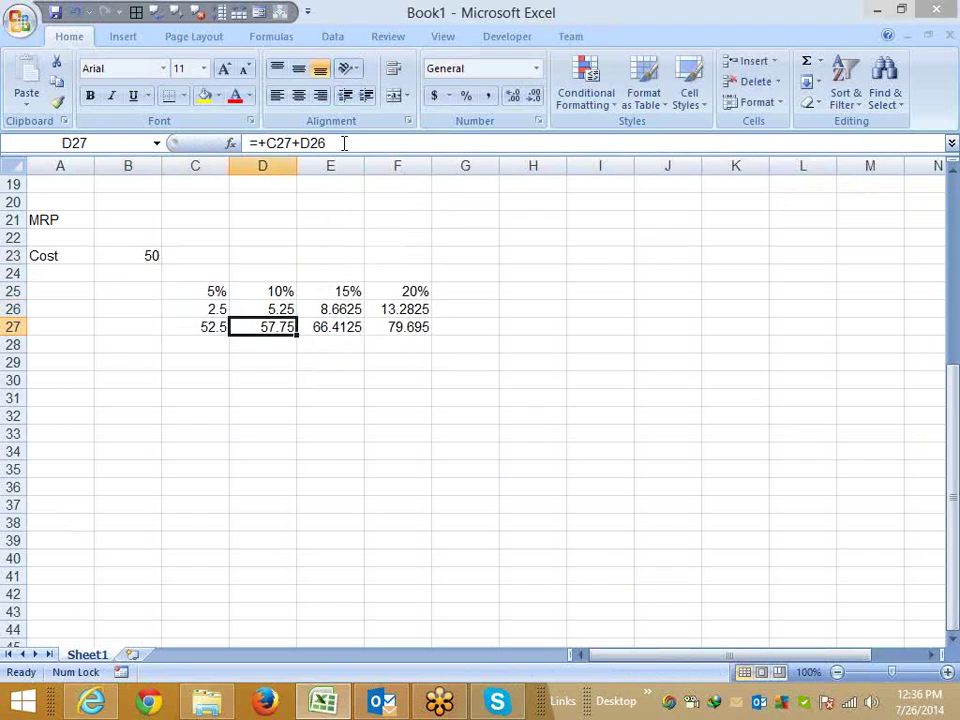
{"action": "key", "text": "Up"}
{"action": "key", "text": "F2"}
{"action": "key", "text": "BackSpace"}
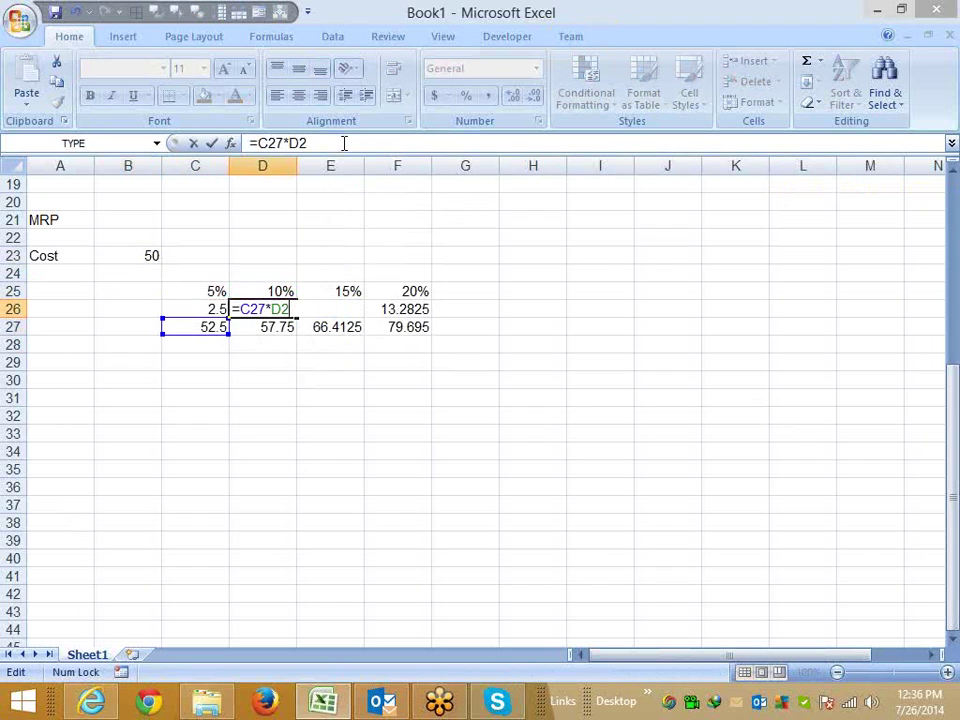
{"action": "key", "text": "BackSpace"}
{"action": "key", "text": "BackSpace"}
{"action": "type", "text": "10%"}
{"action": "key", "text": "Return"}
- Replace the row-25 rate references in E26 and F26 with fixed 15% and 20%
{"action": "key", "text": "Up"}
{"action": "key", "text": "Right"}
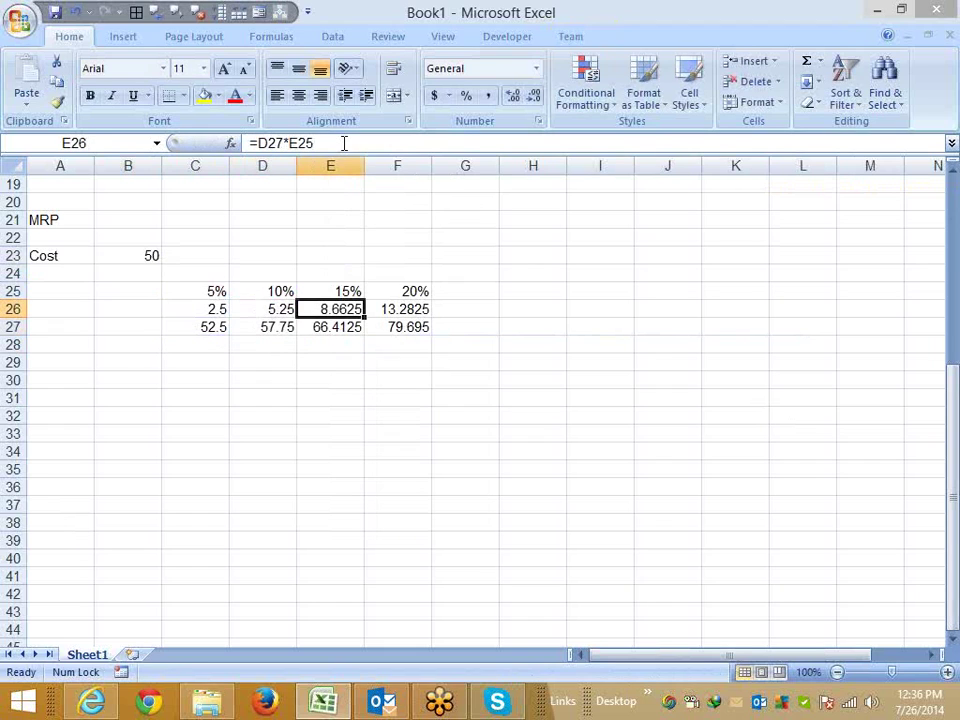
{"action": "key", "text": "F2"}
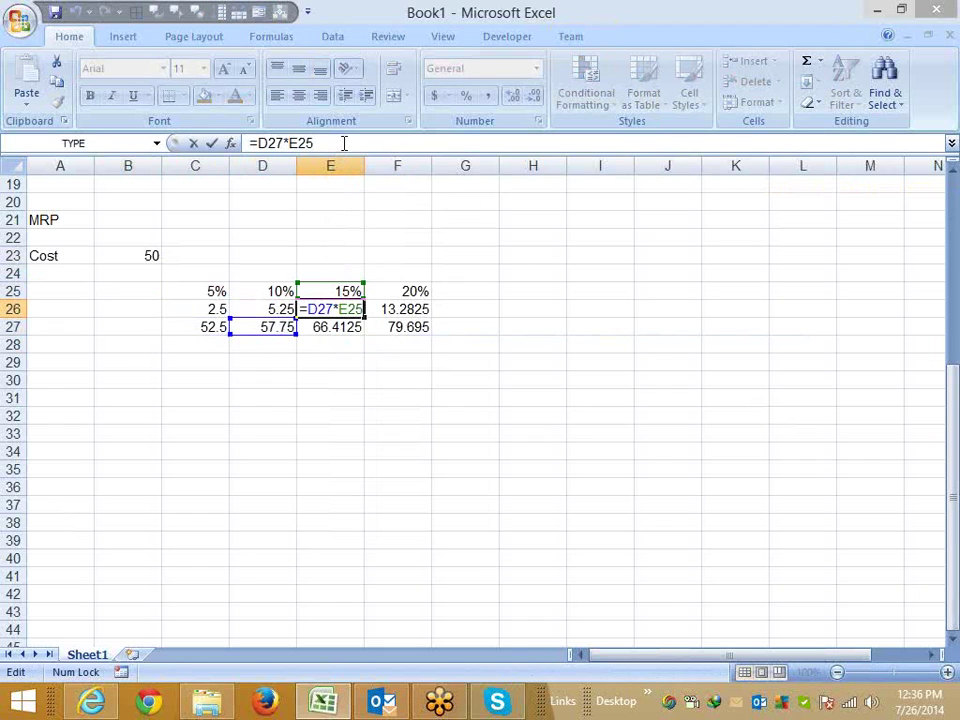
{"action": "key", "text": "BackSpace"}
{"action": "key", "text": "BackSpace"}
{"action": "key", "text": "BackSpace"}
{"action": "type", "text": "15"}
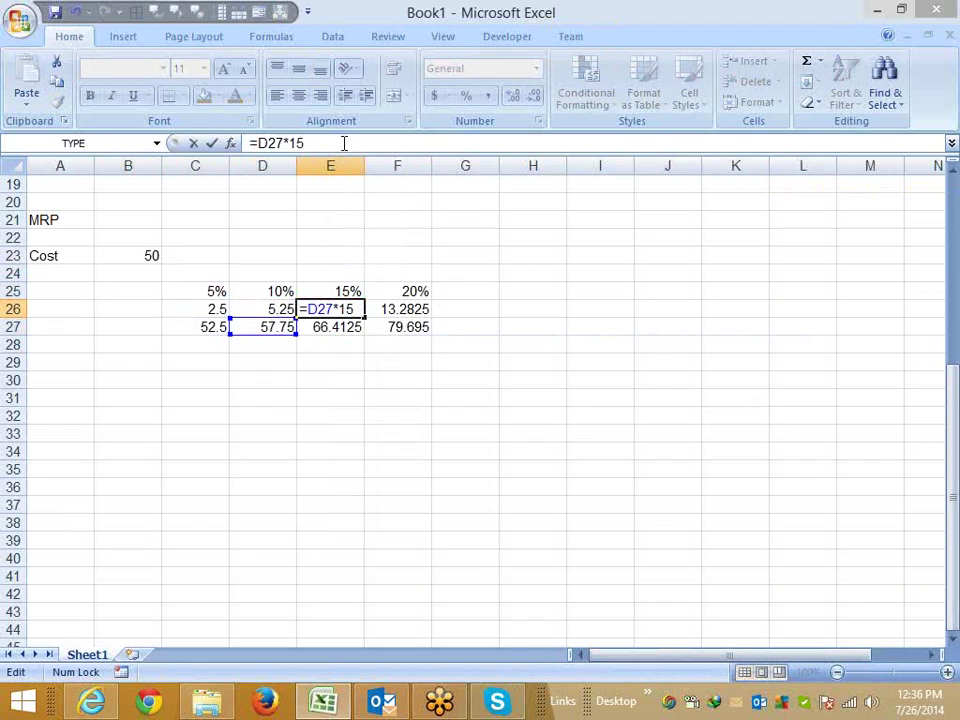
{"action": "type", "text": "%"}
{"action": "key", "text": "Return"}
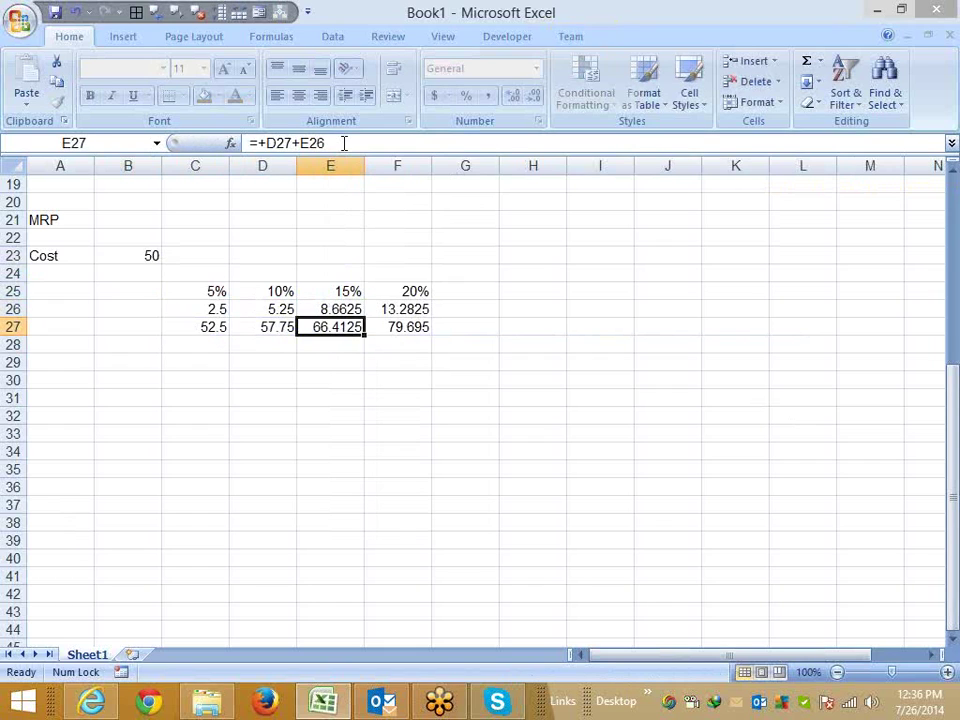
{"action": "key", "text": "Up"}
{"action": "key", "text": "Right"}
{"action": "key", "text": "F2"}
{"action": "key", "text": "BackSpace"}
{"action": "key", "text": "BackSpace"}
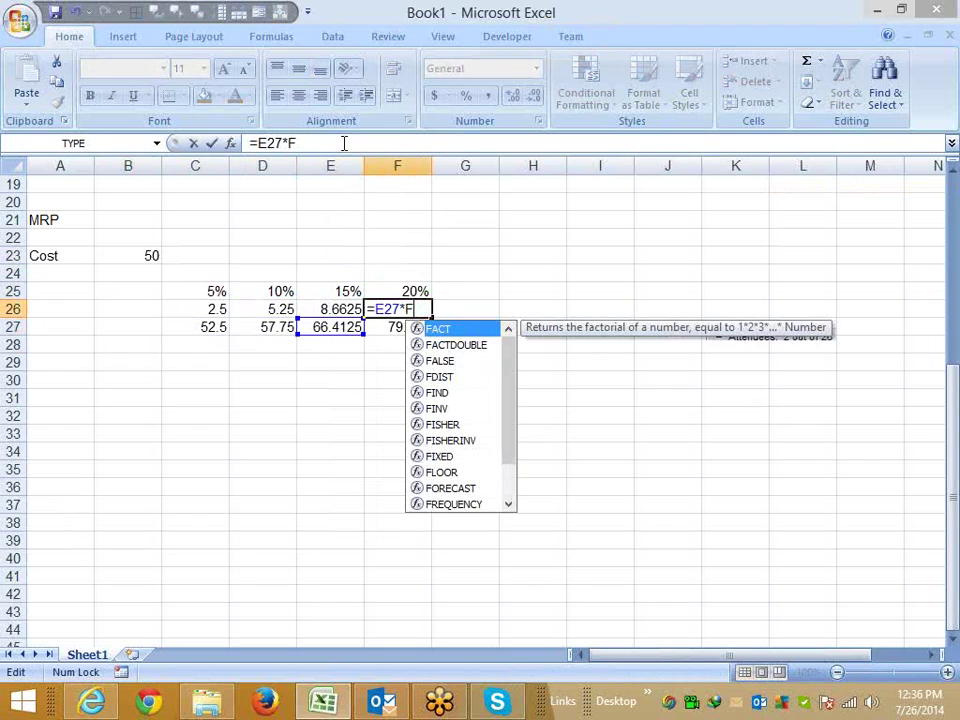
{"action": "key", "text": "BackSpace"}
{"action": "type", "text": "2"}
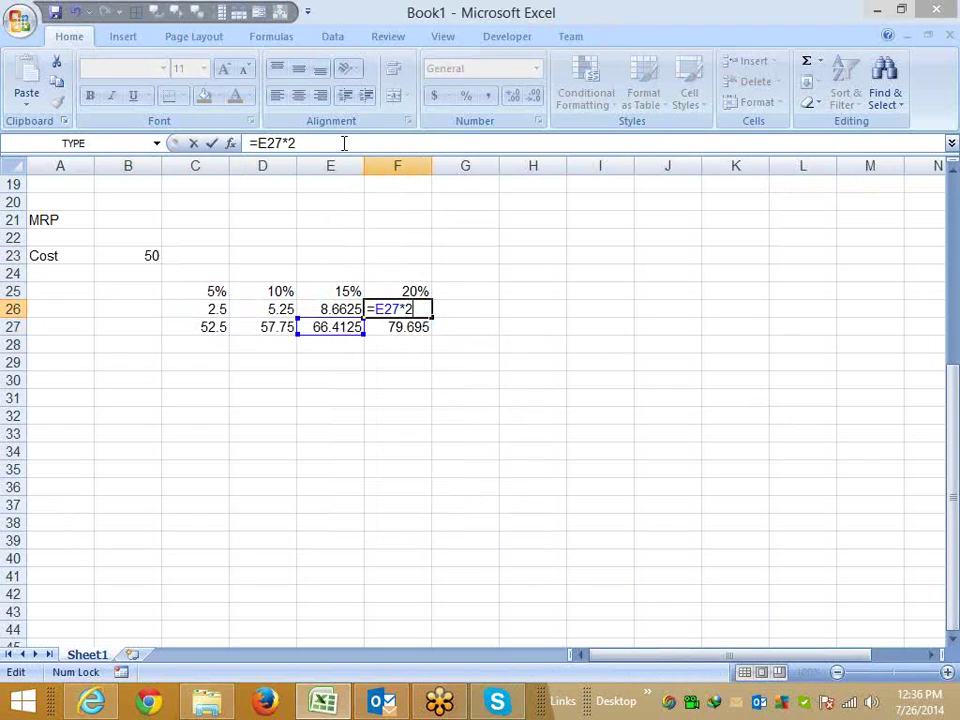
{"action": "type", "text": "0%"}
{"action": "key", "text": "Return"}
- Clear the 5%–20% rate labels from row 25
{"action": "key", "text": "Up"}
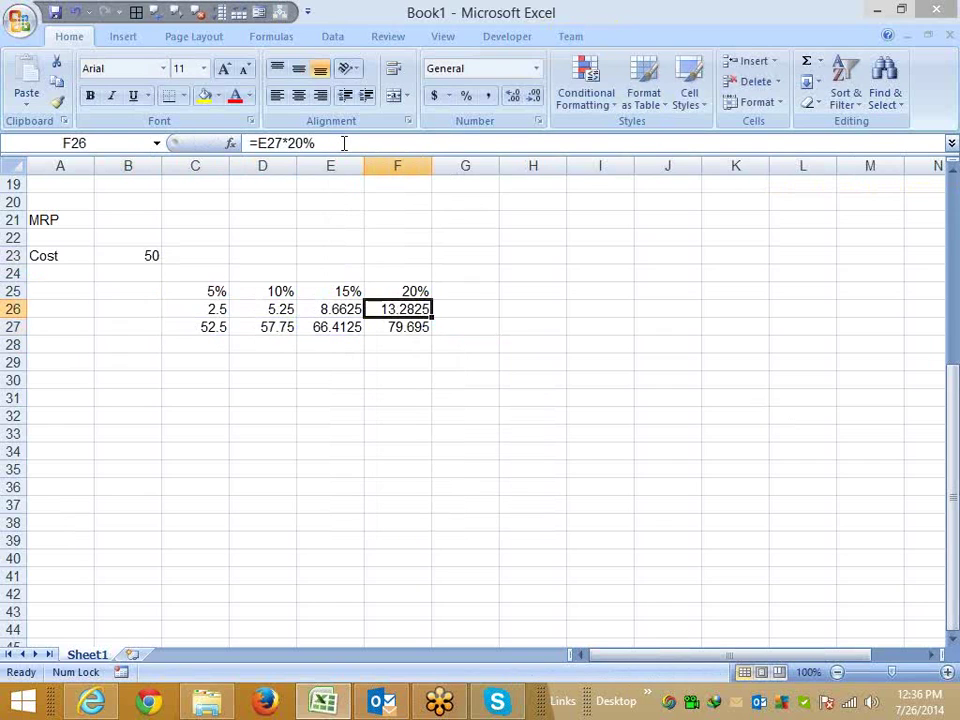
{"action": "key", "text": "Up"}
{"action": "key", "text": "shift+Left"}
{"action": "key", "text": "shift+Left"}
{"action": "key", "text": "shift+Left"}
{"action": "key", "text": "Delete"}
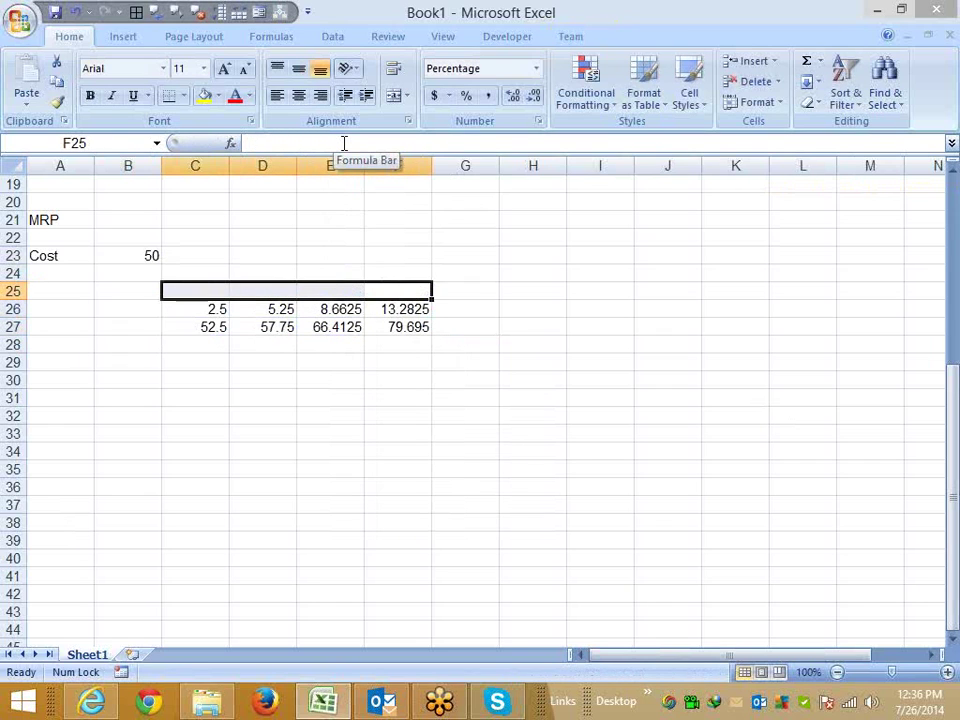
- Rewrite C27's formula as =(B23*5%)+B23 so it still shows 52.5
{"action": "left_click", "coordinate": [214, 309]}
{"action": "left_click", "coordinate": [214, 327]}
{"action": "left_click", "coordinate": [214, 307], "text": "shift"}
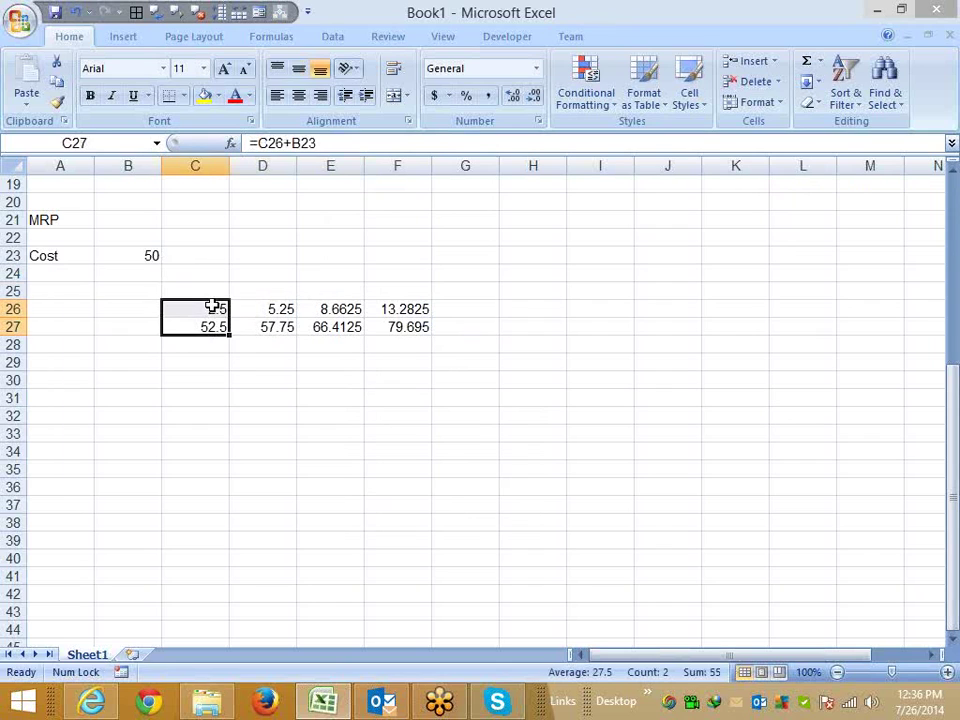
{"action": "left_click", "coordinate": [237, 362]}
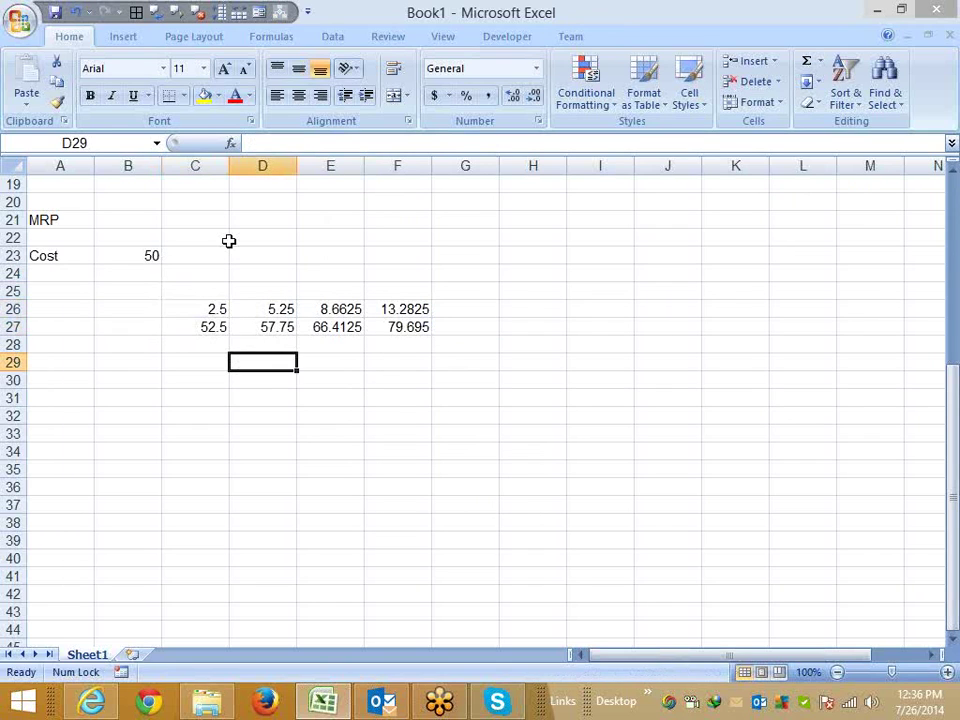
{"action": "double_click", "coordinate": [214, 309]}
{"action": "key", "text": "Escape"}
{"action": "left_click", "coordinate": [217, 327]}
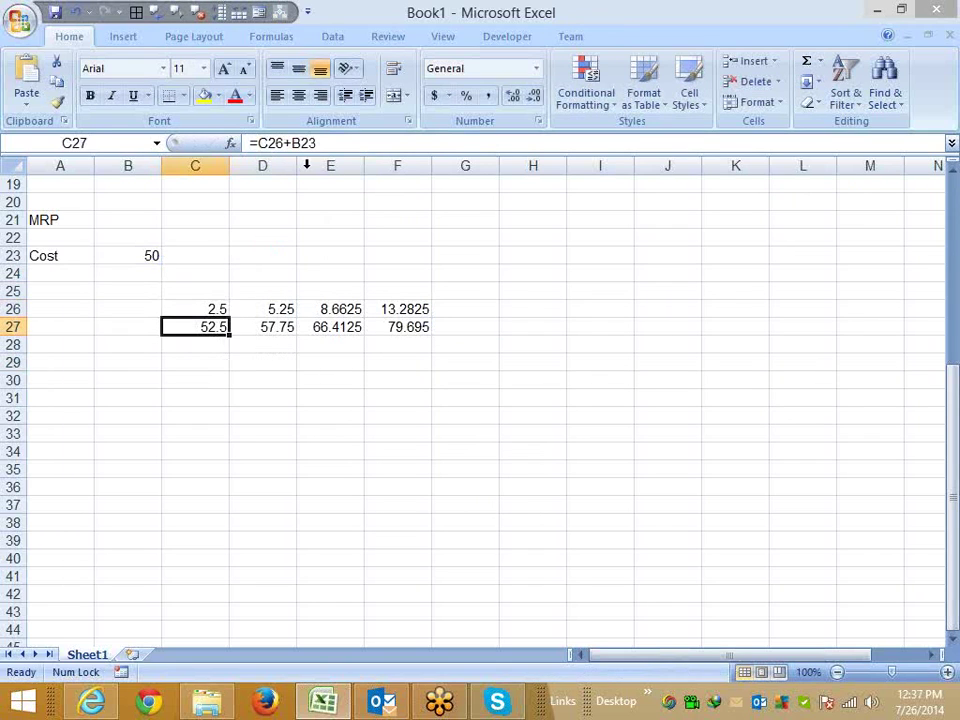
{"action": "key", "text": "F2"}
{"action": "key", "text": "Left"}
{"action": "key", "text": "Left"}
{"action": "key", "text": "Left"}
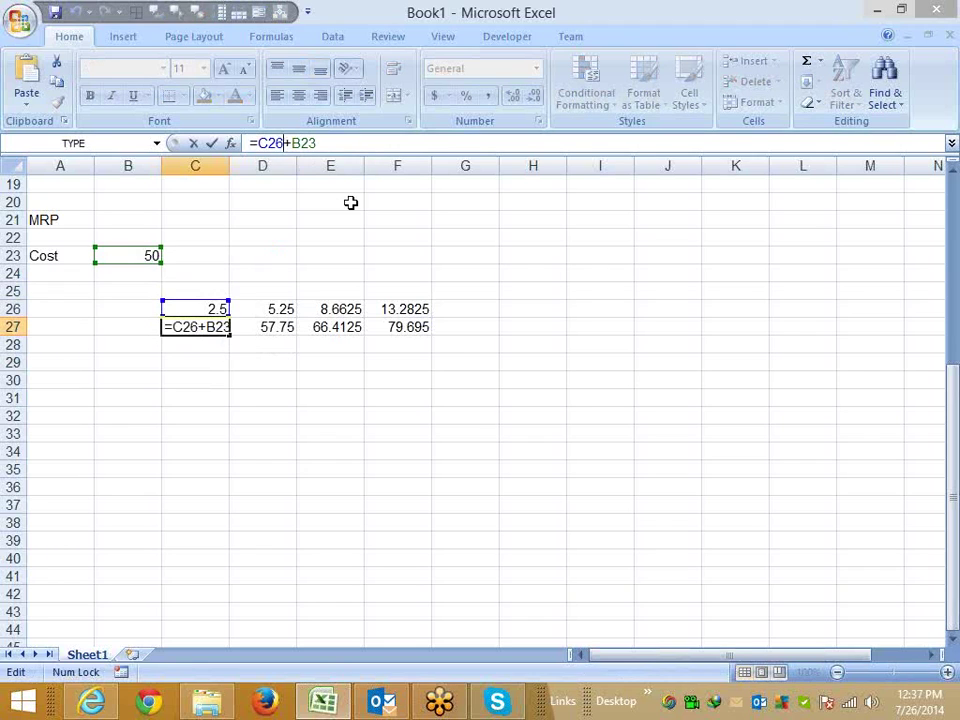
{"action": "key", "text": "BackSpace"}
{"action": "key", "text": "BackSpace"}
{"action": "key", "text": "BackSpace"}
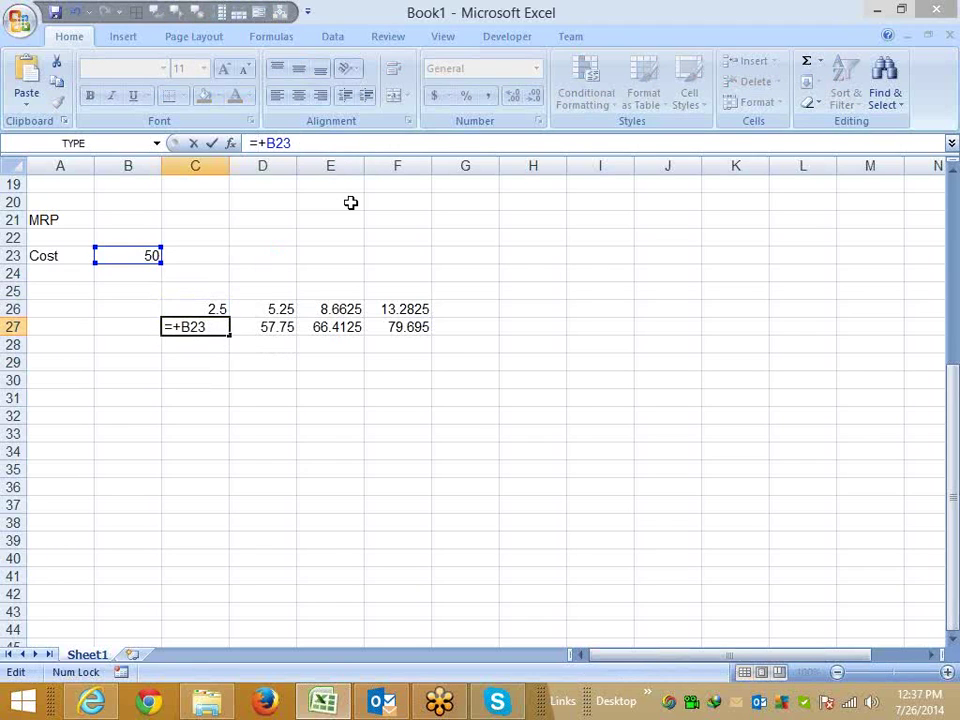
{"action": "type", "text": "()"}
{"action": "key", "text": "Left"}
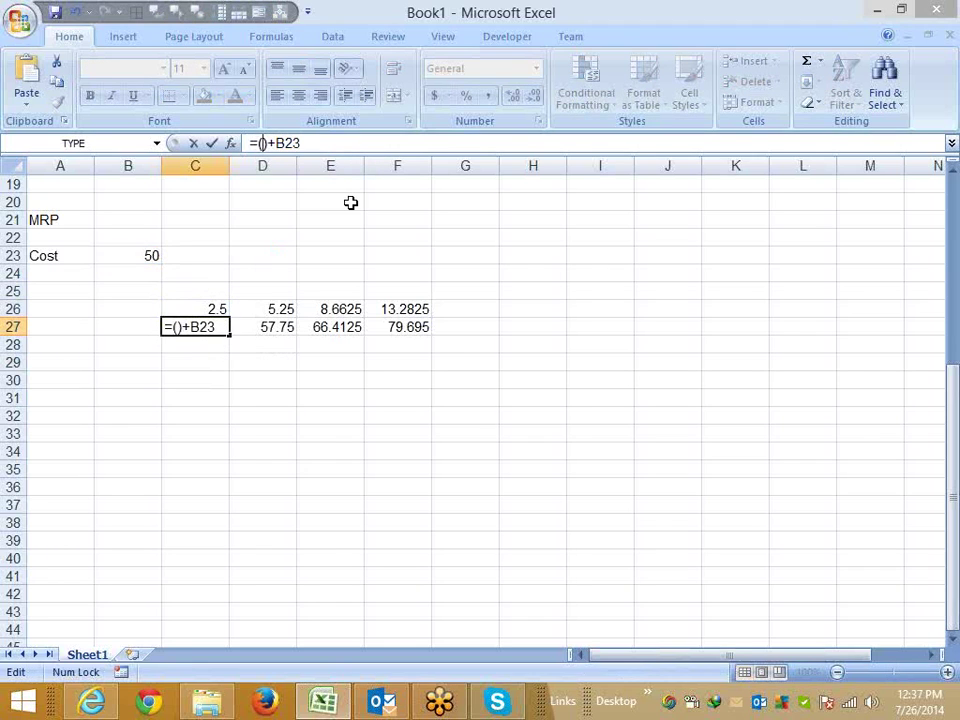
{"action": "type", "text": "B23*5%"}
{"action": "key", "text": "Return"}
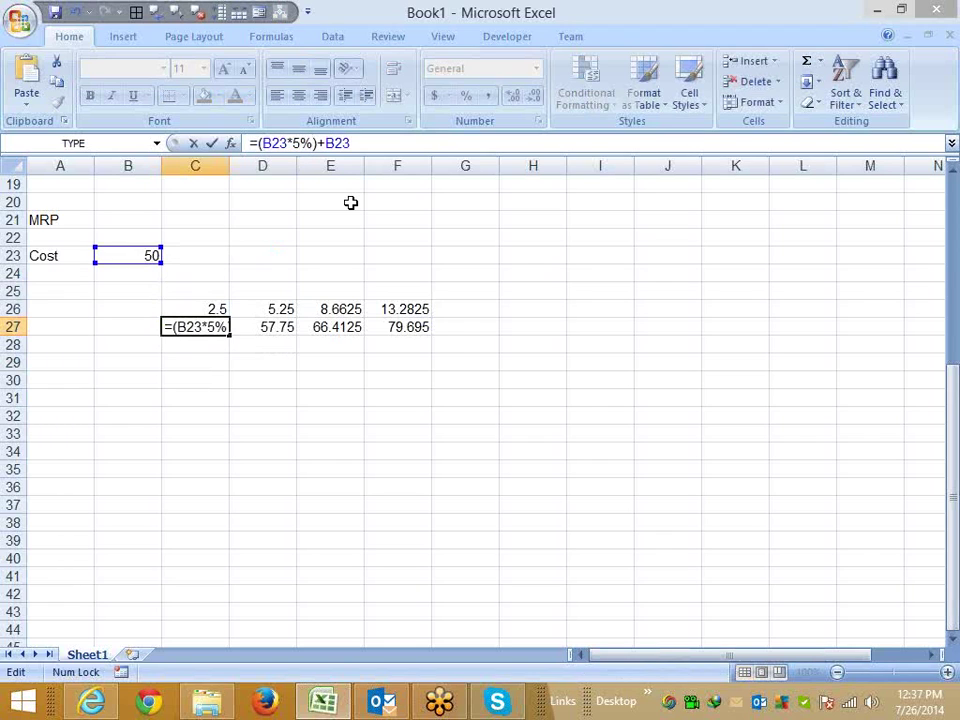
- Delete the 2.5 increment from C26
{"action": "key", "text": "shift+Return"}
{"action": "key", "text": "Delete"}
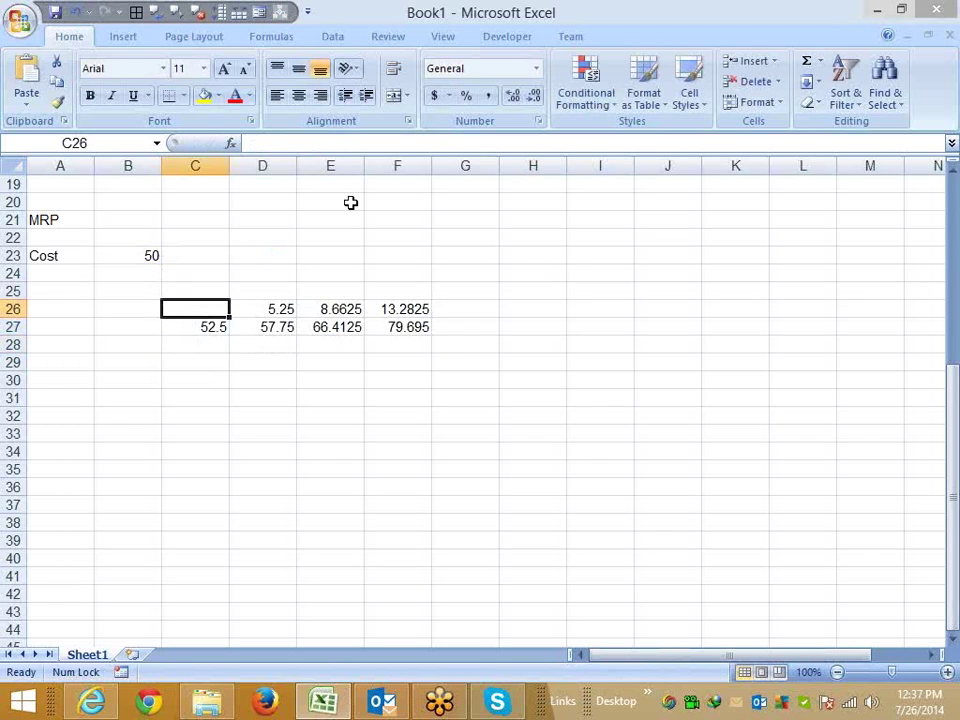
{"action": "key", "text": "Down"}
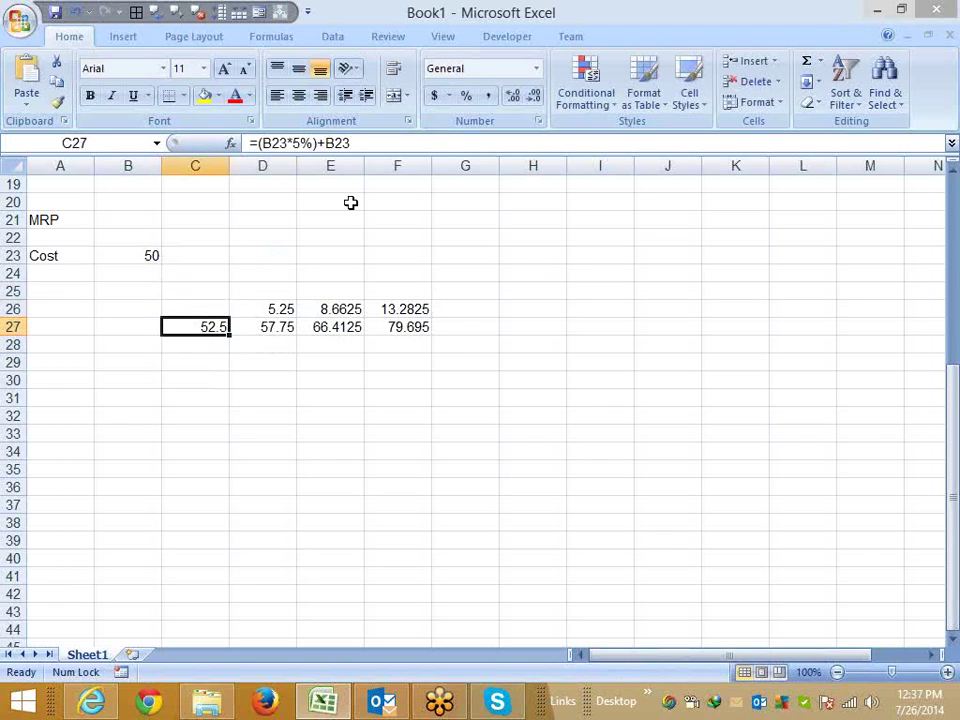
- Replace the C27 reference in D26's formula with the pasted (B23*5%)+B23 expression
{"action": "left_click", "coordinate": [287, 307]}
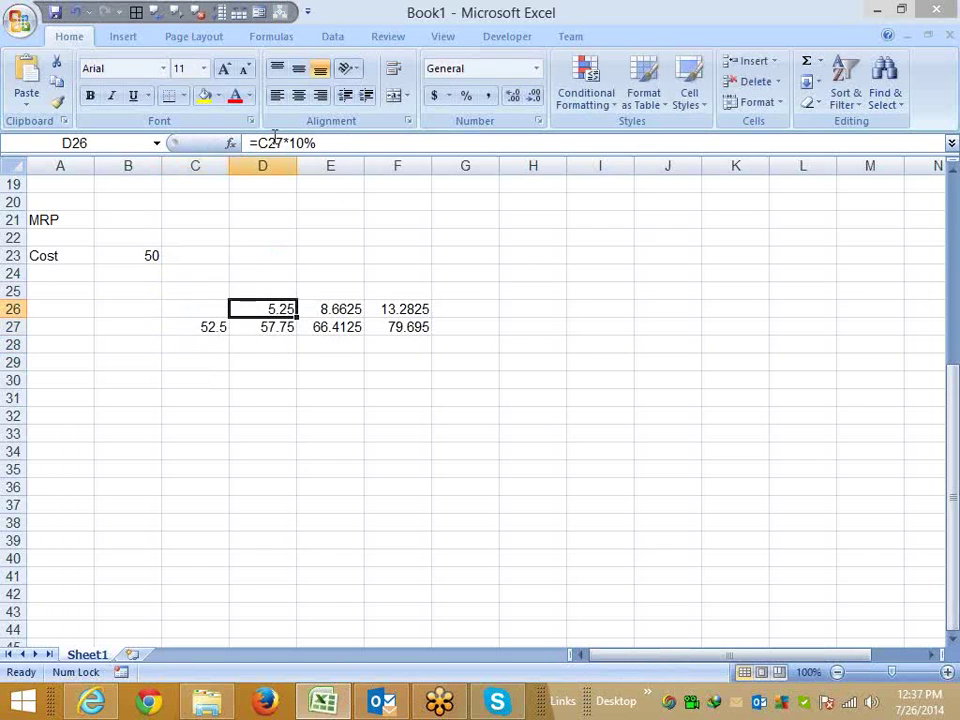
{"action": "double_click", "coordinate": [242, 312]}
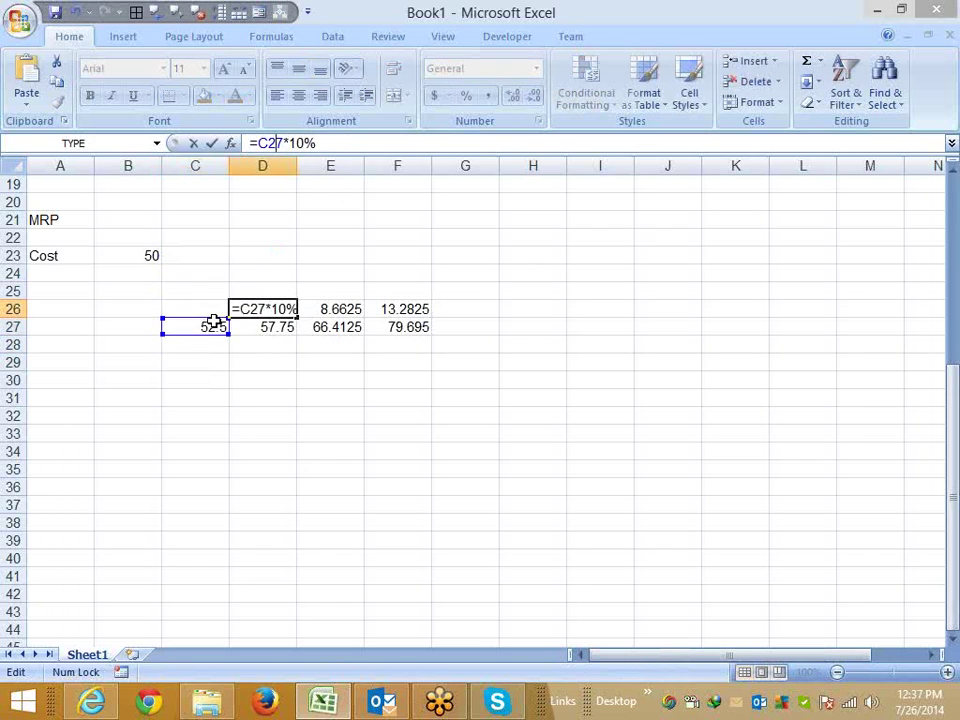
{"action": "left_click", "coordinate": [200, 327]}
{"action": "left_click_drag", "start_coordinate": [350, 143], "coordinate": [259, 143]}
{"action": "key", "text": "ctrl+c"}
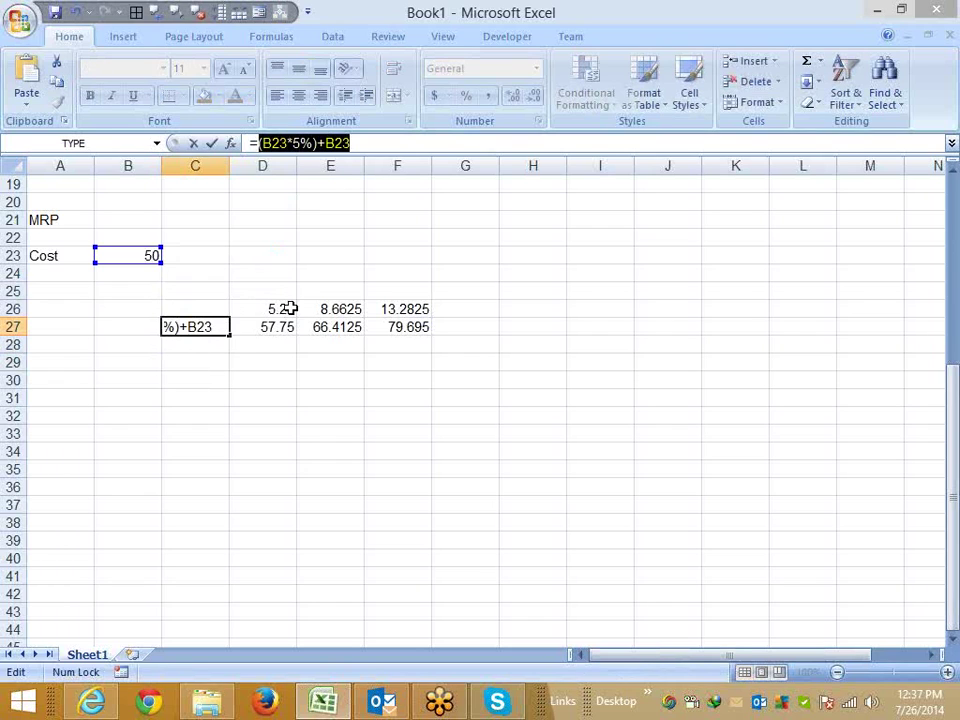
{"action": "key", "text": "Escape"}
{"action": "double_click", "coordinate": [288, 309]}
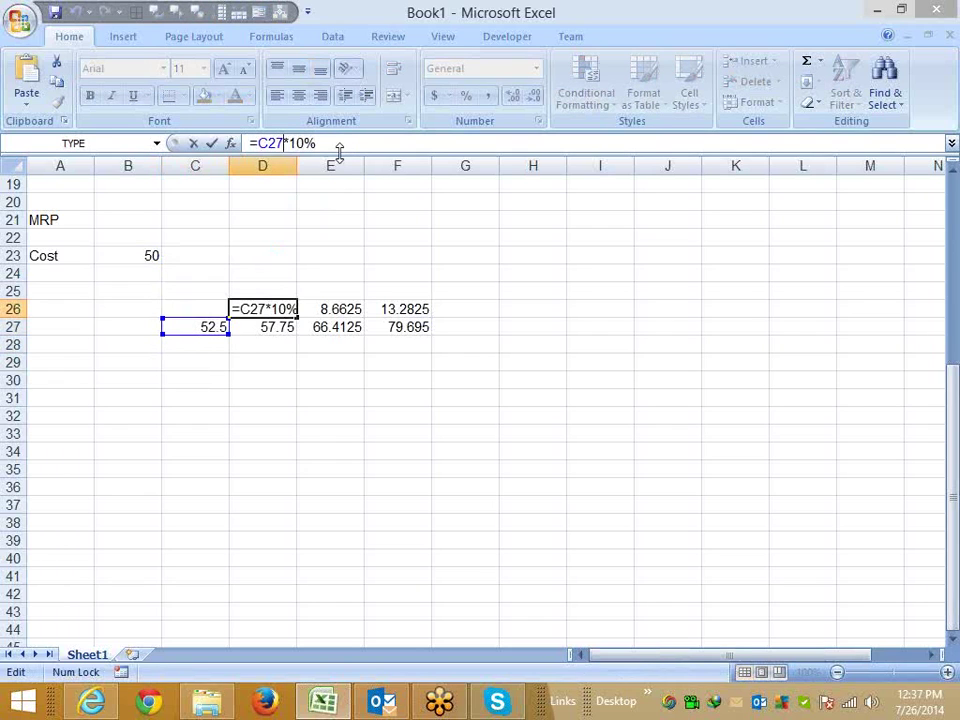
{"action": "key", "text": "shift+Left"}
{"action": "key", "text": "shift+Left"}
{"action": "key", "text": "shift+Left"}
{"action": "type", "text": "("}
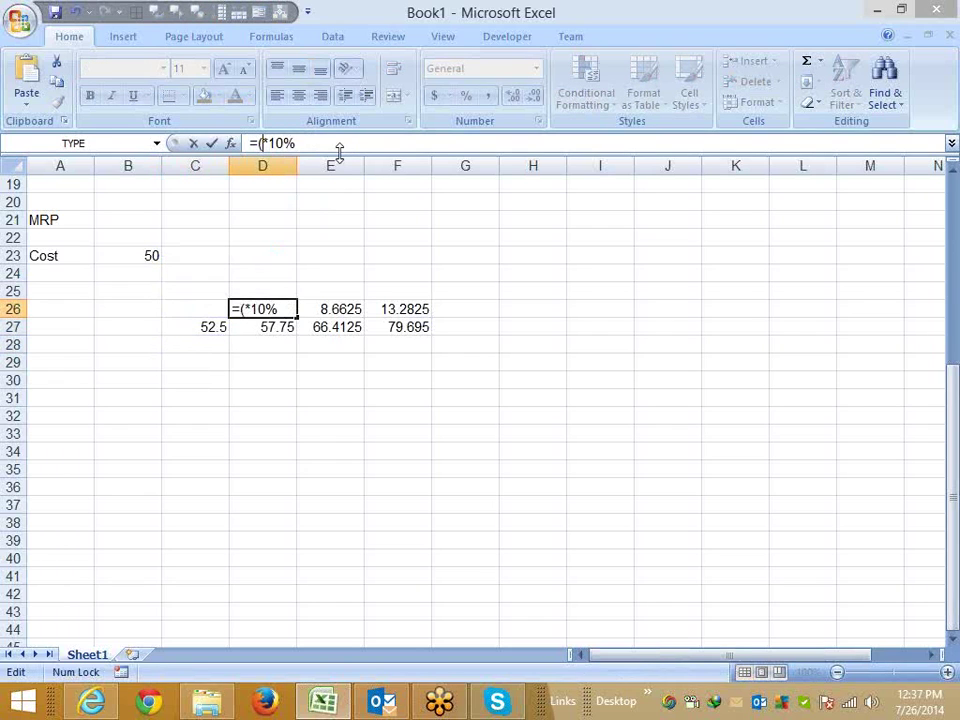
{"action": "type", "text": ")"}
{"action": "key", "text": "Left"}
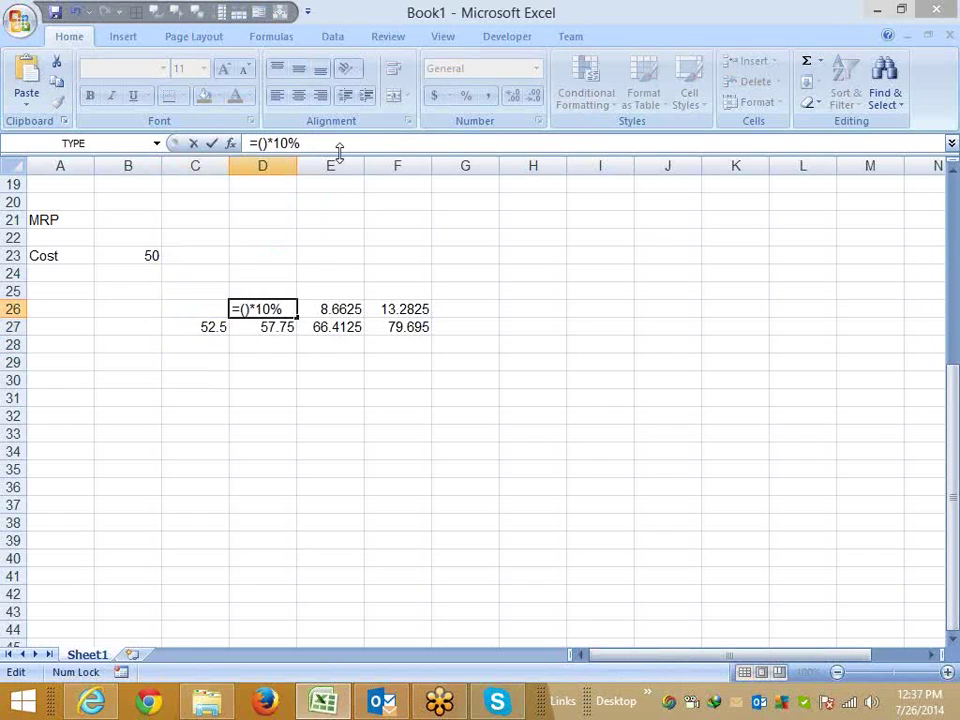
{"action": "key", "text": "ctrl+v"}
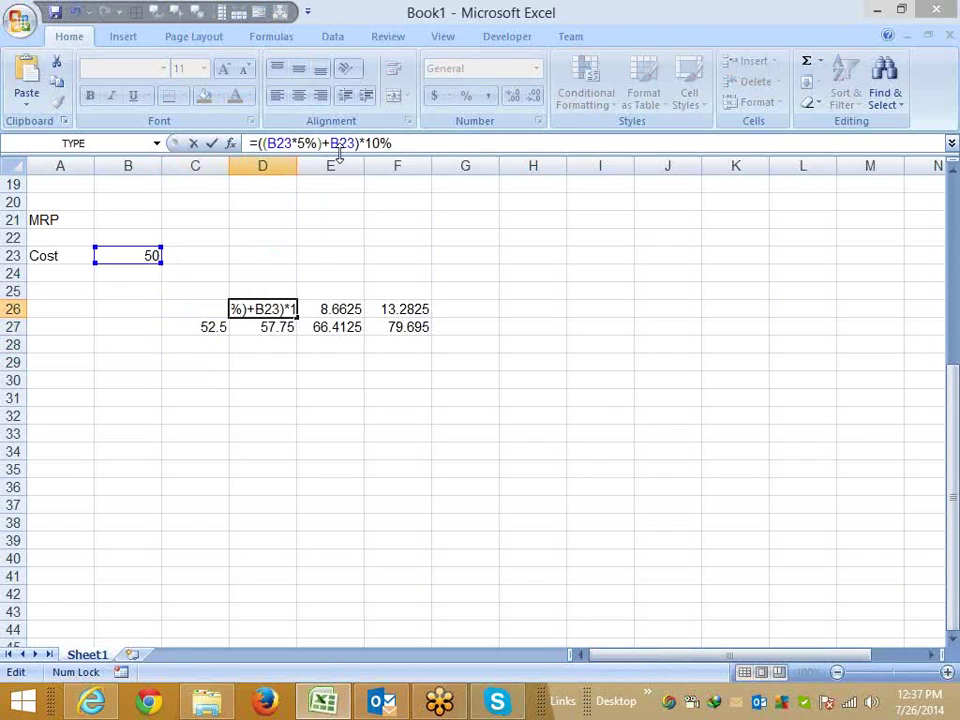
{"action": "key", "text": "Return"}
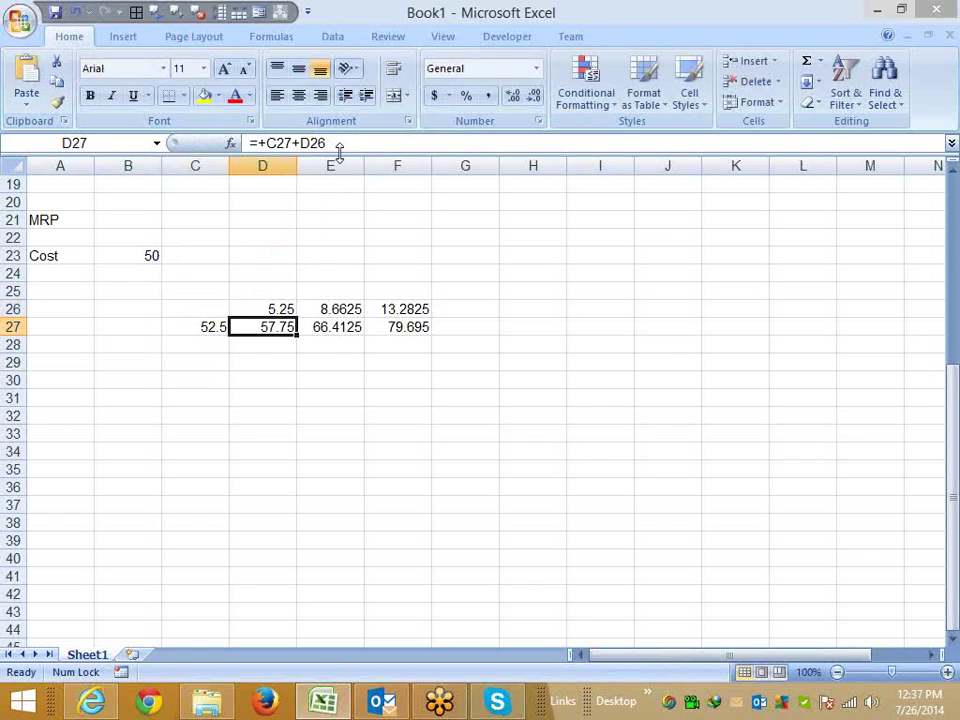
- Bracket the C27 reference in D27's formula and clear the helper value from C27
{"action": "key", "text": "Up"}
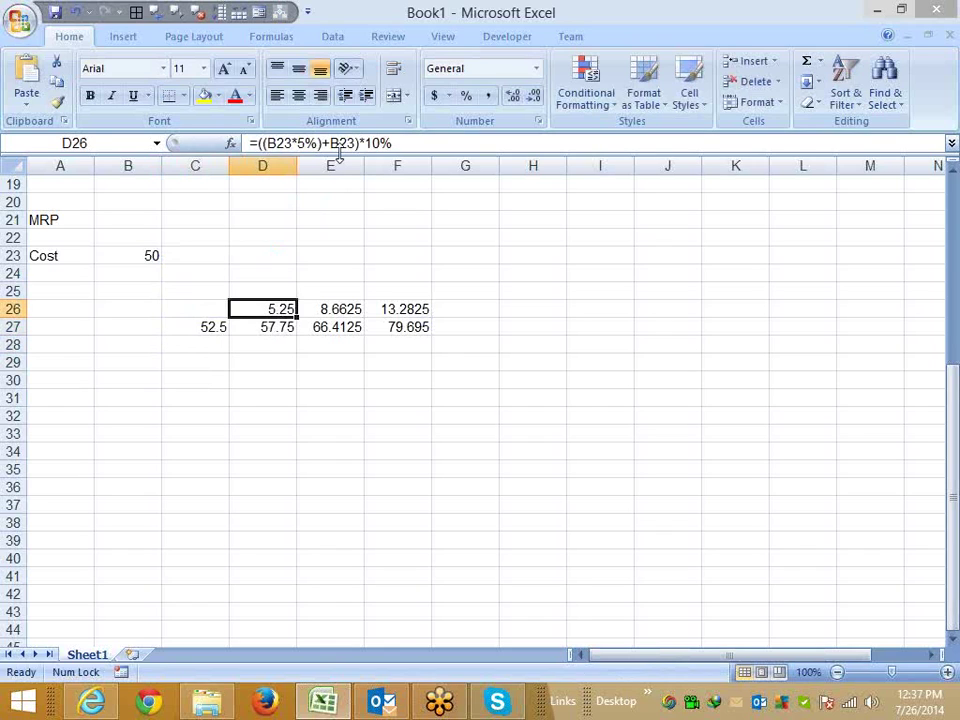
{"action": "key", "text": "Down"}
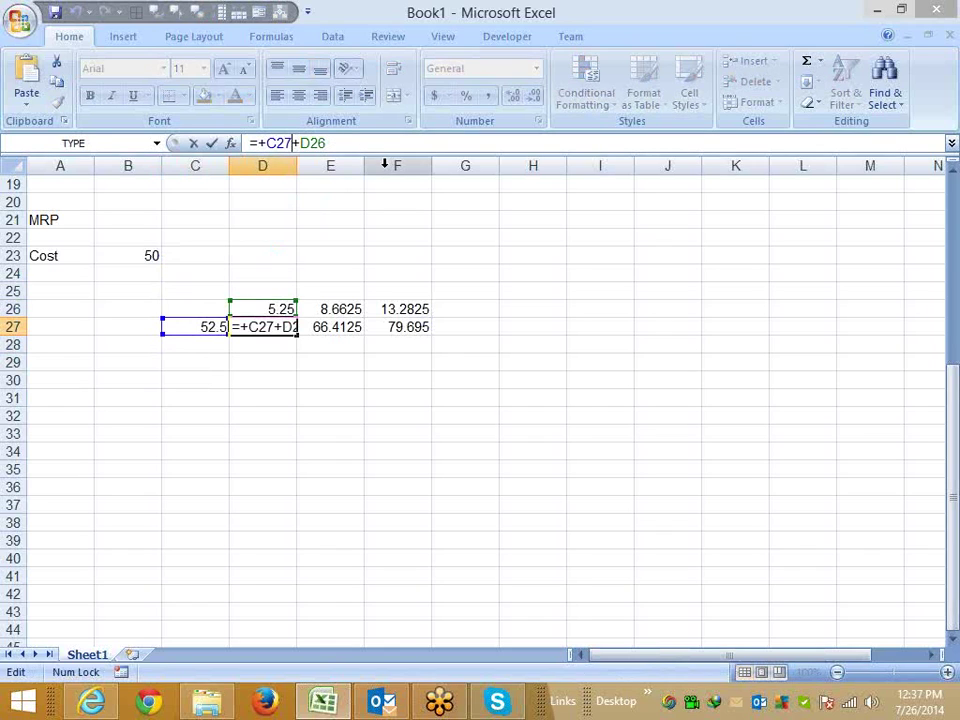
{"action": "key", "text": "shift+Left"}
{"action": "key", "text": "shift+Left"}
{"action": "key", "text": "shift+Left"}
{"action": "key", "text": "shift+Left"}
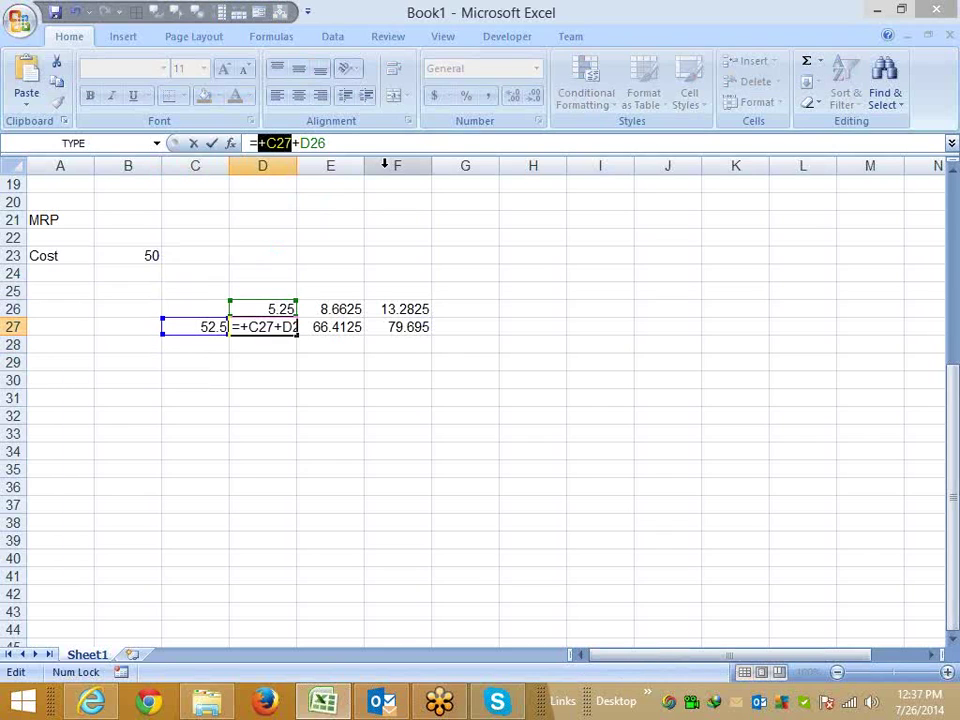
{"action": "type", "text": "()"}
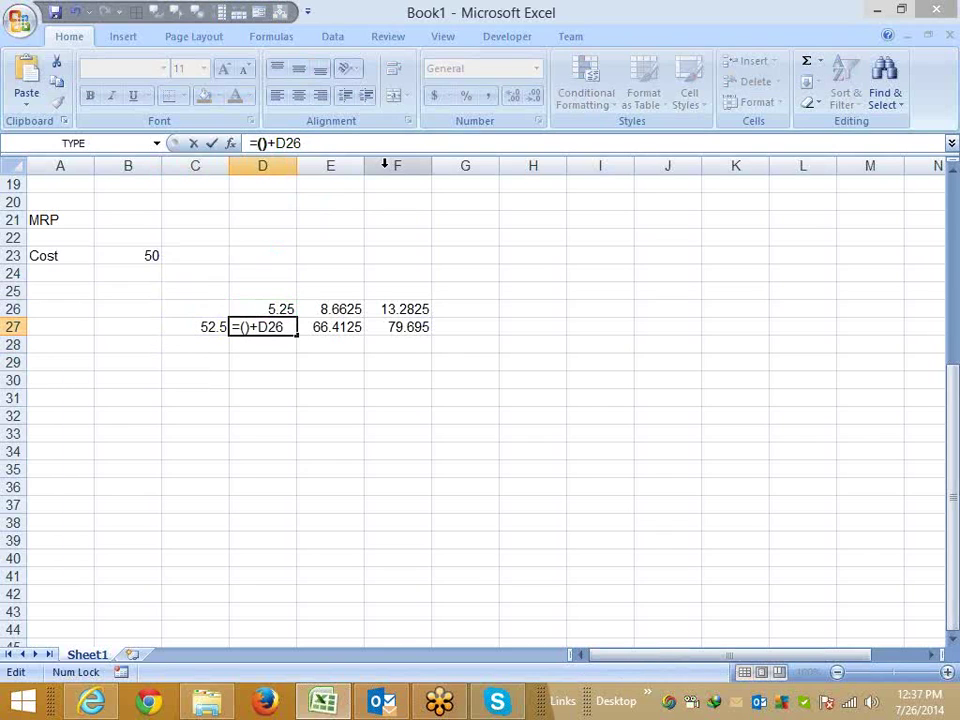
{"action": "key", "text": "Return"}
{"action": "key", "text": "Up"}
{"action": "key", "text": "Left"}
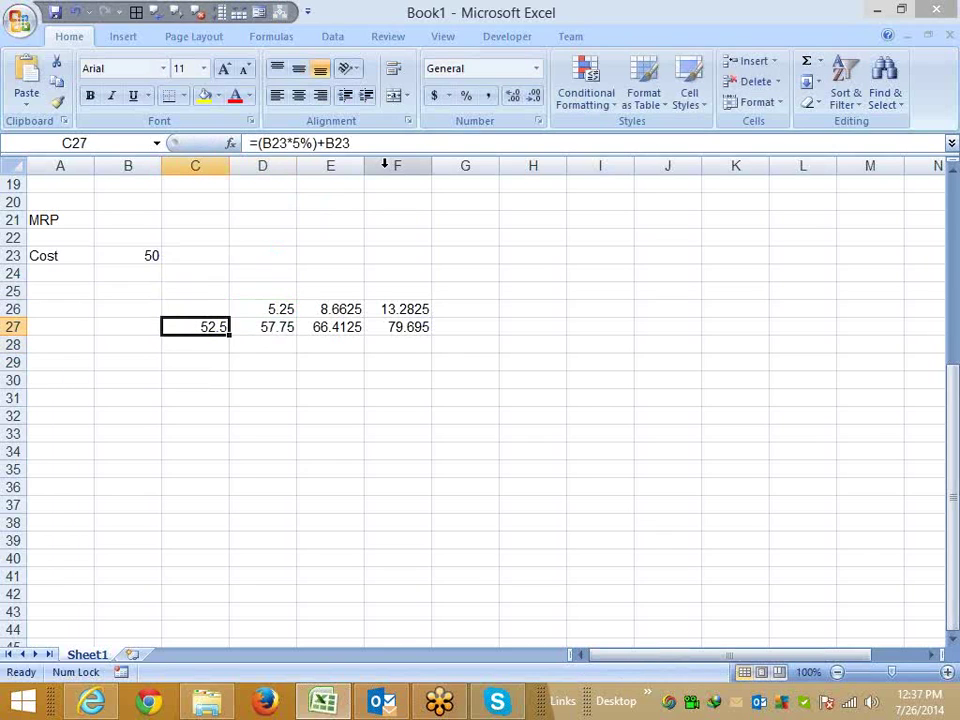
{"action": "key", "text": "Delete"}
- Paste D26's 10% expression into D27 so it computes 57.75 alone, then clear D26
{"action": "key", "text": "Right"}
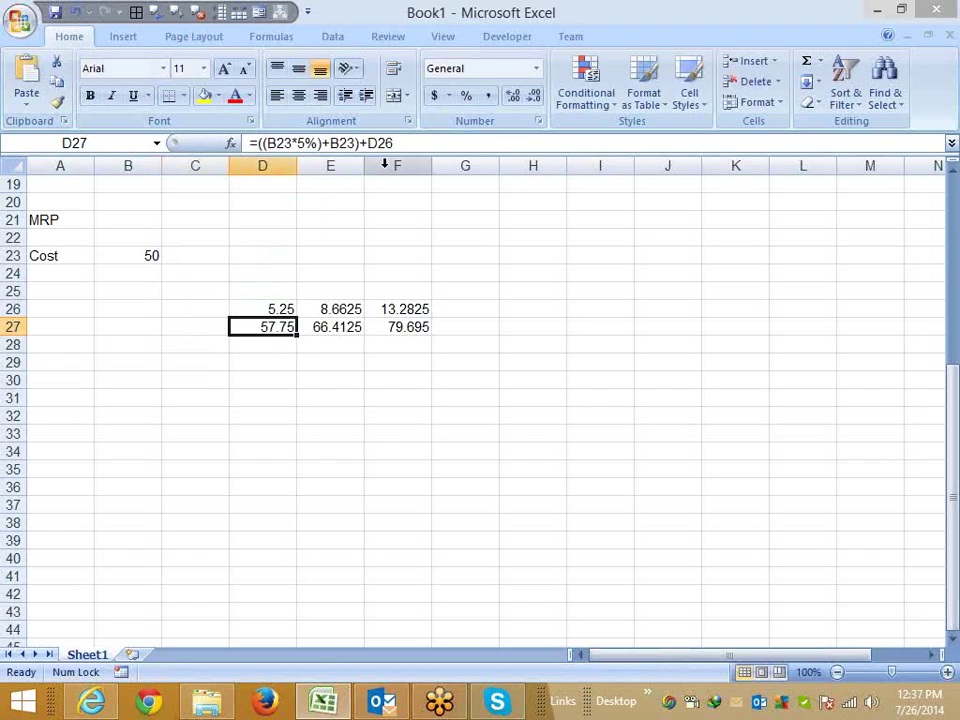
{"action": "key", "text": "Up"}
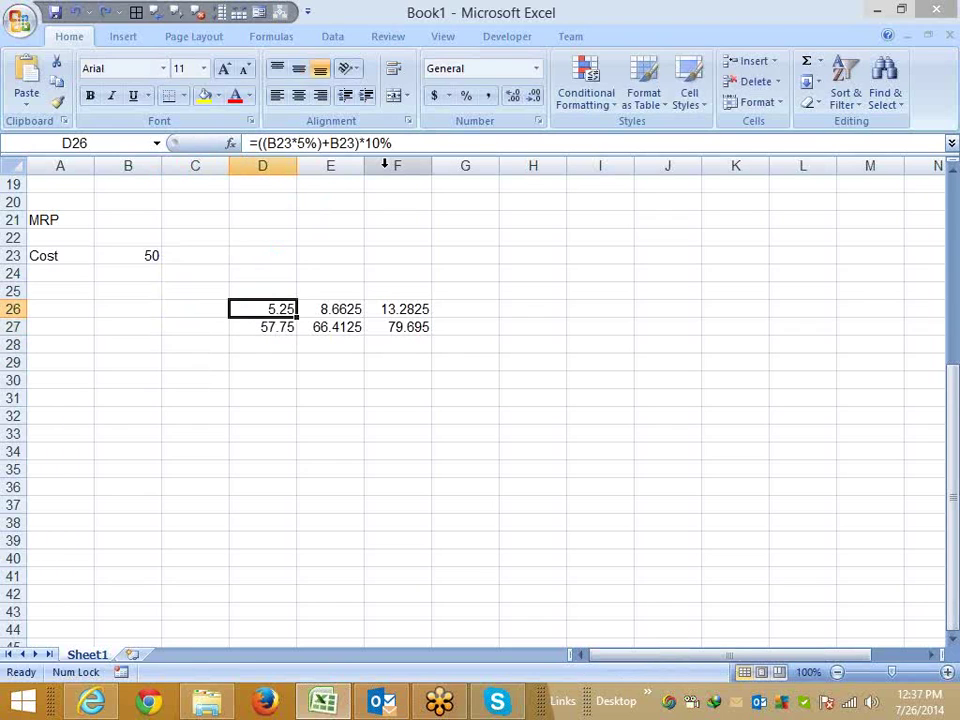
{"action": "left_click_drag", "start_coordinate": [405, 143], "coordinate": [298, 313]}
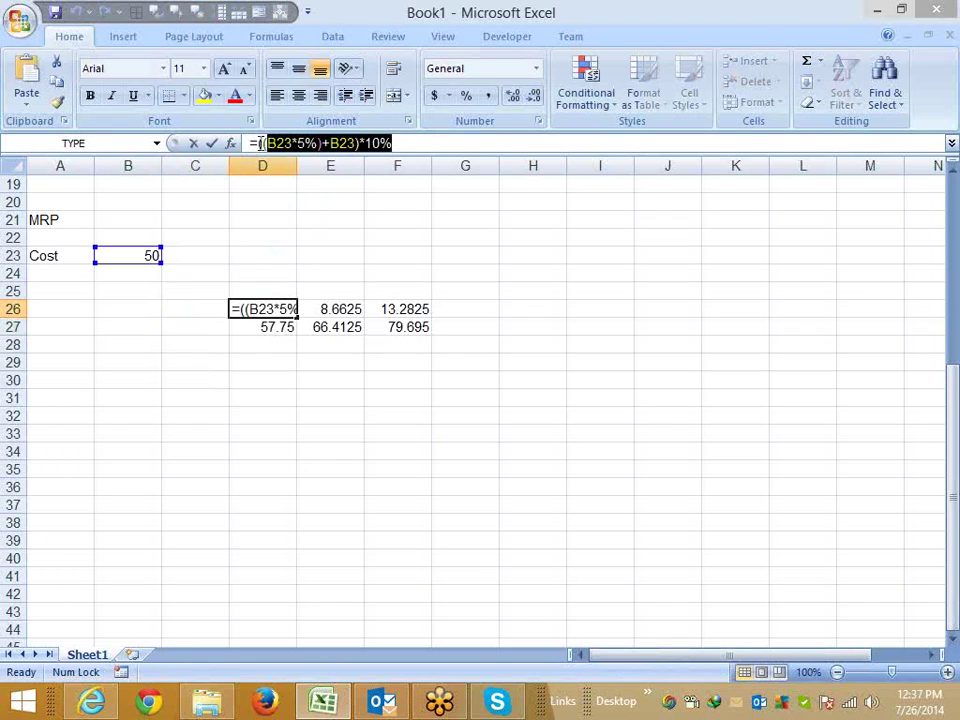
{"action": "key", "text": "Escape"}
{"action": "key", "text": "Down"}
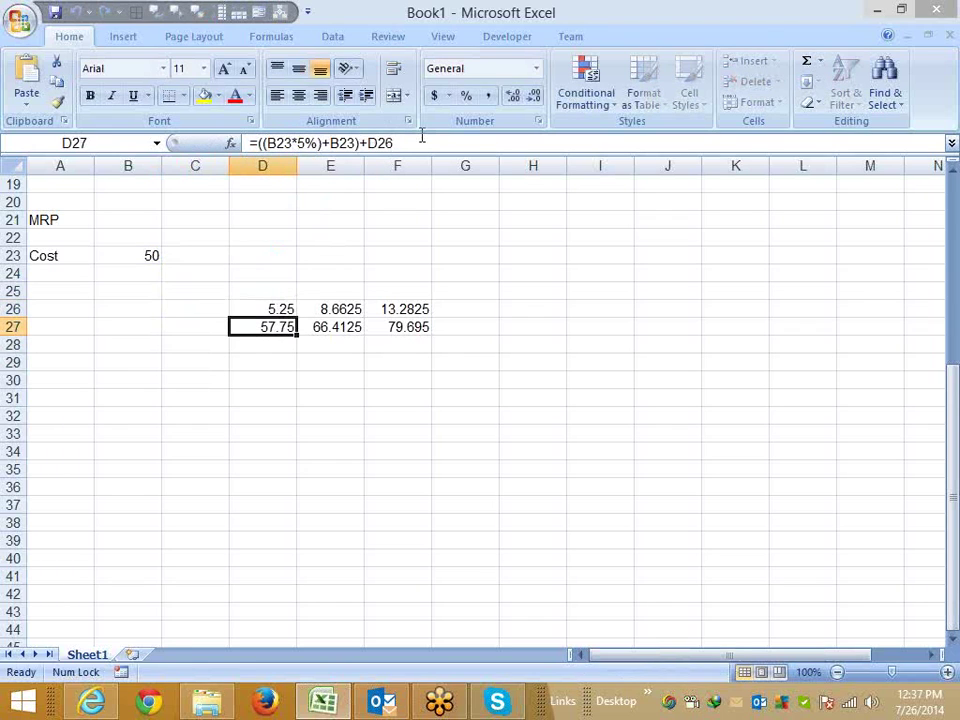
{"action": "left_click", "coordinate": [422, 137]}
{"action": "key", "text": "BackSpace"}
{"action": "key", "text": "BackSpace"}
{"action": "key", "text": "BackSpace"}
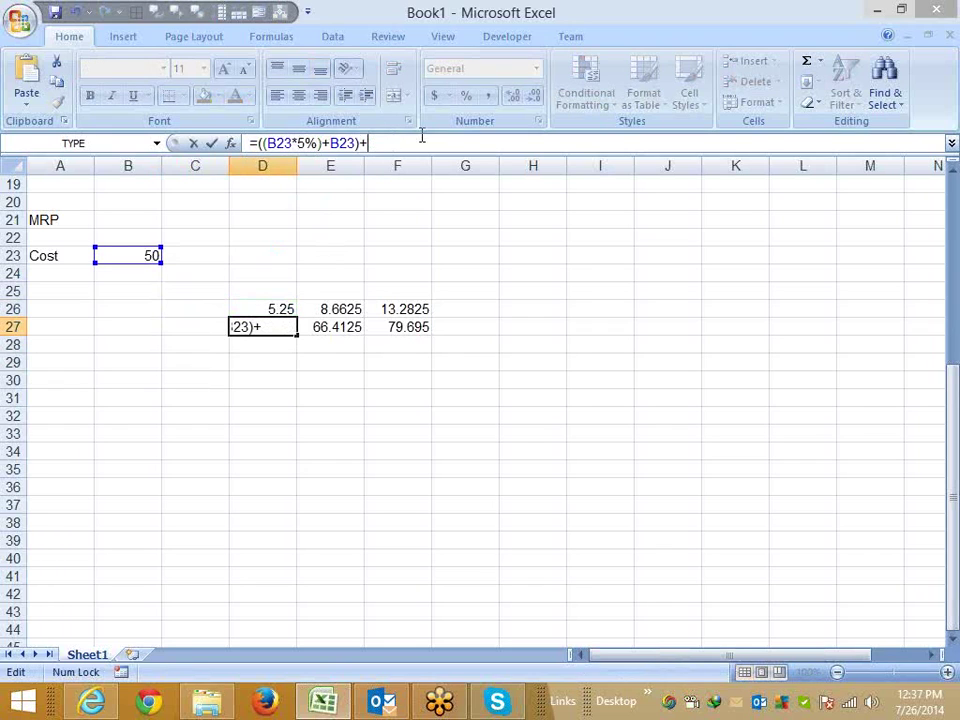
{"action": "type", "text": "()"}
{"action": "type", "text": "((B23*5%)+B23)*10%"}
{"action": "key", "text": "shift+Return"}
{"action": "key", "text": "Delete"}
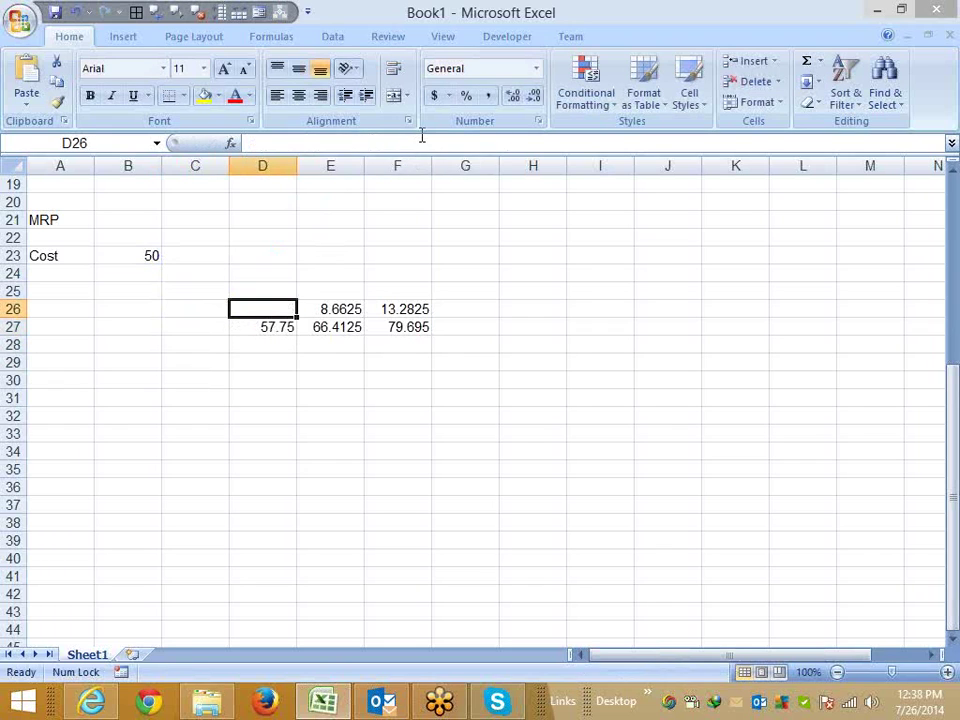
{"action": "key", "text": "Down"}
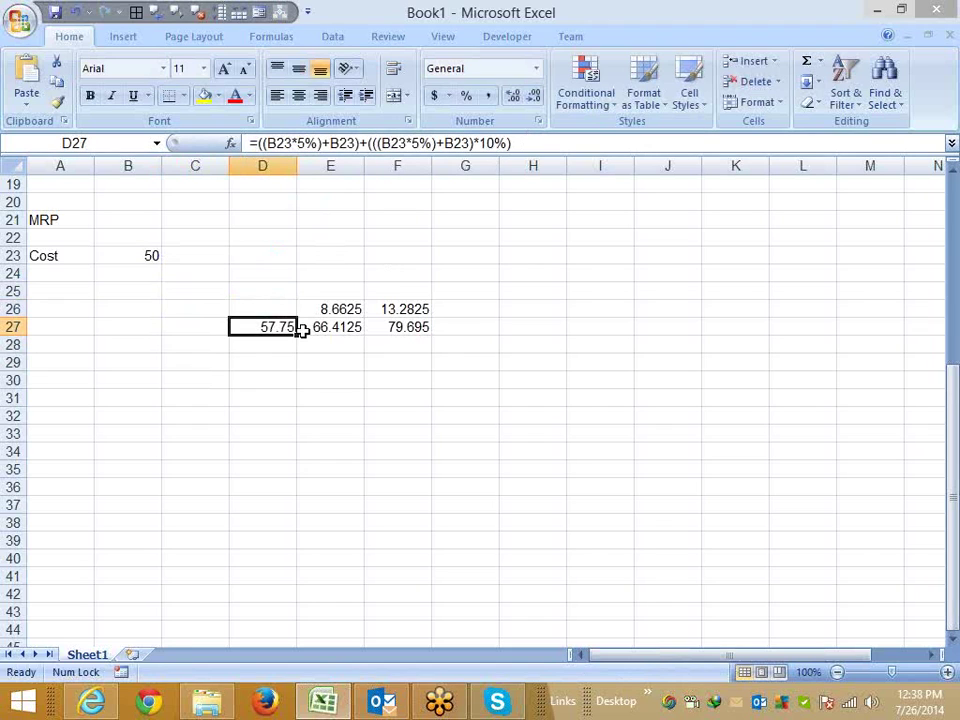
- Copy D27's full formula and paste it in place of the D27 reference in E26's formula
{"action": "key", "text": "F2"}
{"action": "key", "text": "shift+Home"}
{"action": "key", "text": "ctrl+c"}
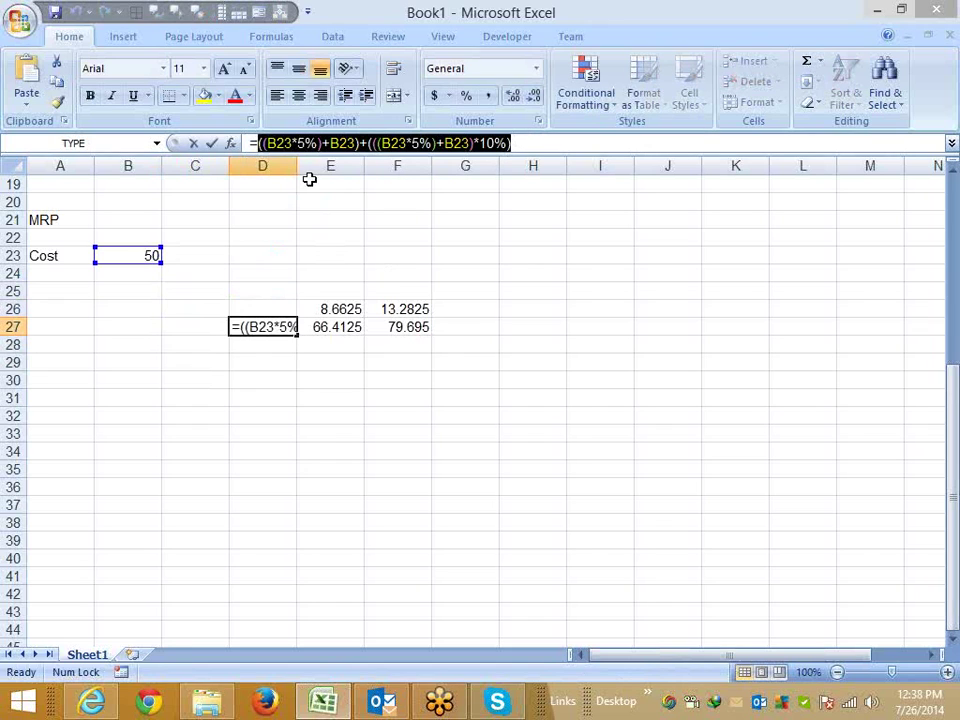
{"action": "key", "text": "Escape"}
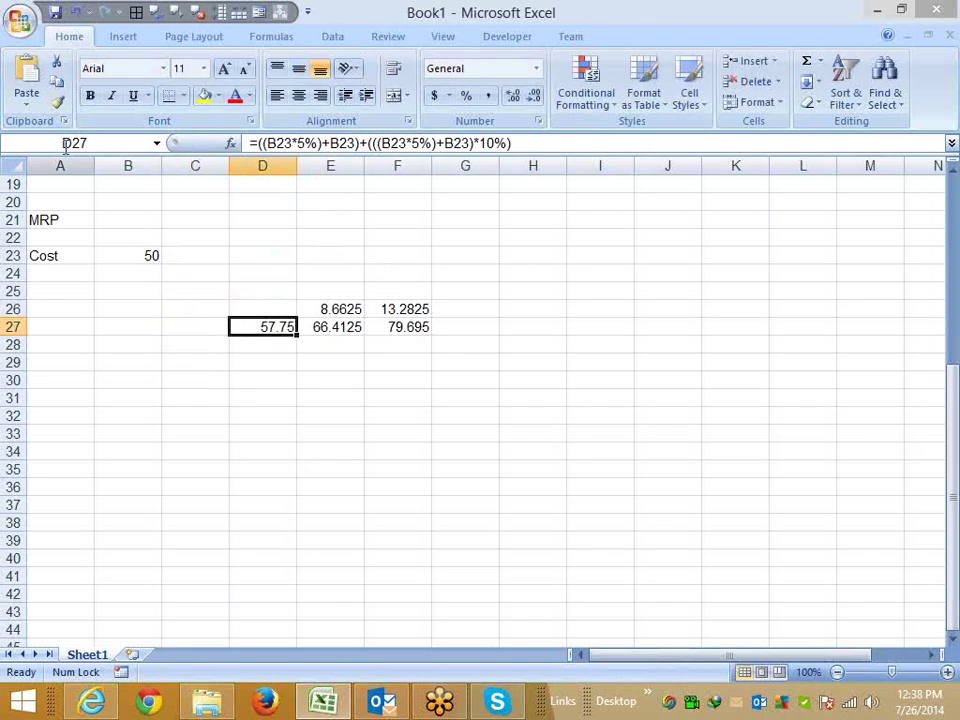
{"action": "left_click", "coordinate": [332, 309]}
{"action": "left_click", "coordinate": [305, 143]}
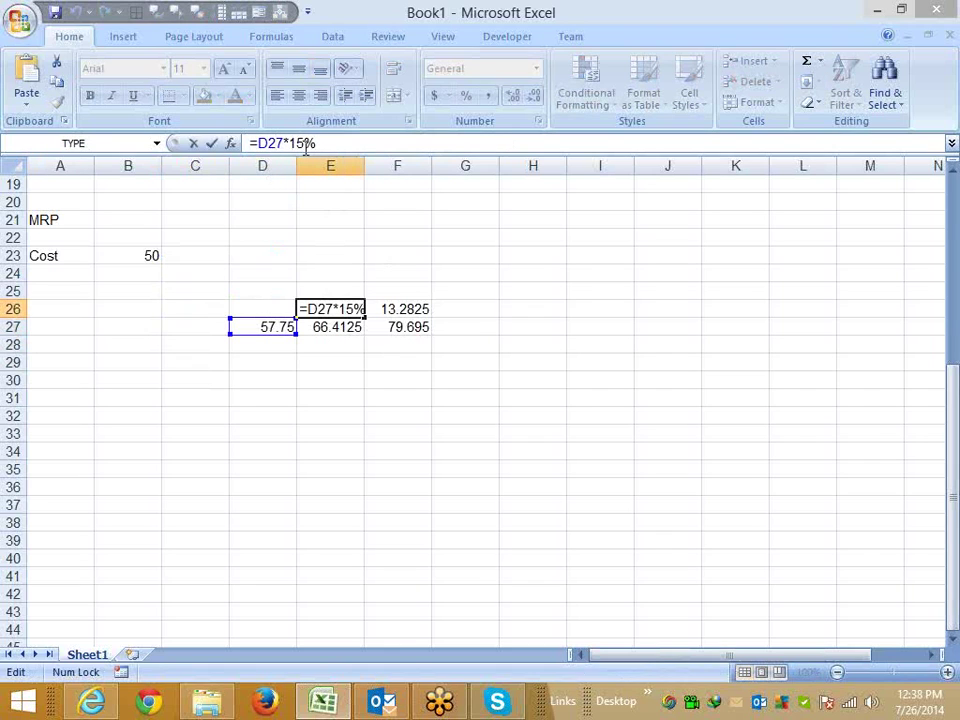
{"action": "key", "text": "Left"}
{"action": "key", "text": "Left"}
{"action": "key", "text": "Left"}
{"action": "key", "text": "shift+Right"}
{"action": "key", "text": "shift+Right"}
{"action": "key", "text": "shift+Right"}
{"action": "type", "text": "()"}
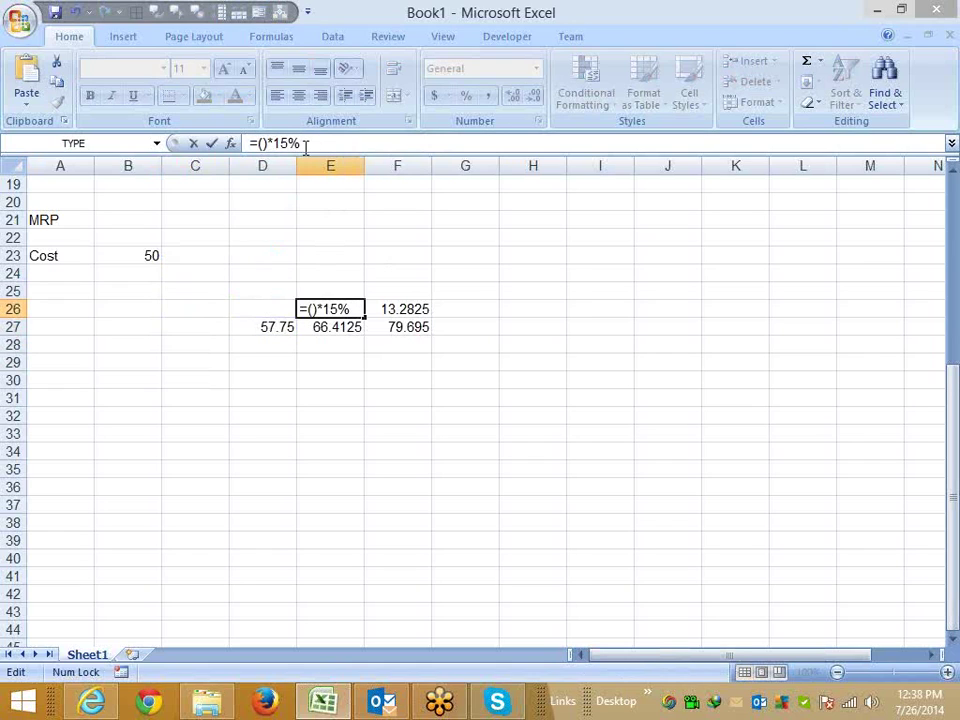
{"action": "key", "text": "ctrl+v"}
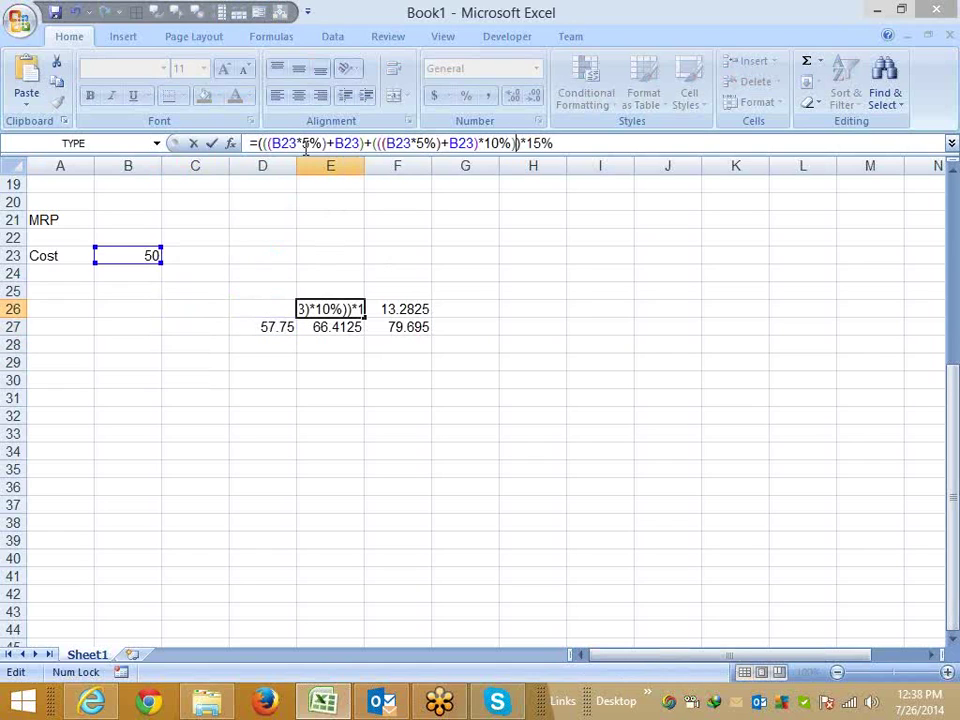
{"action": "key", "text": "Return"}
- Leave E27's formula unchanged and clear the helper value from D27
{"action": "key", "text": "F2"}
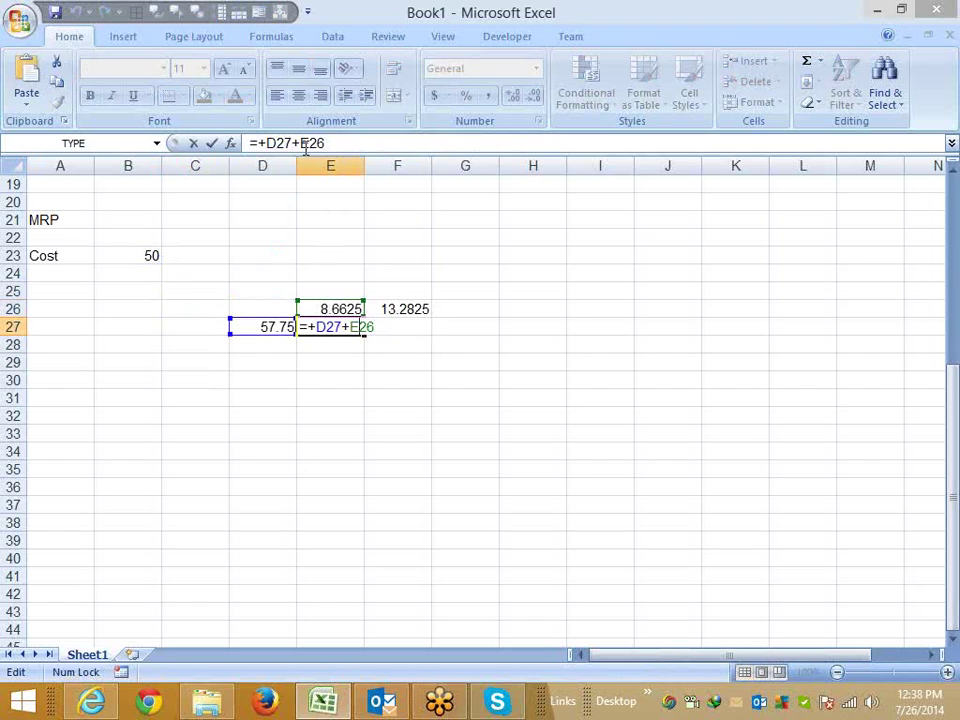
{"action": "key", "text": "shift+Left"}
{"action": "key", "text": "shift+Left"}
{"action": "key", "text": "shift+Left"}
{"action": "key", "text": "shift+Left"}
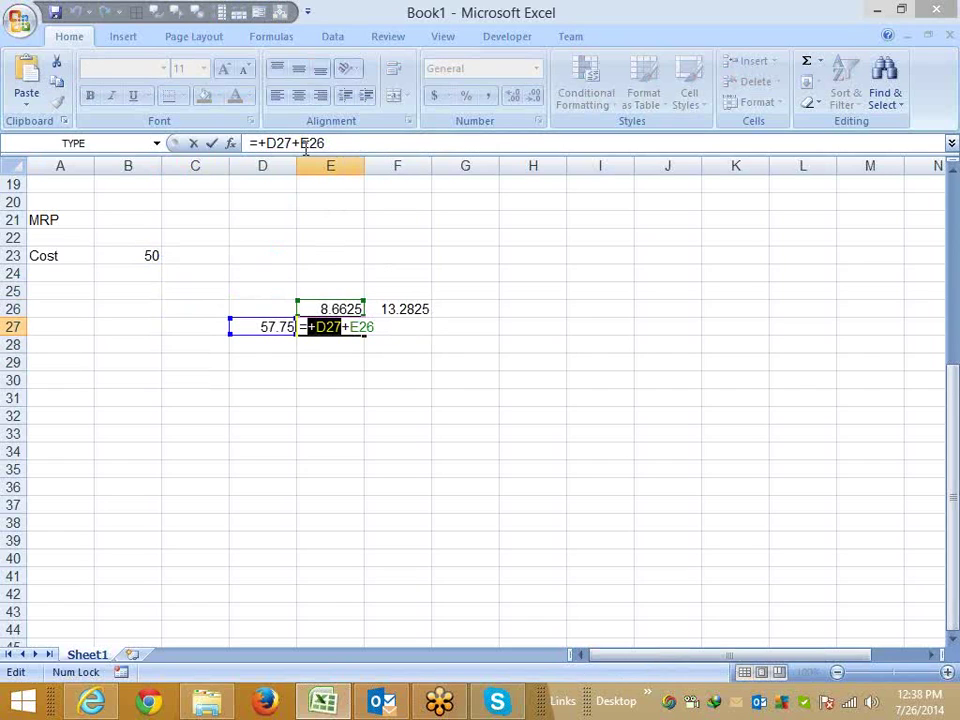
{"action": "type", "text": "()"}
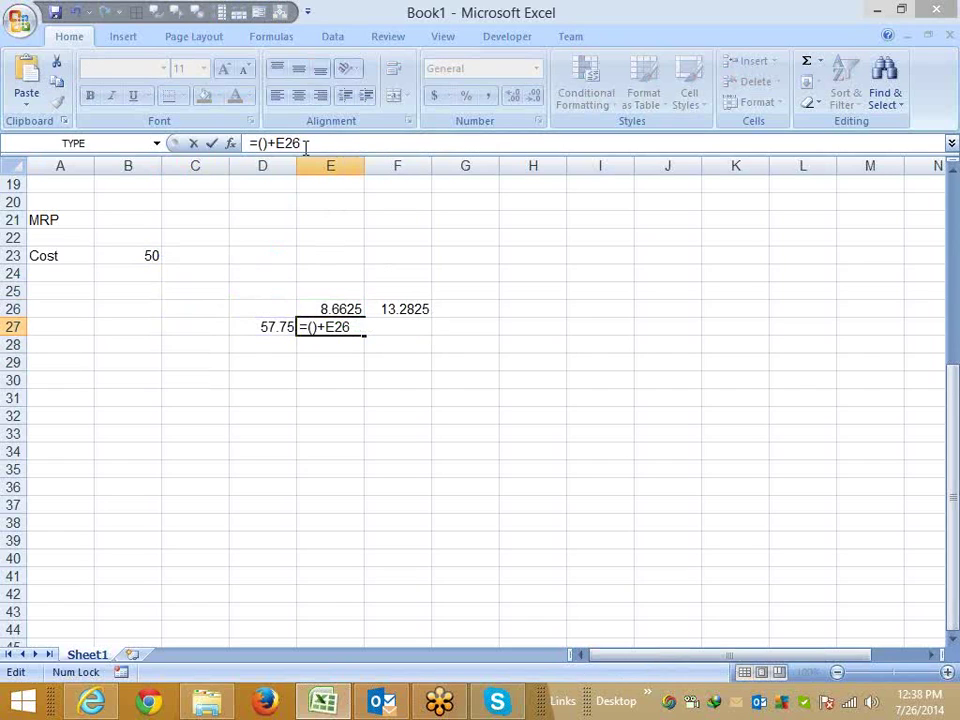
{"action": "key", "text": "Escape"}
{"action": "key", "text": "Left"}
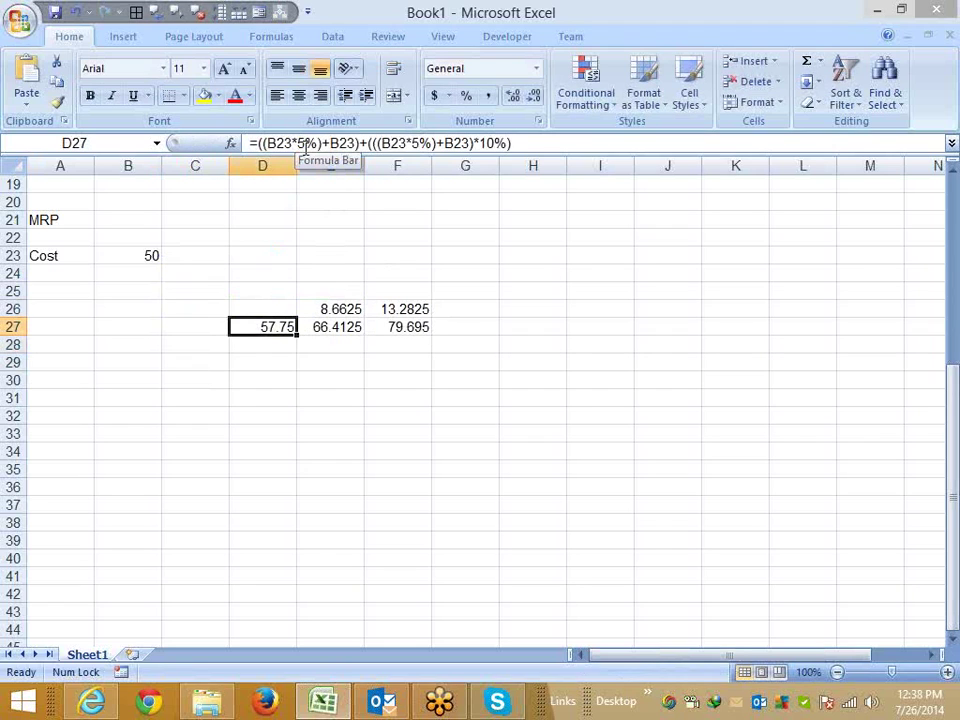
{"action": "key", "text": "Delete"}
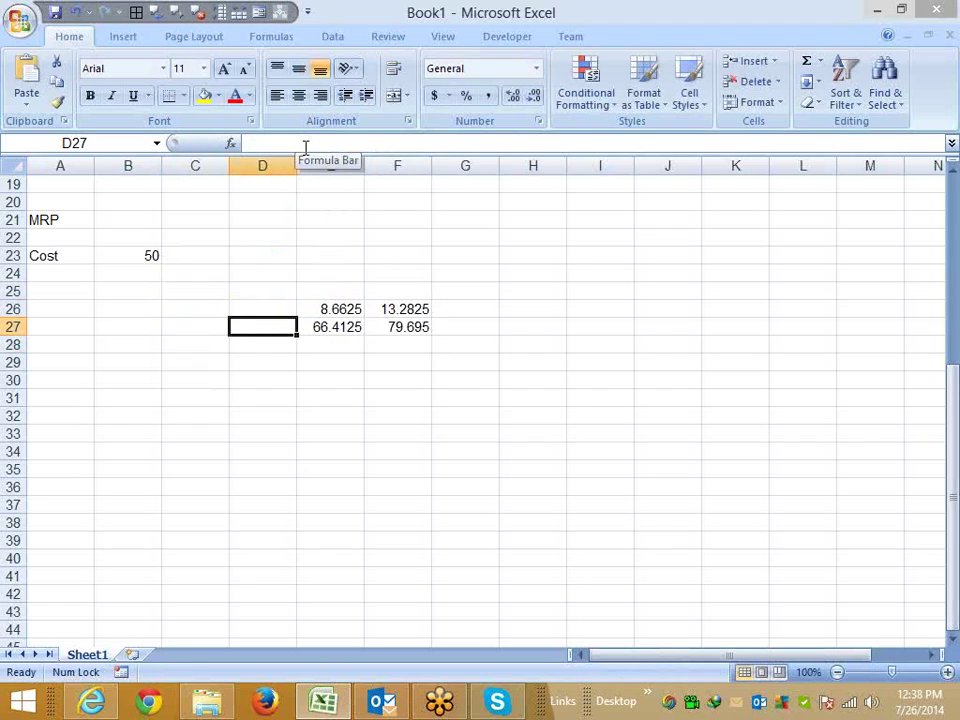
- Paste E26's 15% expression into E27 so it computes 66.4125 alone, then clear E26
{"action": "key", "text": "Up"}
{"action": "key", "text": "Right"}
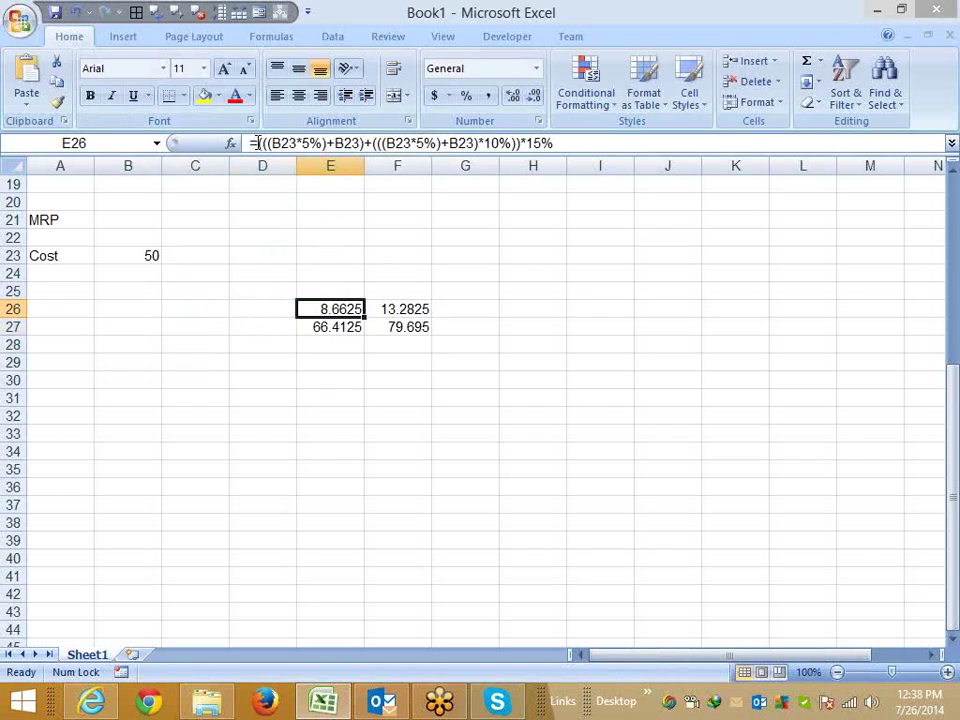
{"action": "key", "text": "F2"}
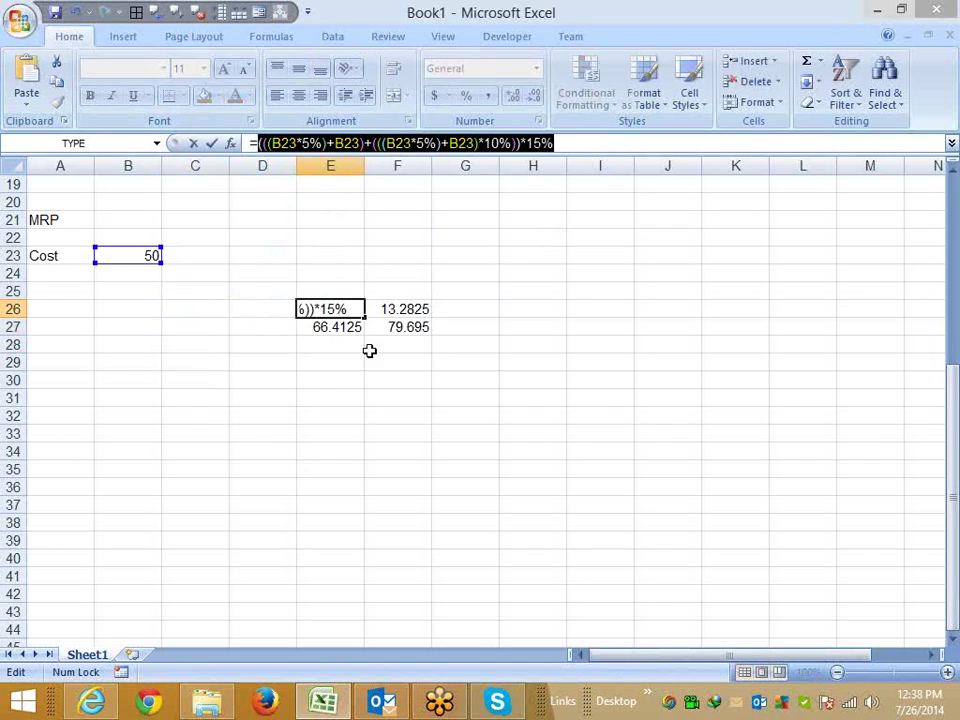
{"action": "left_click", "coordinate": [354, 326]}
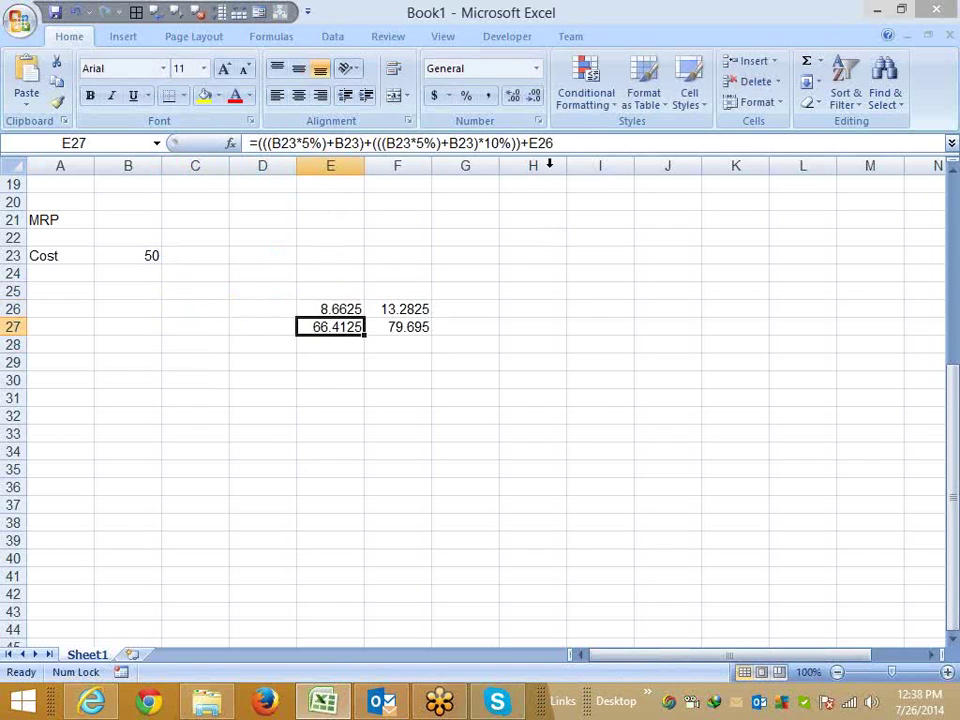
{"action": "left_click", "coordinate": [572, 137]}
{"action": "key", "text": "BackSpace"}
{"action": "key", "text": "BackSpace"}
{"action": "key", "text": "BackSpace"}
{"action": "type", "text": "("}
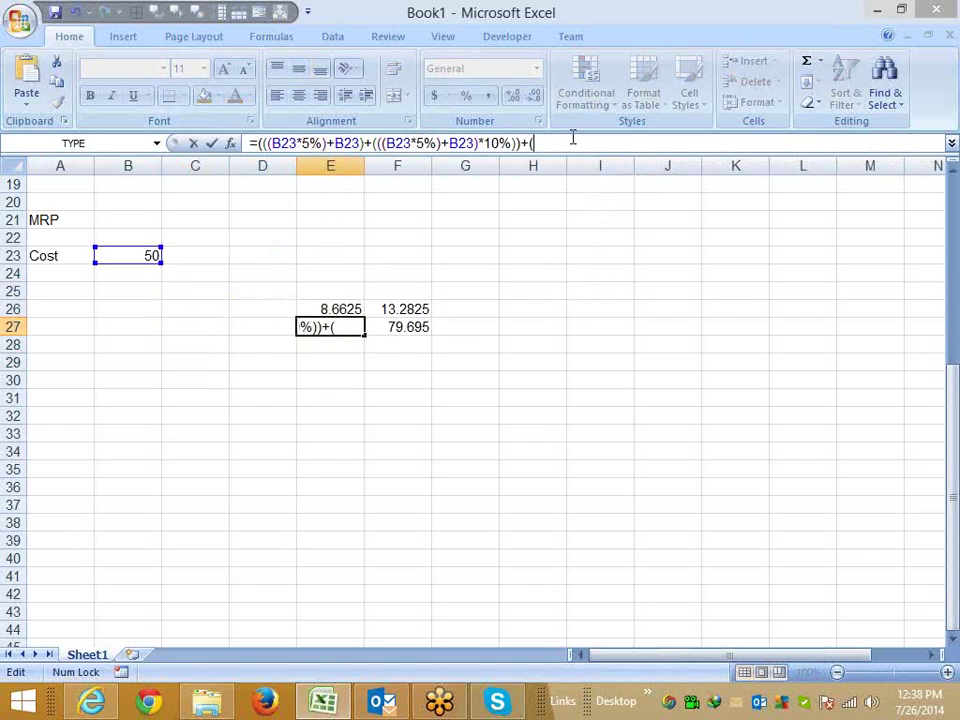
{"action": "type", "text": ")"}
{"action": "key", "text": "Left"}
{"action": "type", "text": "(((B23*5%)+B23)+(((B23*5%)+B23)*10%))*15%"}
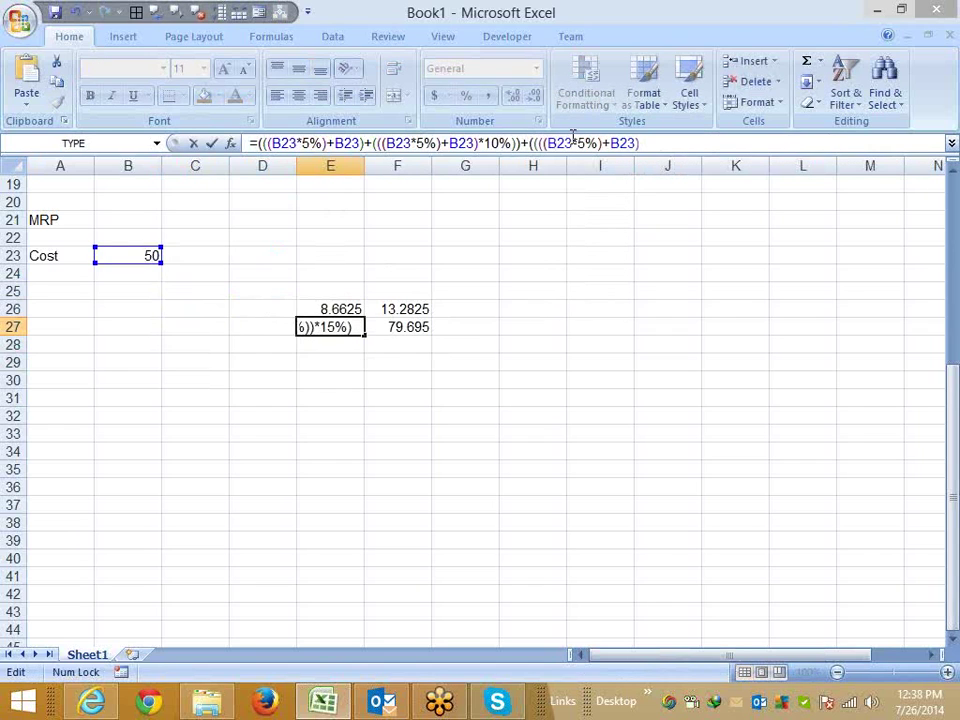
{"action": "key", "text": "Return"}
{"action": "key", "text": "Up"}
{"action": "key", "text": "Up"}
{"action": "key", "text": "Delete"}
{"action": "key", "text": "Down"}
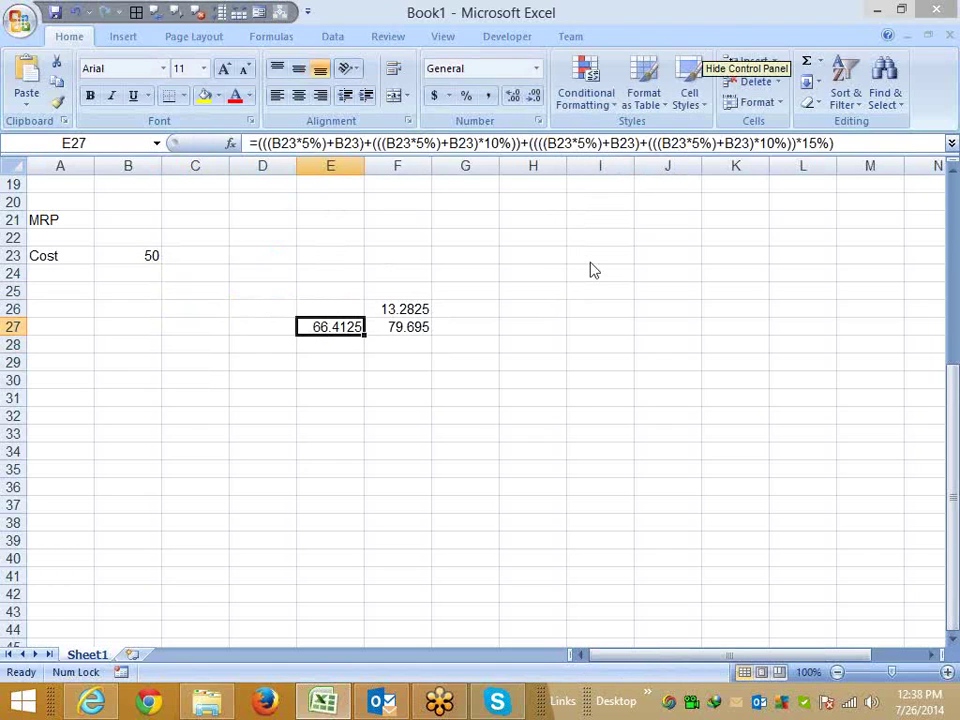
- Select E27's formula text after the opening '=(' for copying
{"action": "left_click", "coordinate": [849, 147]}
{"action": "left_click_drag", "start_coordinate": [848, 152], "coordinate": [842, 180]}
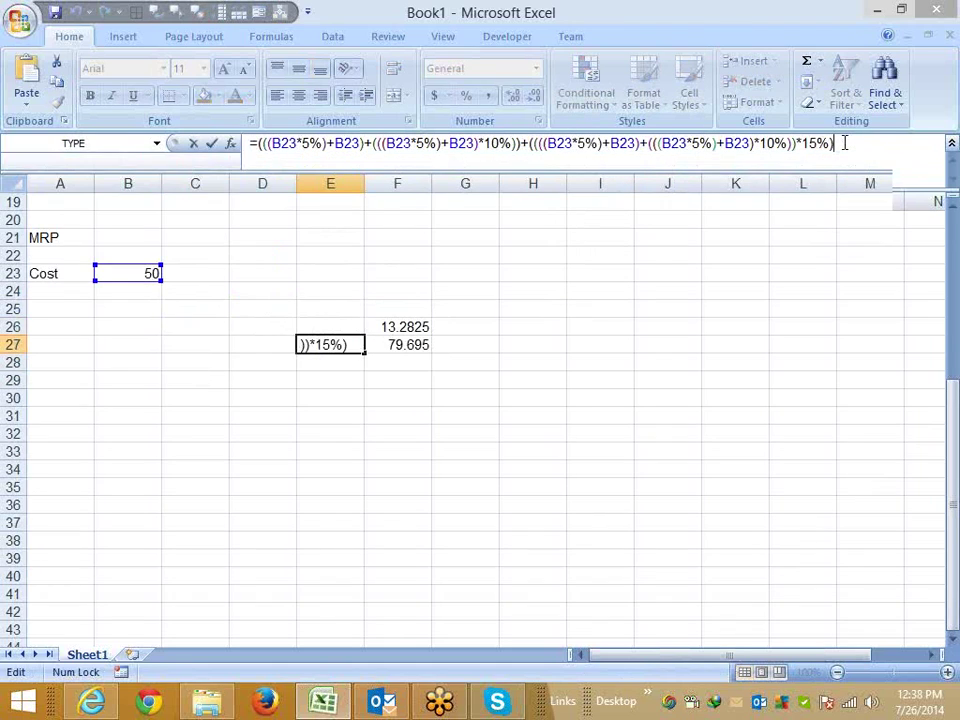
{"action": "left_click_drag", "start_coordinate": [263, 146], "coordinate": [280, 158]}
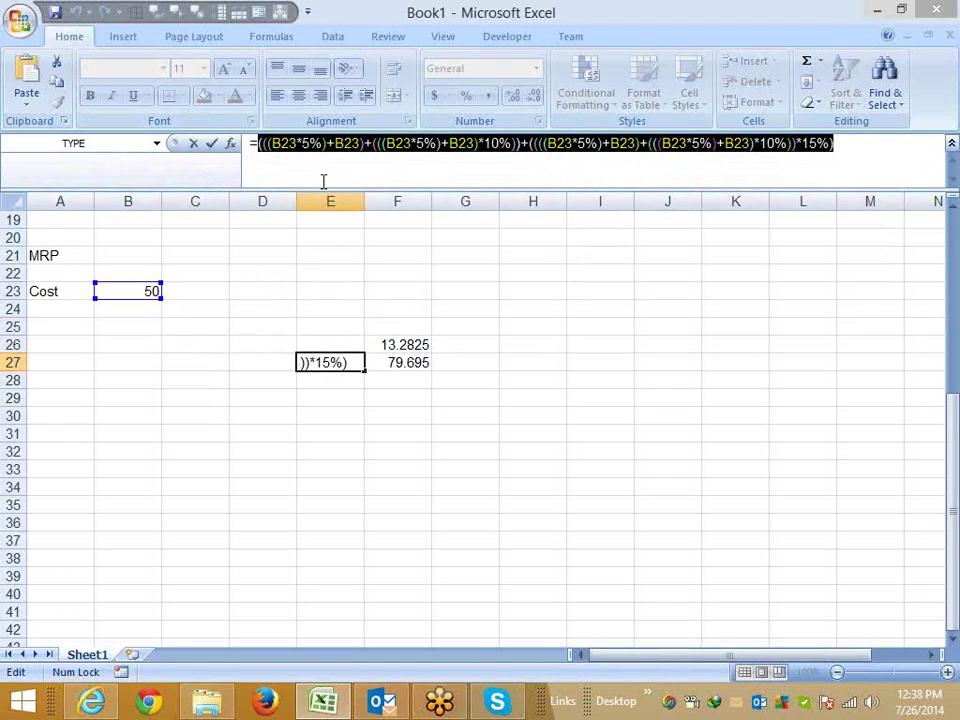
- Replace the E27 reference in F27's formula with E27's pasted formula in brackets
{"action": "key", "text": "Escape"}
{"action": "left_click", "coordinate": [397, 344]}
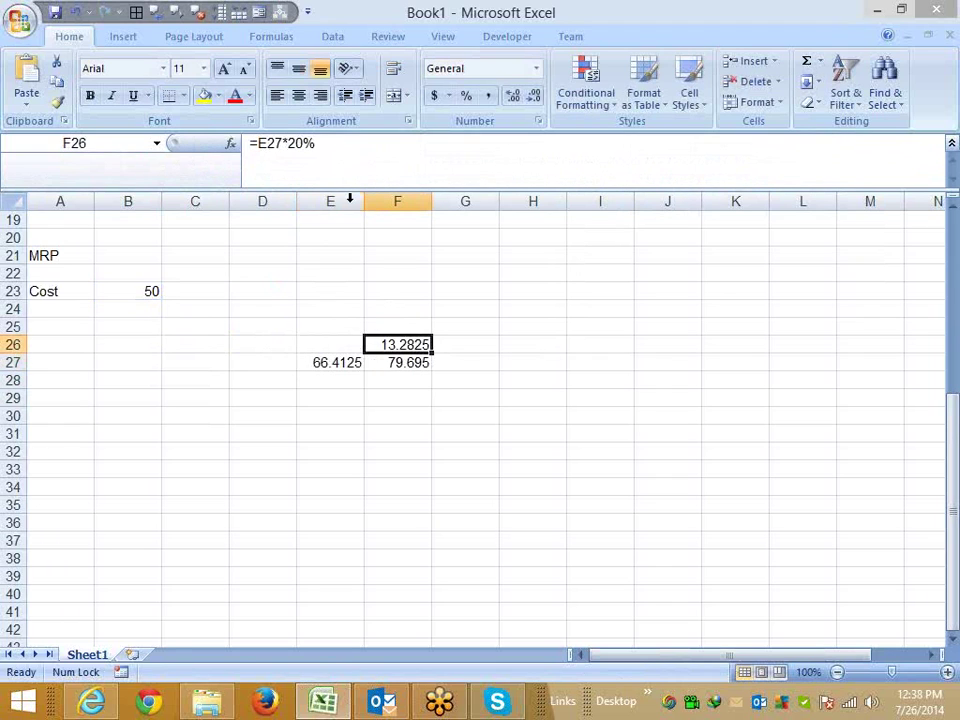
{"action": "left_click", "coordinate": [268, 143]}
{"action": "type", "text": "("}
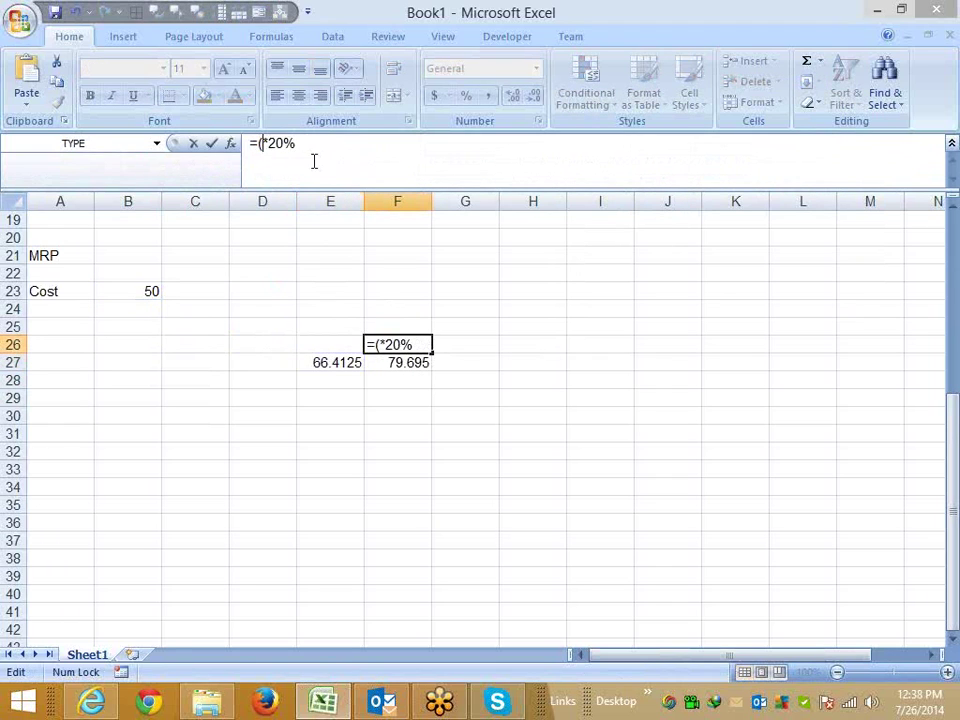
{"action": "type", "text": ")"}
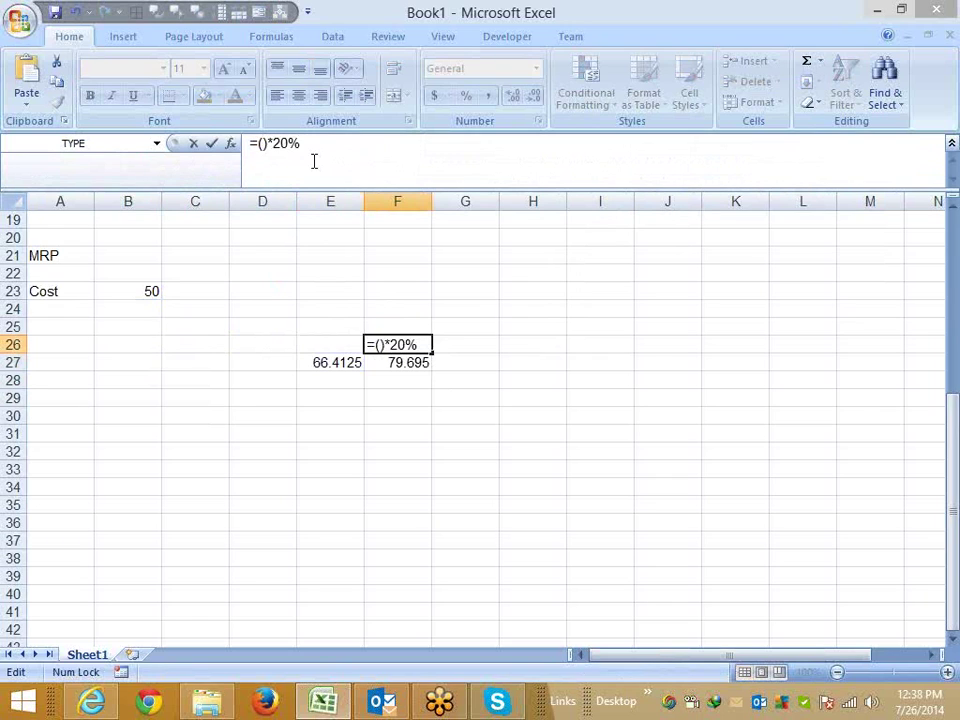
{"action": "key", "text": "Escape"}
{"action": "key", "text": "Down"}
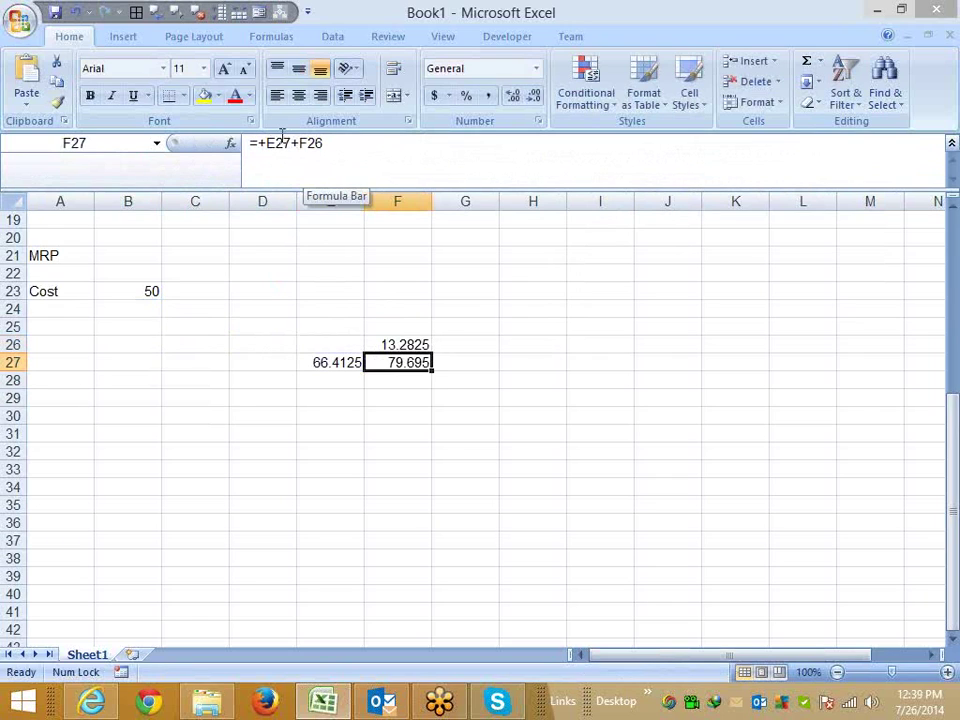
{"action": "left_click", "coordinate": [283, 143]}
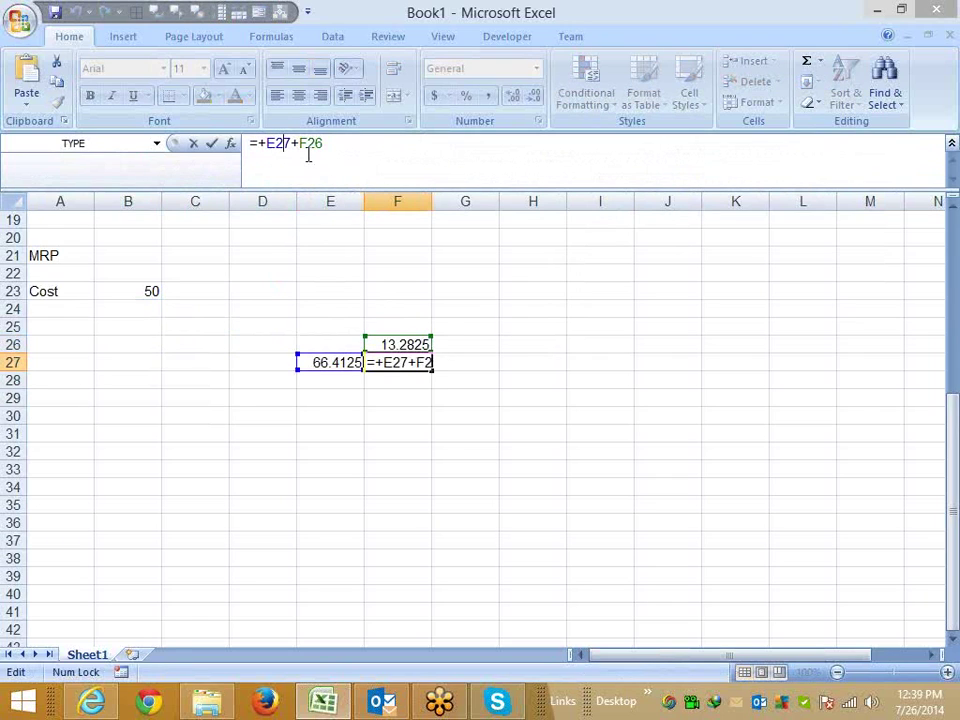
{"action": "key", "text": "BackSpace"}
{"action": "key", "text": "BackSpace"}
{"action": "key", "text": "BackSpace"}
{"action": "key", "text": "Delete"}
{"action": "type", "text": "()"}
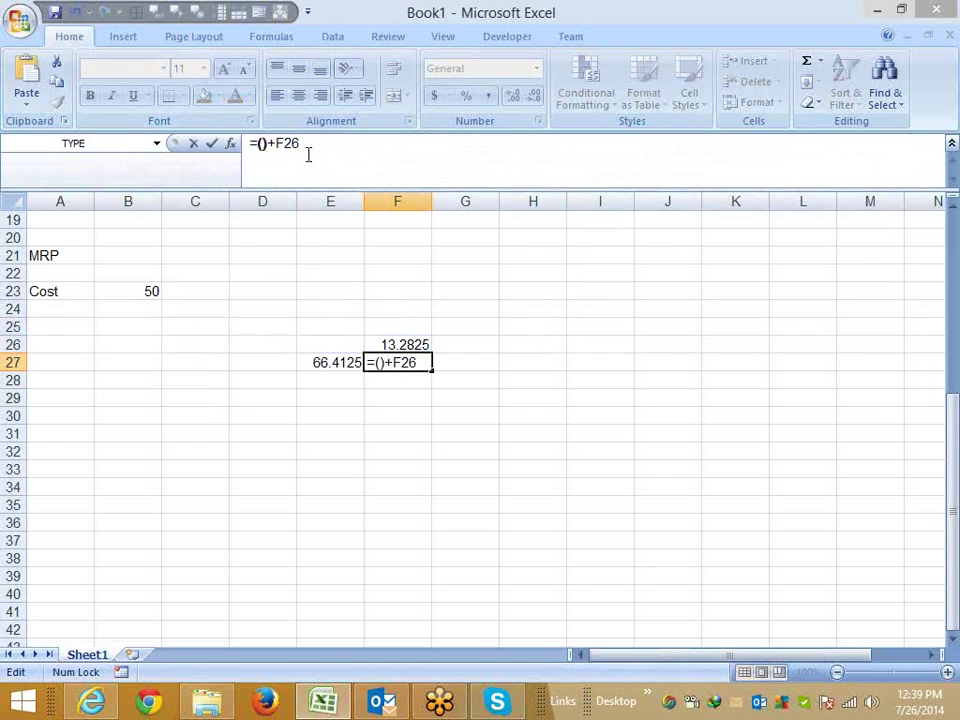
{"action": "key", "text": "ctrl+v"}
{"action": "key", "text": "Return"}
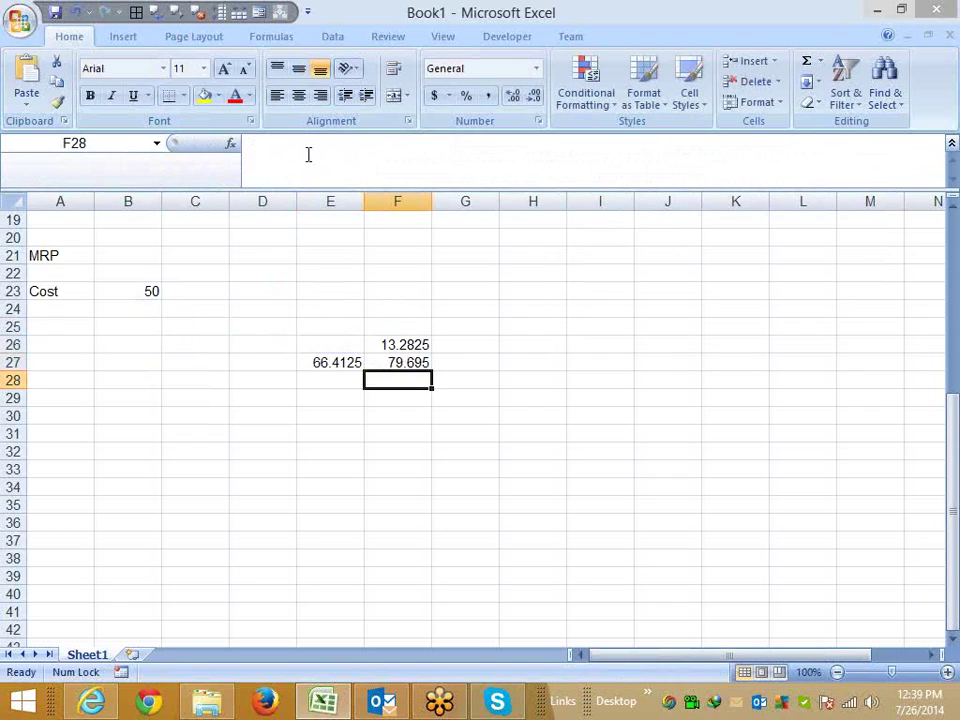
{"action": "key", "text": "Left"}
{"action": "key", "text": "Right"}
{"action": "key", "text": "Up"}
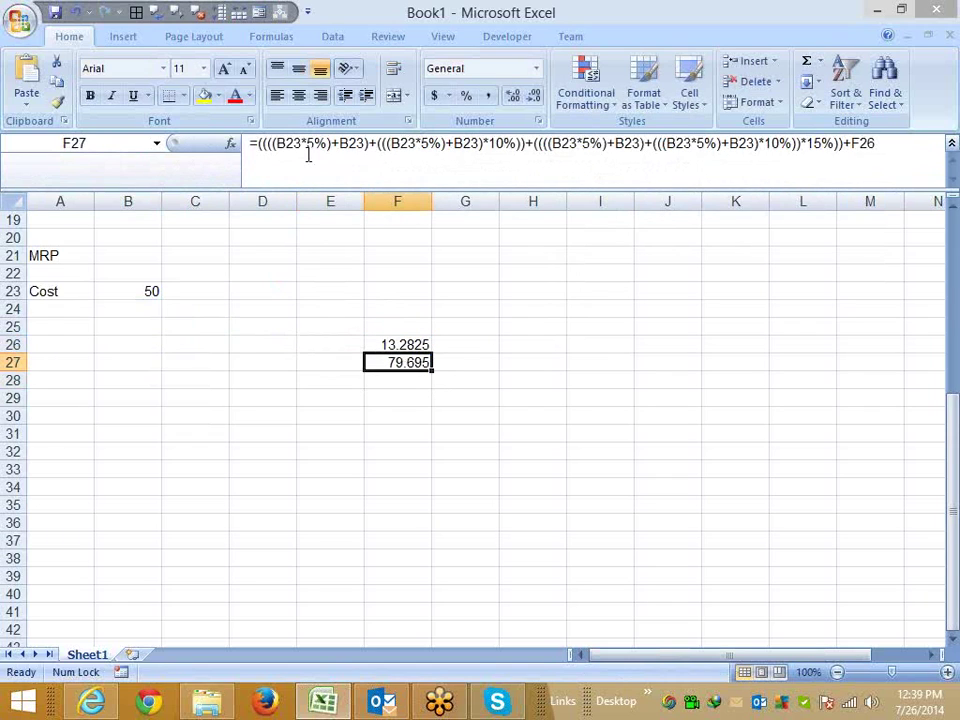
- Inline F26's 20% formula into F27 so it yields 79.695, then clear the helper cells
{"action": "key", "text": "Up"}
{"action": "left_click", "coordinate": [270, 153]}
{"action": "key", "text": "shift+End"}
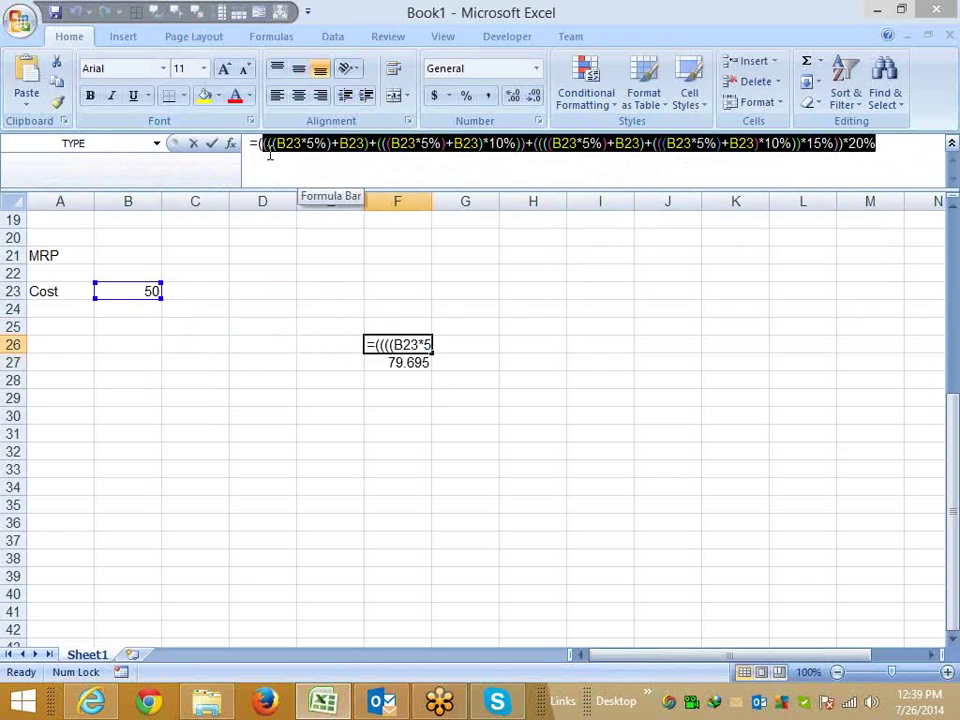
{"action": "left_click_drag", "start_coordinate": [270, 153], "coordinate": [265, 153]}
{"action": "key", "text": "ctrl+c"}
{"action": "key", "text": "Escape"}
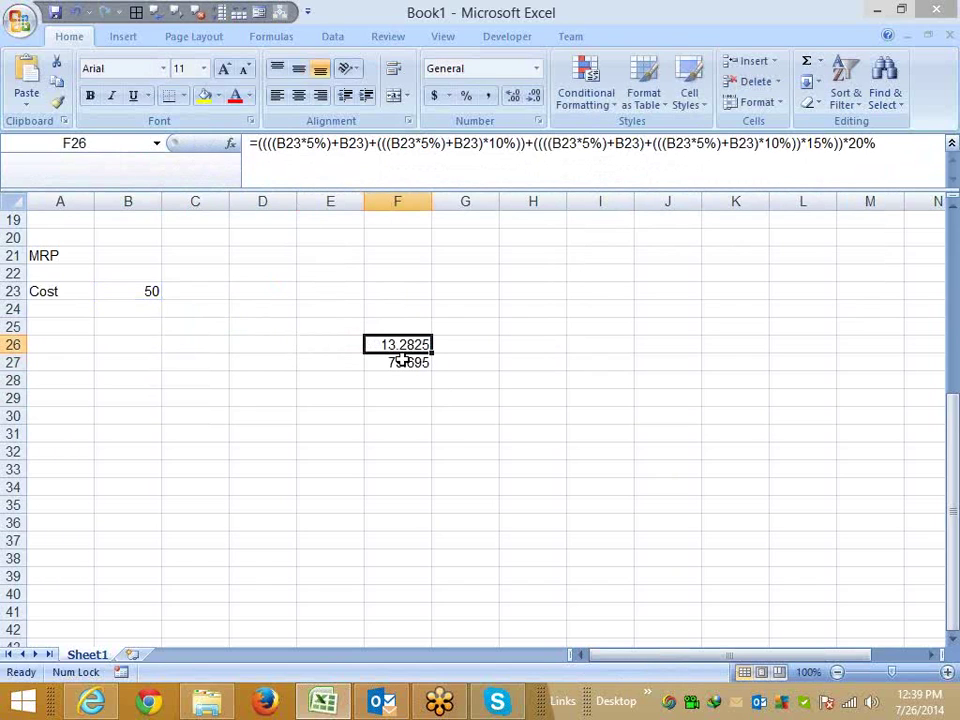
{"action": "left_click", "coordinate": [396, 362]}
{"action": "left_click", "coordinate": [878, 146]}
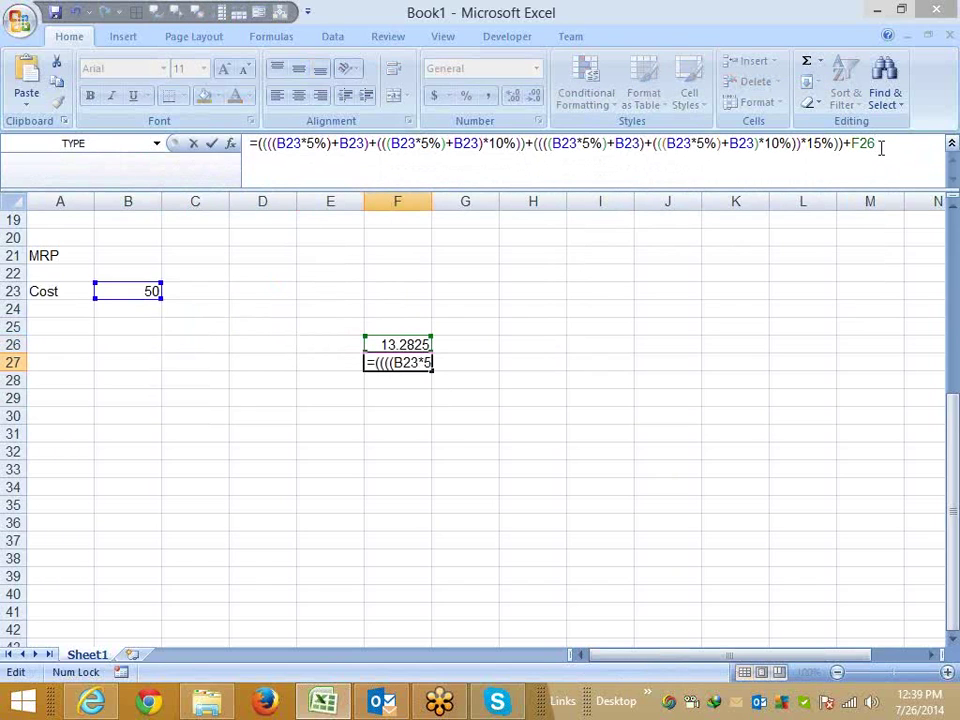
{"action": "key", "text": "BackSpace"}
{"action": "key", "text": "BackSpace"}
{"action": "key", "text": "BackSpace"}
{"action": "type", "text": "("}
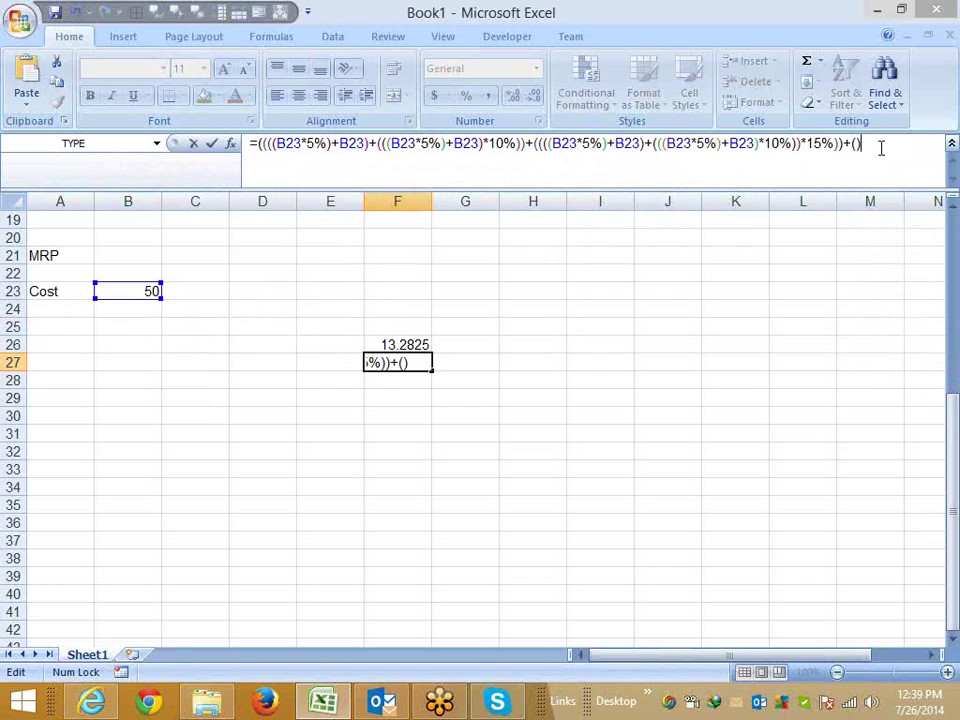
{"action": "key", "text": "ctrl+v"}
{"action": "key", "text": "shift+Return"}
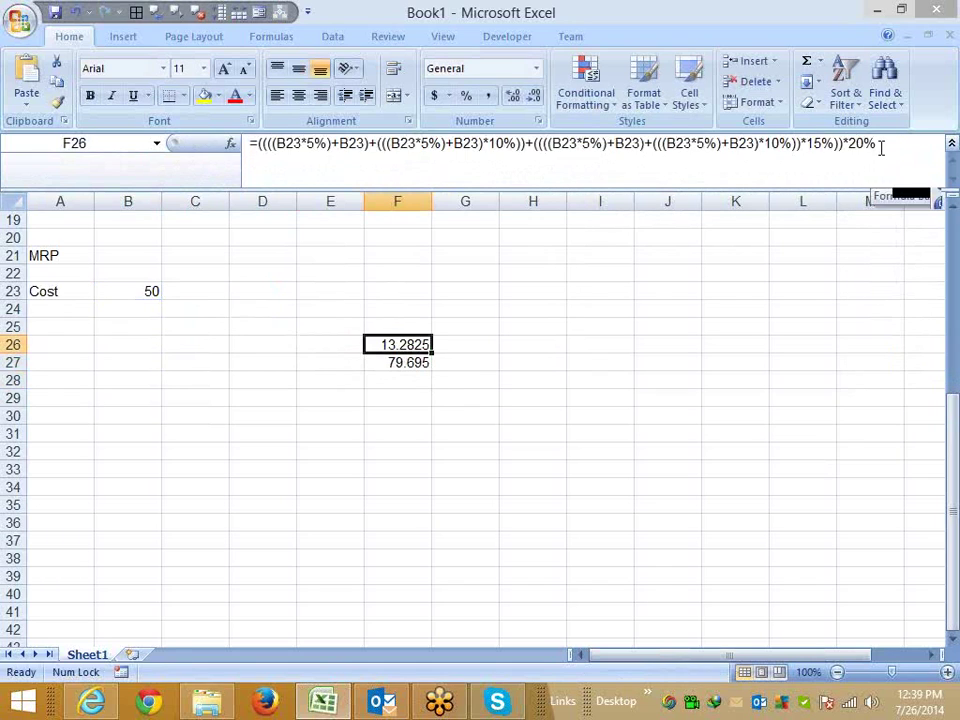
{"action": "key", "text": "Delete"}
{"action": "key", "text": "Down"}
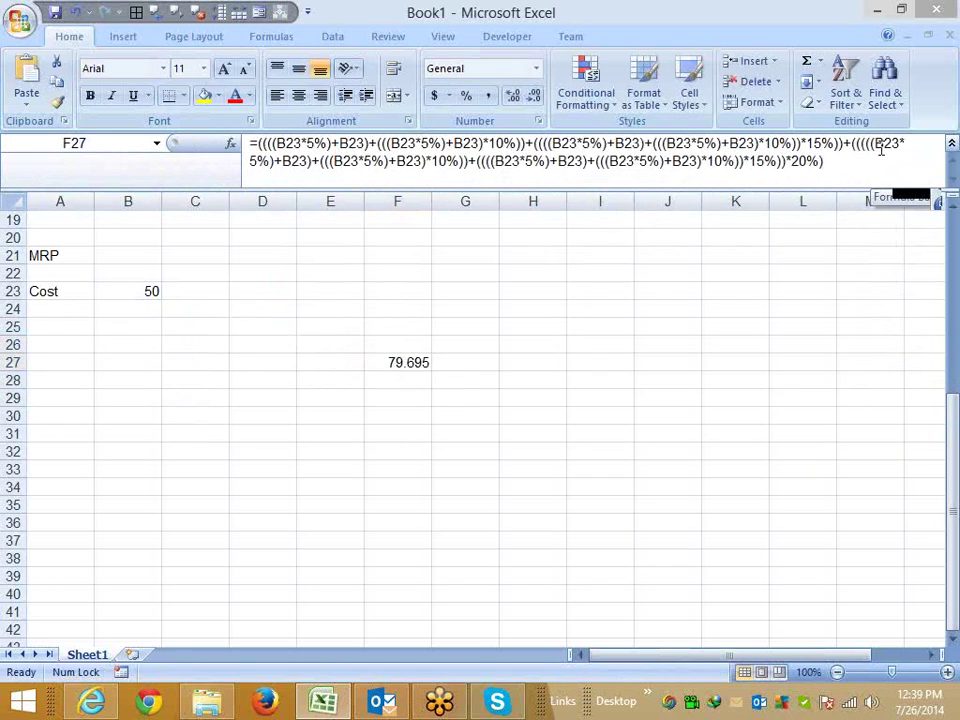
{"action": "key", "text": "ctrl+c"}
- Paste the combined MRP formula into C23 beside Cost
{"action": "key", "text": "Left"}
{"action": "key", "text": "Left"}
{"action": "key", "text": "Left"}
{"action": "key", "text": "Up"}
{"action": "key", "text": "Up"}
{"action": "key", "text": "Up"}
{"action": "key", "text": "Up"}
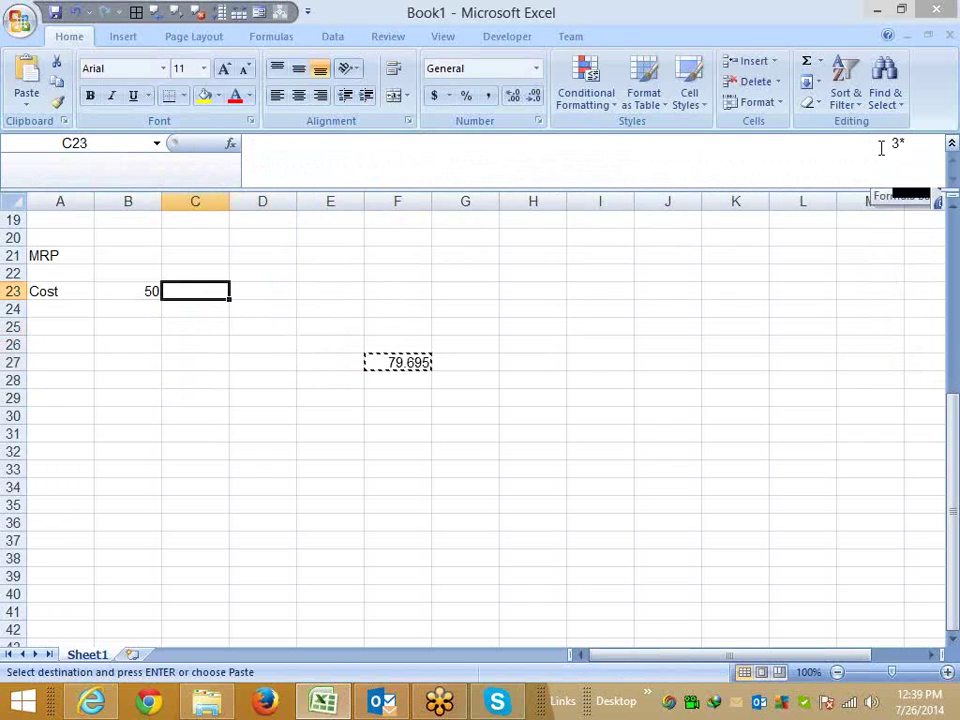
{"action": "key", "text": "Return"}
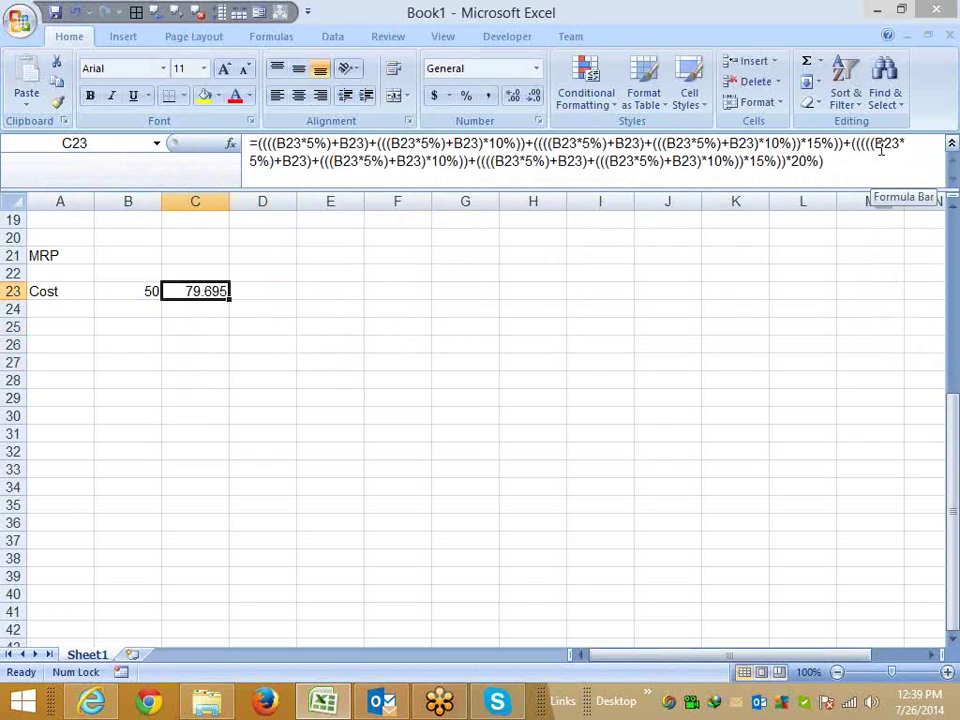
- Try Costs of 56, 67 and 100 in B23, ending with an MRP of 159.39
{"action": "key", "text": "Left"}
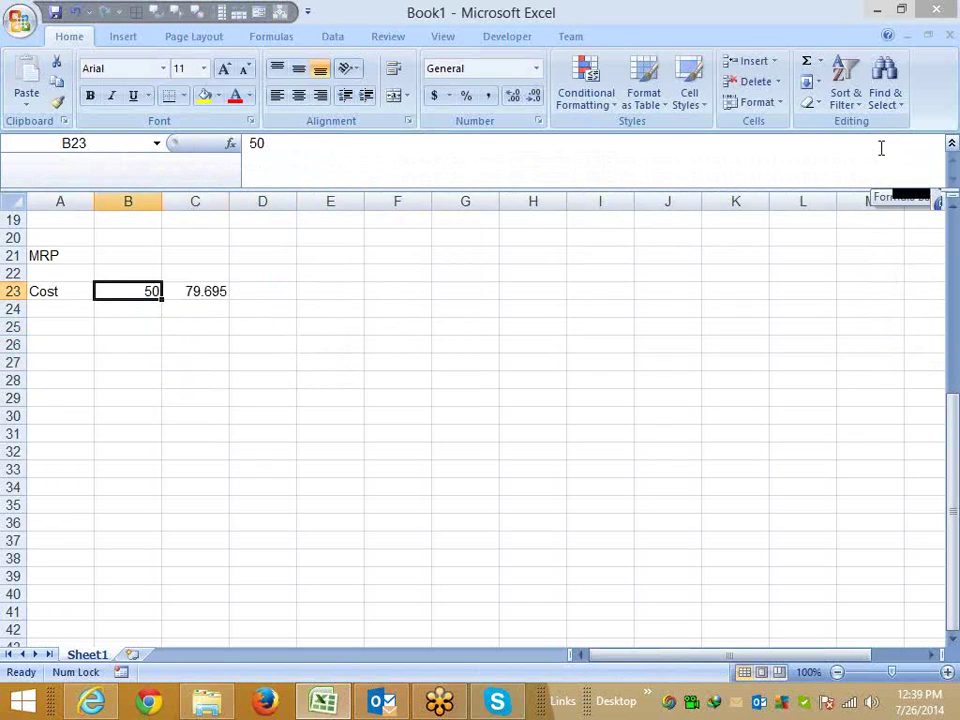
{"action": "type", "text": "56"}
{"action": "key", "text": "ctrl+Return"}
{"action": "type", "text": "67"}
{"action": "key", "text": "Return"}
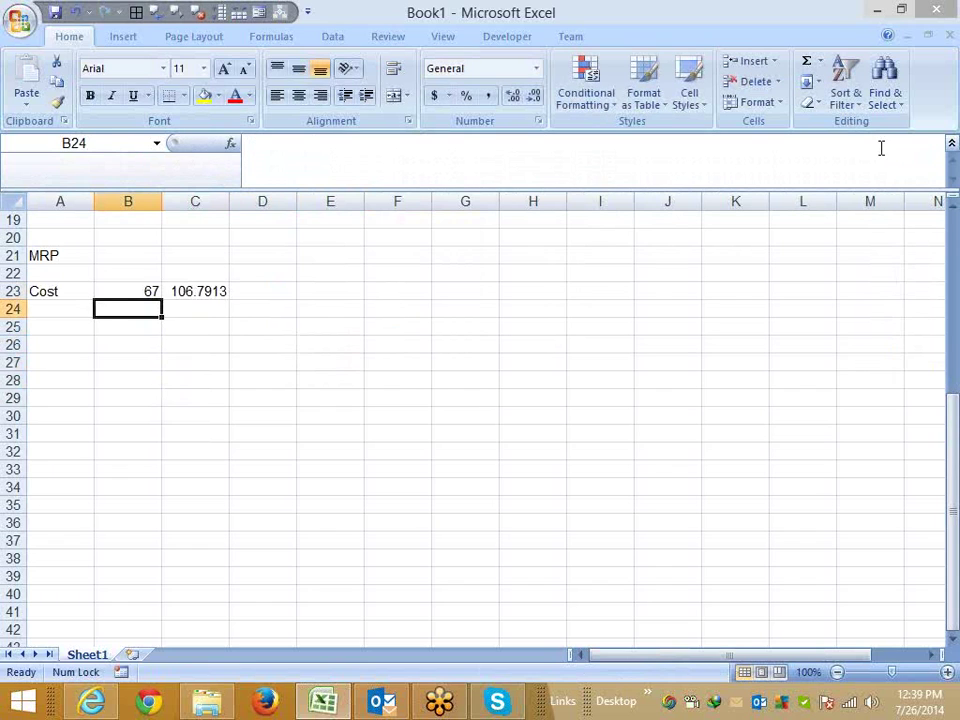
{"action": "key", "text": "Up"}
{"action": "type", "text": "100"}
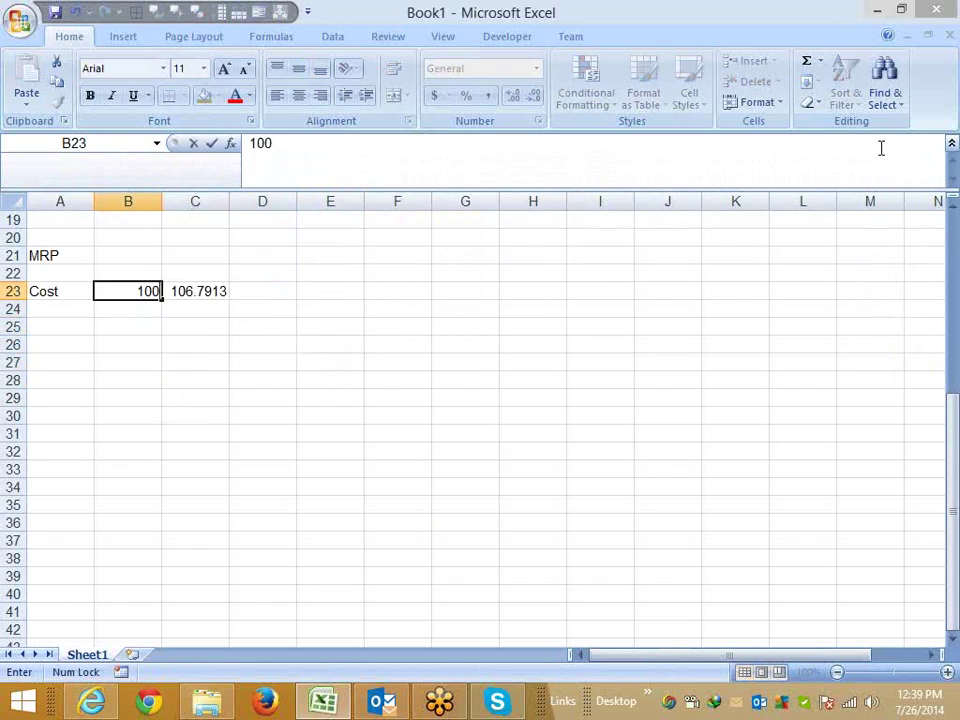
{"action": "key", "text": "Right"}
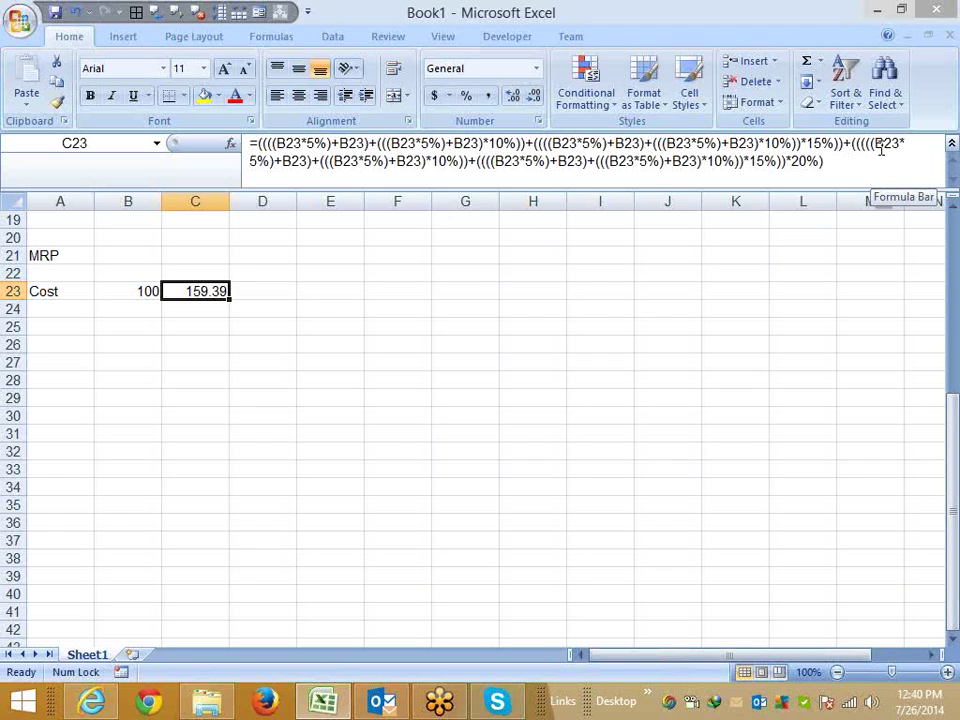
- Check Sheet1's column C formulas, then insert a new blank worksheet, Sheet2
{"action": "key", "text": "Up"}
{"action": "key", "text": "Up"}
{"action": "key", "text": "Up"}
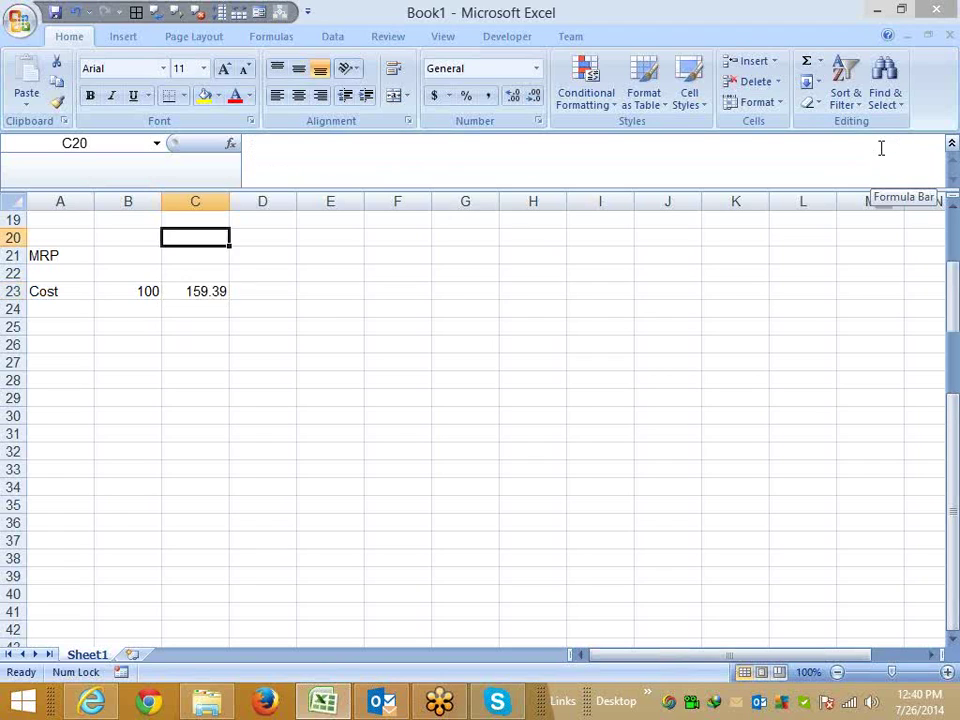
{"action": "key", "text": "Up"}
{"action": "key", "text": "Up"}
{"action": "key", "text": "Up"}
{"action": "key", "text": "Up"}
{"action": "key", "text": "Down"}
{"action": "key", "text": "Down"}
{"action": "key", "text": "Down"}
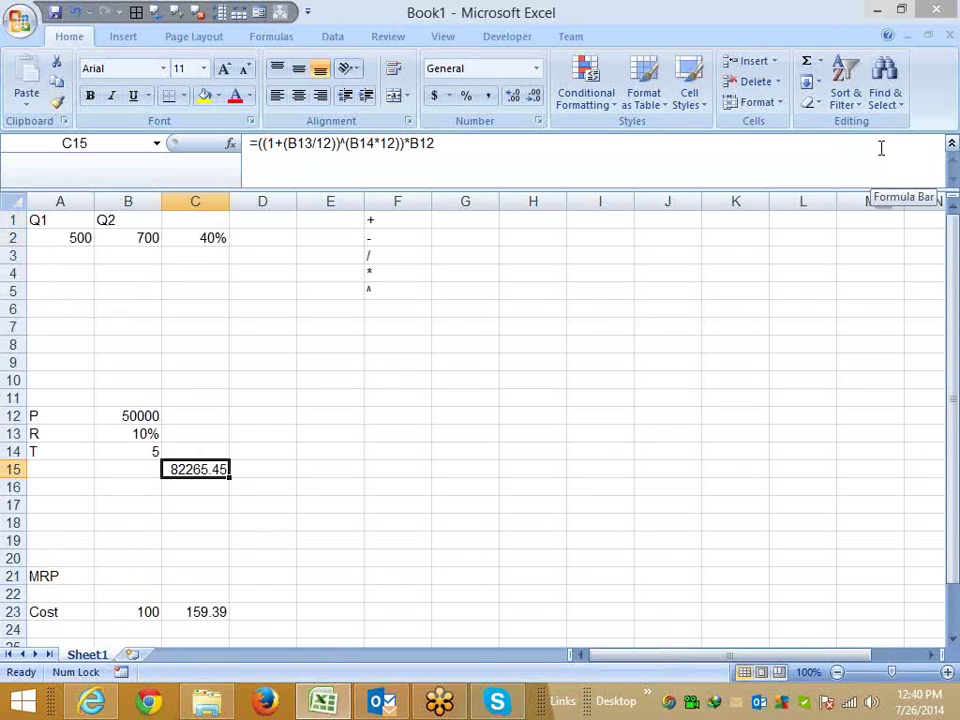
{"action": "key", "text": "Down"}
{"action": "key", "text": "Down"}
{"action": "key", "text": "Down"}
{"action": "key", "text": "Down"}
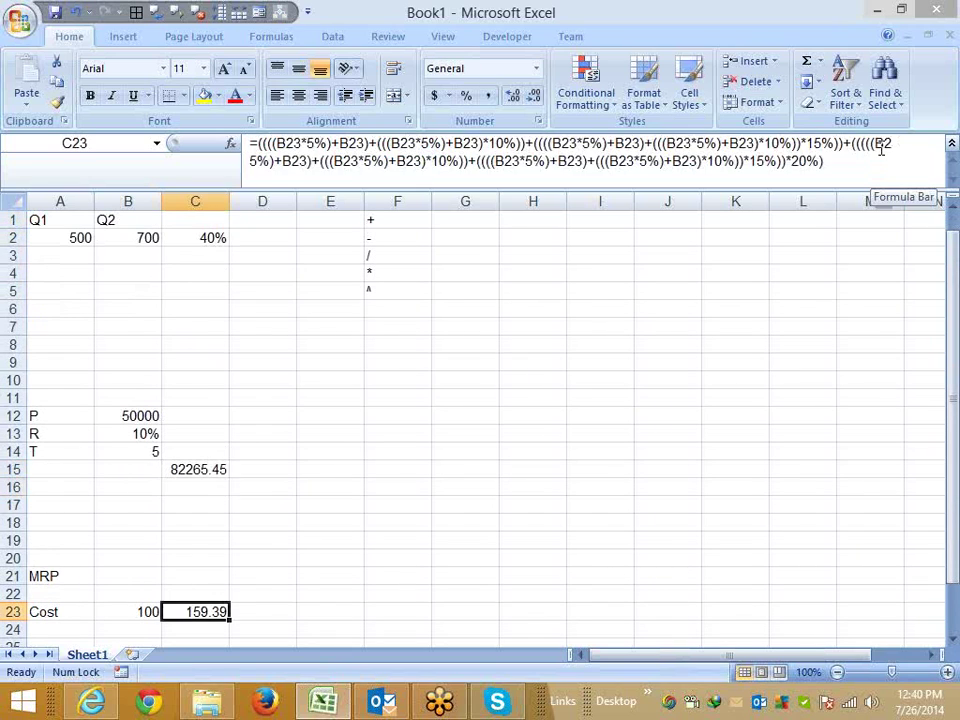
{"action": "key", "text": "Down"}
{"action": "key", "text": "Down"}
{"action": "key", "text": "Down"}
{"action": "key", "text": "Down"}
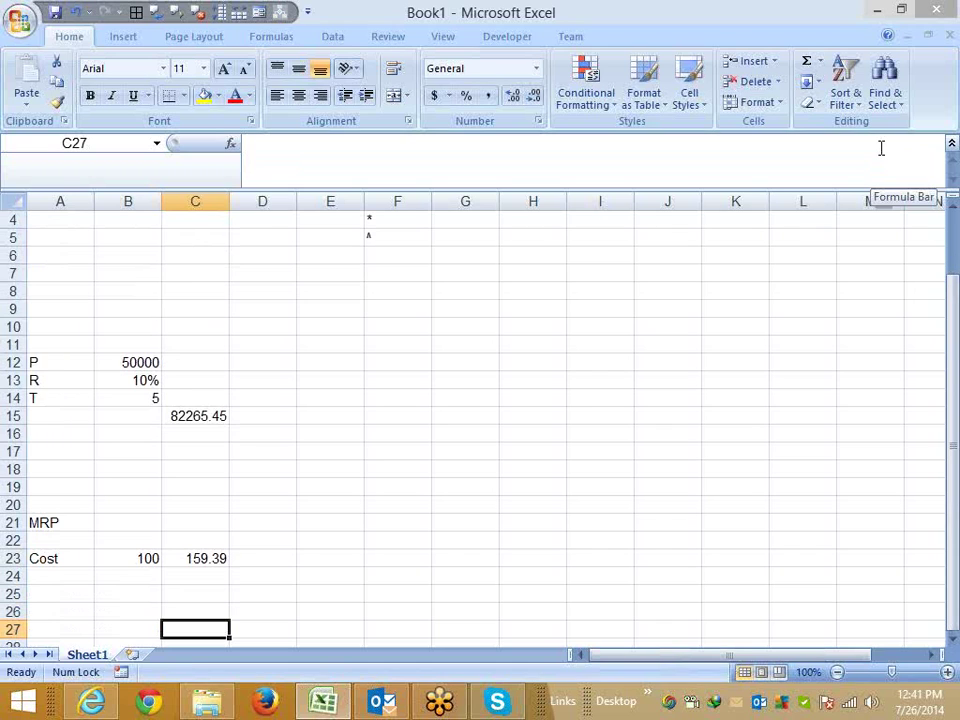
{"action": "key", "text": "Down"}
{"action": "key", "text": "Down"}
{"action": "key", "text": "Down"}
{"action": "key", "text": "Down"}
{"action": "scroll", "coordinate": [954, 226], "scroll_direction": "up", "scroll_amount": 6}
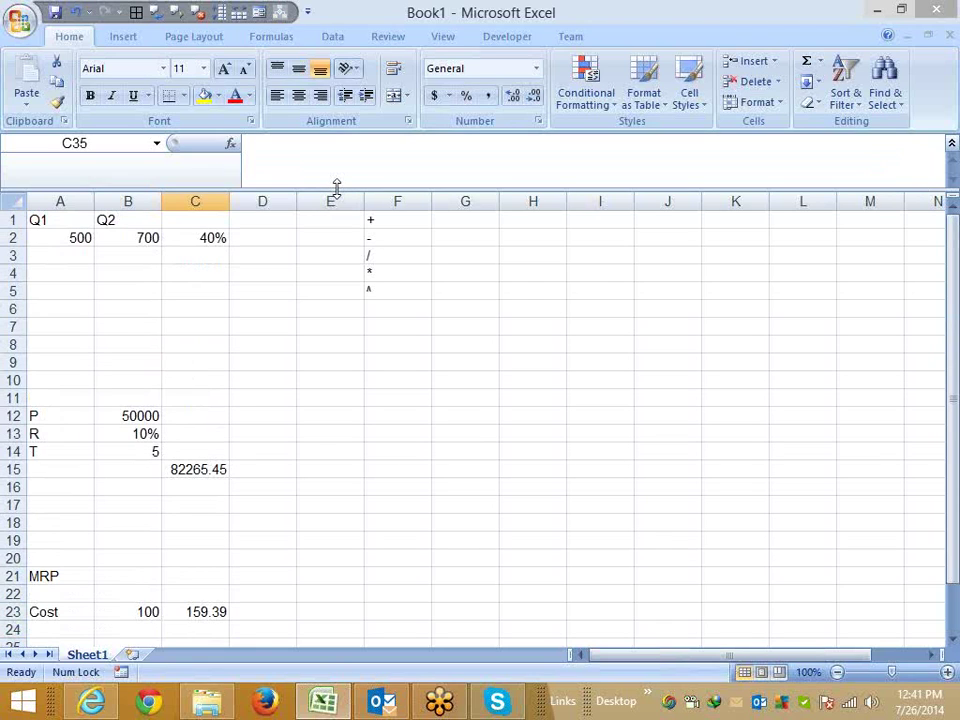
{"action": "key", "text": "ctrl+shift+u"}
- On Sheet2, enter = in F1 and clear a stray asterisk from F2
{"action": "left_click", "coordinate": [133, 654]}
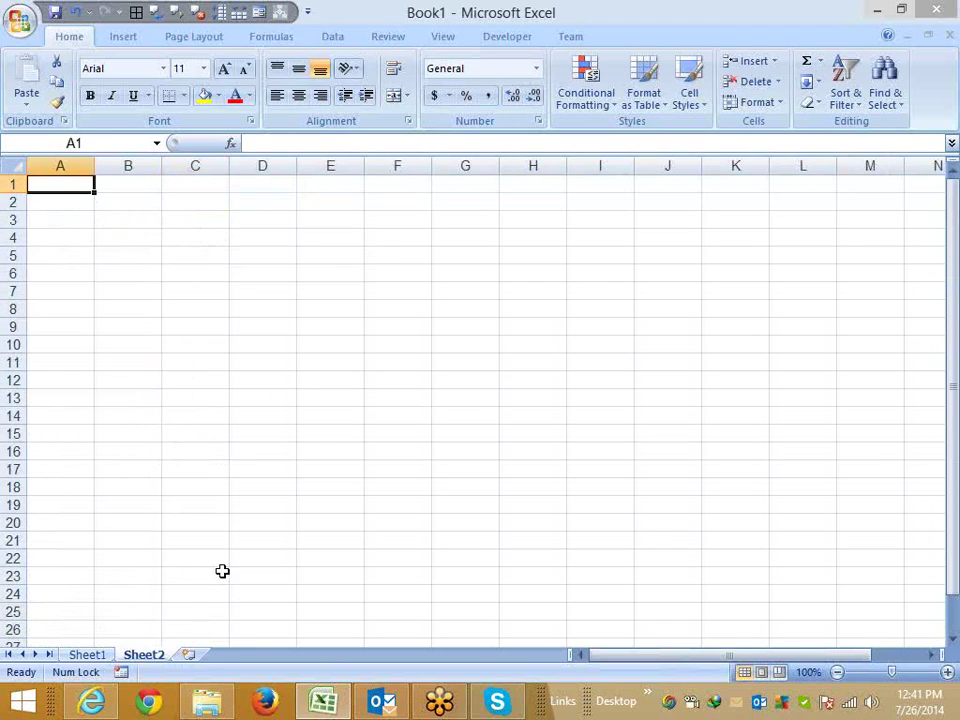
{"action": "left_click", "coordinate": [377, 188]}
{"action": "type", "text": "="}
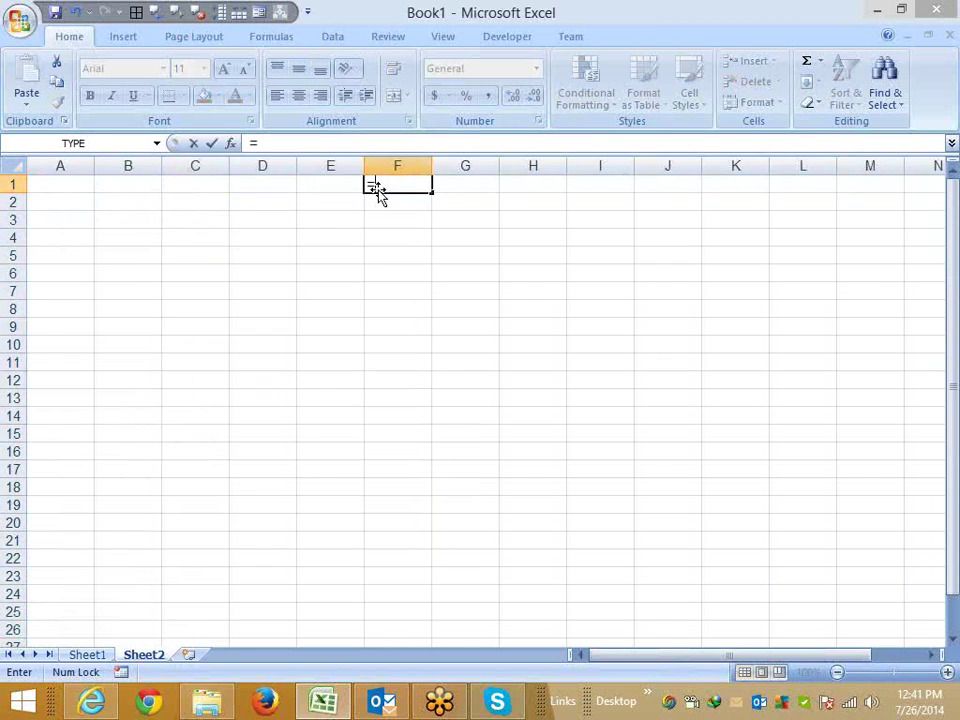
{"action": "key", "text": "Return"}
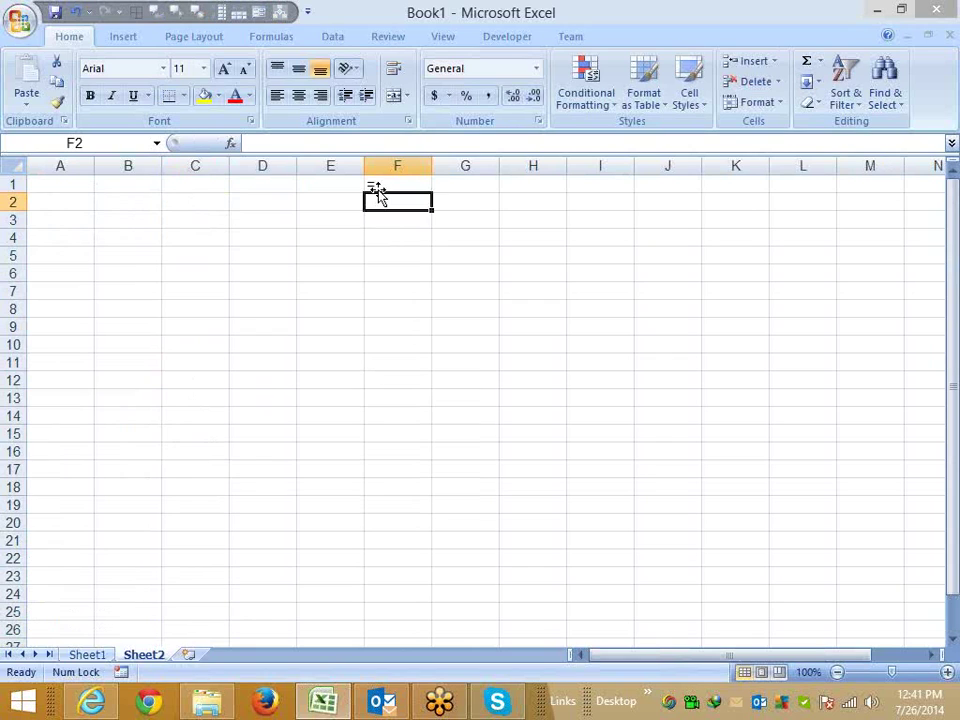
{"action": "type", "text": "*"}
{"action": "key", "text": "Return"}
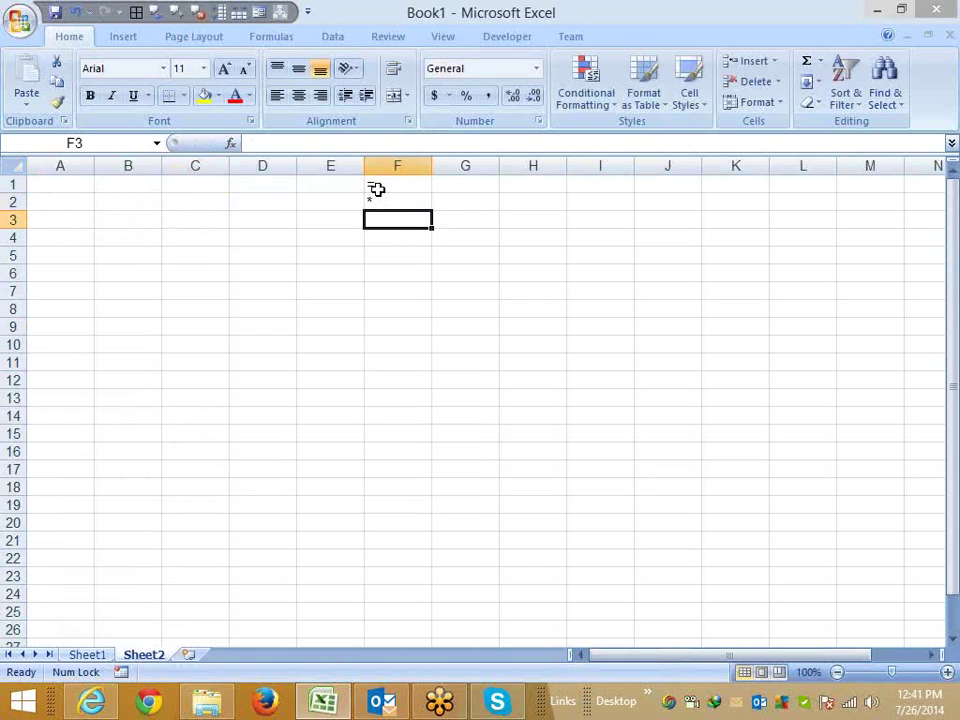
{"action": "left_click", "coordinate": [377, 197]}
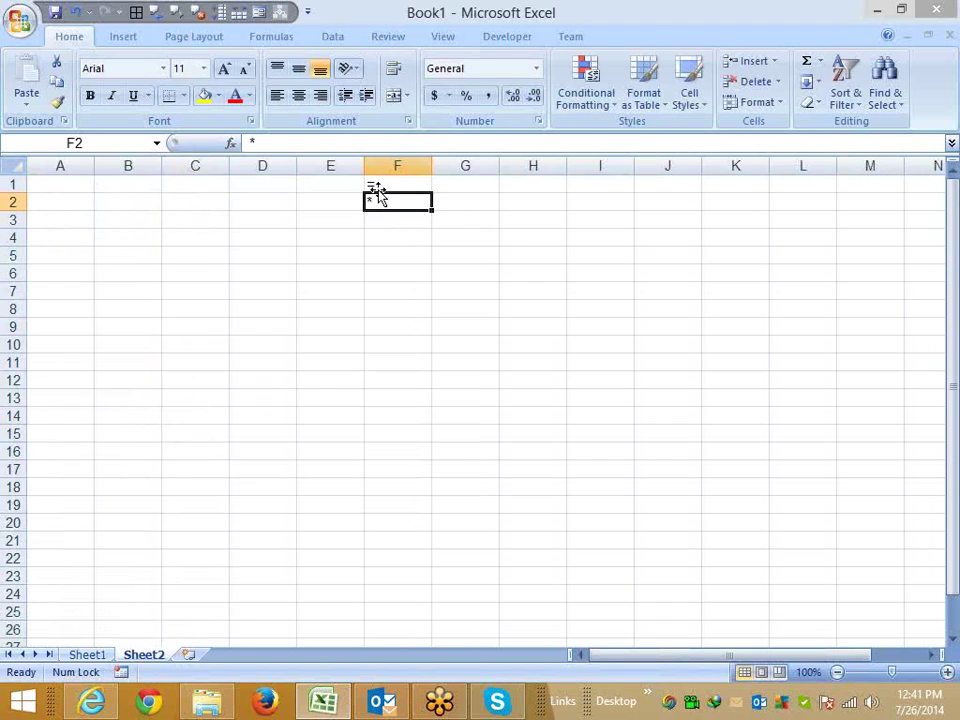
{"action": "key", "text": "Delete"}
- Enter >, <, >=, <= and <> down F2:F6
{"action": "type", "text": ">"}
{"action": "key", "text": "Return"}
{"action": "type", "text": "<"}
{"action": "key", "text": "Return"}
{"action": "type", "text": ">"}
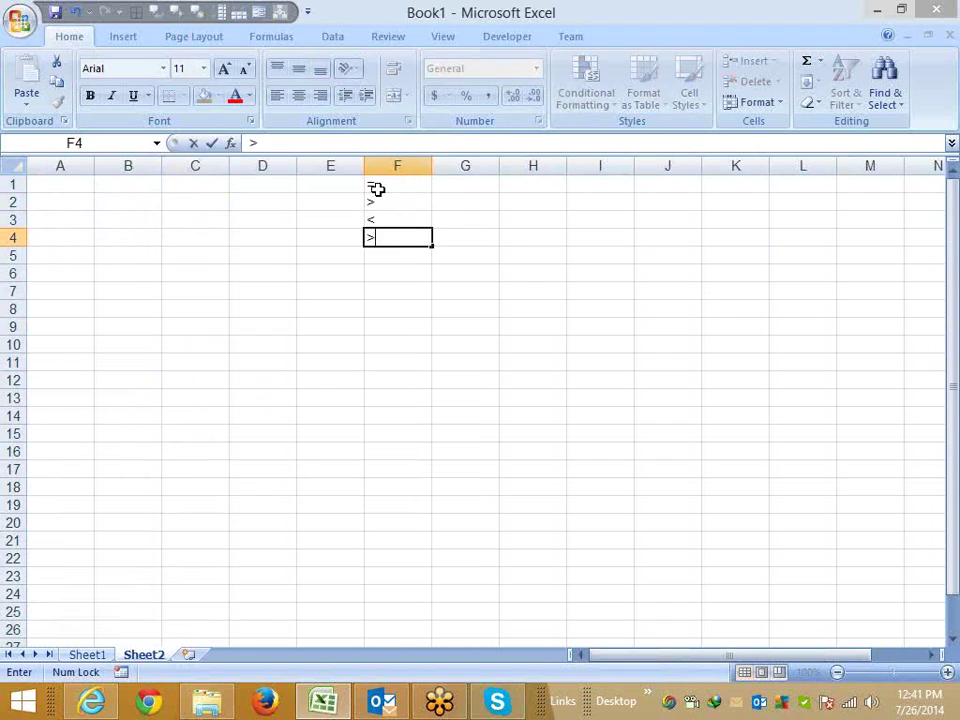
{"action": "type", "text": "="}
{"action": "key", "text": "Return"}
{"action": "type", "text": "<="}
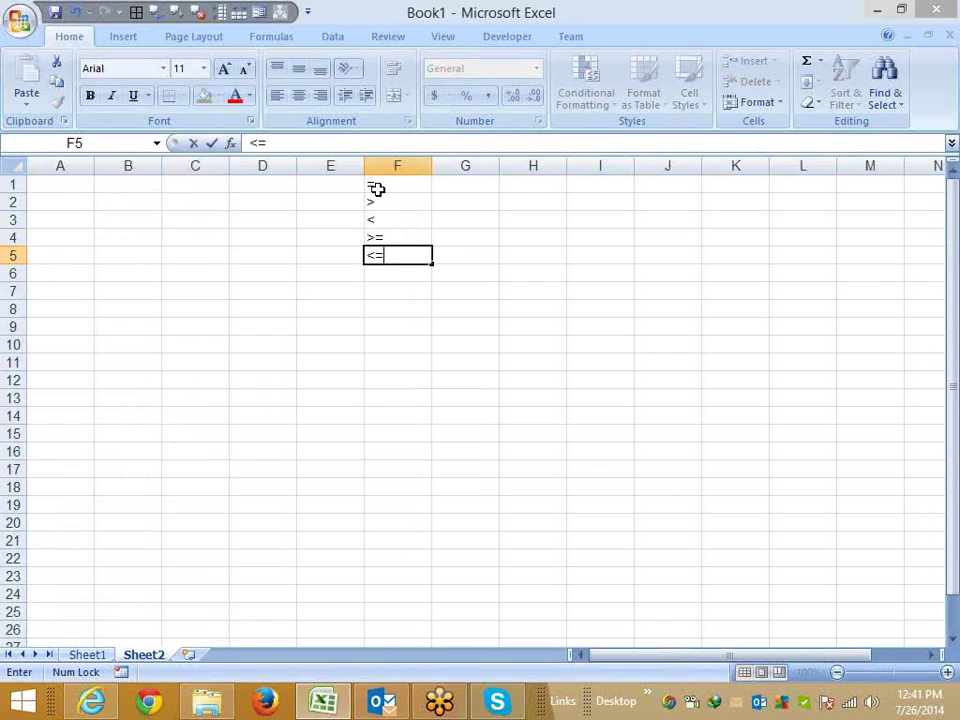
{"action": "key", "text": "Return"}
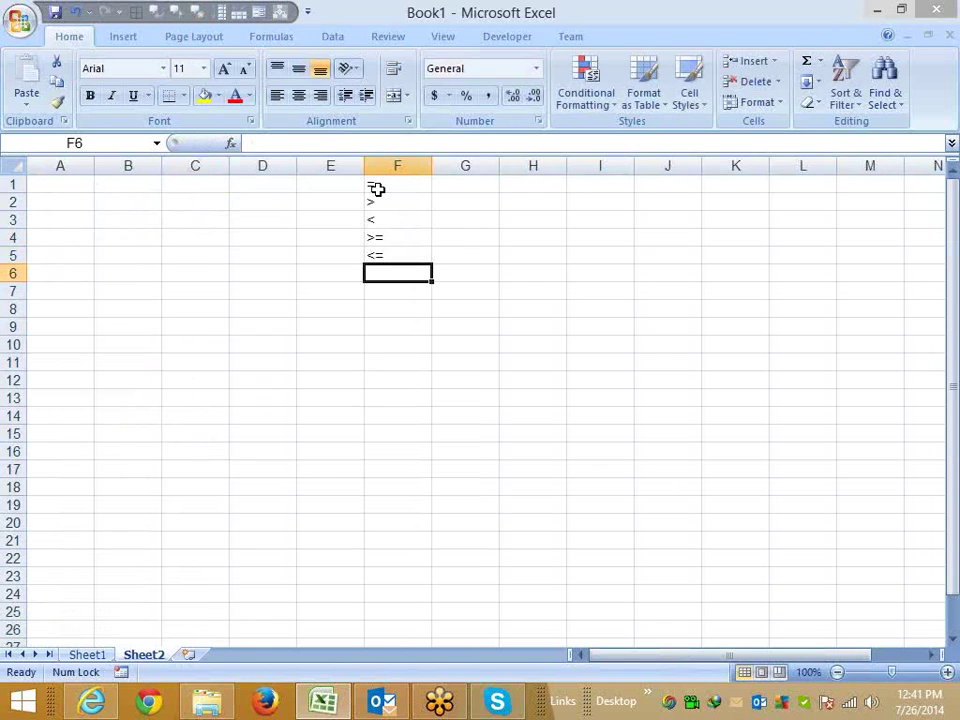
{"action": "type", "text": "<>"}
{"action": "key", "text": "Return"}
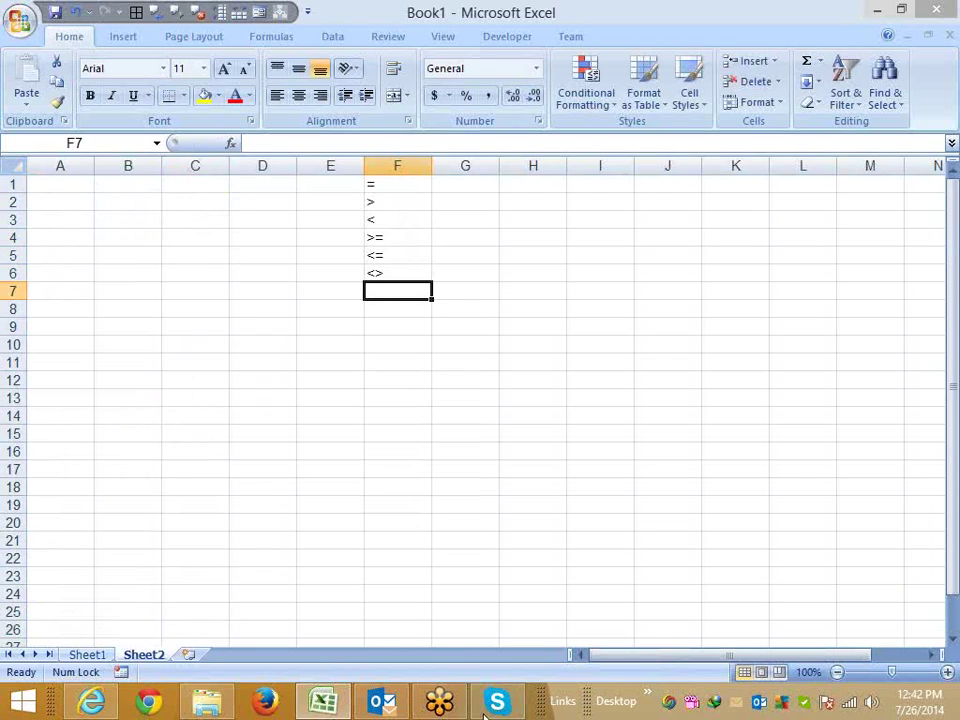
- Type the Sales header in A1 and the first figures 85 and 38 below it
{"action": "left_click", "coordinate": [208, 276]}
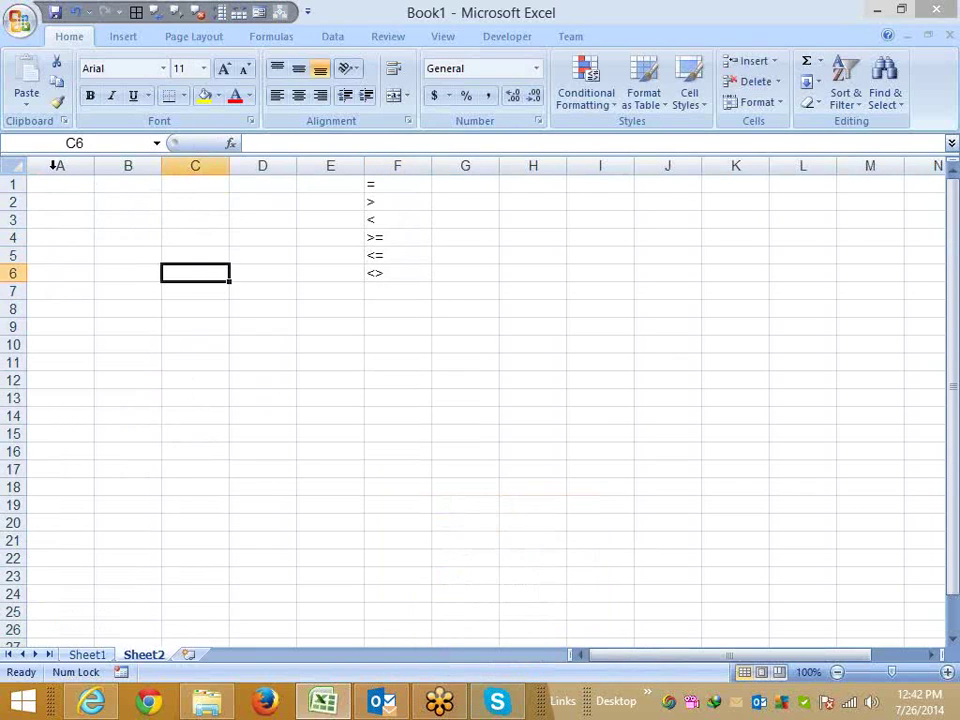
{"action": "left_click", "coordinate": [69, 181]}
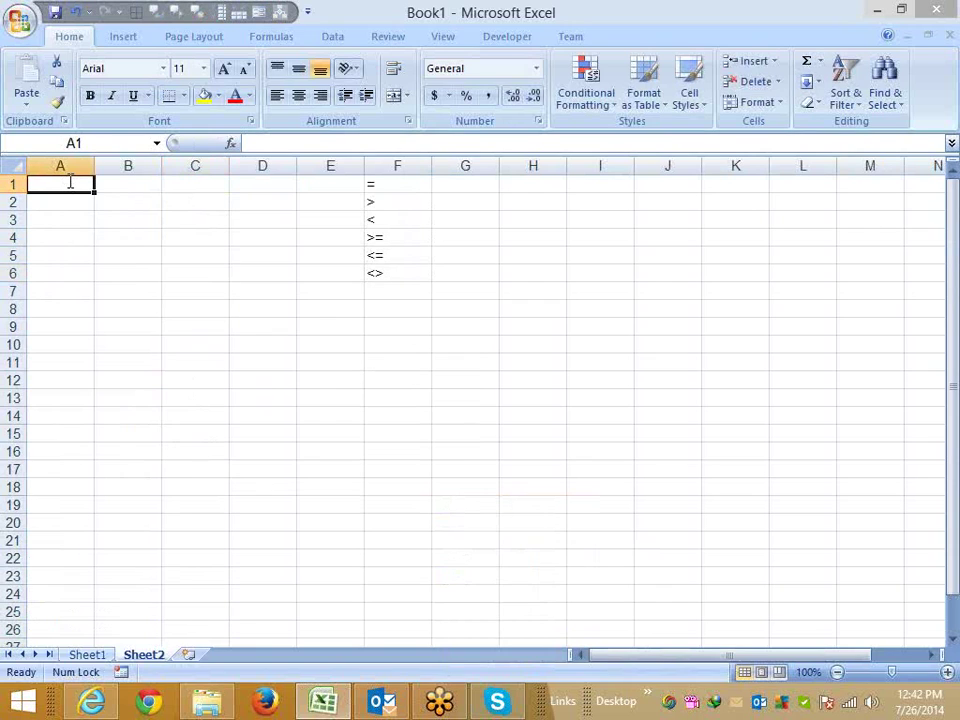
{"action": "type", "text": "Sales"}
{"action": "key", "text": "Return"}
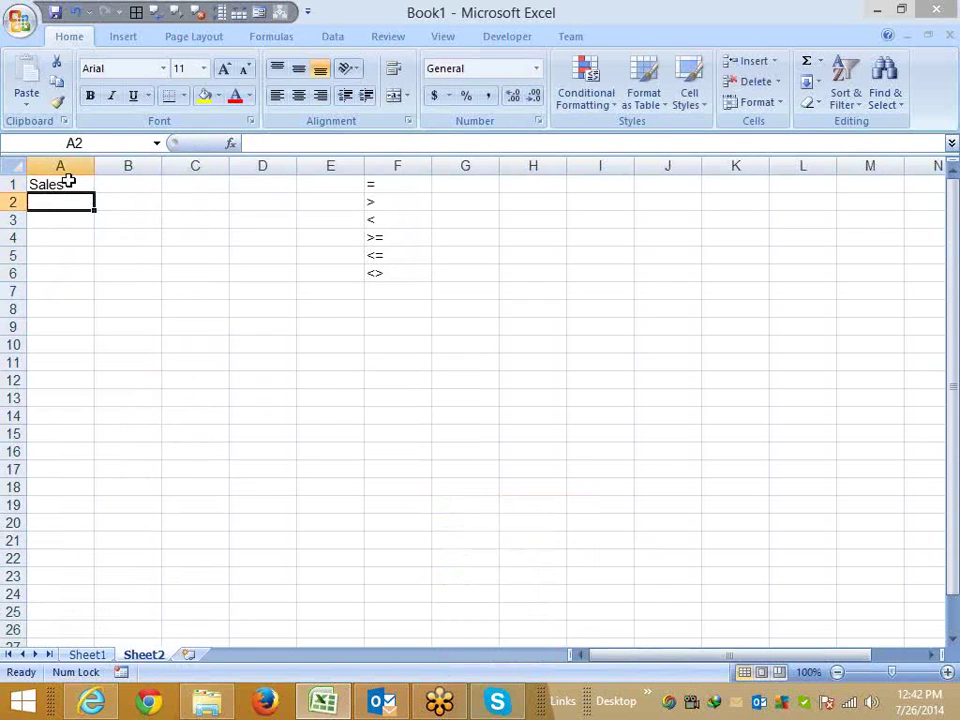
{"action": "type", "text": "85"}
{"action": "key", "text": "Return"}
{"action": "type", "text": "3"}
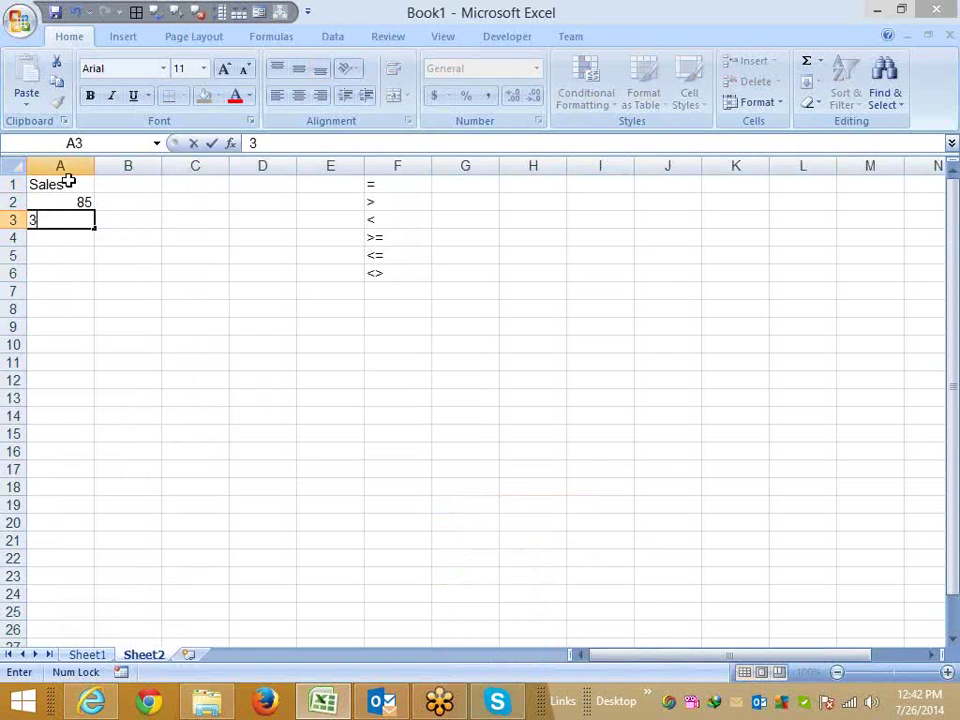
{"action": "key", "text": "Return"}
{"action": "key", "text": "Up"}
{"action": "type", "text": "3"}
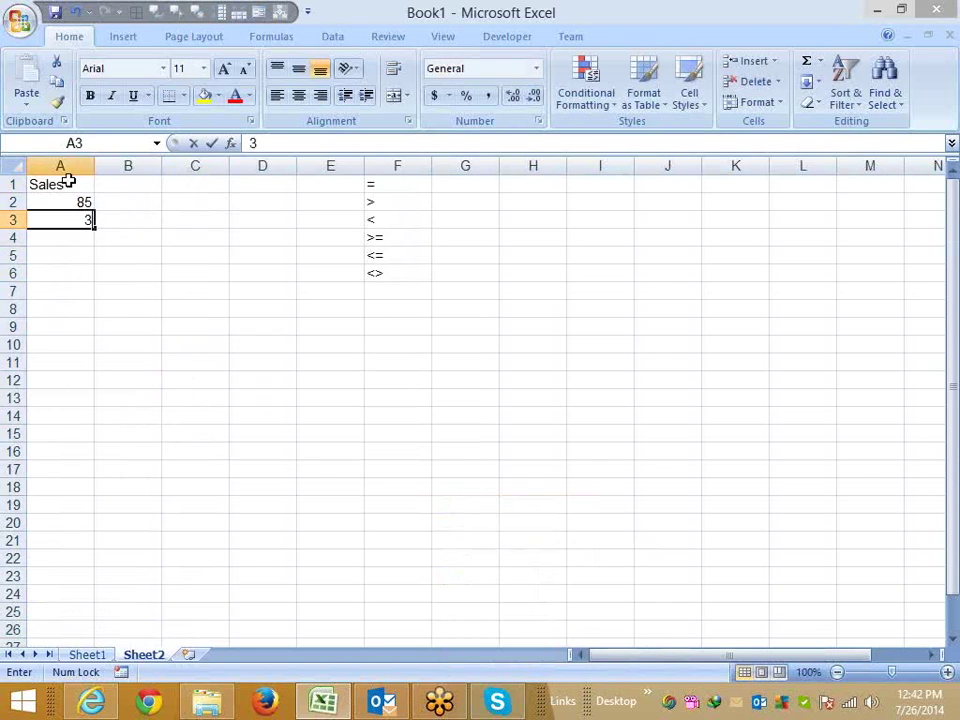
{"action": "type", "text": "8"}
{"action": "key", "text": "Return"}
- Enter the remaining sales 85, 21, 36, 5, 14, 32, 65, 85 and 2 down to A12
{"action": "type", "text": "85 21"}
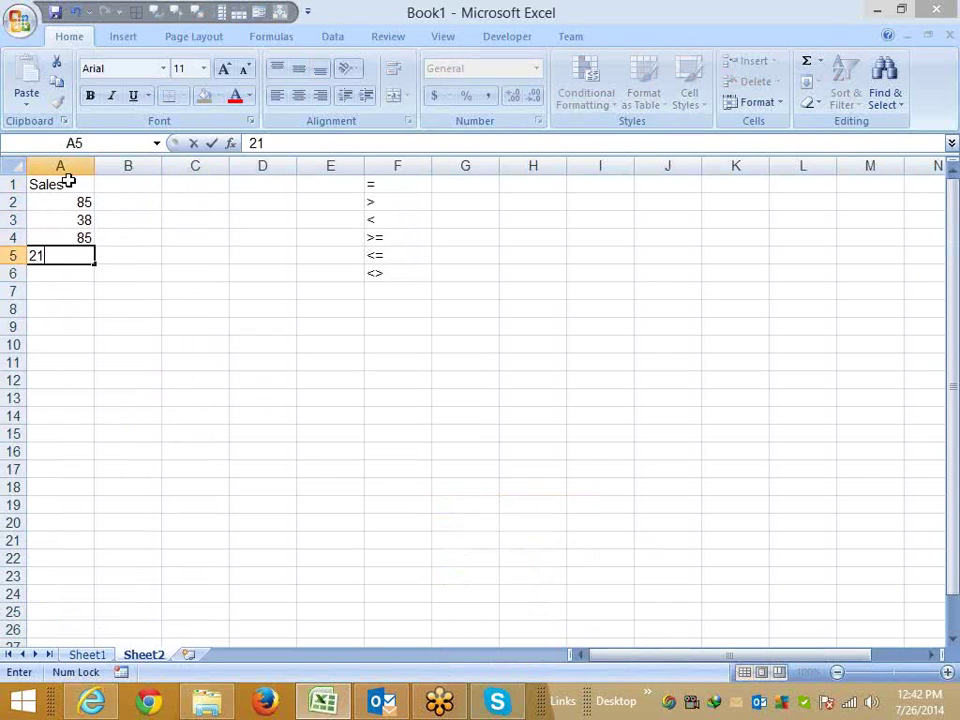
{"action": "key", "text": "Return"}
{"action": "type", "text": "36"}
{"action": "key", "text": "Return"}
{"action": "type", "text": "5"}
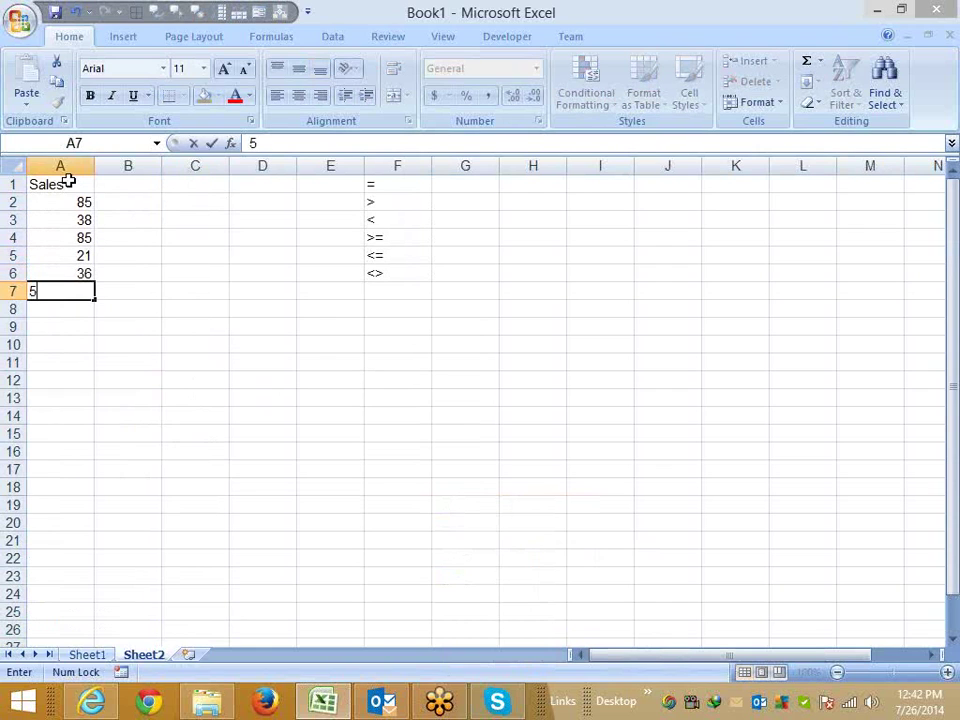
{"action": "key", "text": "Return"}
{"action": "type", "text": "14"}
{"action": "key", "text": "Return"}
{"action": "type", "text": "32"}
{"action": "key", "text": "Return"}
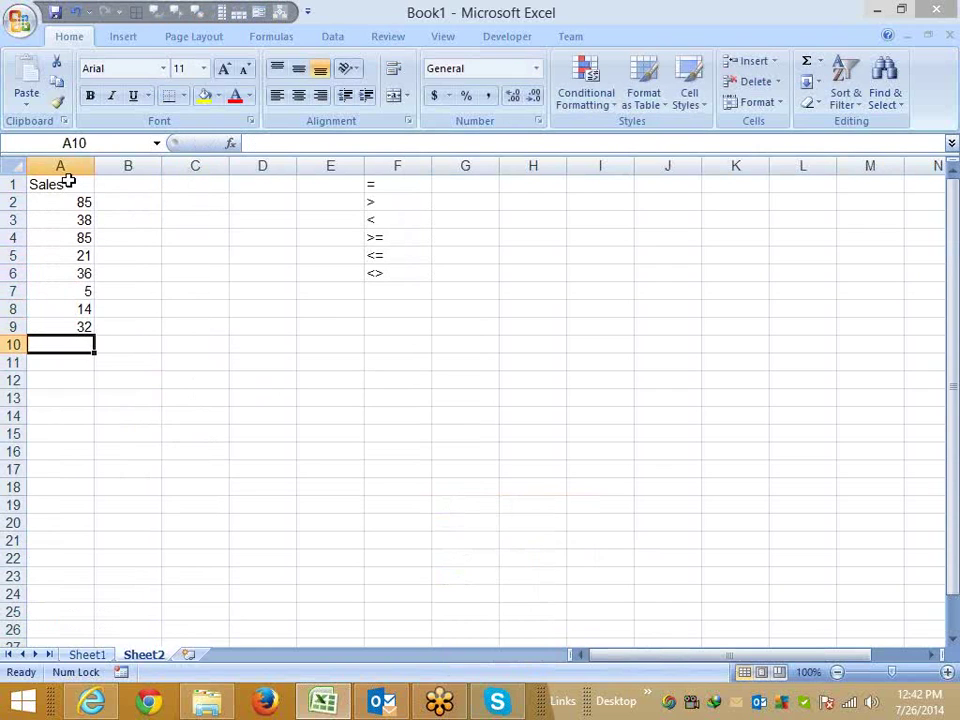
{"action": "type", "text": "65"}
{"action": "key", "text": "Return"}
{"action": "type", "text": "85"}
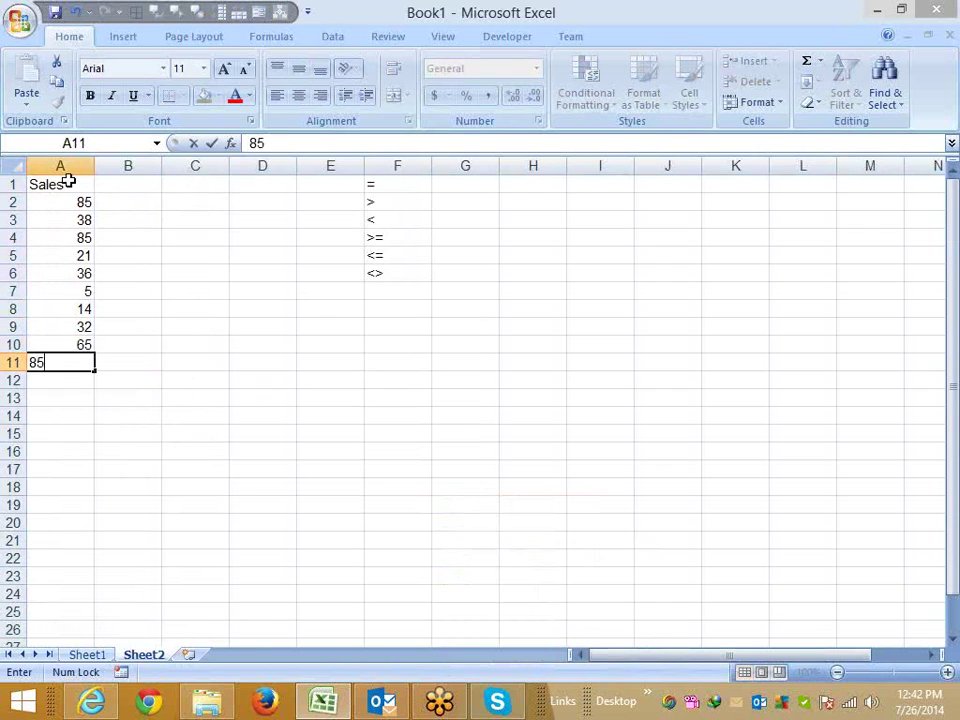
{"action": "key", "text": "Return"}
{"action": "type", "text": "1"}
{"action": "key", "text": "Return"}
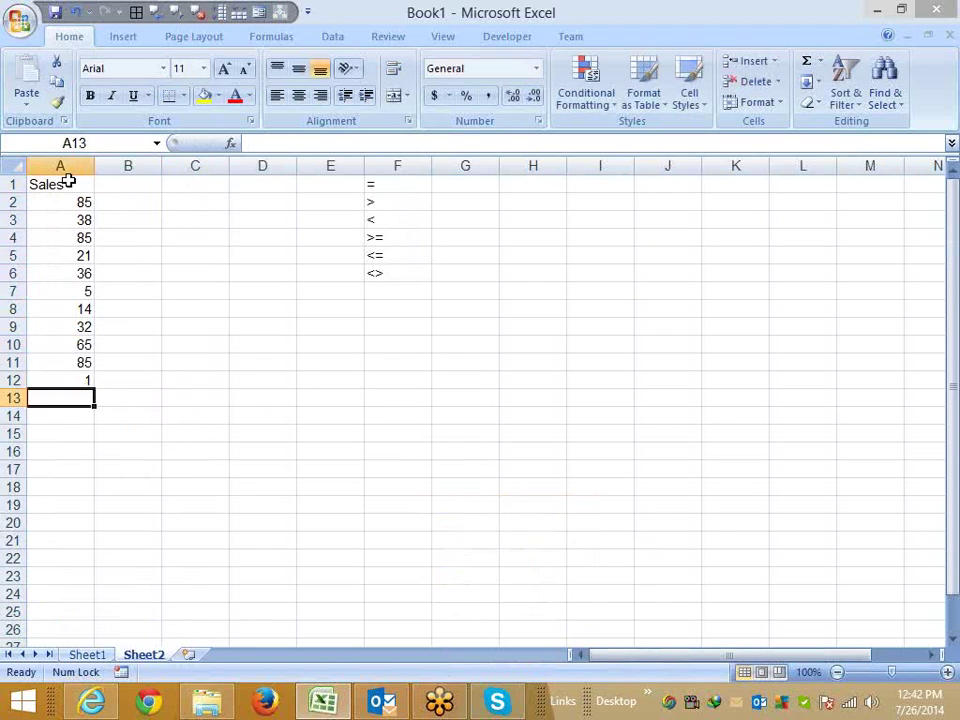
{"action": "key", "text": "Up"}
{"action": "type", "text": "2"}
{"action": "key", "text": "Return"}
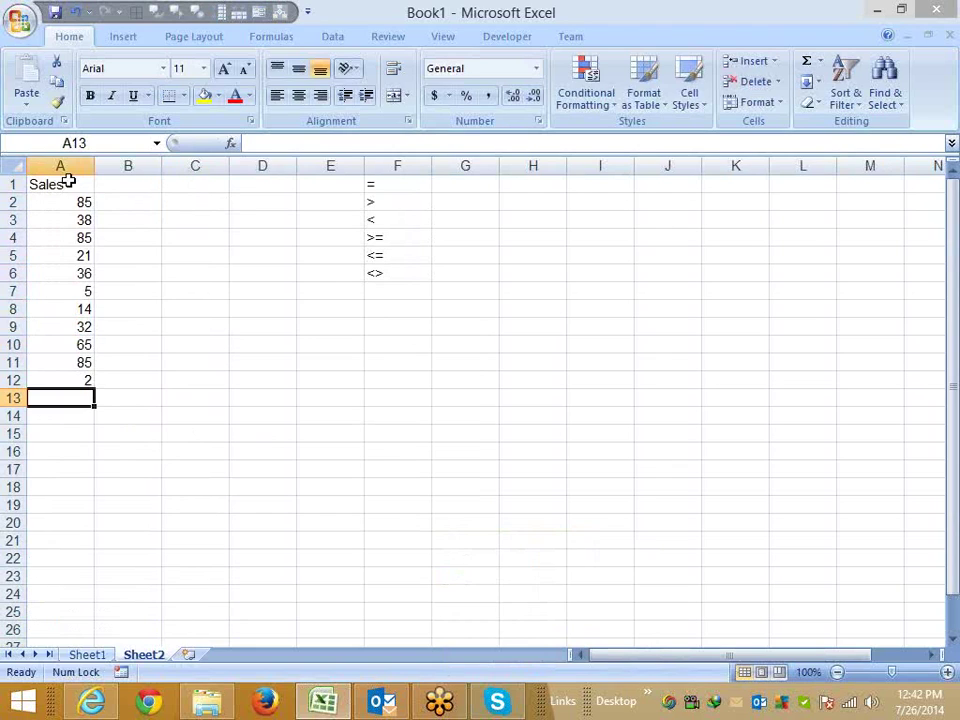
- Enter =A2>50 in B2 and fill it down through B13
{"action": "left_click", "coordinate": [127, 202]}
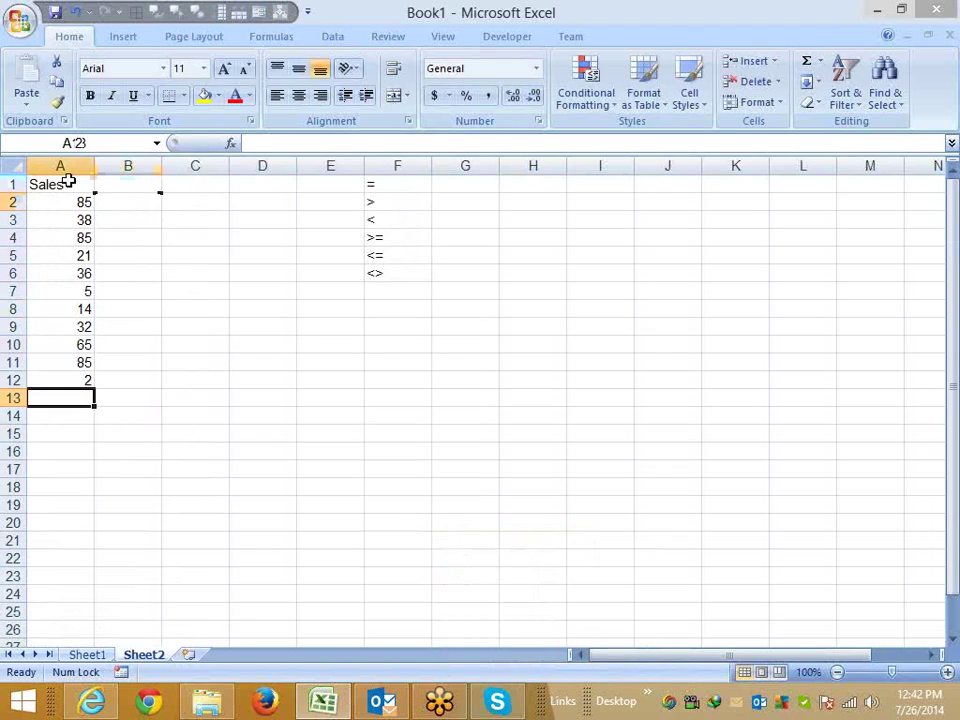
{"action": "type", "text": "="}
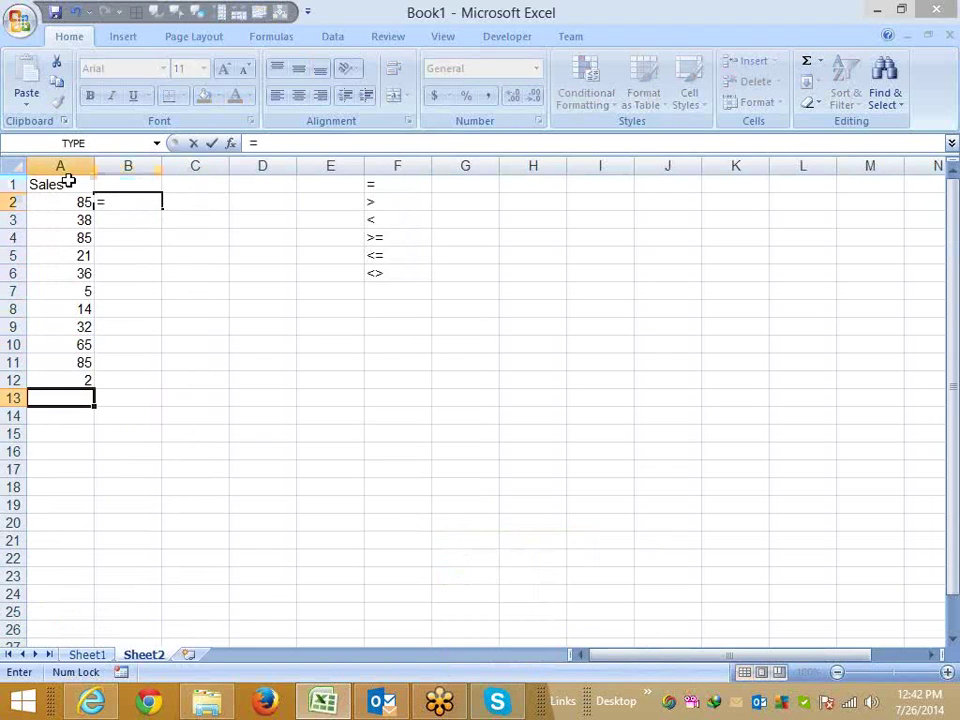
{"action": "type", "text": "A2"}
{"action": "type", "text": ">50"}
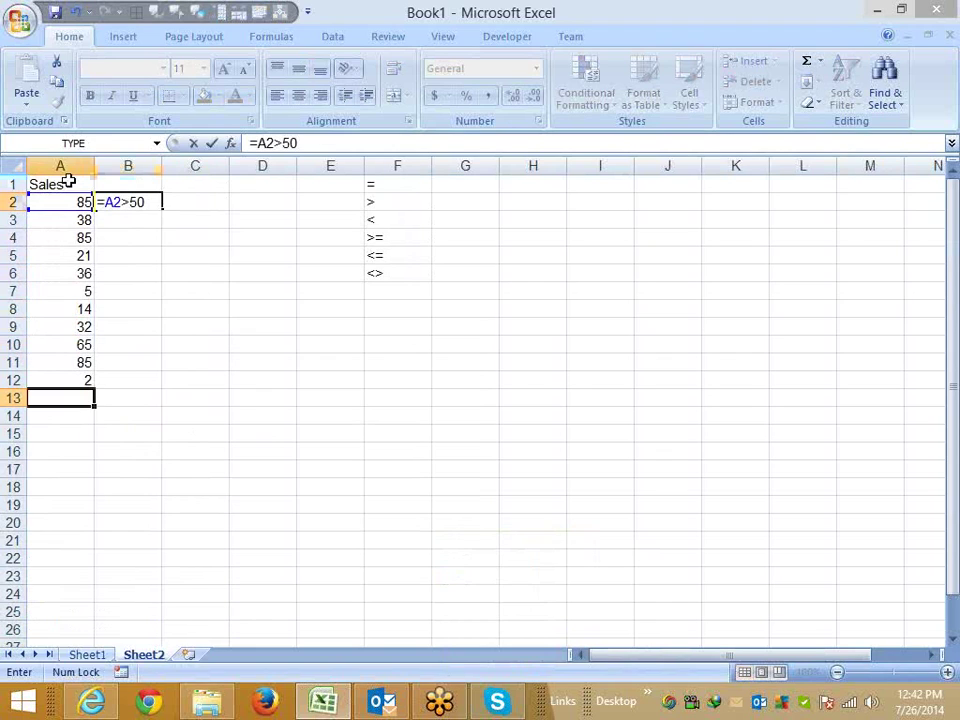
{"action": "key", "text": "Return"}
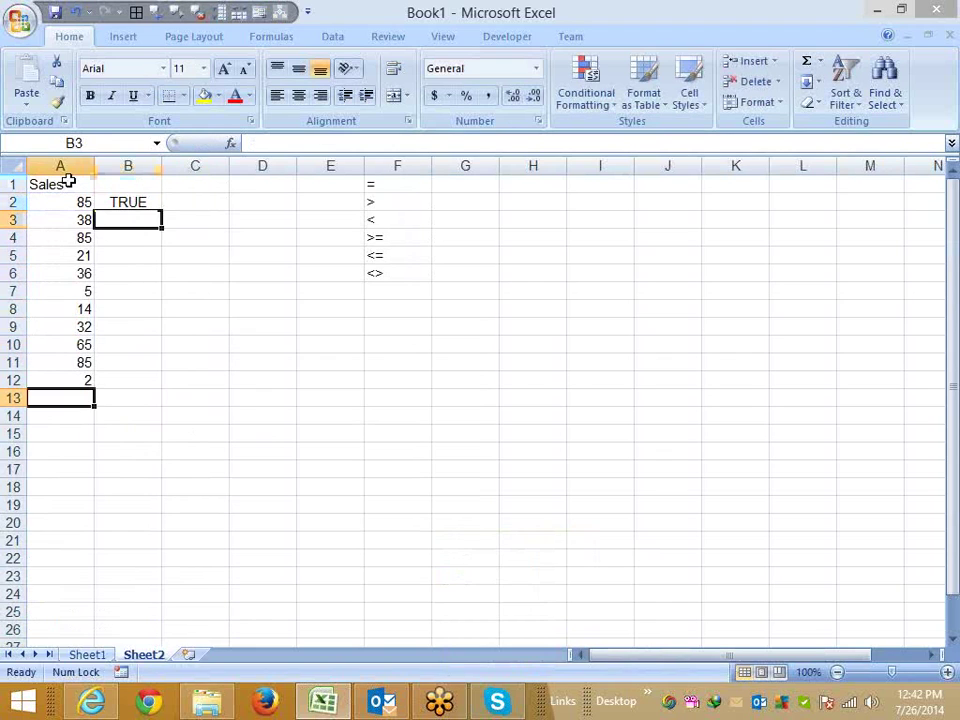
{"action": "key", "text": "Left"}
{"action": "key", "text": "Up"}
{"action": "key", "text": "ctrl+Down"}
{"action": "key", "text": "Down"}
{"action": "key", "text": "Right"}
{"action": "key", "text": "ctrl+shift+Up"}
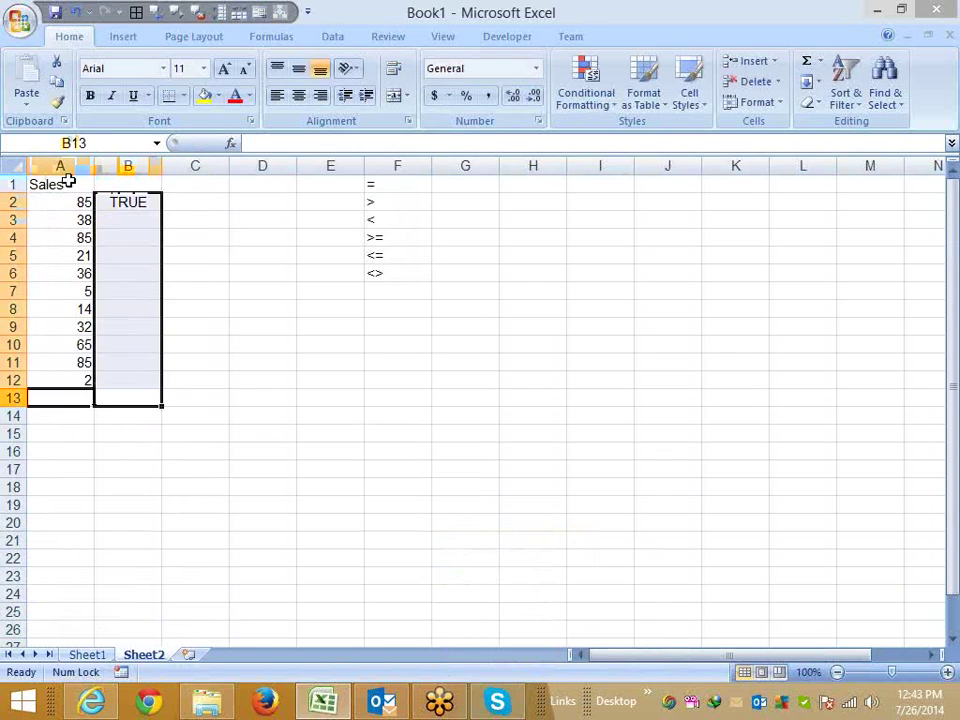
{"action": "key", "text": "ctrl+d"}
{"action": "key", "text": "Up"}
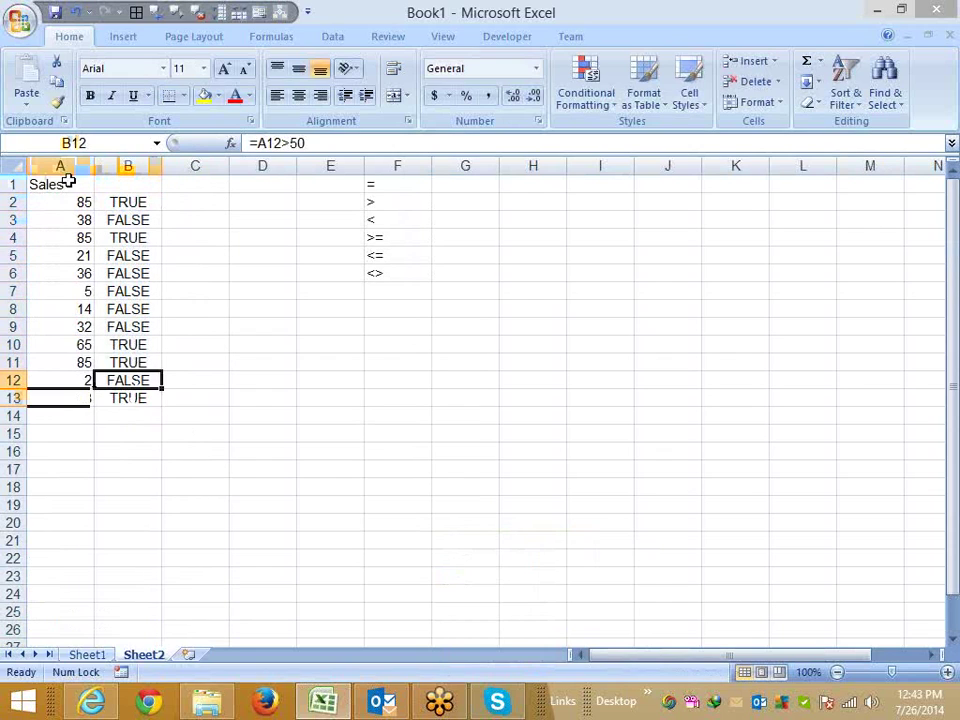
{"action": "key", "text": "Up"}
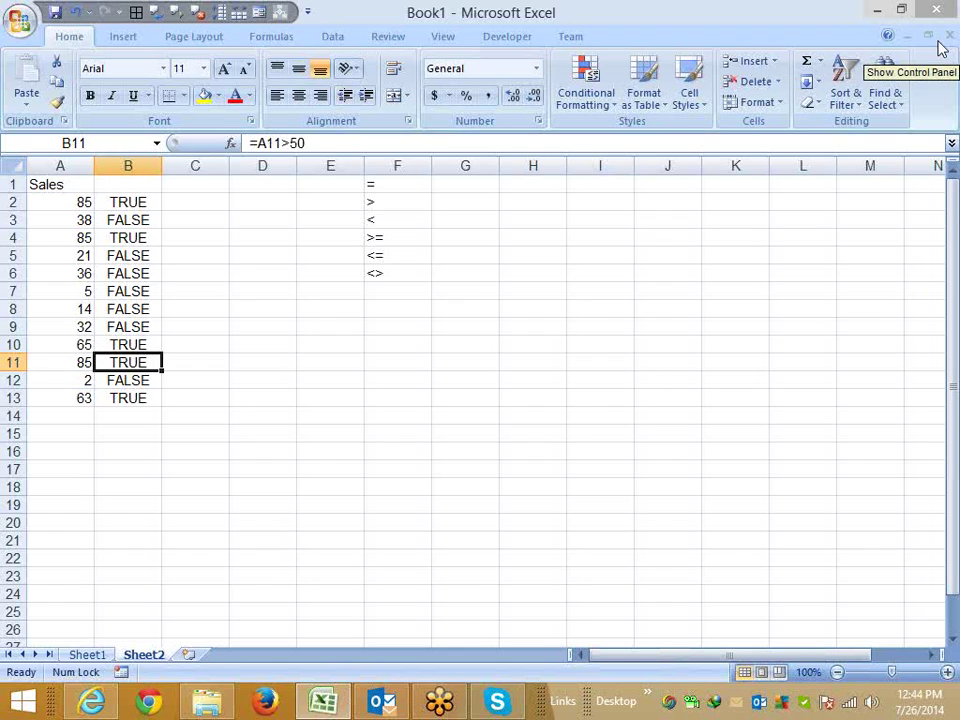
{"action": "left_click", "coordinate": [120, 216]}
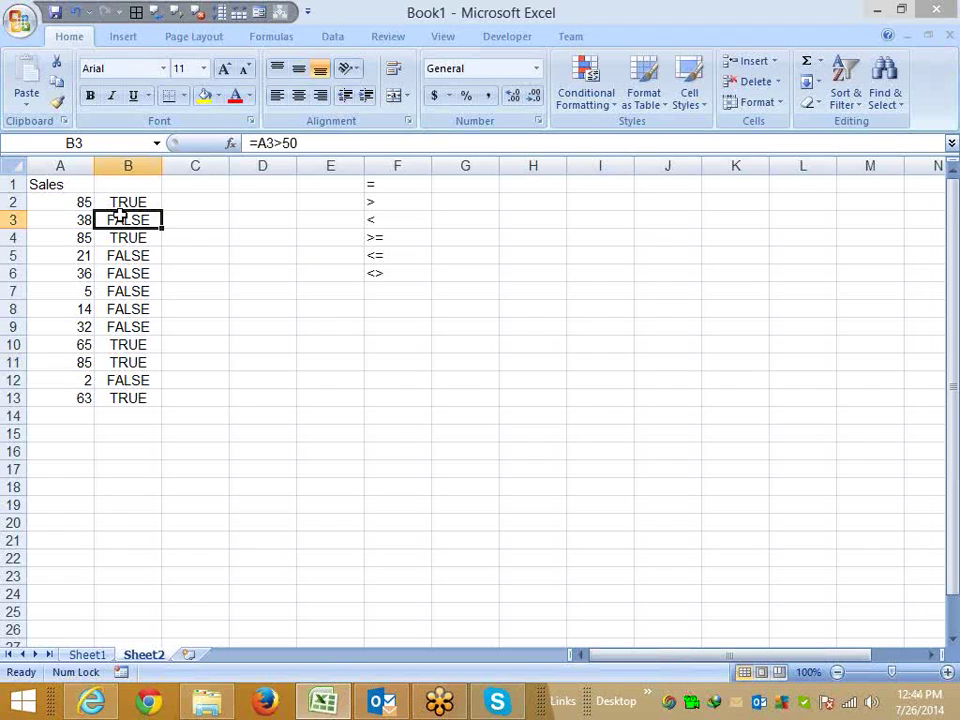
{"action": "key", "text": "ctrl+c"}
{"action": "key", "text": "Down"}
{"action": "key", "text": "Down"}
{"action": "key", "text": "Down"}
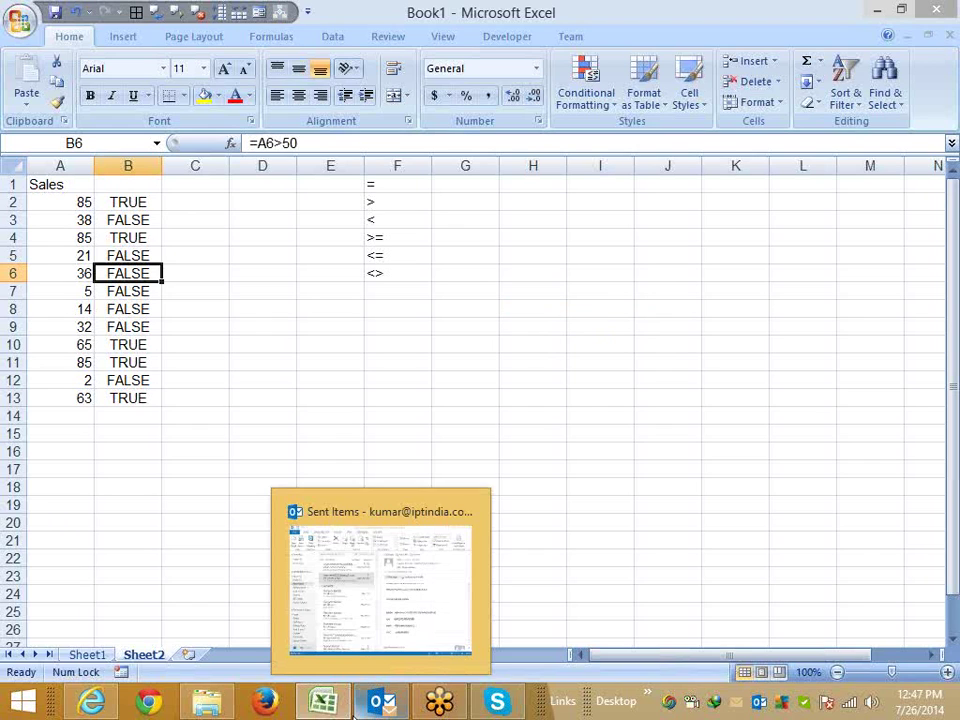
{"action": "mouse_move", "coordinate": [381, 701]}
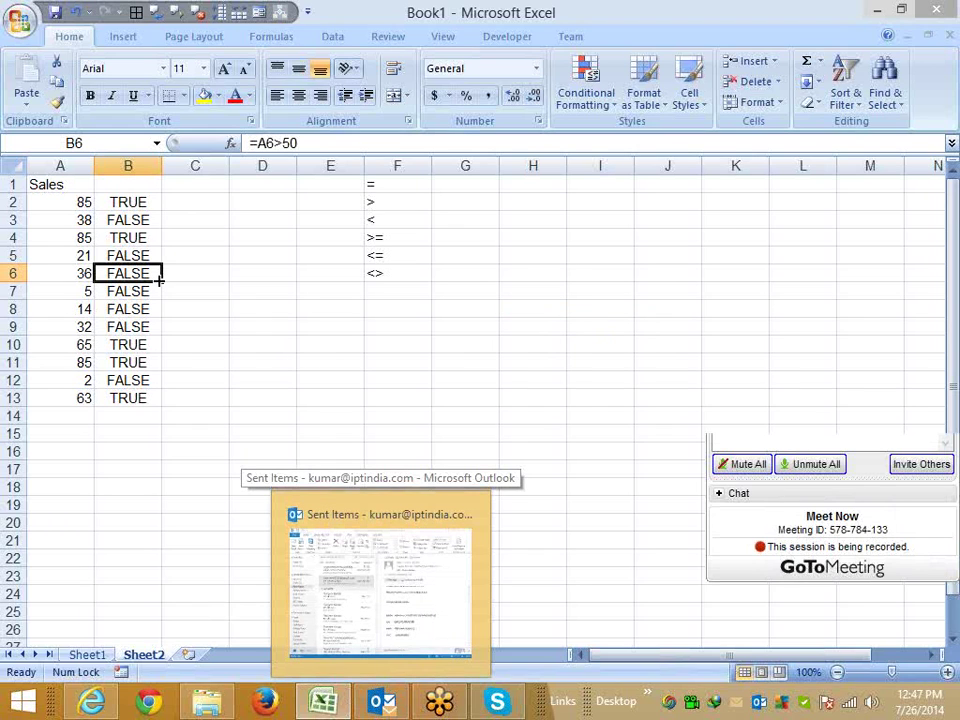
- Enter =IF(B2,"OK","Pending") in C2 and check its formula
{"action": "left_click", "coordinate": [103, 202]}
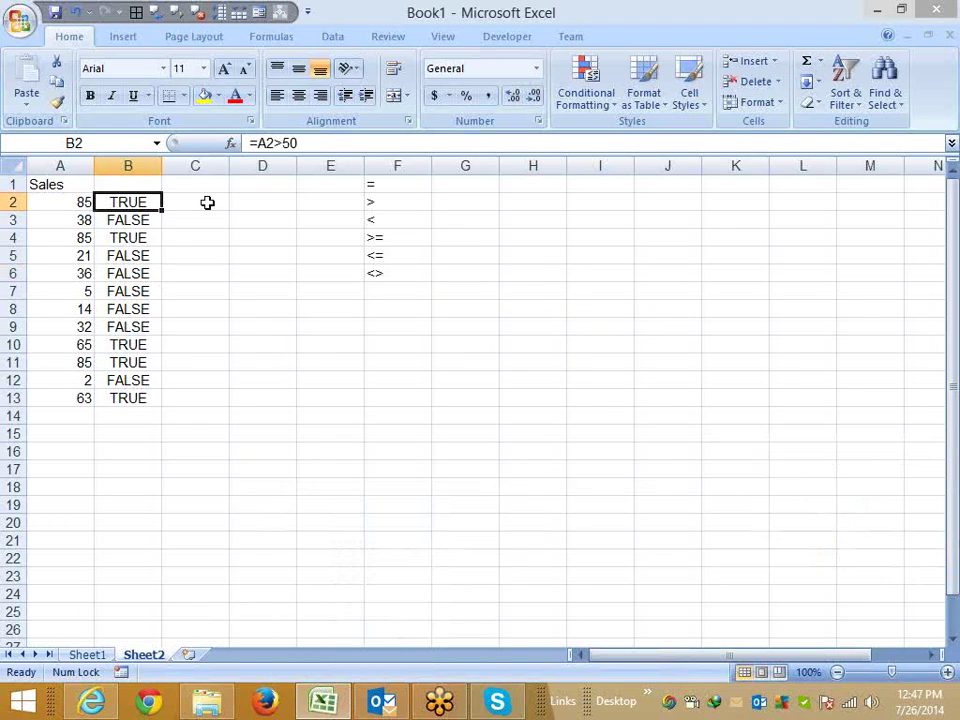
{"action": "left_click", "coordinate": [209, 202]}
{"action": "type", "text": "="}
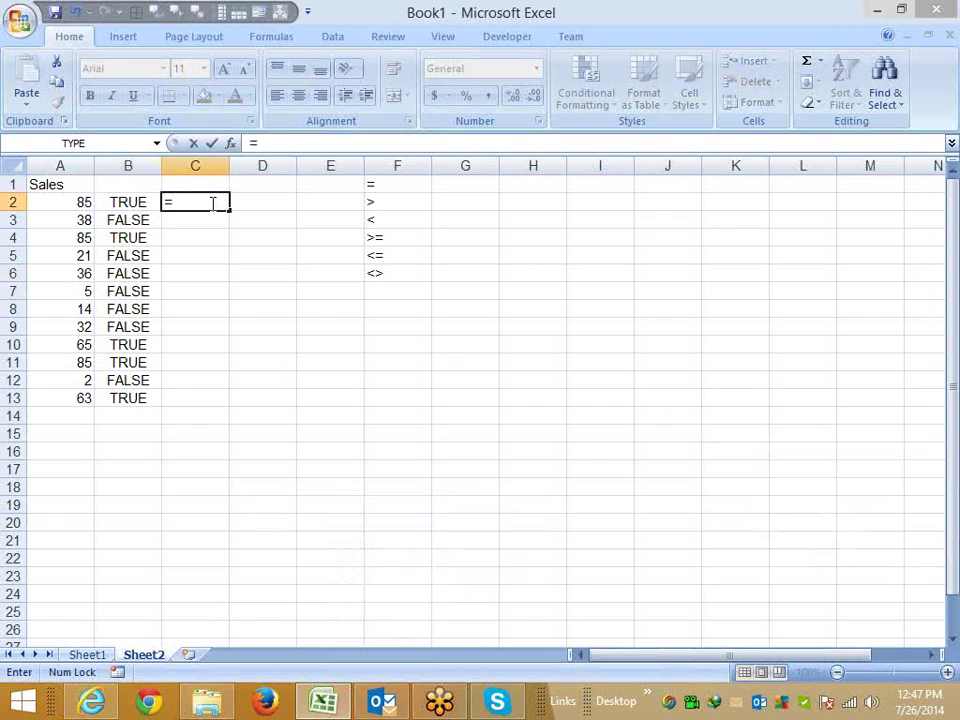
{"action": "type", "text": "IF("}
{"action": "key", "text": "Left"}
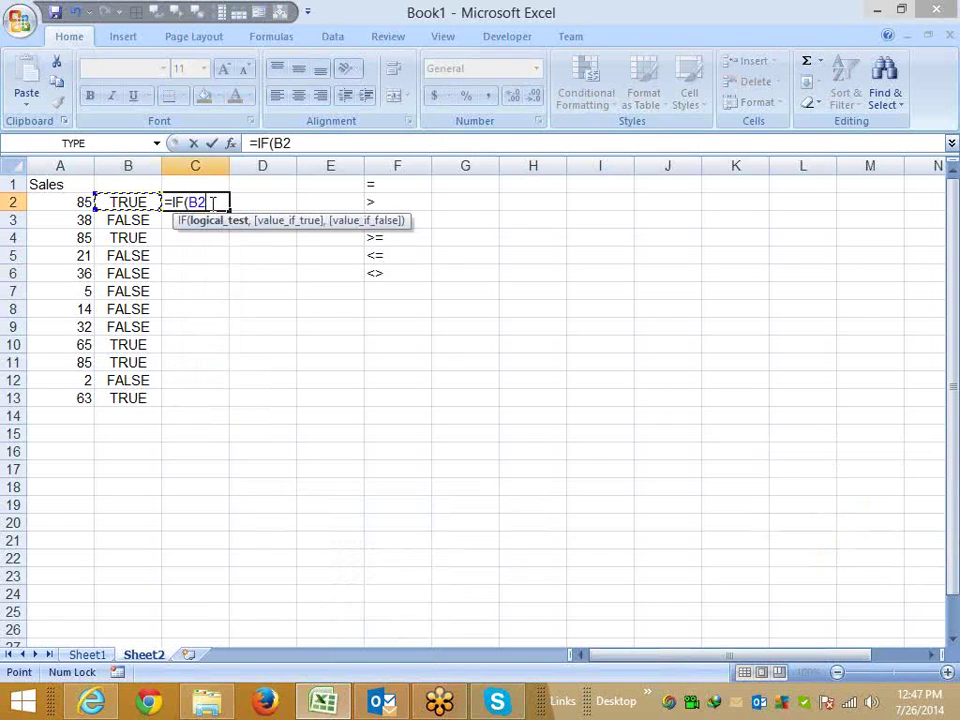
{"action": "type", "text": ","}
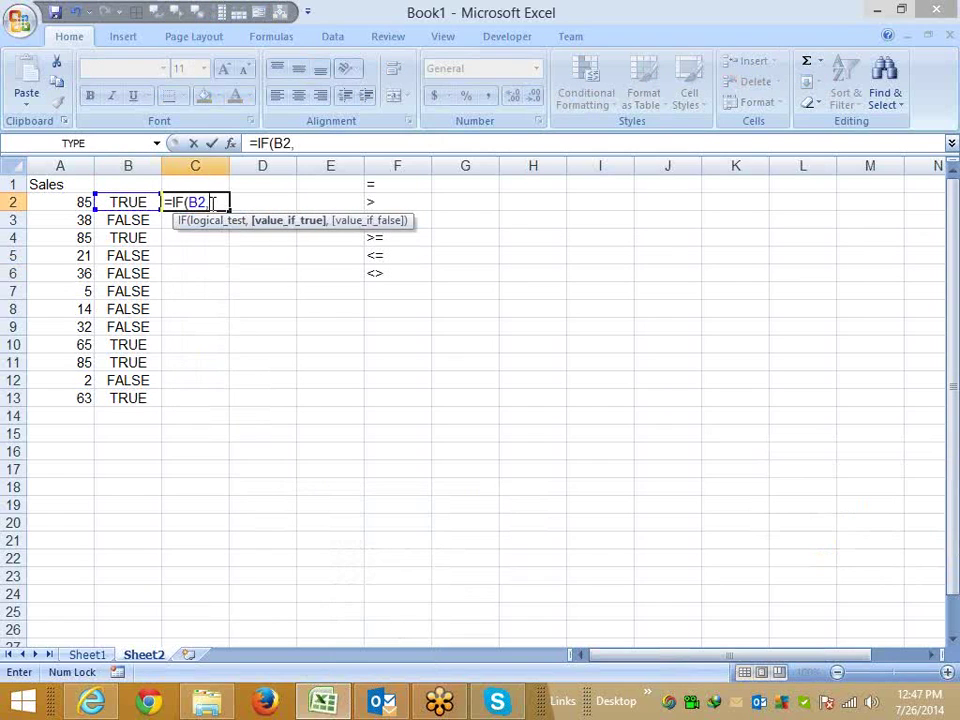
{"action": "type", "text": "\""}
{"action": "type", "text": "OK\",\"P"}
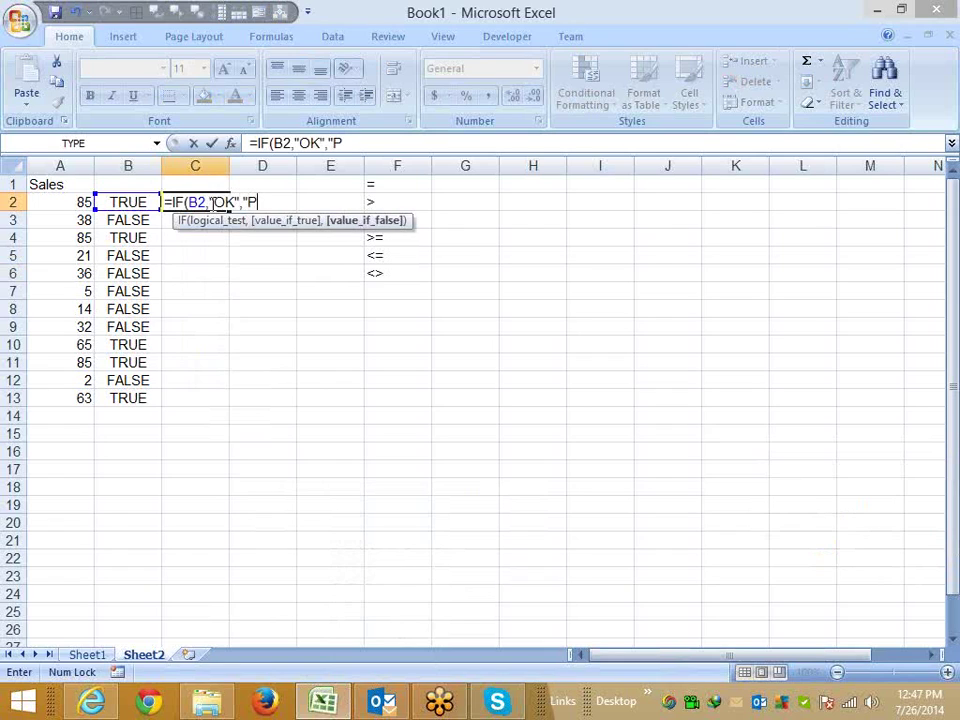
{"action": "type", "text": "e"}
{"action": "key", "text": "Return"}
{"action": "key", "text": "Up"}
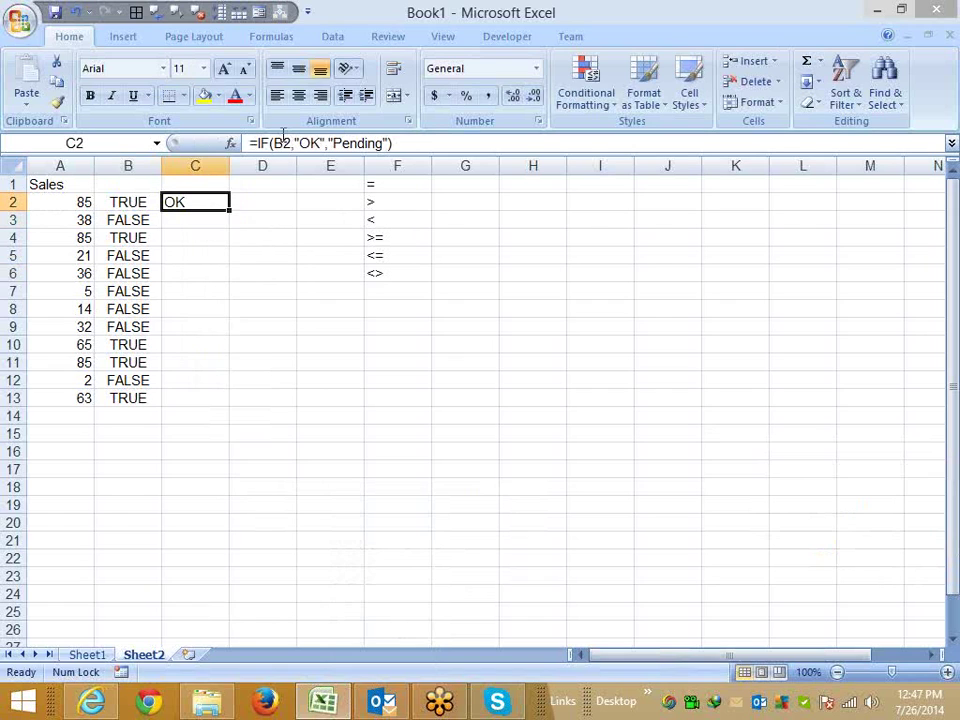
{"action": "left_click", "coordinate": [285, 143]}
{"action": "double_click", "coordinate": [284, 143]}
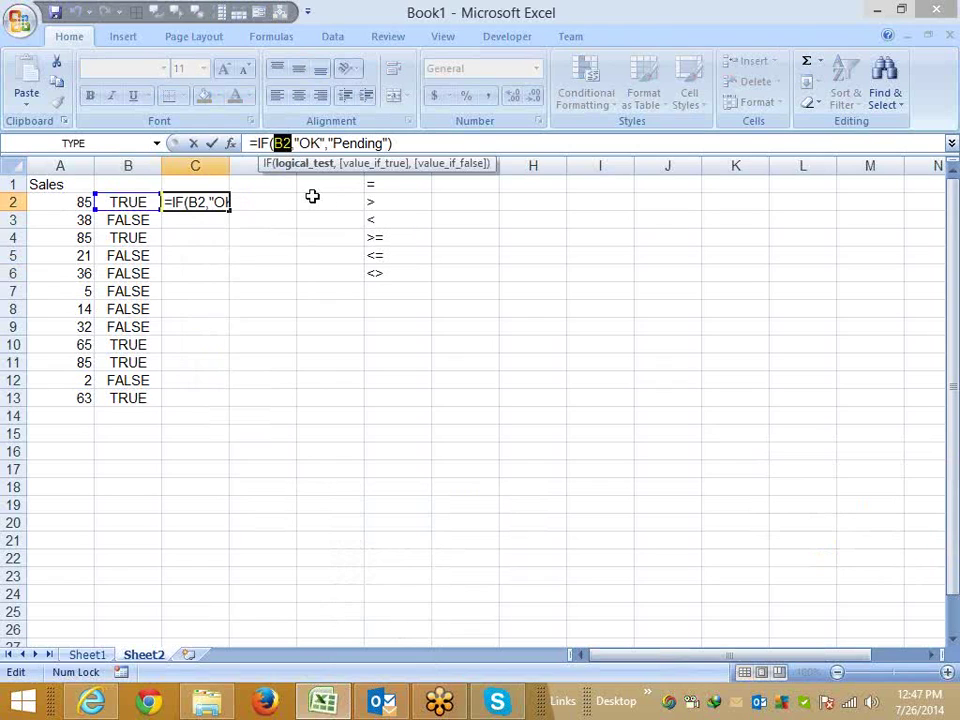
- Enter =IF(A2>50,"OK","Pending") in D2, fixing the misplaced quotes and comma
{"action": "left_click", "coordinate": [257, 203]}
{"action": "type", "text": "="}
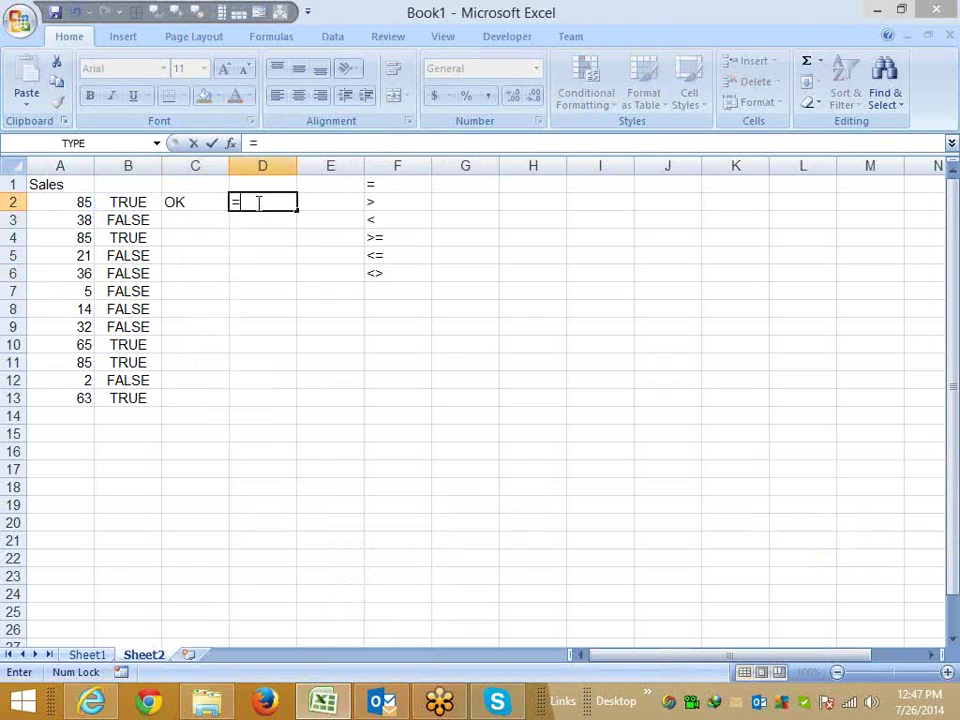
{"action": "type", "text": "if"}
{"action": "key", "text": "Tab"}
{"action": "type", "text": "A2>"}
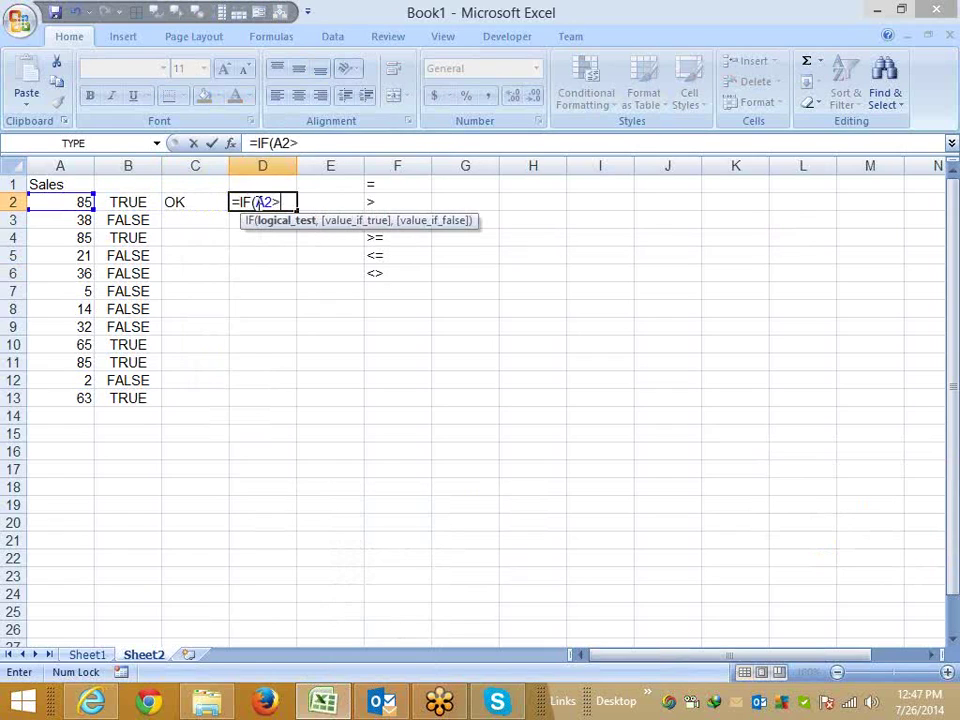
{"action": "type", "text": "50,\""}
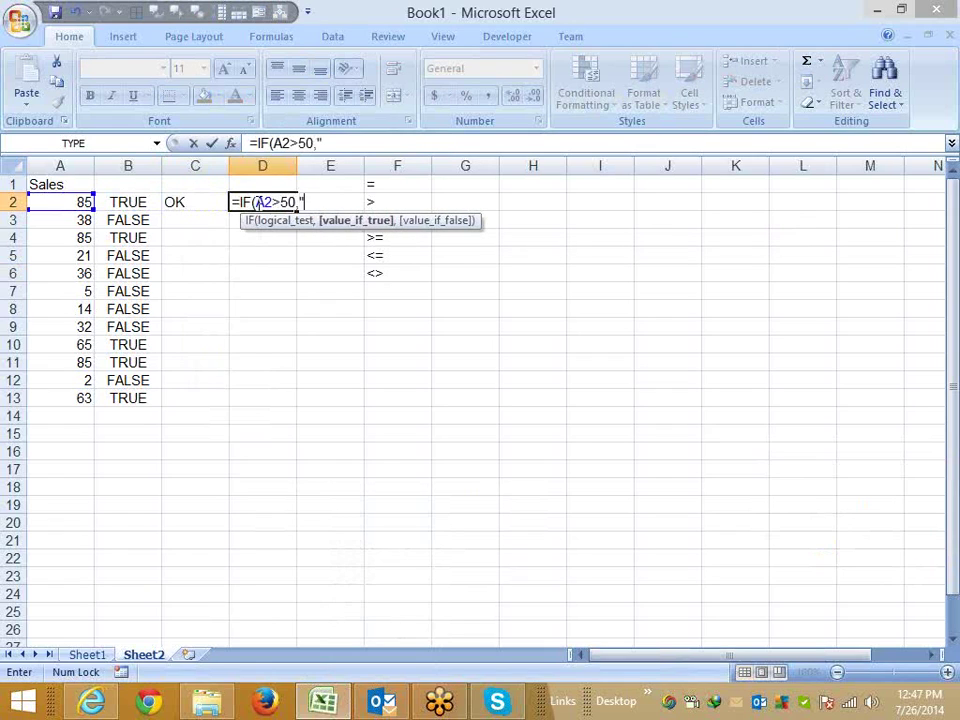
{"action": "type", "text": "Pending"}
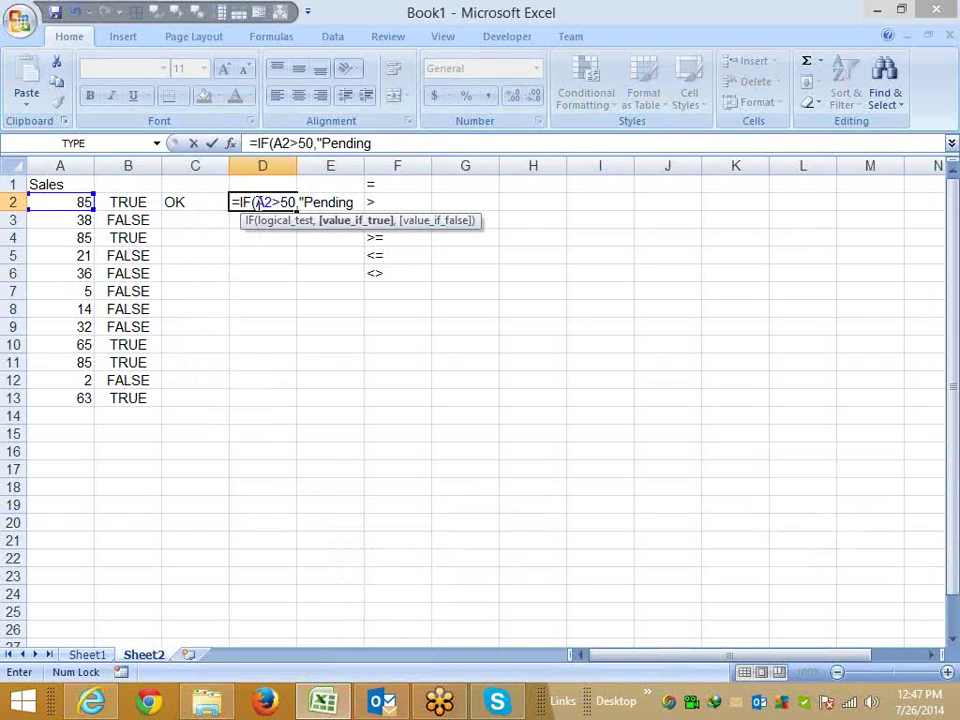
{"action": "type", "text": "\",\""}
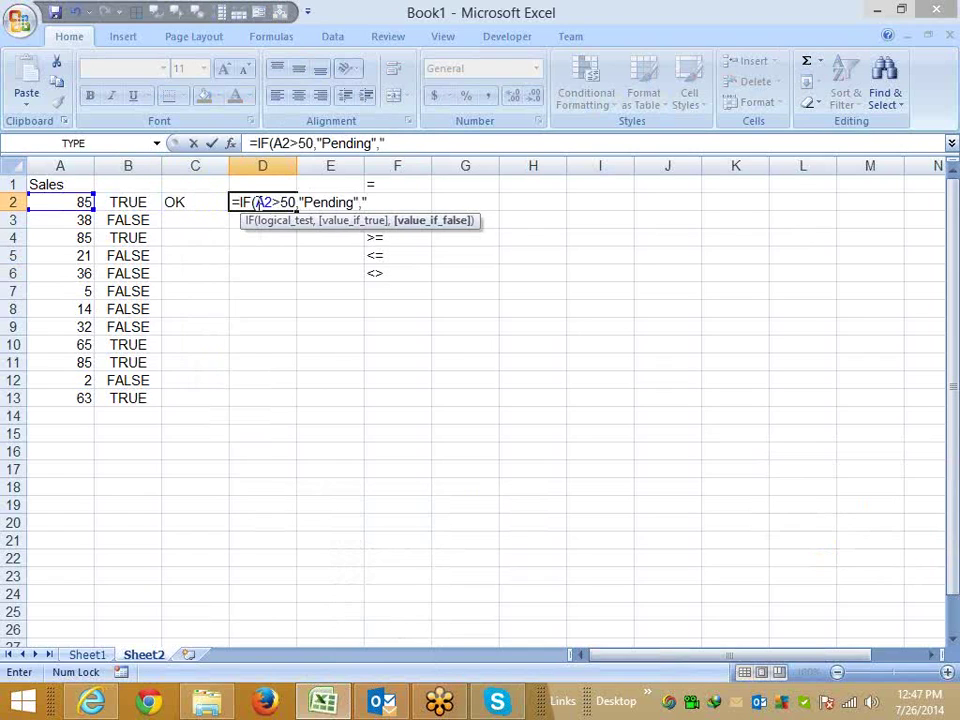
{"action": "key", "text": "Return"}
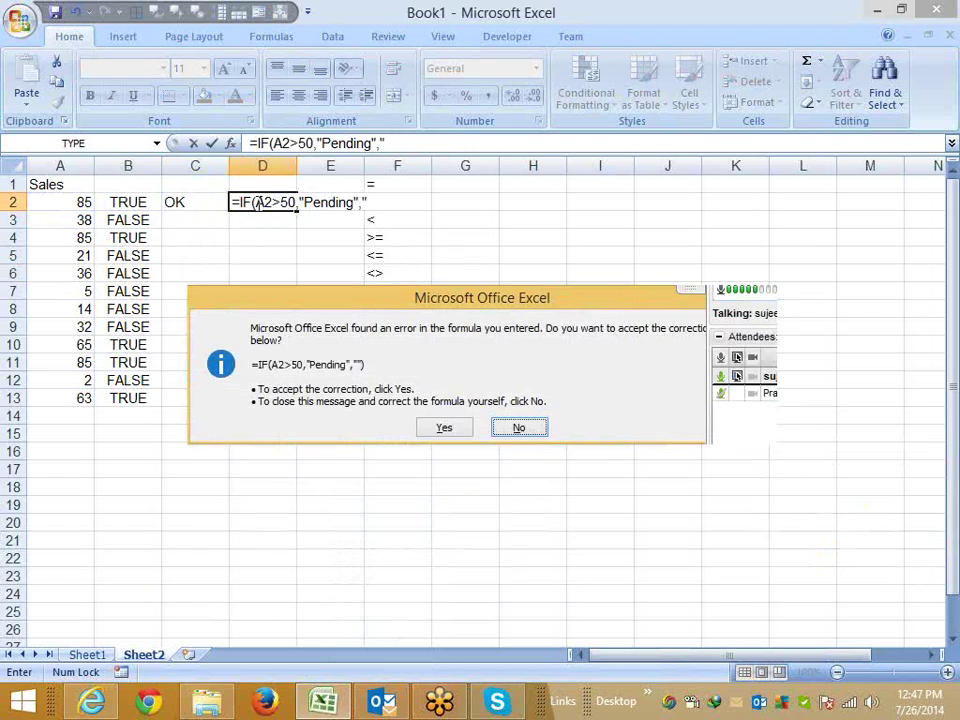
{"action": "key", "text": "Return"}
{"action": "key", "text": "BackSpace"}
{"action": "key", "text": "BackSpace"}
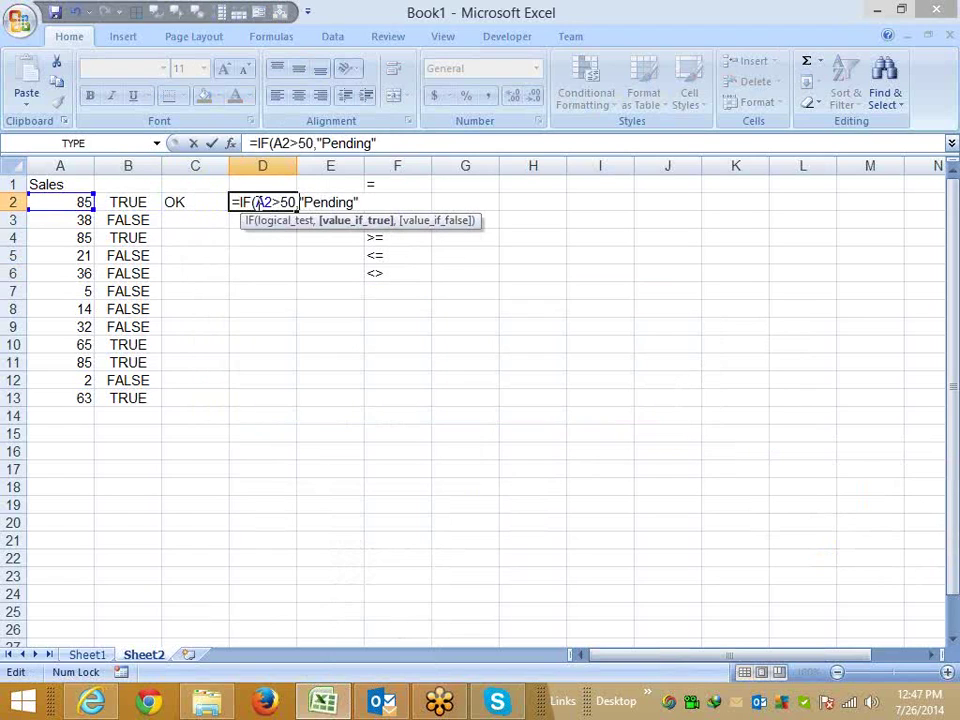
{"action": "type", "text": "\""}
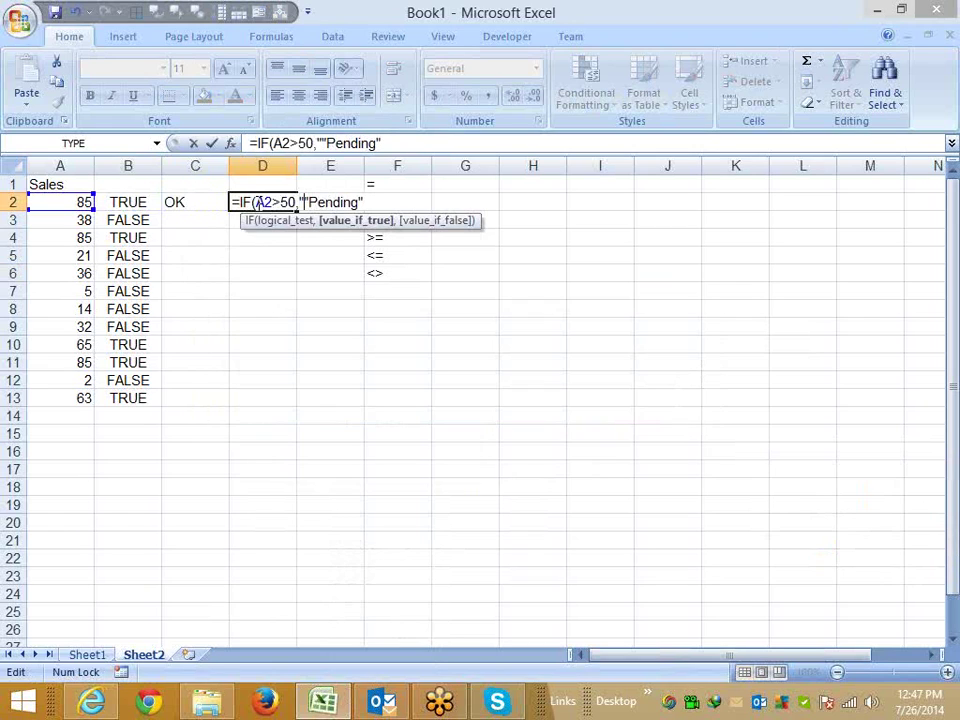
{"action": "type", "text": "O:"}
{"action": "key", "text": "BackSpace"}
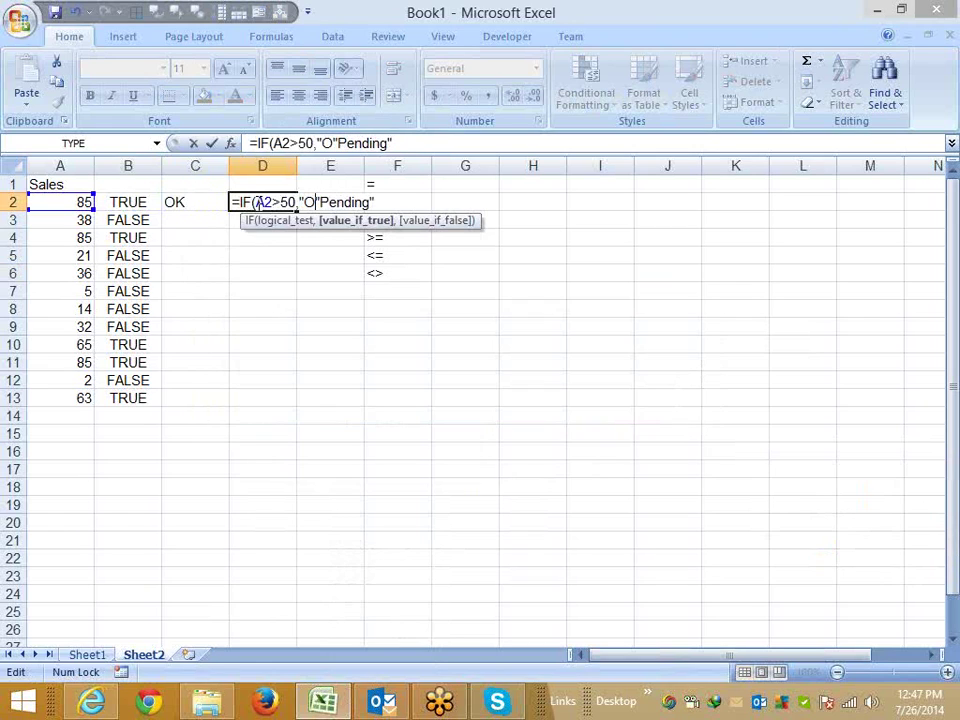
{"action": "type", "text": "\""}
{"action": "type", "text": "K"}
{"action": "type", "text": ","}
{"action": "key", "text": "Return"}
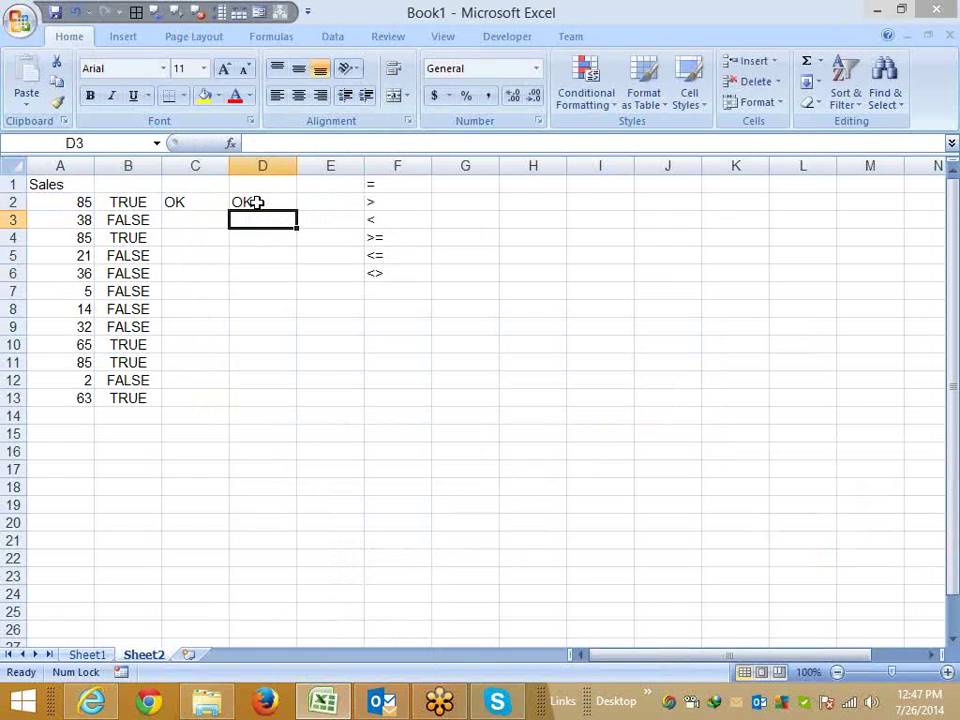
{"action": "left_click", "coordinate": [257, 202]}
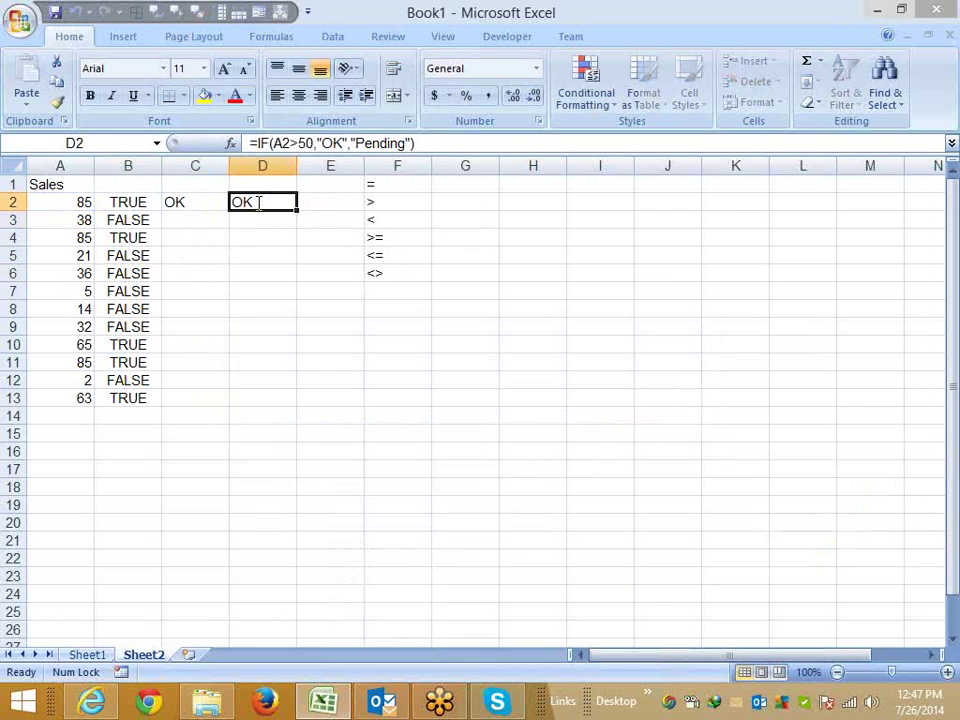
- Compare D2's =IF(A2>50,"OK","Pending") formula with B2's formula without changing either
{"action": "left_click", "coordinate": [302, 143]}
{"action": "key", "text": "shift+Left"}
{"action": "key", "text": "shift+Left"}
{"action": "key", "text": "shift+Left"}
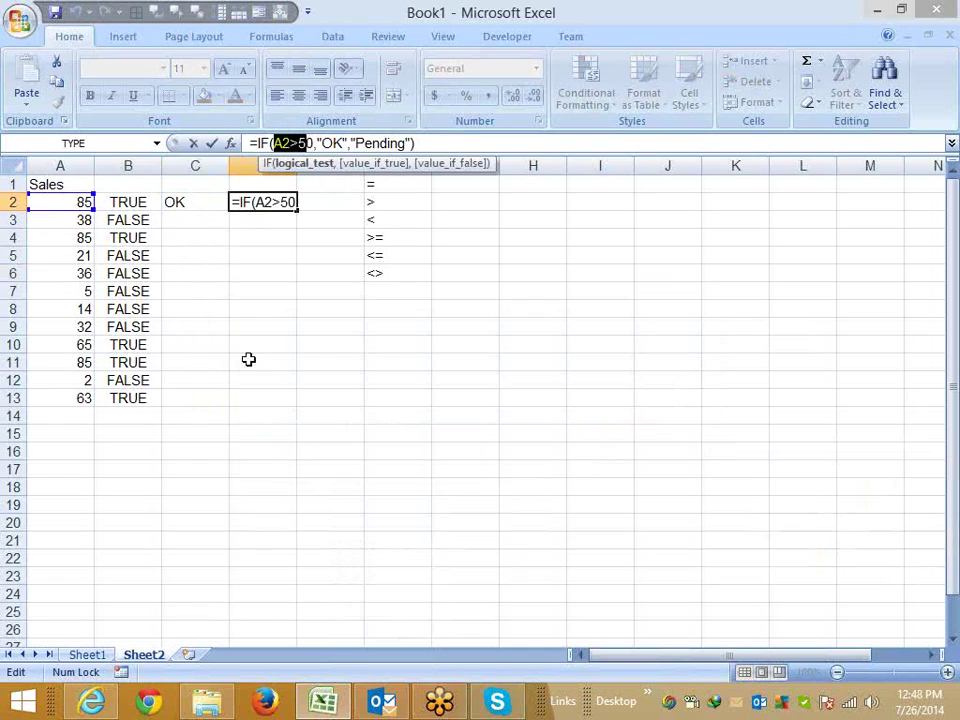
{"action": "key", "text": "Escape"}
{"action": "key", "text": "Left"}
{"action": "key", "text": "Left"}
{"action": "key", "text": "F2"}
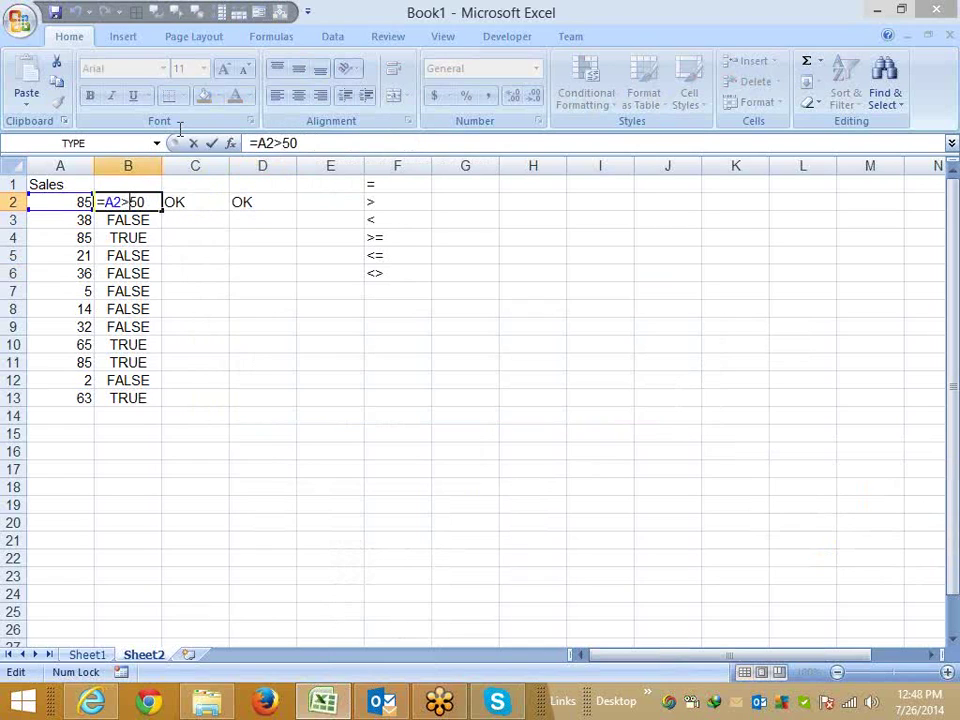
{"action": "key", "text": "Escape"}
{"action": "key", "text": "Right"}
{"action": "key", "text": "Right"}
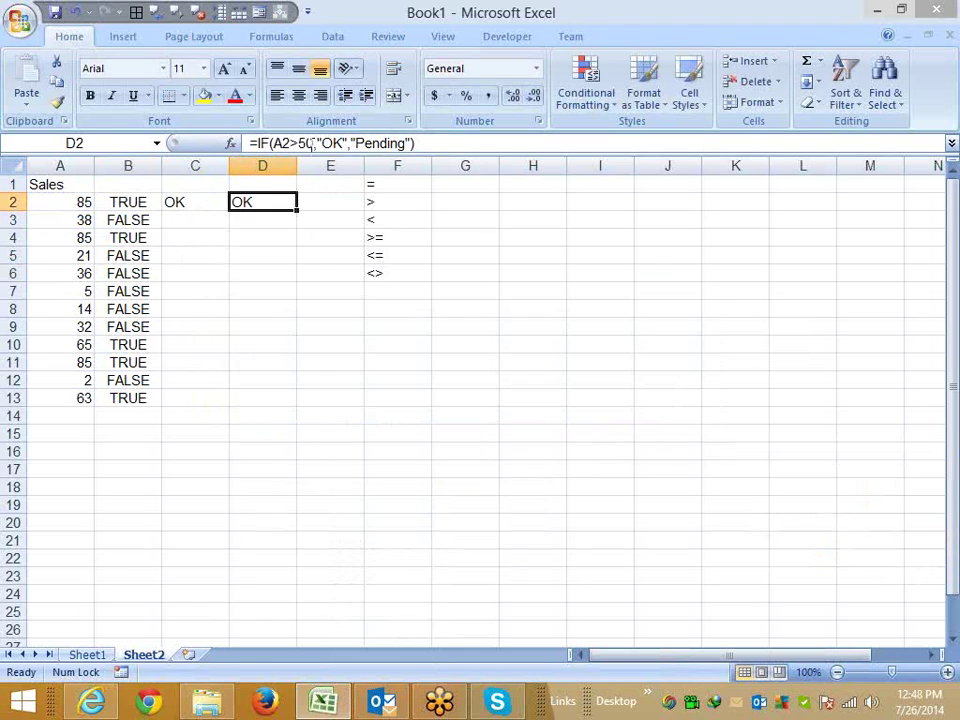
- Recheck D2's A2>50 test and compare it with C2's formula, leaving both unchanged
{"action": "left_click_drag", "start_coordinate": [311, 143], "coordinate": [269, 143]}
{"action": "key", "text": "Escape"}
{"action": "left_click", "coordinate": [201, 203]}
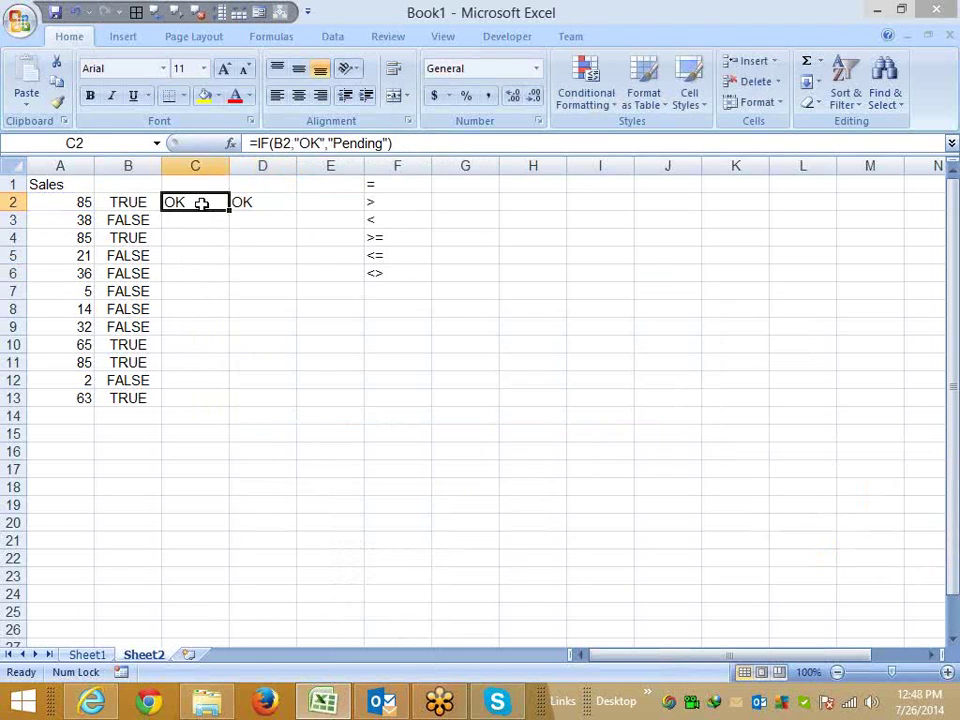
{"action": "double_click", "coordinate": [201, 203]}
{"action": "key", "text": "ctrl+Return"}
{"action": "left_click", "coordinate": [259, 202]}
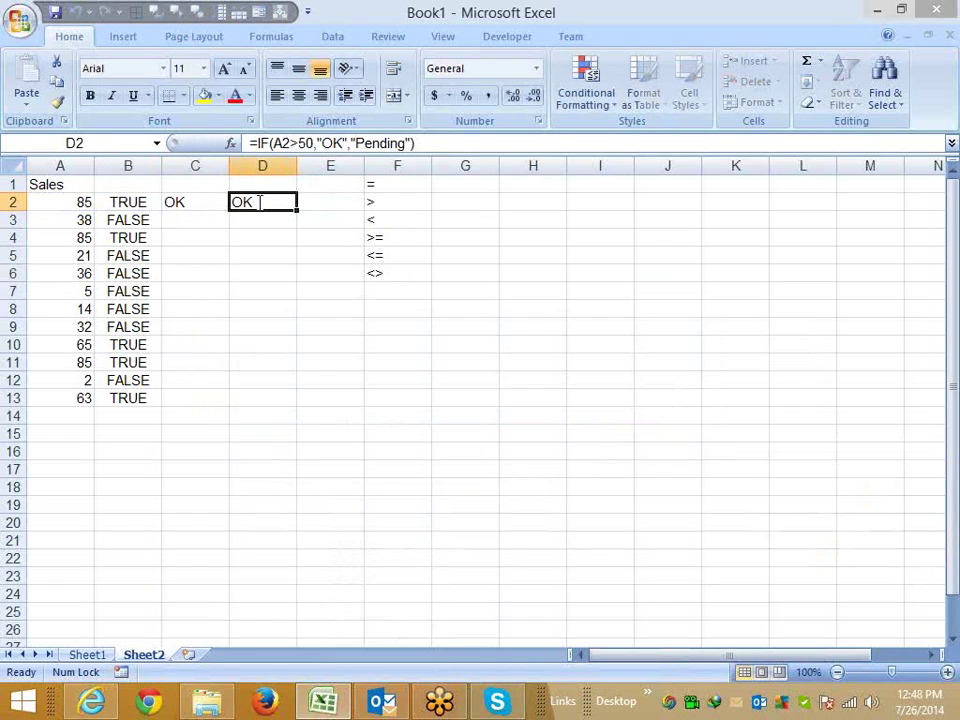
{"action": "double_click", "coordinate": [259, 202]}
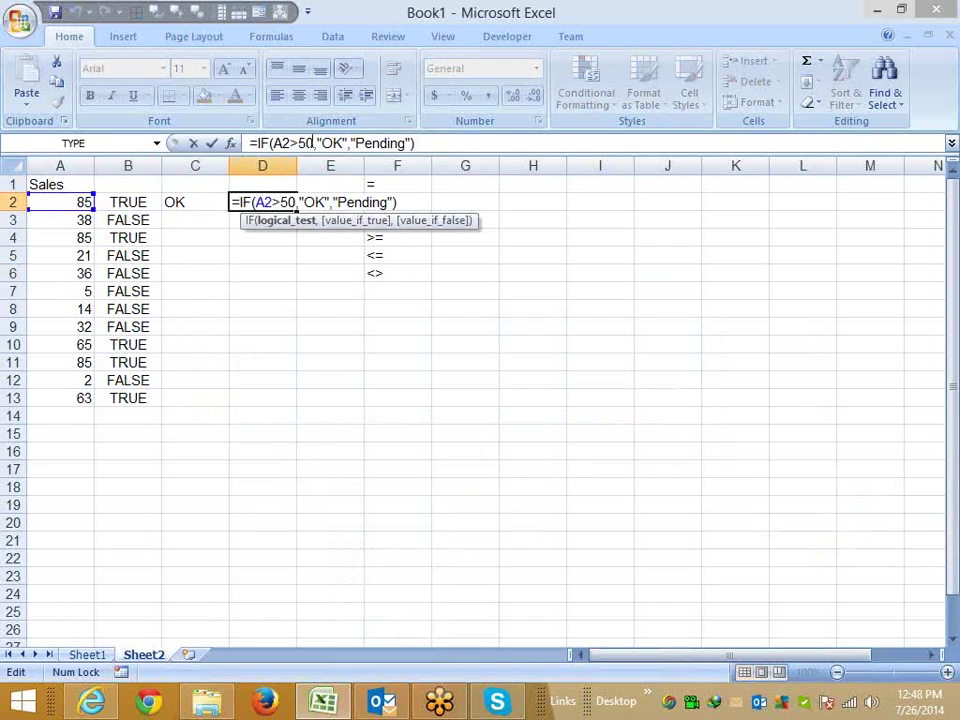
- Try TRUE as D2's logical test, then discard it to keep the original formula
{"action": "left_click_drag", "start_coordinate": [313, 143], "coordinate": [271, 143]}
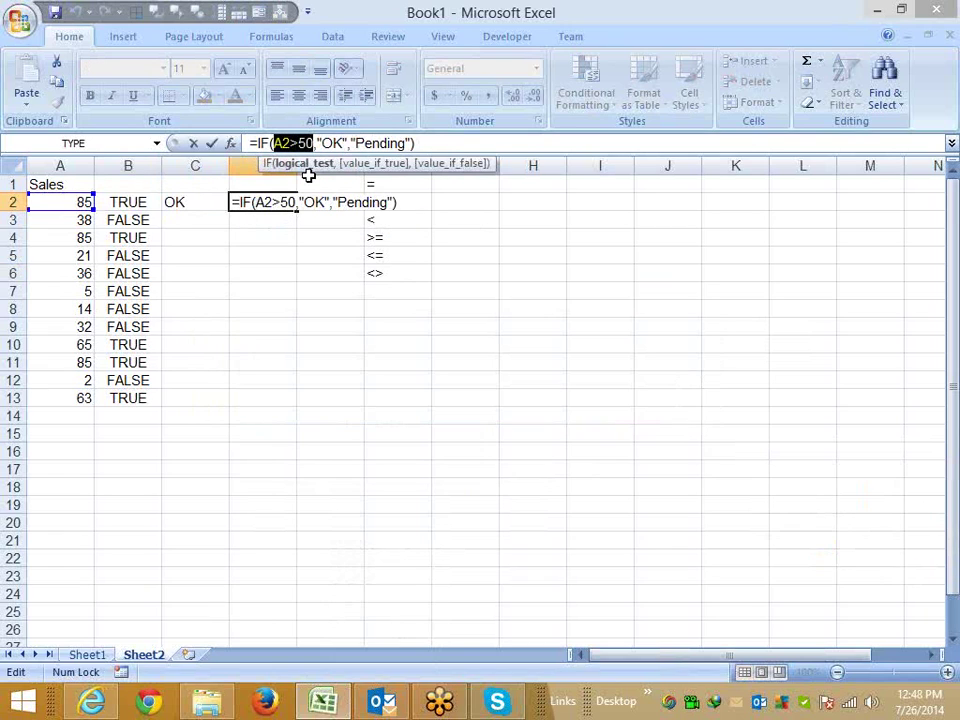
{"action": "type", "text": "tr"}
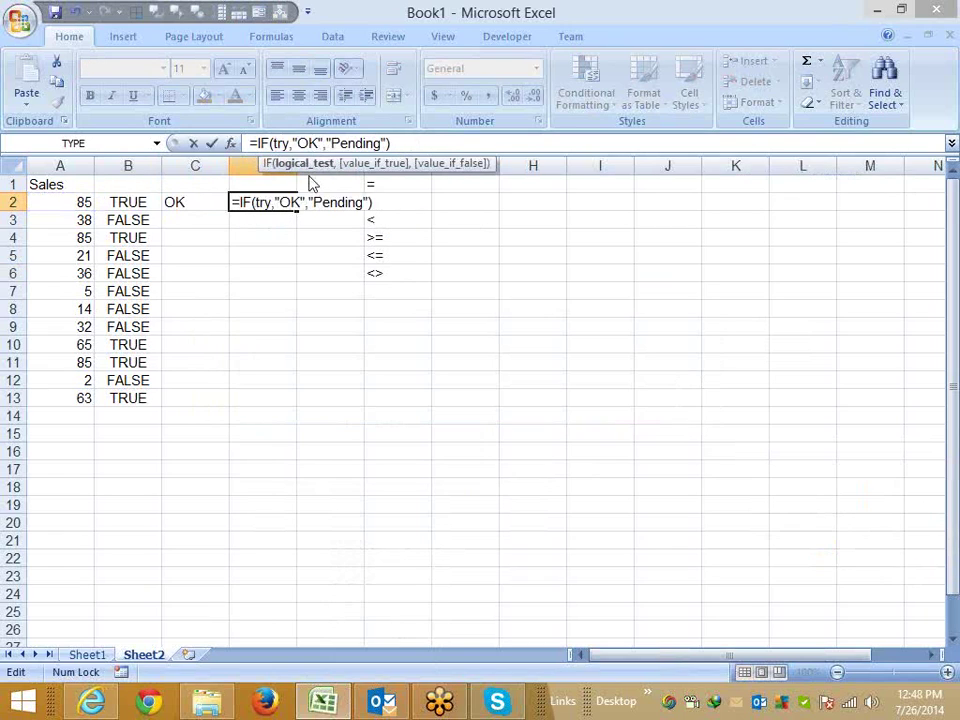
{"action": "key", "text": "Down"}
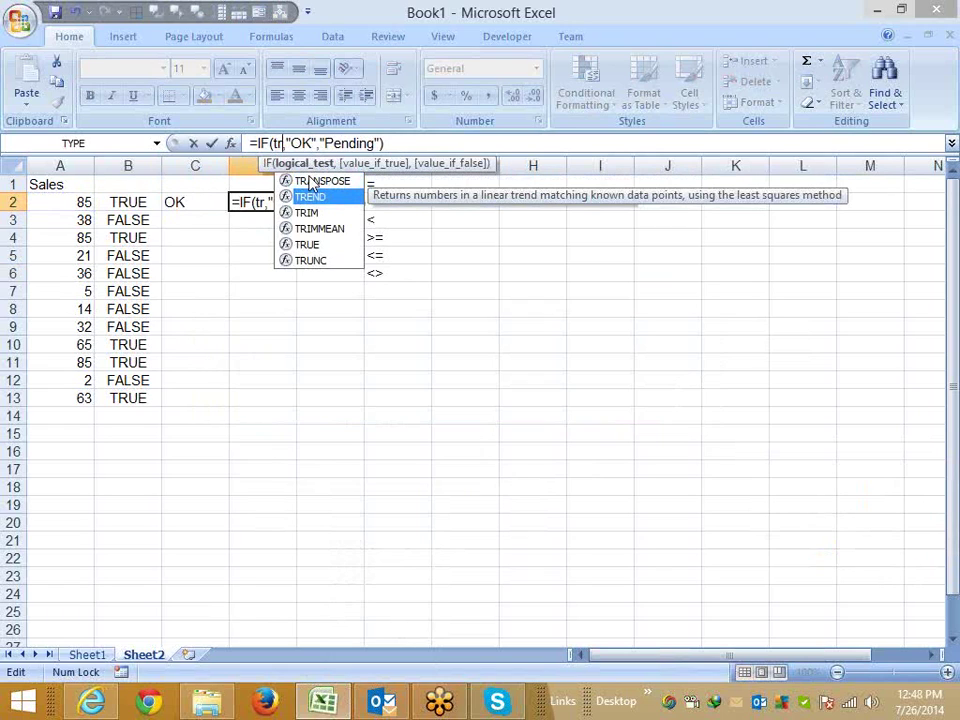
{"action": "key", "text": "Down"}
{"action": "key", "text": "Down"}
{"action": "key", "text": "Down"}
{"action": "key", "text": "Tab"}
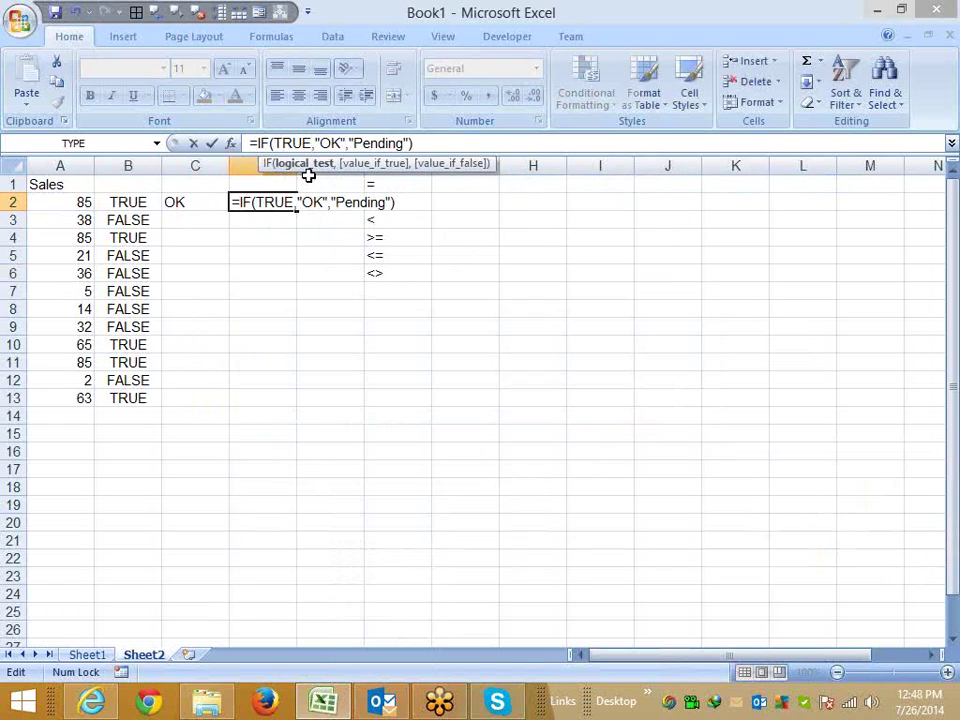
{"action": "key", "text": "Escape"}
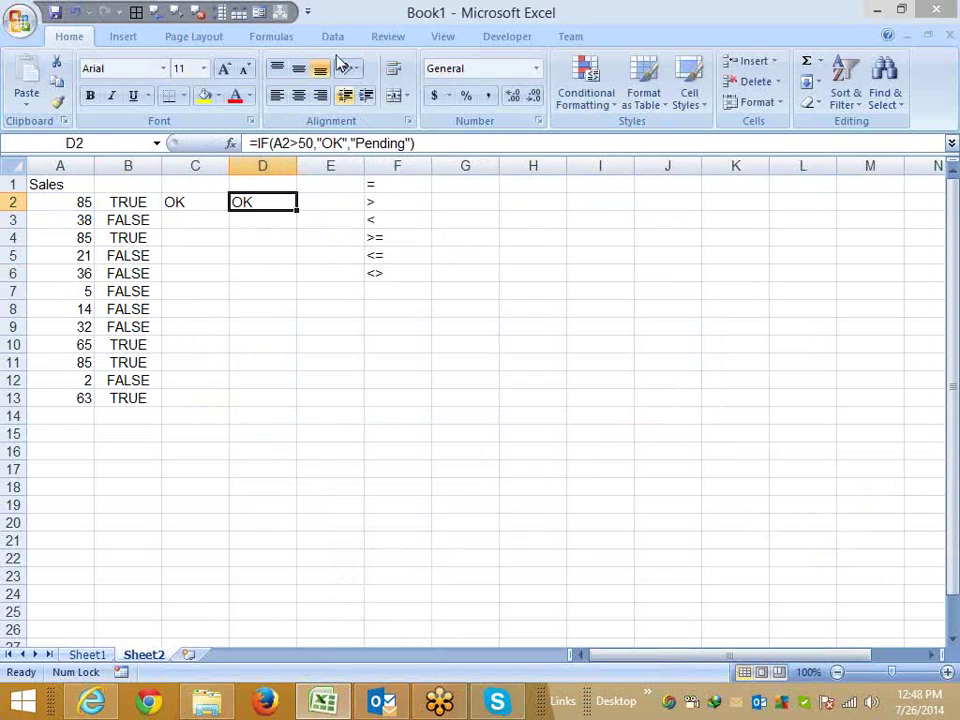
{"action": "scroll", "coordinate": [330, 36], "scroll_direction": "down", "scroll_amount": 3}
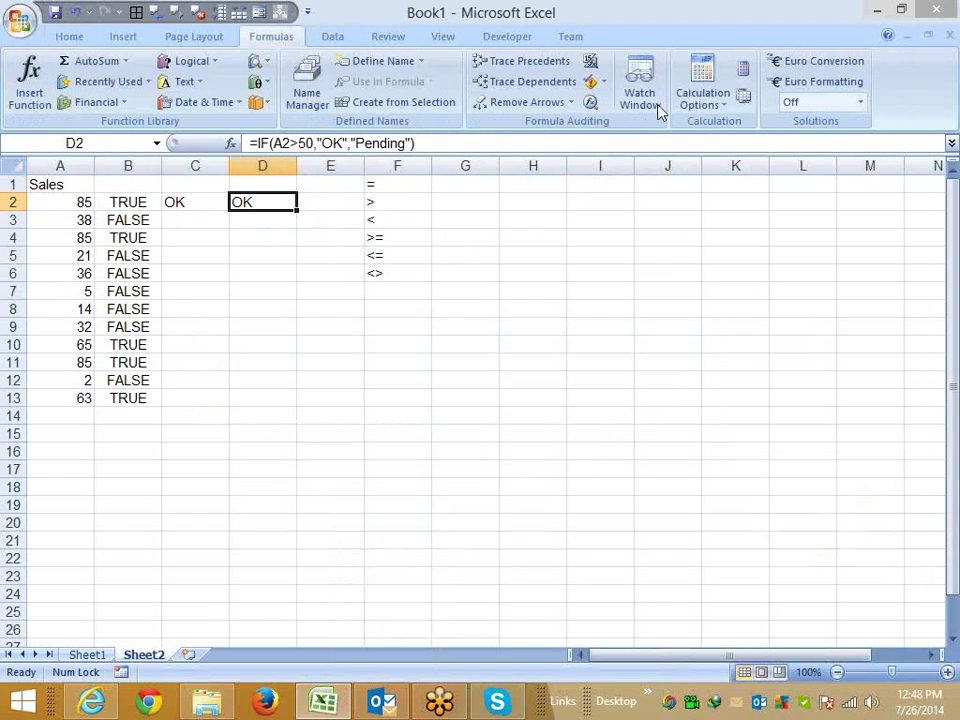
{"action": "left_click", "coordinate": [590, 103]}
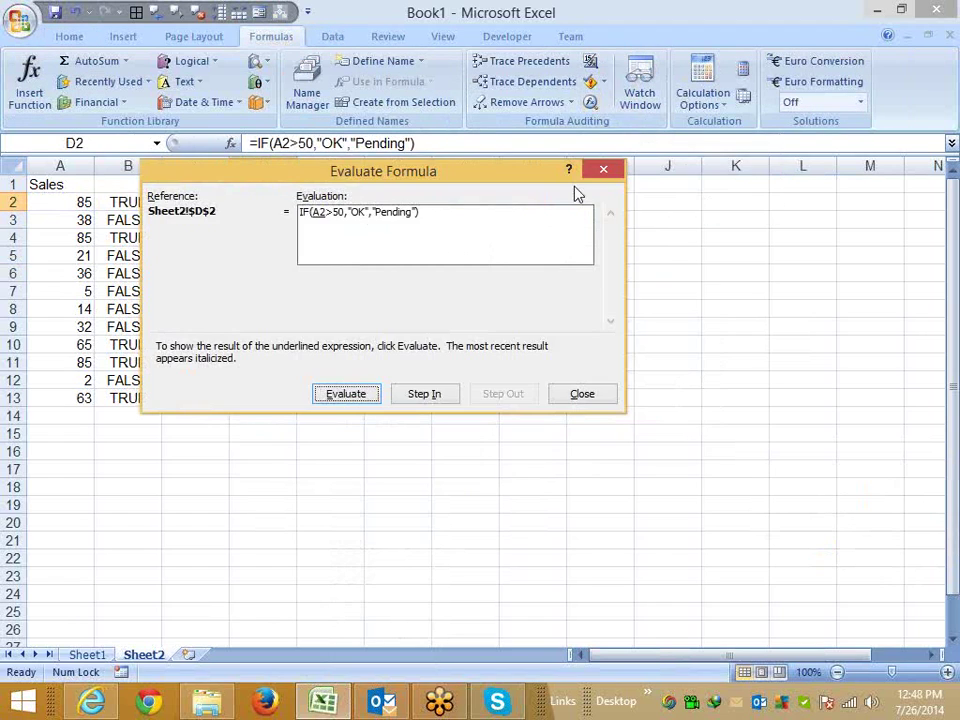
{"action": "left_click", "coordinate": [346, 394]}
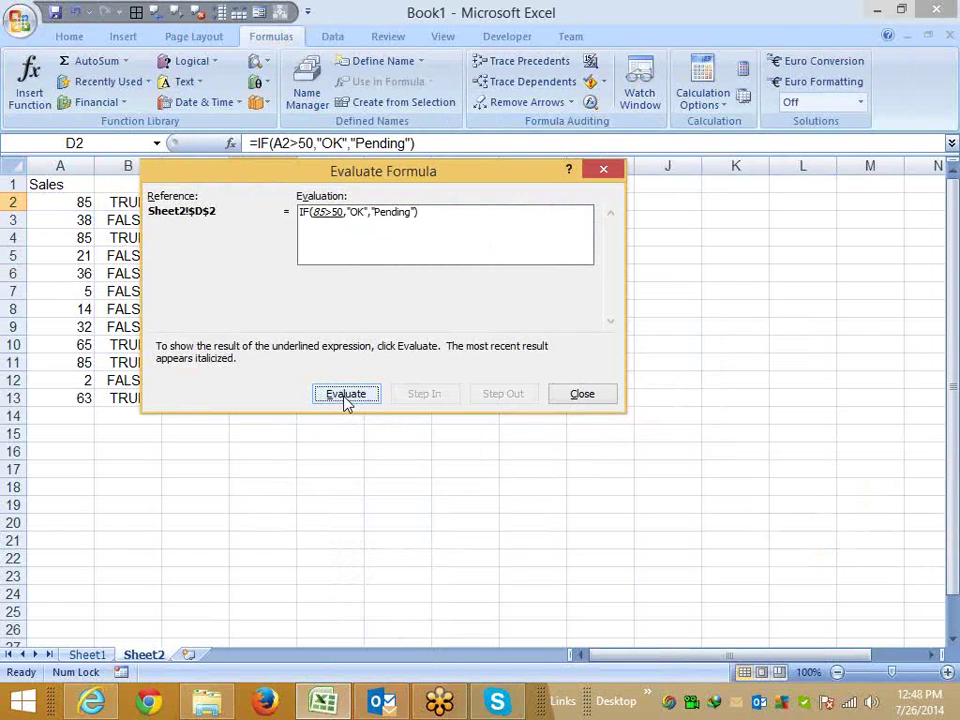
{"action": "left_click", "coordinate": [345, 394]}
{"action": "key", "text": "Escape"}
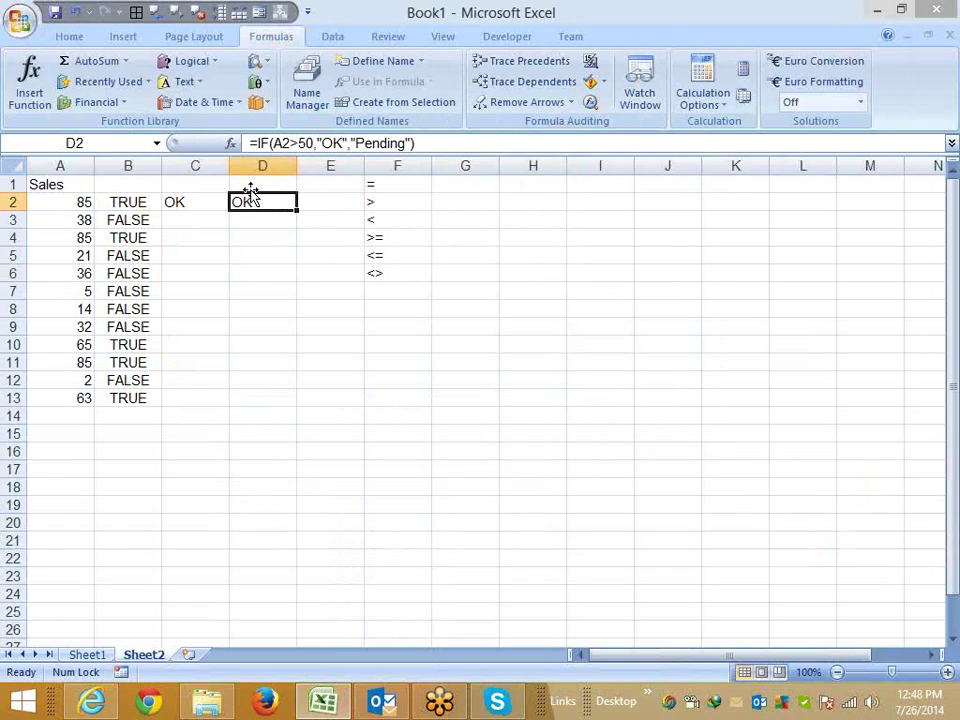
- Begin a new IF formula in D4, entering just =IF(
{"action": "left_click", "coordinate": [264, 236]}
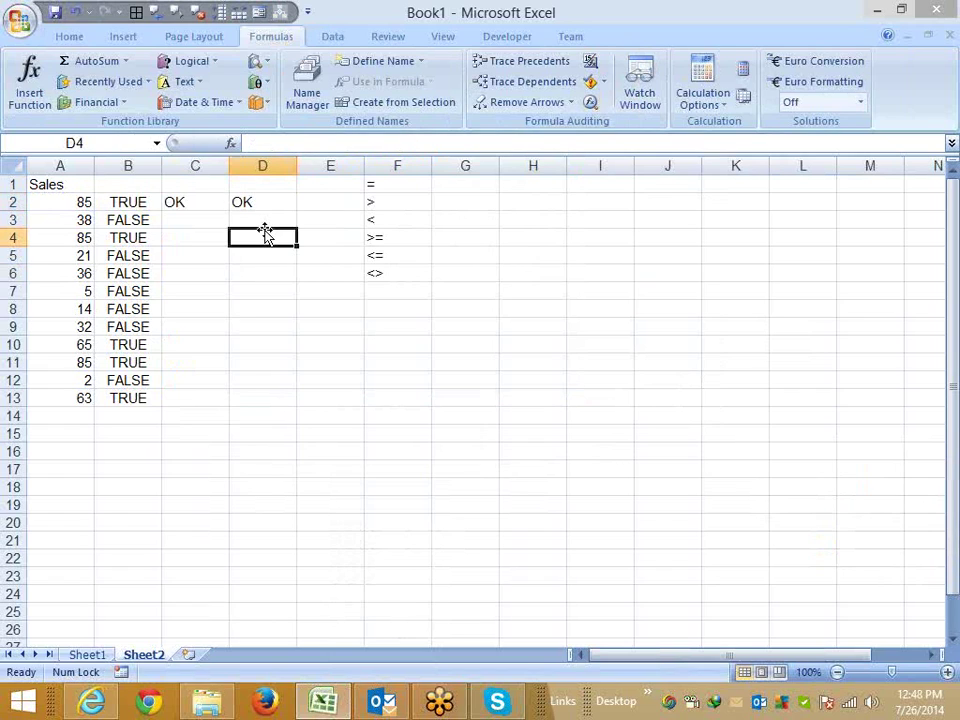
{"action": "type", "text": "=if"}
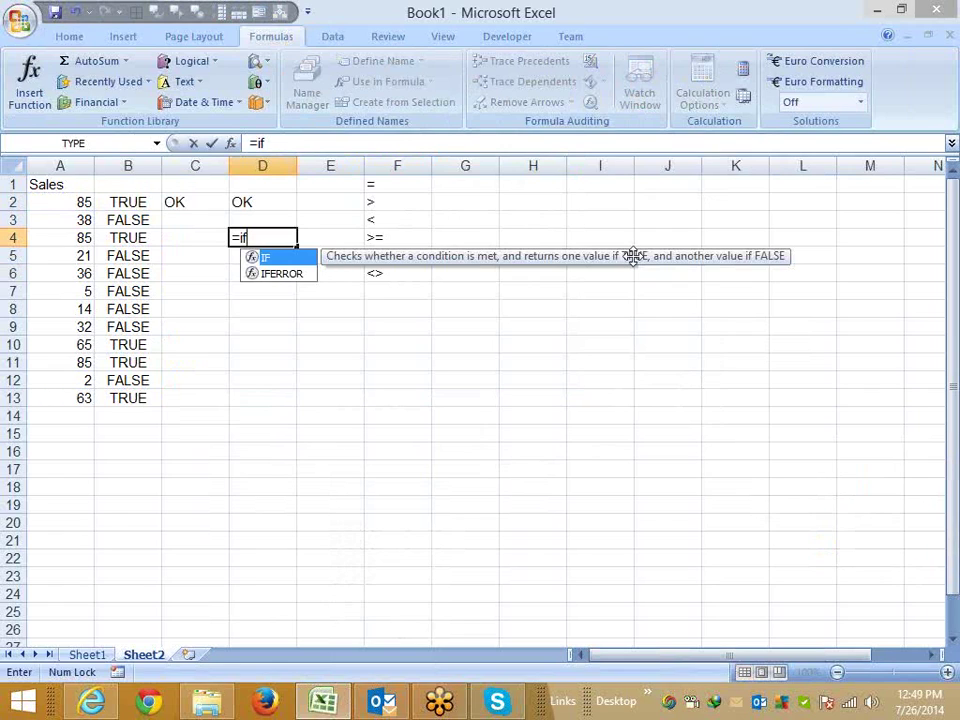
{"action": "key", "text": "Tab"}
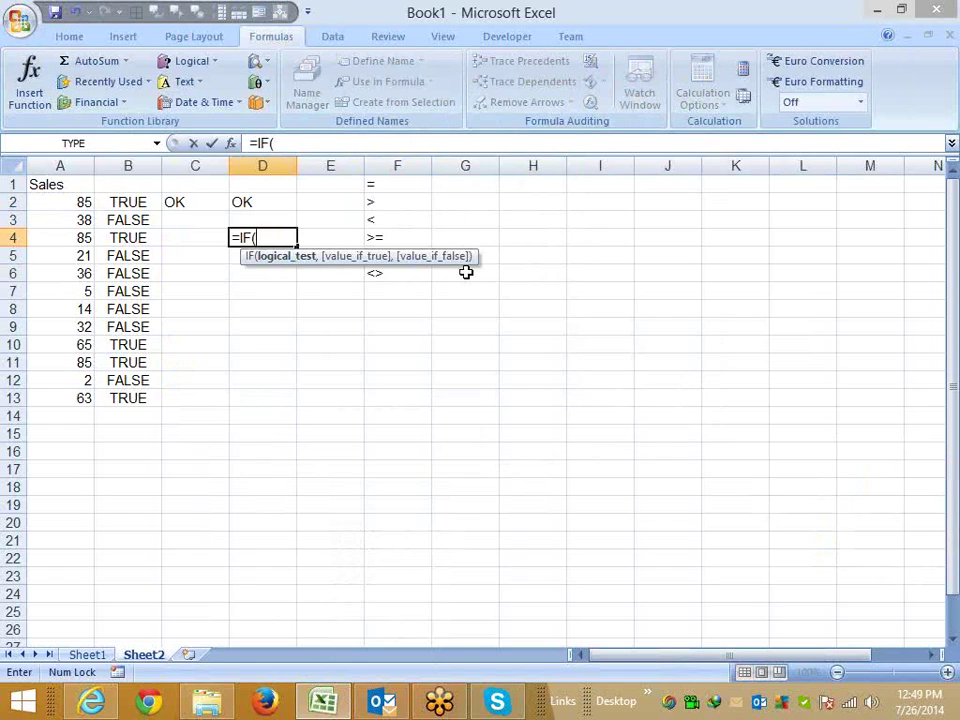
- Dismiss the incomplete-formula error and commit =IF(A4>=50,) in D4
{"action": "key", "text": "Return"}
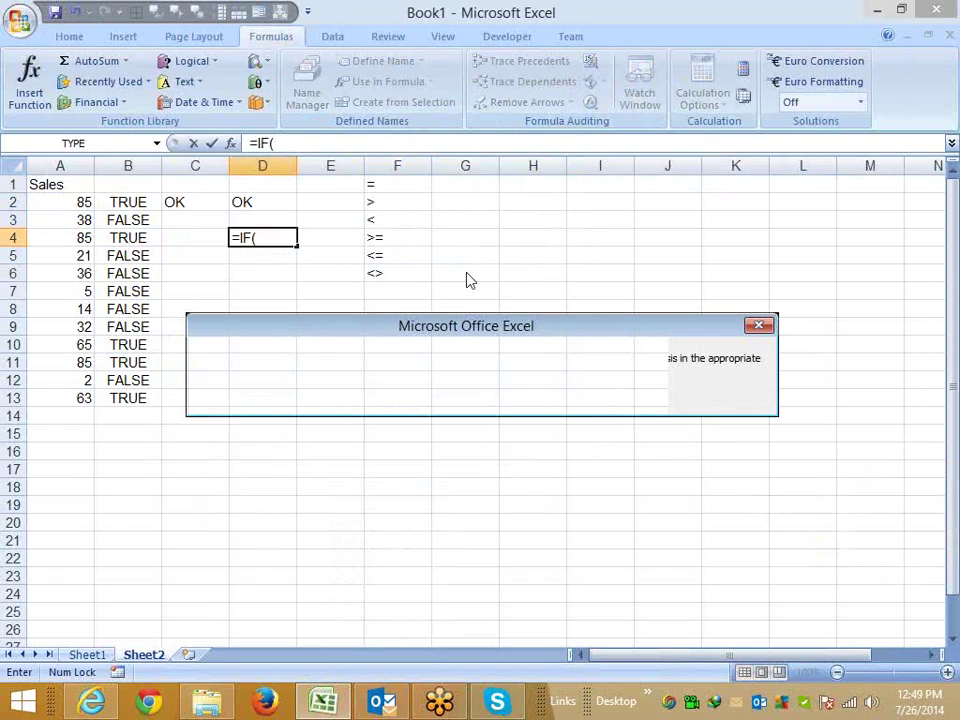
{"action": "key", "text": "Return"}
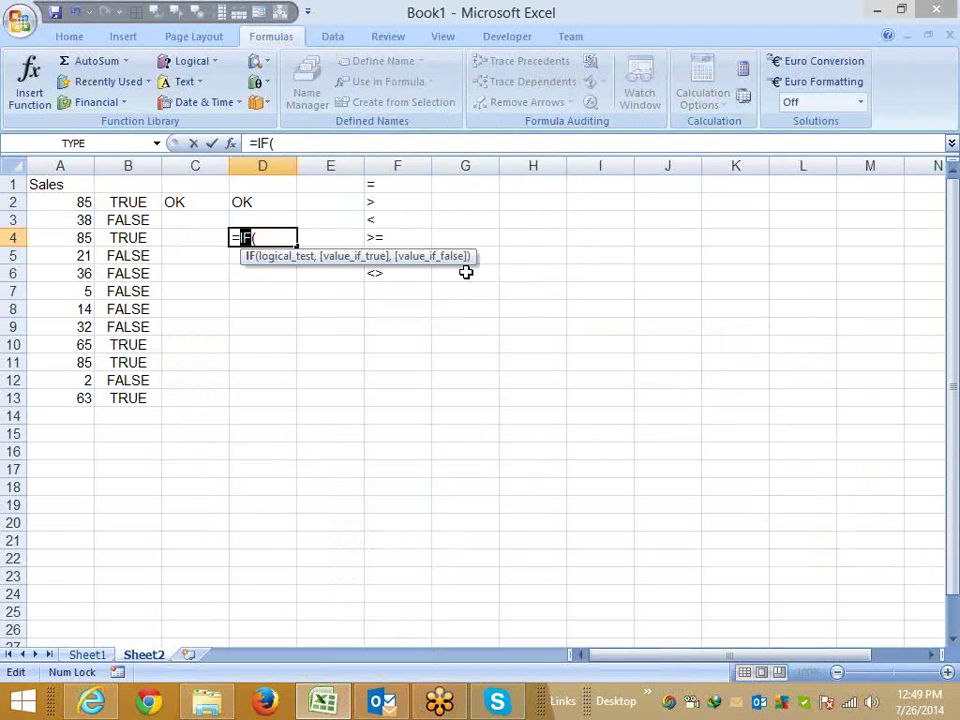
{"action": "key", "text": "End"}
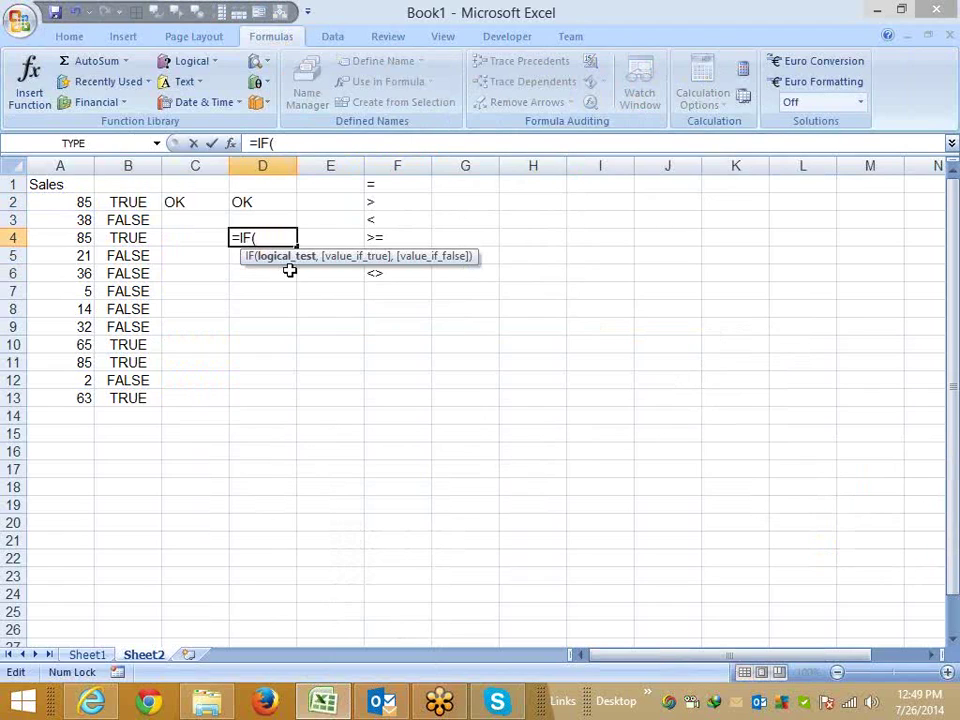
{"action": "left_click", "coordinate": [78, 242]}
{"action": "type", "text": ">"}
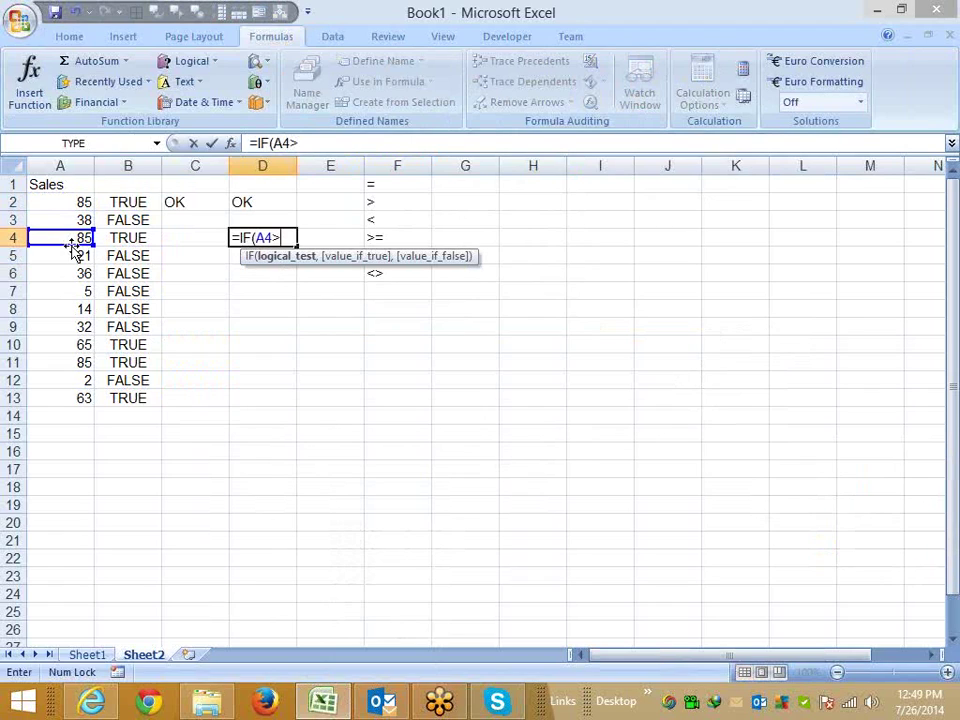
{"action": "type", "text": "=5"}
{"action": "type", "text": "0,"}
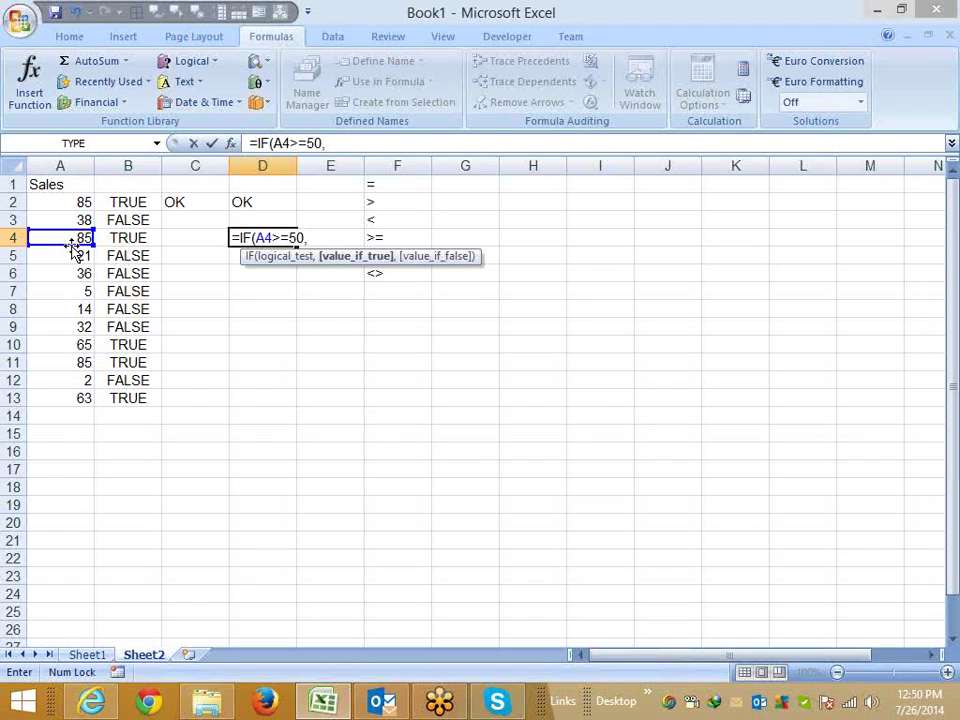
{"action": "key", "text": "Return"}
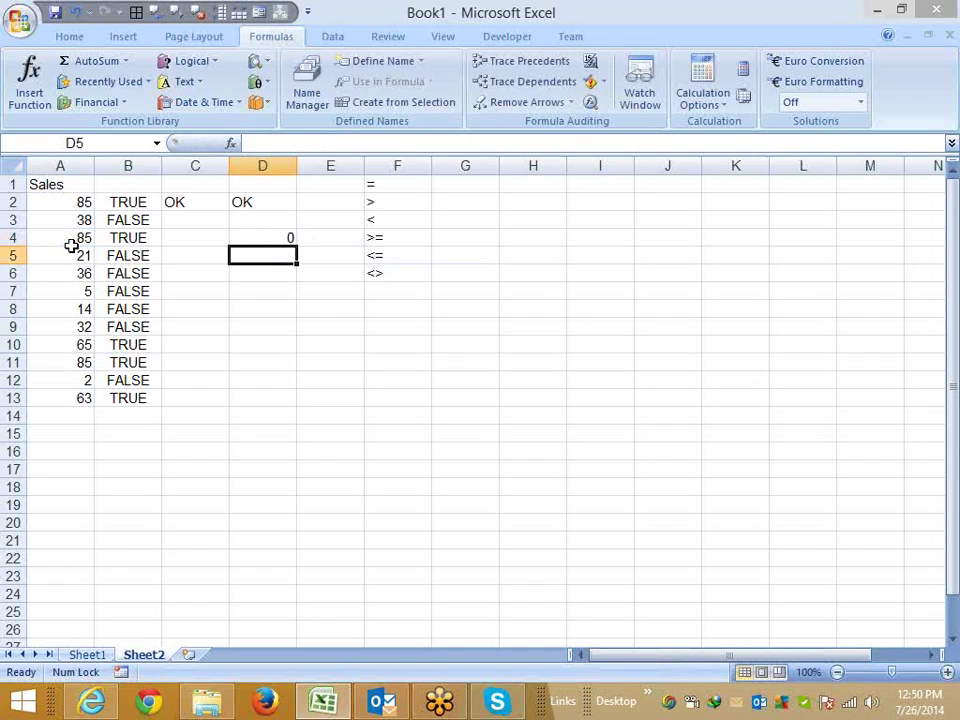
{"action": "key", "text": "Up"}
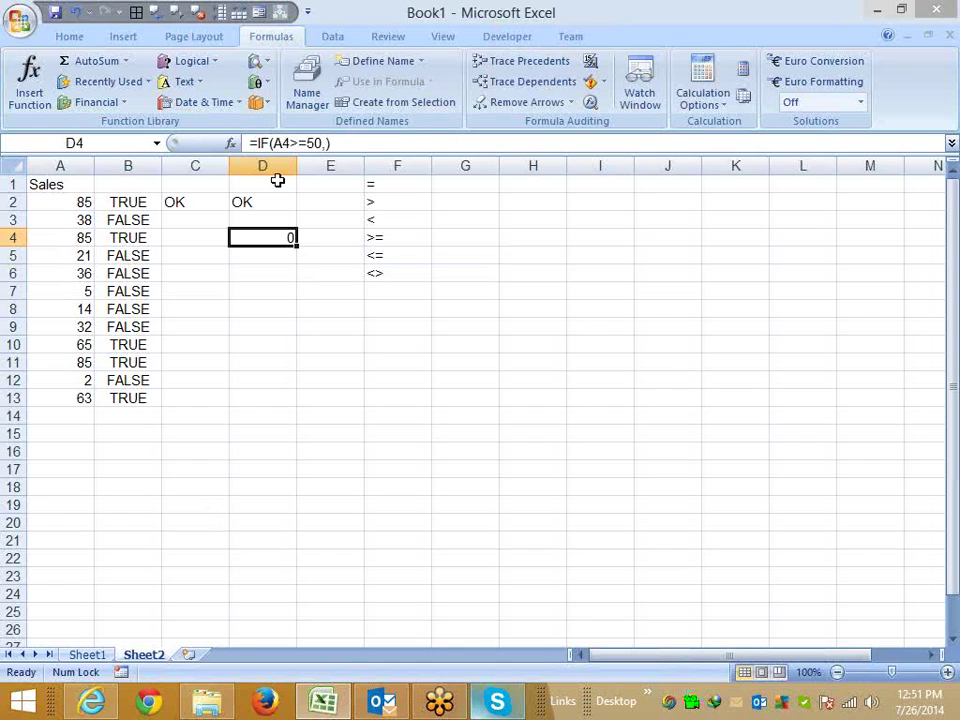
- Walk through D2's 50, OK and Pending arguments, then insert a new blank Sheet3
{"action": "double_click", "coordinate": [262, 202]}
{"action": "double_click", "coordinate": [305, 143]}
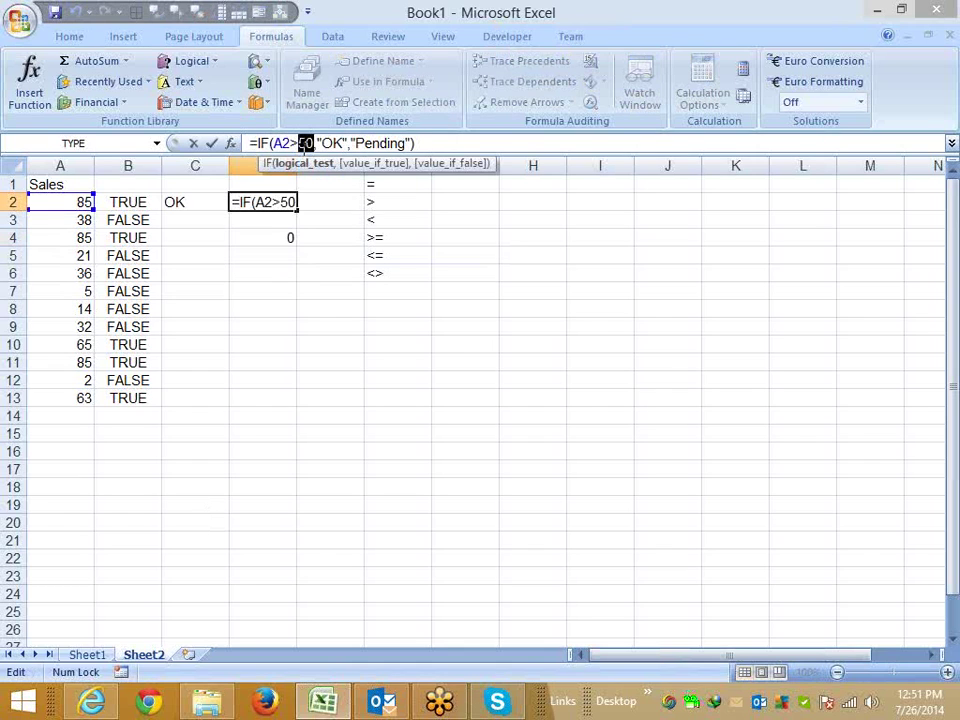
{"action": "double_click", "coordinate": [330, 143]}
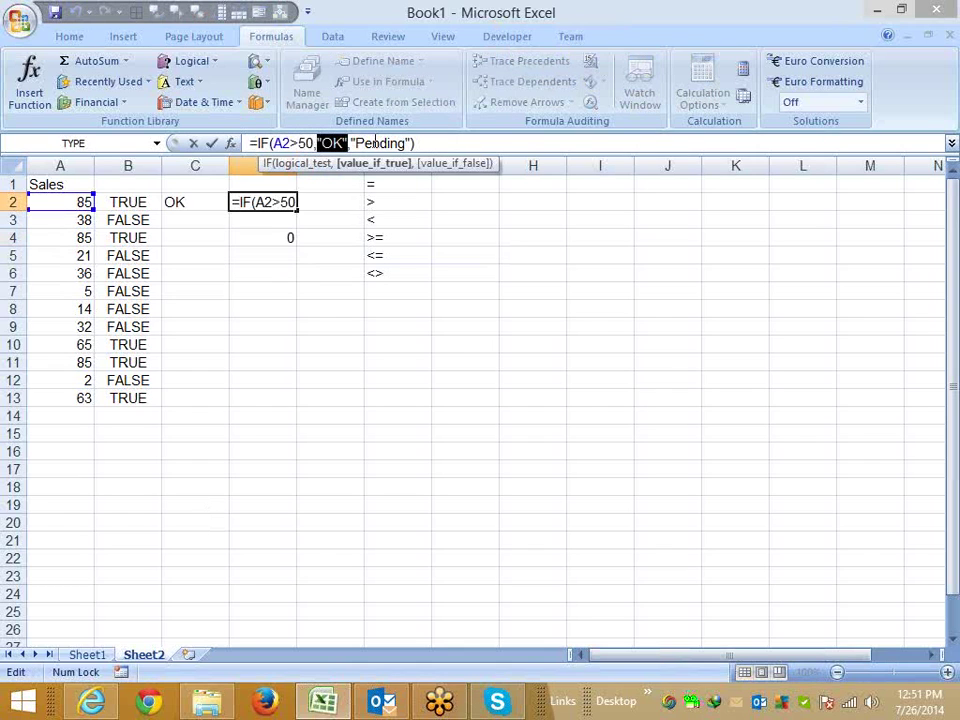
{"action": "double_click", "coordinate": [378, 143]}
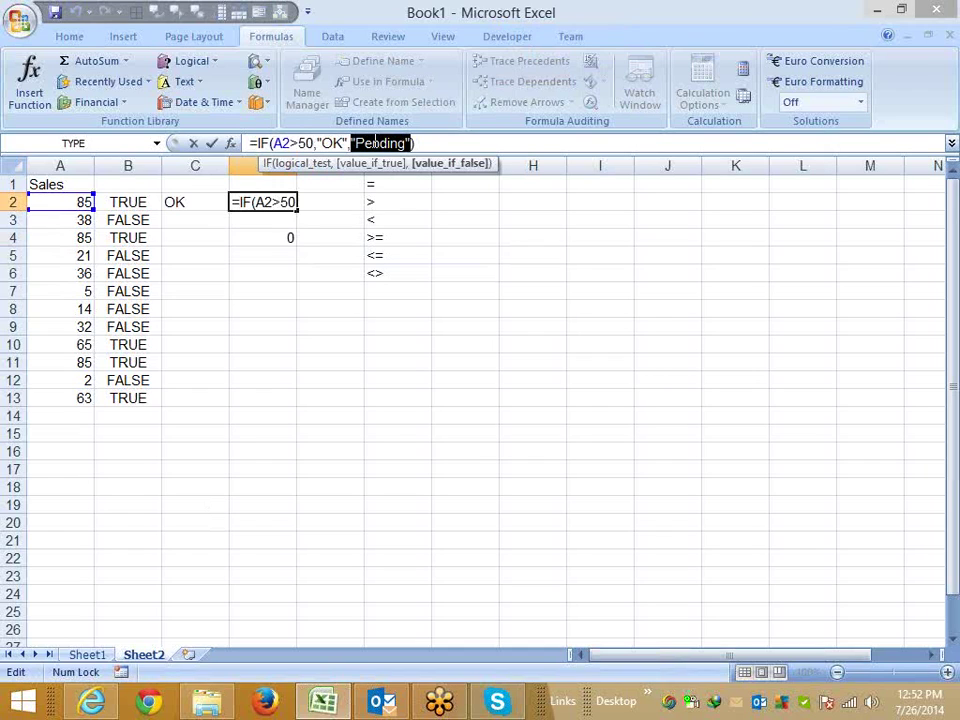
{"action": "key", "text": "ctrl+Return"}
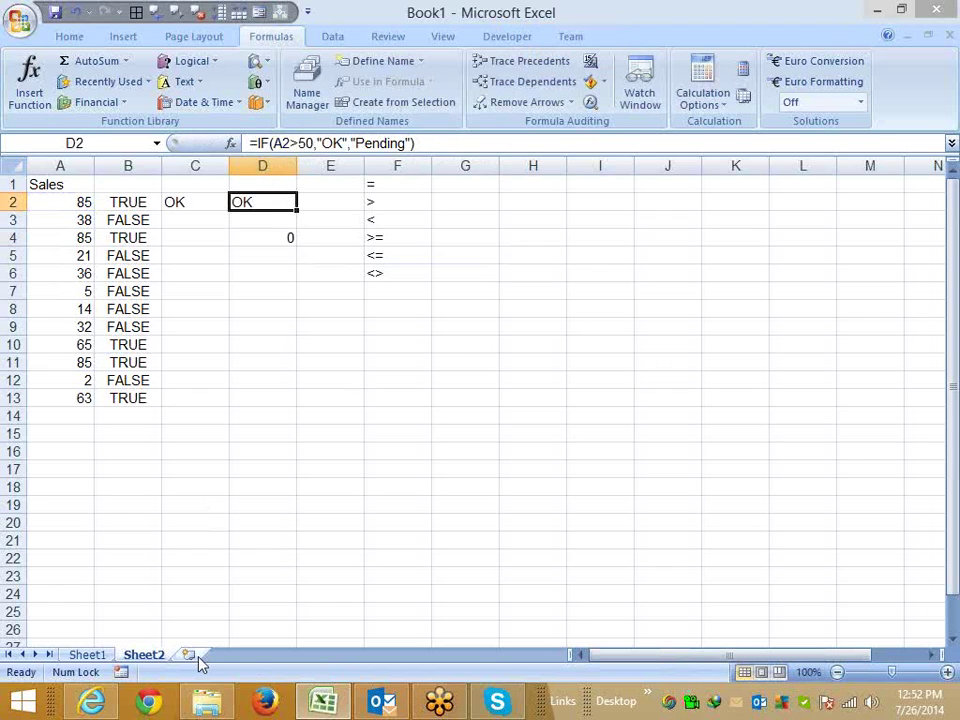
{"action": "left_click", "coordinate": [189, 655]}
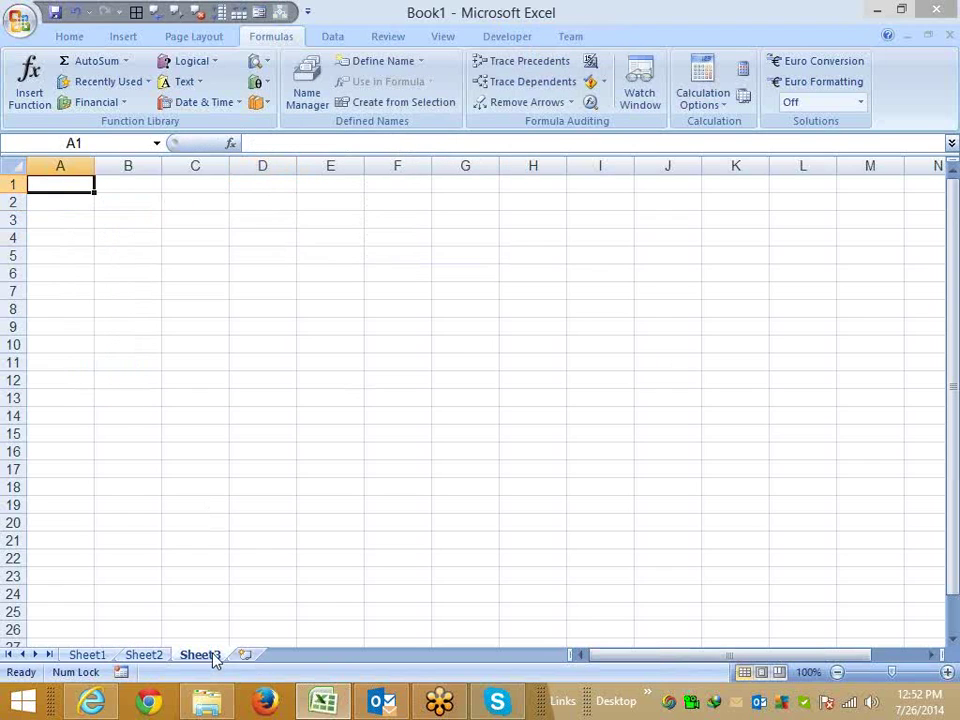
- Enter the Name header in A1 and a first sample name in A2
{"action": "type", "text": "Name"}
{"action": "key", "text": "Return"}
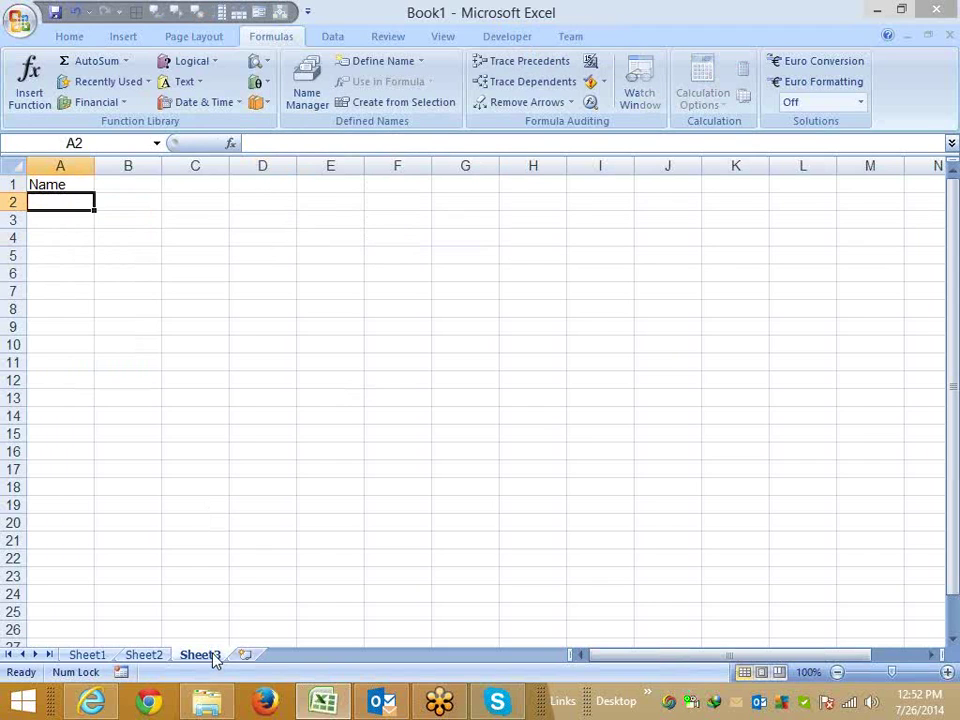
{"action": "type", "text": "Puneet"}
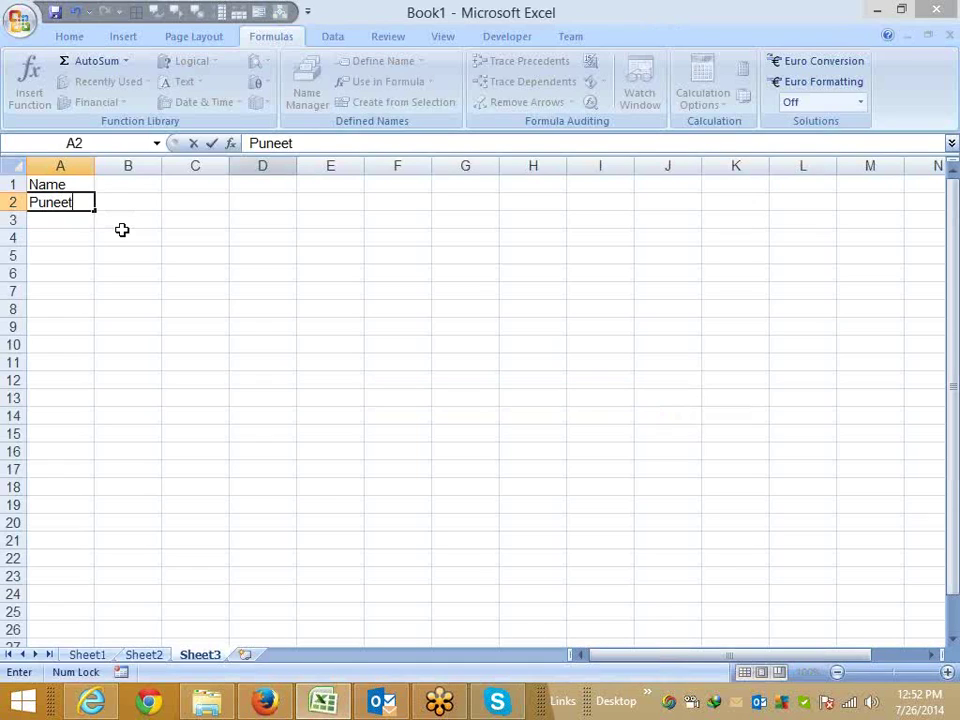
{"action": "left_click", "coordinate": [122, 230]}
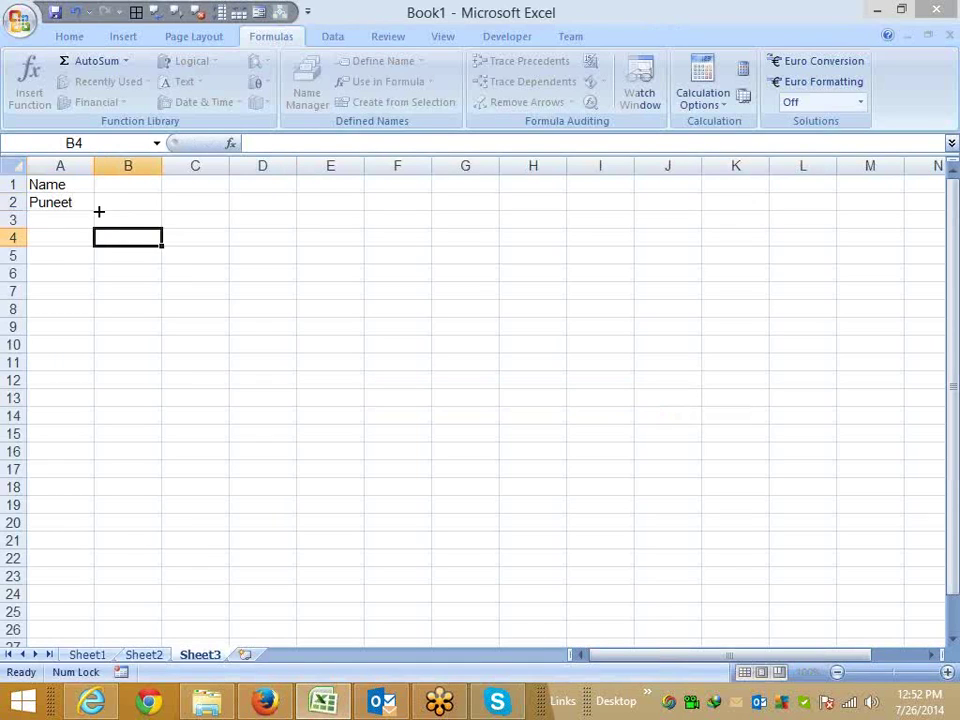
- Fill the names down column A to row 41 and select the list with its header
{"action": "left_click", "coordinate": [60, 202]}
{"action": "left_click_drag", "start_coordinate": [95, 210], "coordinate": [99, 630]}
{"action": "scroll", "coordinate": [92, 568], "scroll_direction": "down", "scroll_amount": 2}
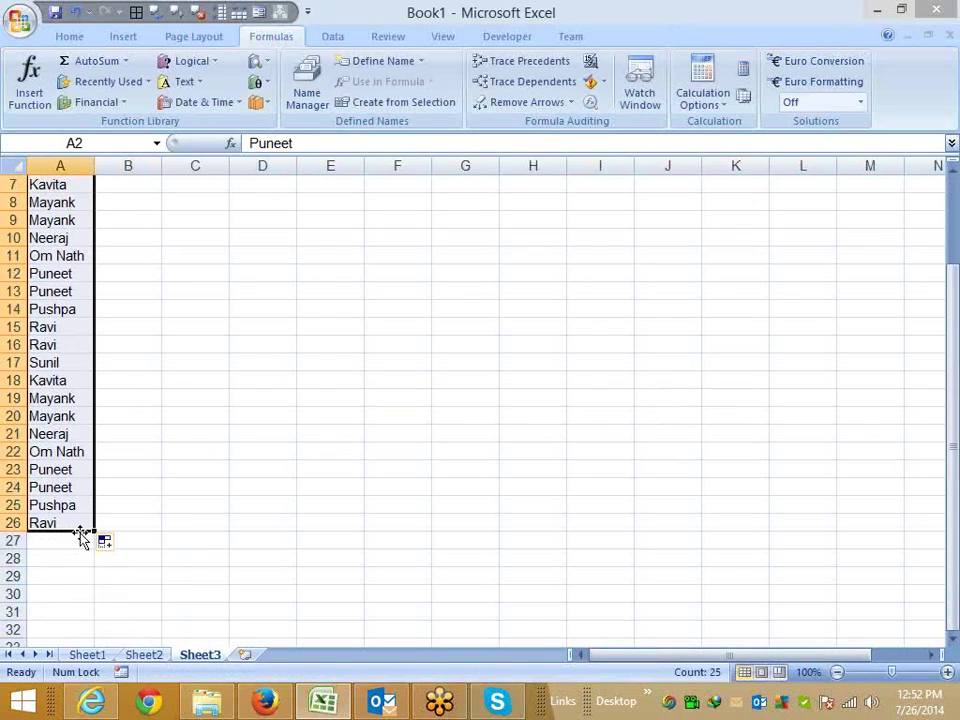
{"action": "left_click_drag", "start_coordinate": [95, 532], "coordinate": [108, 678]}
{"action": "scroll", "coordinate": [108, 678], "scroll_direction": "up", "scroll_amount": 4}
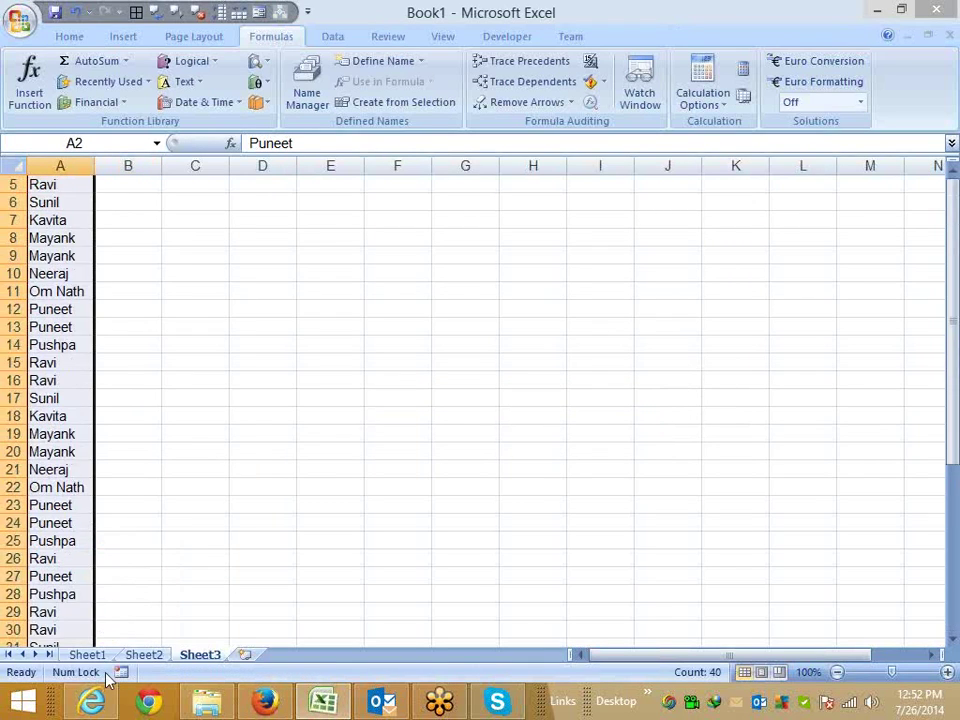
{"action": "scroll", "coordinate": [108, 678], "scroll_direction": "up", "scroll_amount": 2}
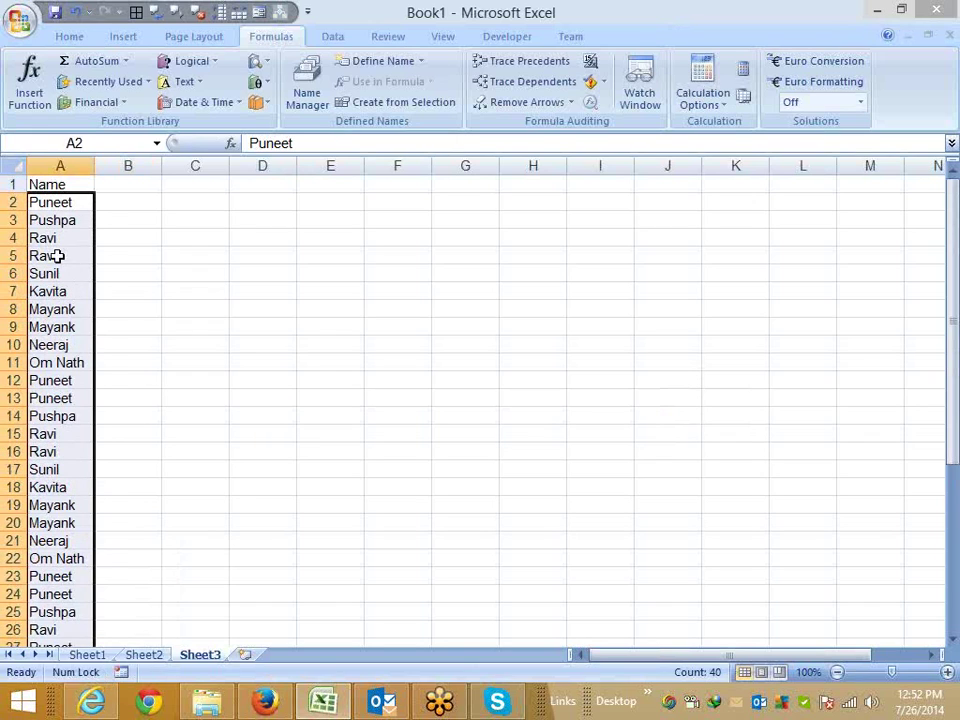
{"action": "key", "text": "ctrl+Home"}
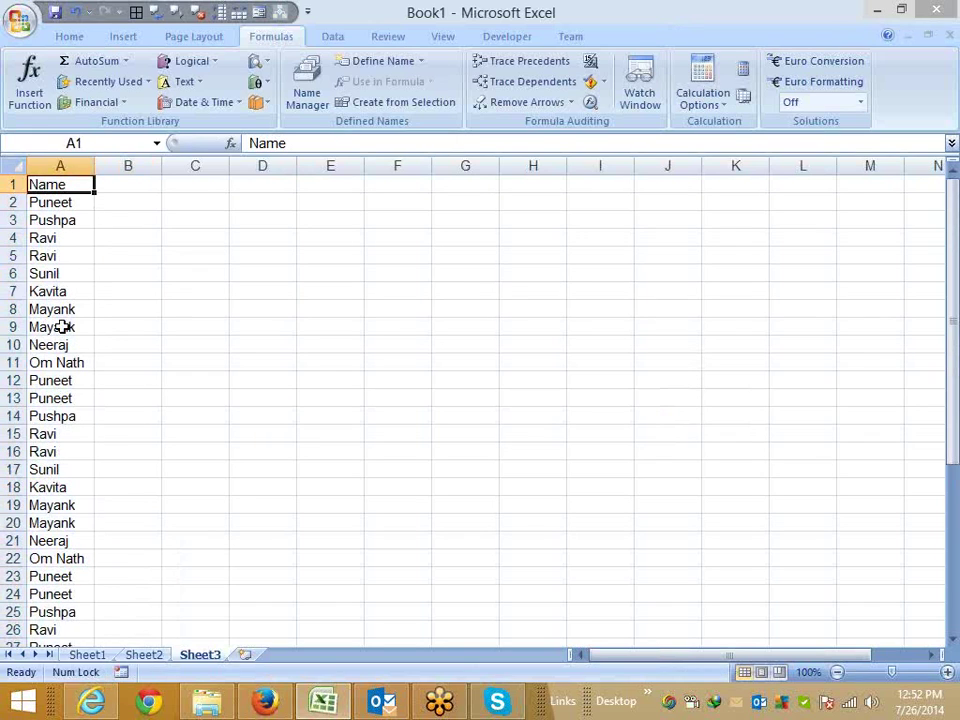
{"action": "key", "text": "ctrl+shift+Down"}
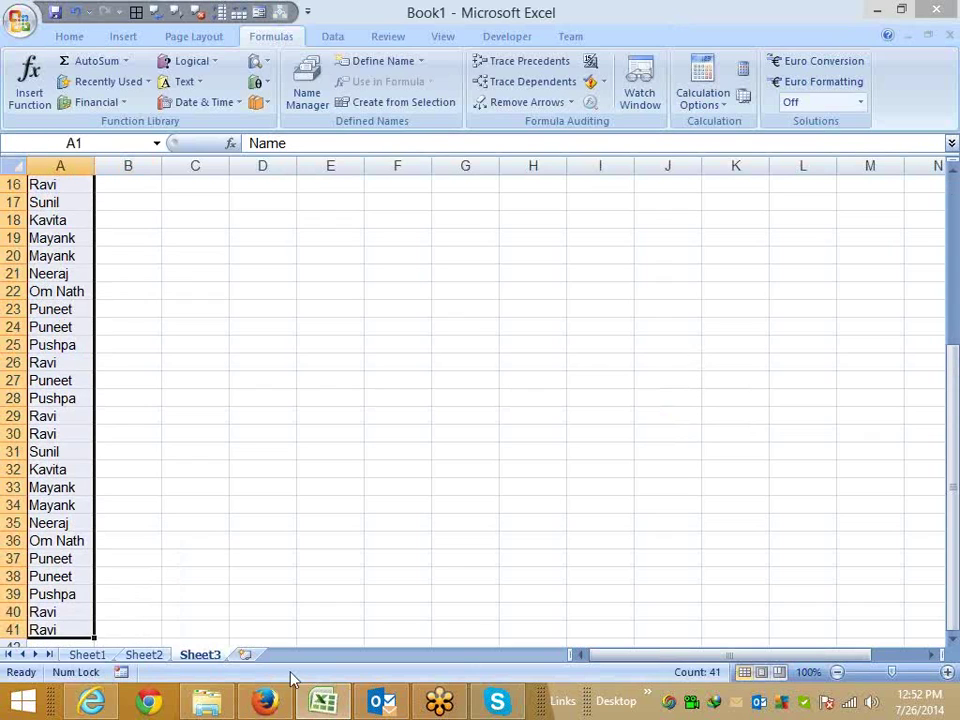
- Custom-sort the list by Name A to Z, with My data has headers ticked
{"action": "left_click", "coordinate": [69, 36]}
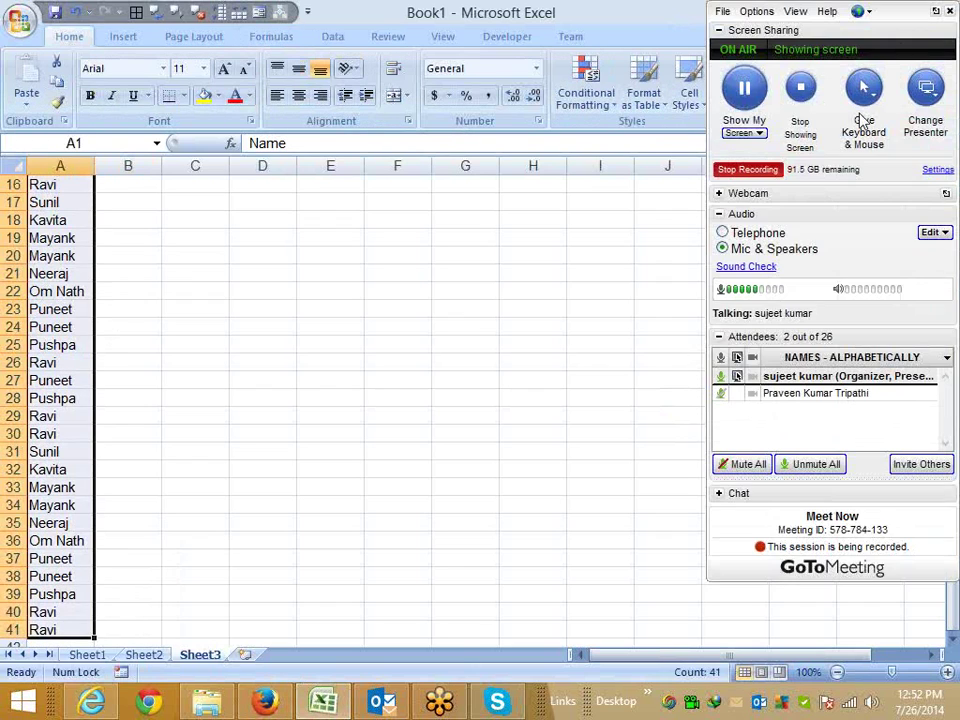
{"action": "left_click", "coordinate": [852, 104]}
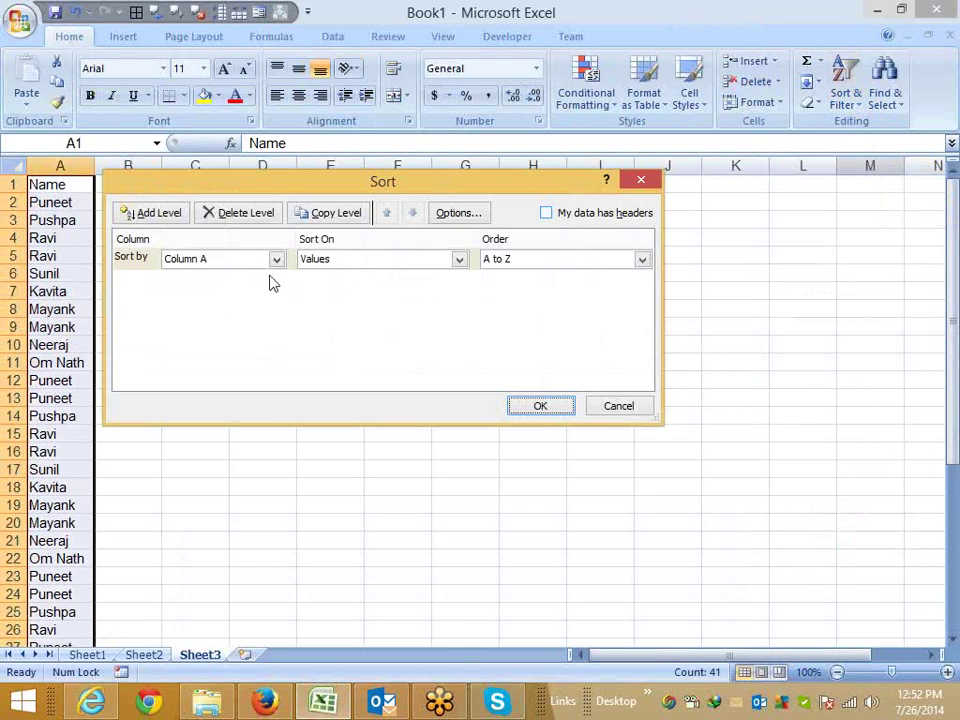
{"action": "left_click", "coordinate": [546, 212]}
{"action": "left_click", "coordinate": [540, 406]}
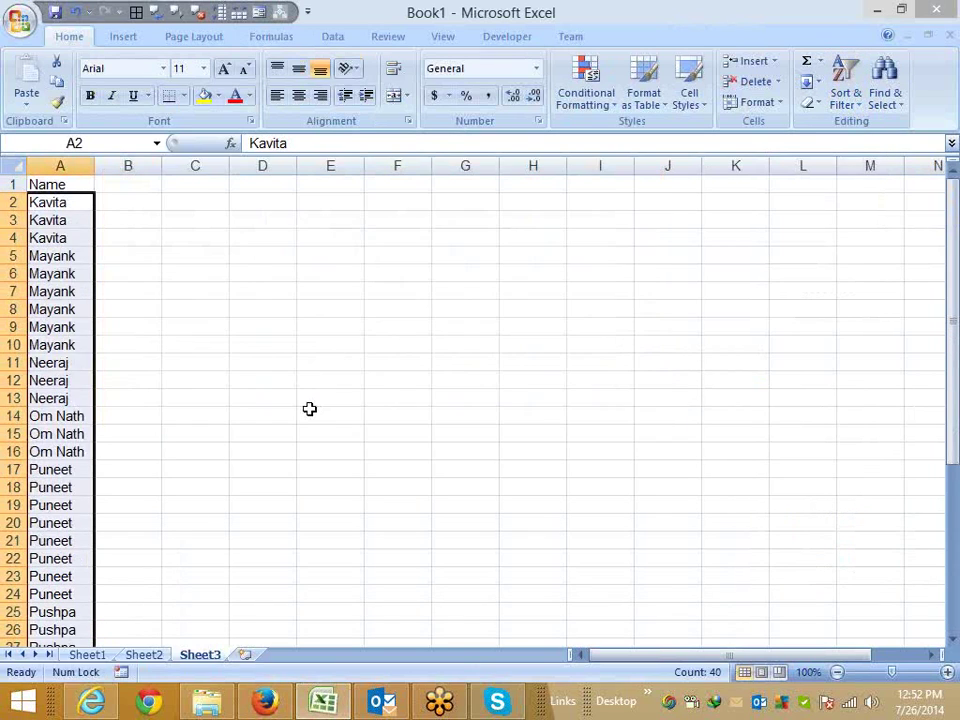
{"action": "left_click", "coordinate": [54, 200]}
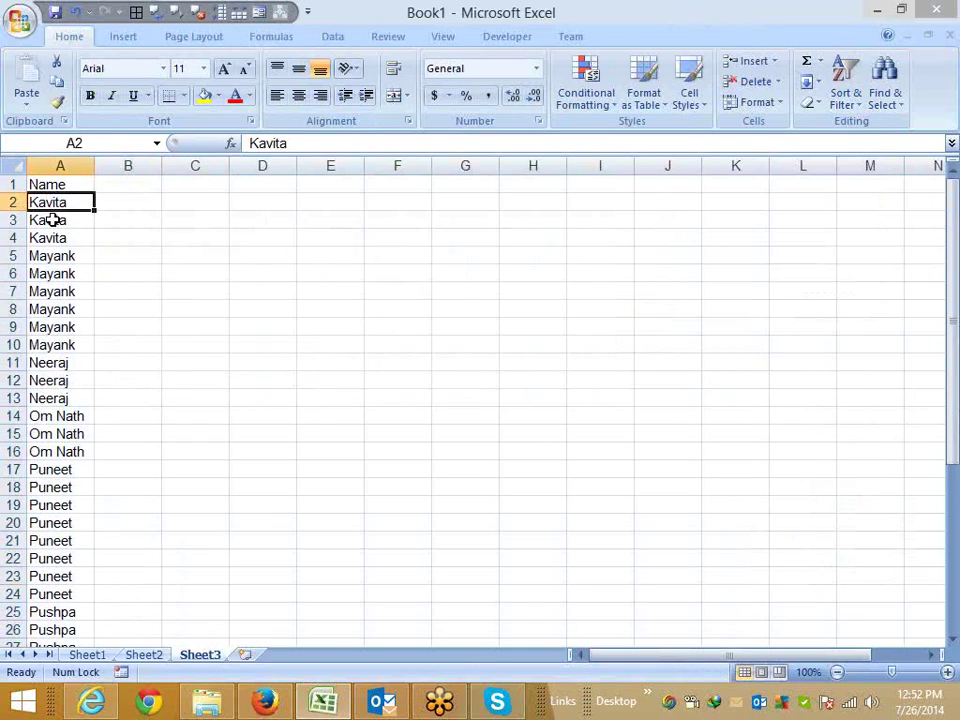
- Enter =IF(A2=A1,"D","U") in B2 to flag repeated names D and new ones U
{"action": "left_click", "coordinate": [51, 220], "text": "shift"}
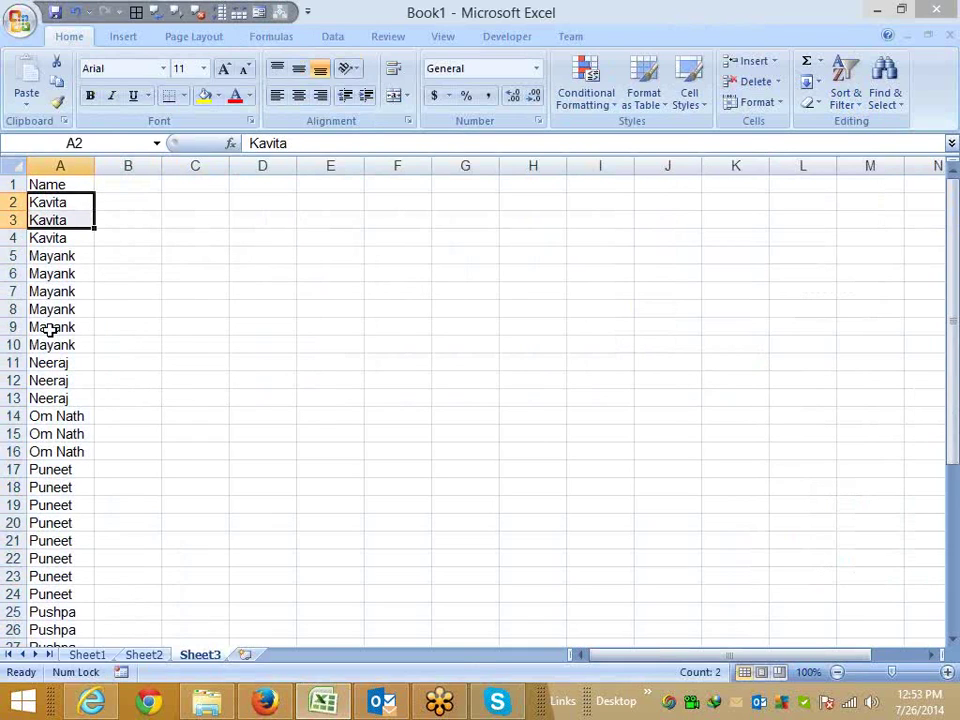
{"action": "left_click", "coordinate": [154, 200]}
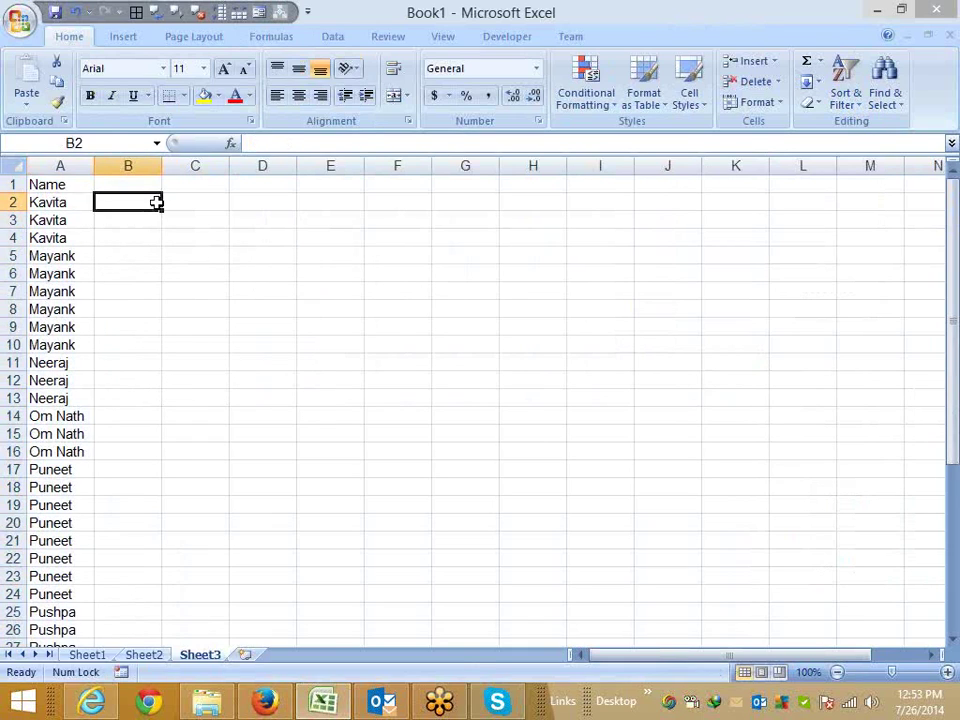
{"action": "type", "text": "=i"}
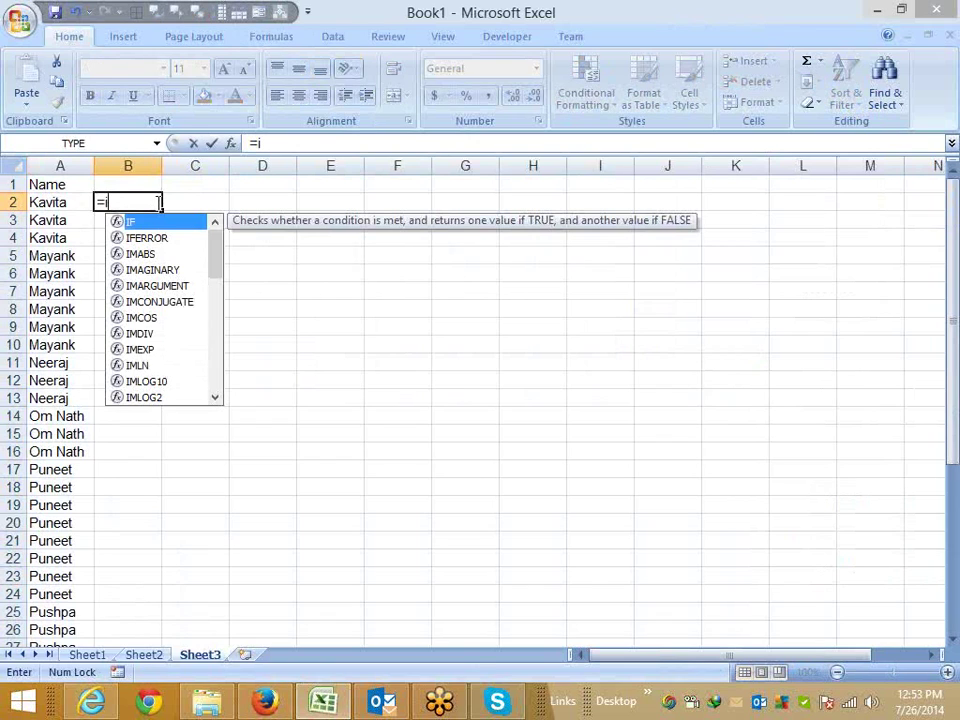
{"action": "type", "text": "f"}
{"action": "key", "text": "Tab"}
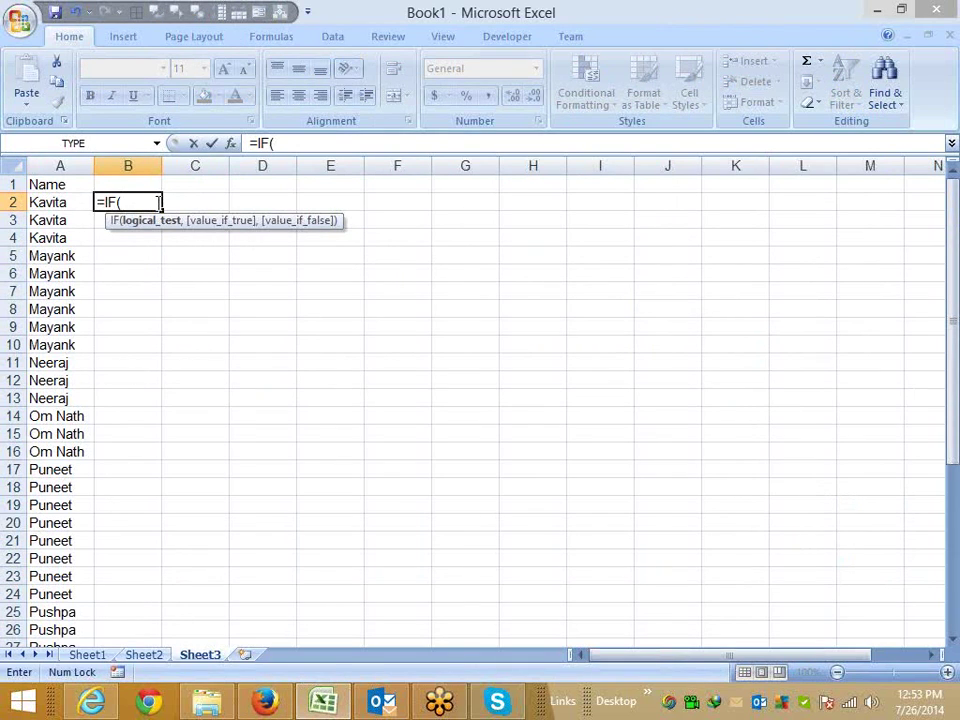
{"action": "key", "text": "Left"}
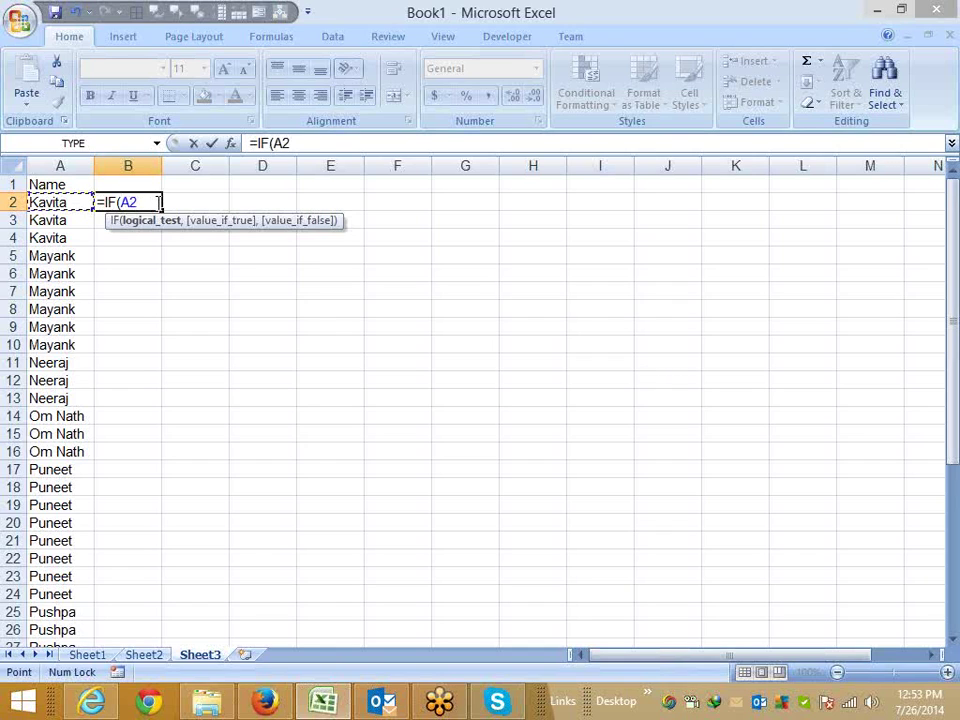
{"action": "type", "text": "="}
{"action": "key", "text": "Left"}
{"action": "key", "text": "Up"}
{"action": "type", "text": ","}
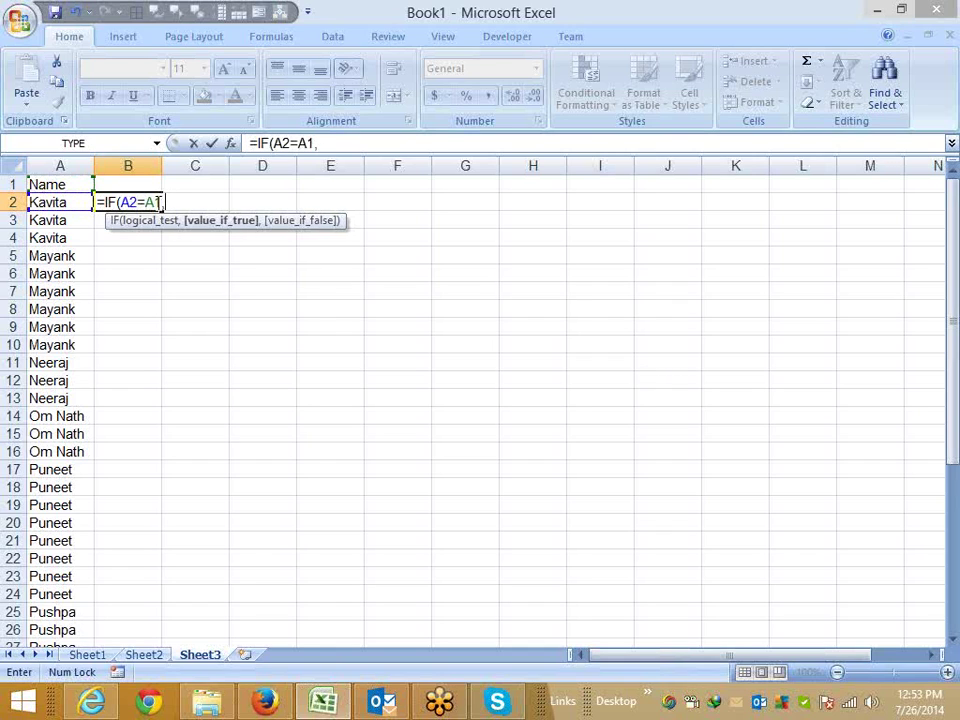
{"action": "type", "text": "\"D\""}
{"action": "type", "text": ",\"U\""}
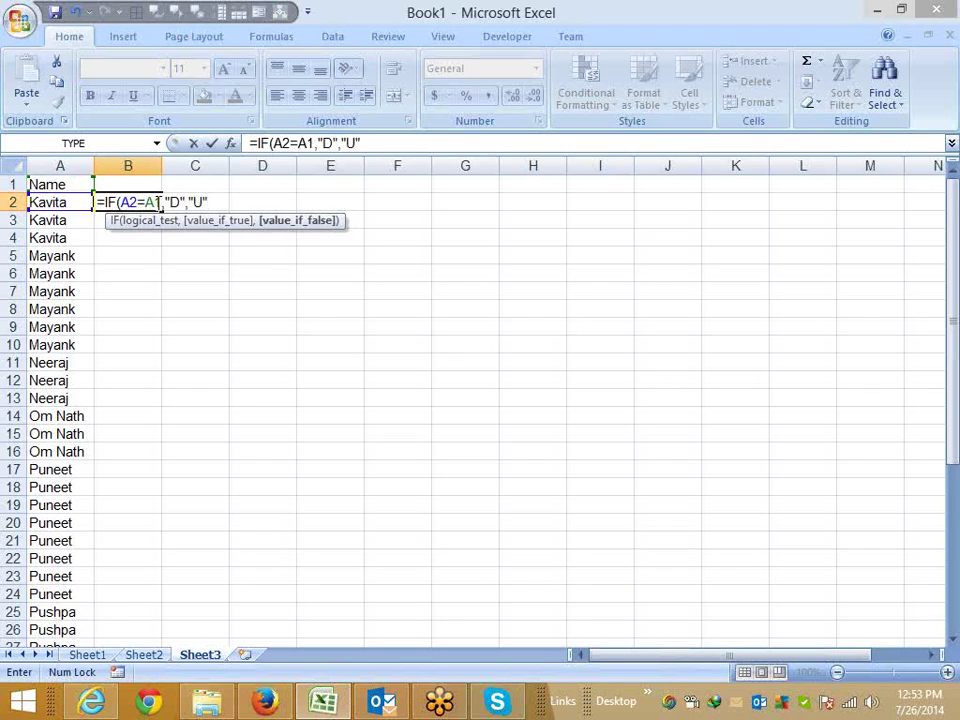
{"action": "key", "text": "Return"}
{"action": "left_click", "coordinate": [156, 203]}
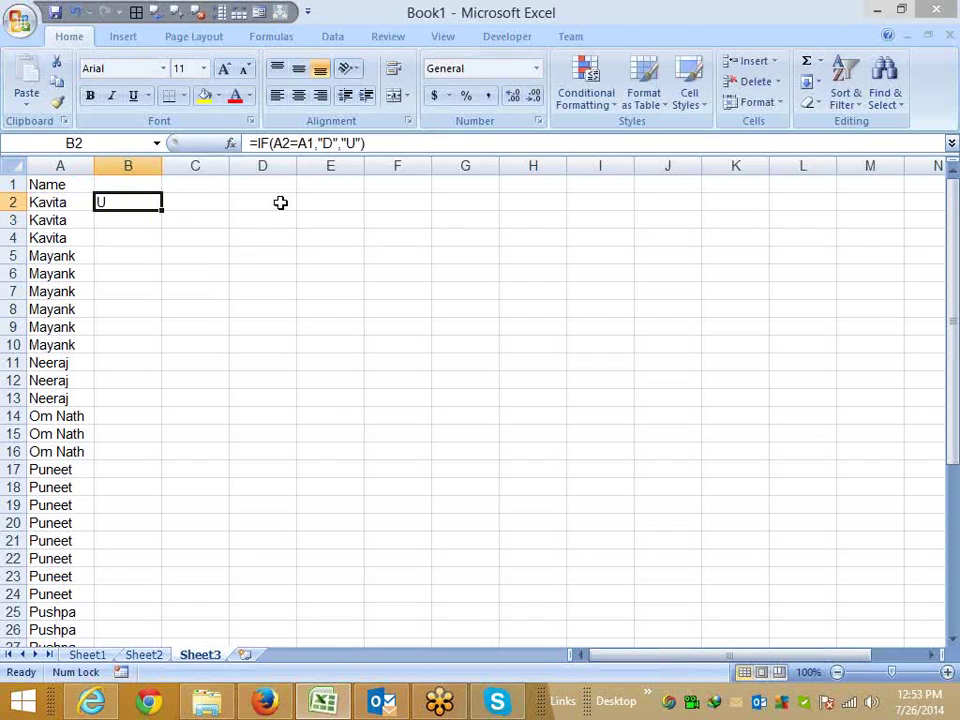
- Copy B2's D/U formula down column B through row 41
{"action": "key", "text": "ctrl+c"}
{"action": "key", "text": "Down"}
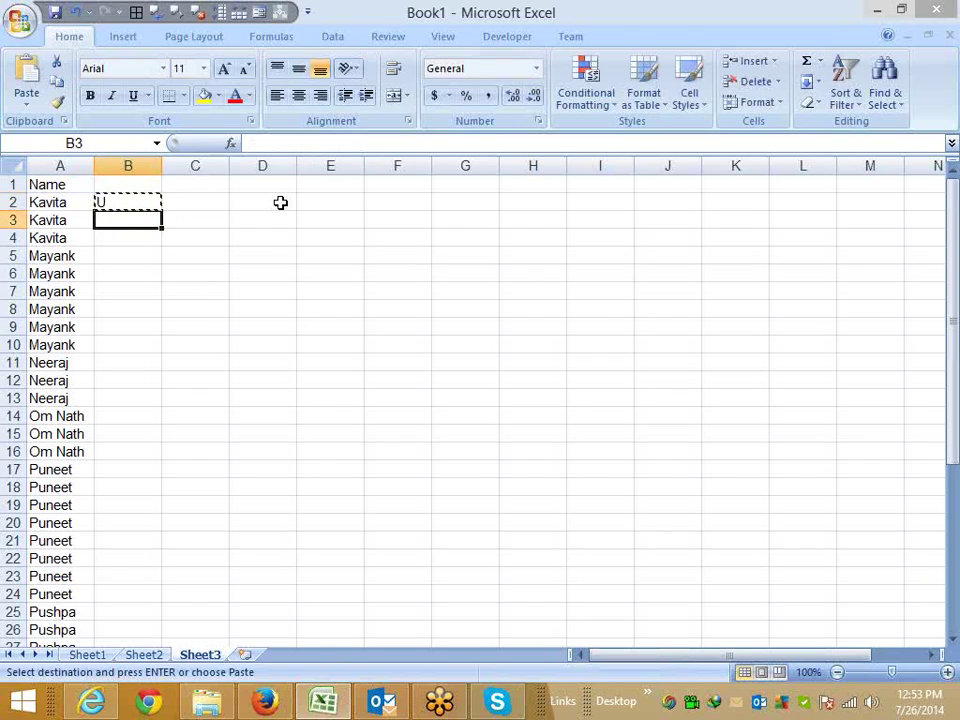
{"action": "key", "text": "ctrl+v"}
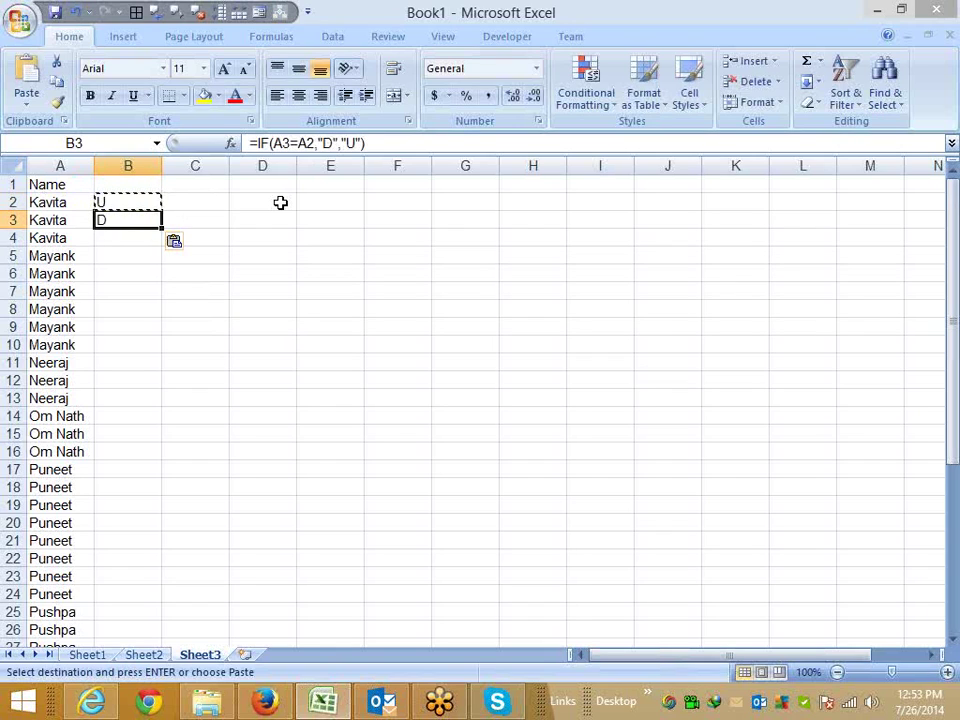
{"action": "key", "text": "Down"}
{"action": "key", "text": "ctrl+v"}
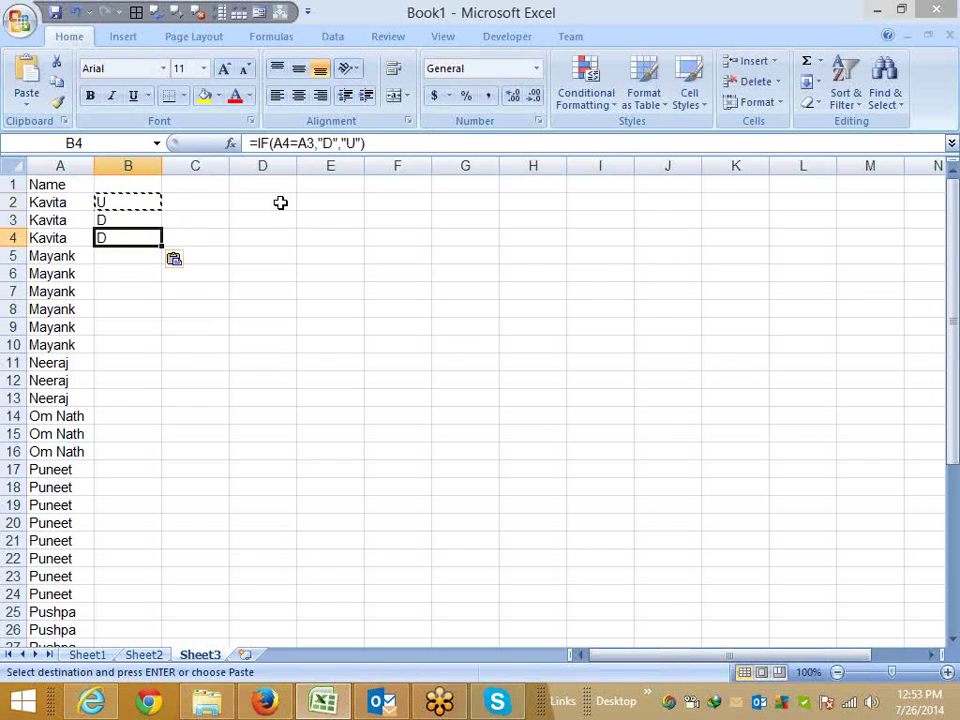
{"action": "key", "text": "Left"}
{"action": "key", "text": "ctrl+Down"}
{"action": "key", "text": "Right"}
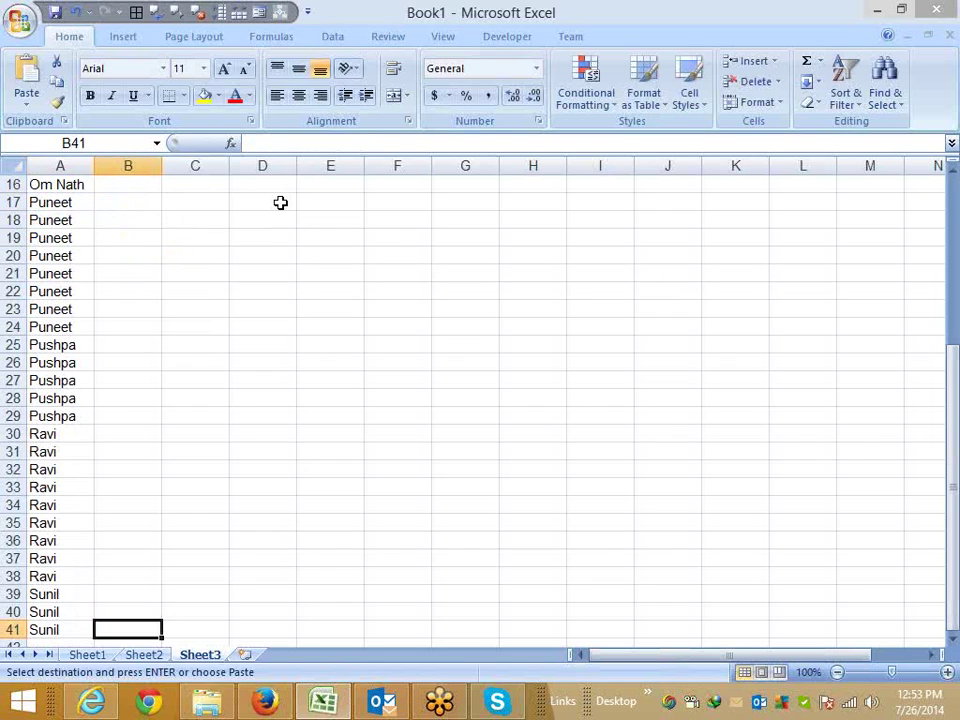
{"action": "key", "text": "ctrl+shift+Up"}
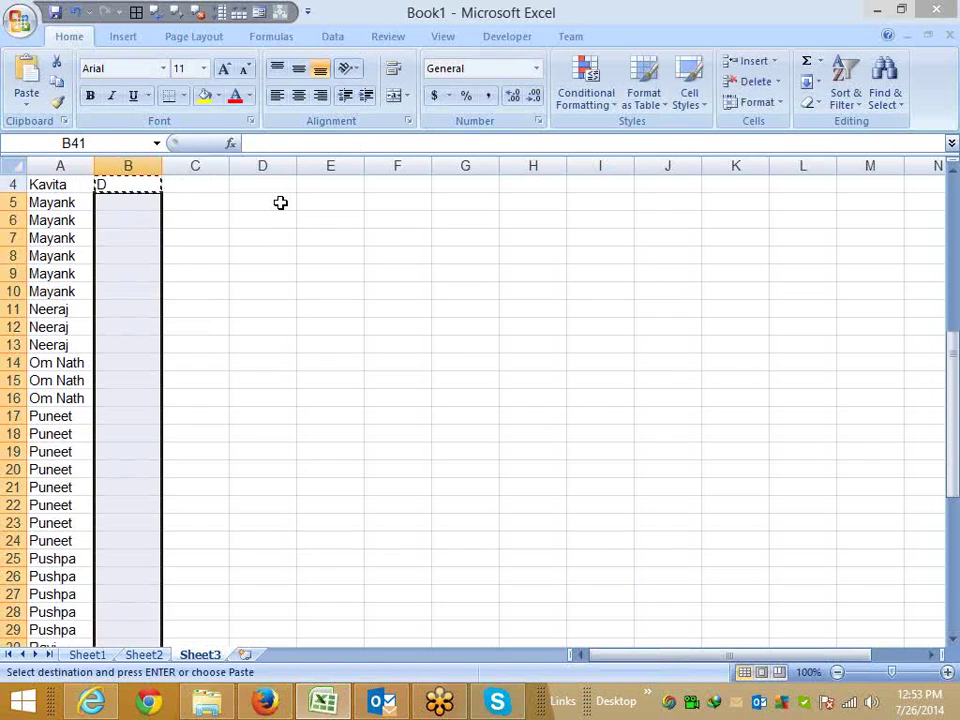
{"action": "key", "text": "ctrl+v"}
{"action": "key", "text": "ctrl+Up"}
{"action": "key", "text": "ctrl+Up"}
{"action": "key", "text": "Escape"}
- Inspect the pasted formulas in B2 and below to confirm their references
{"action": "key", "text": "Down"}
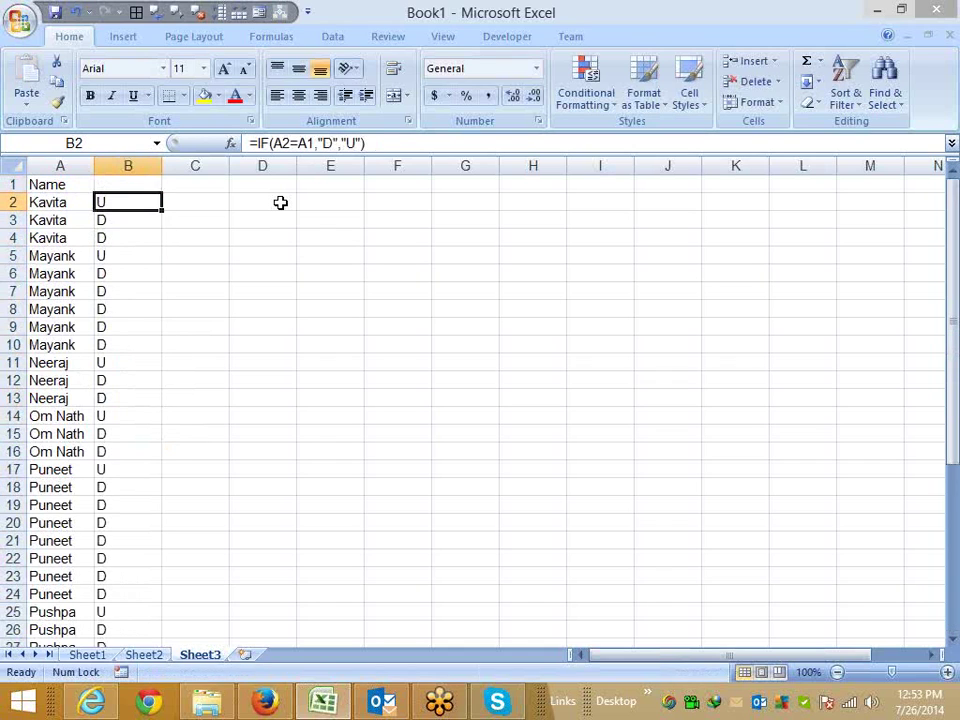
{"action": "key", "text": "F2"}
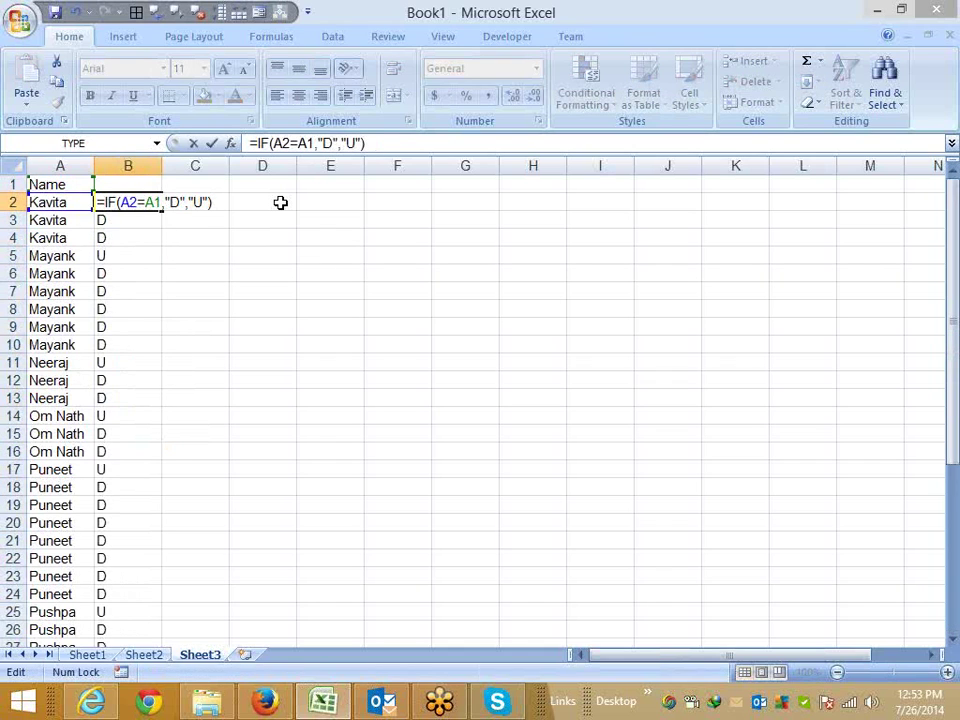
{"action": "key", "text": "Return"}
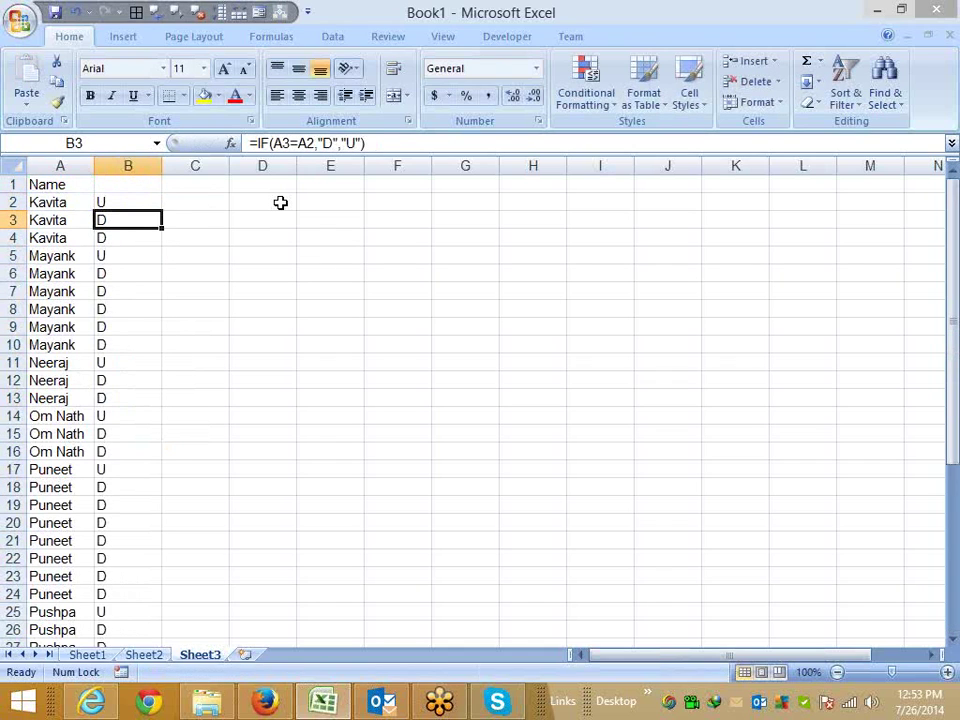
{"action": "key", "text": "Down"}
{"action": "key", "text": "Down"}
- Check the B5 and C5 formulas, keeping the running count =IF(A5=A4,C4+1,1) intact
{"action": "key", "text": "F2"}
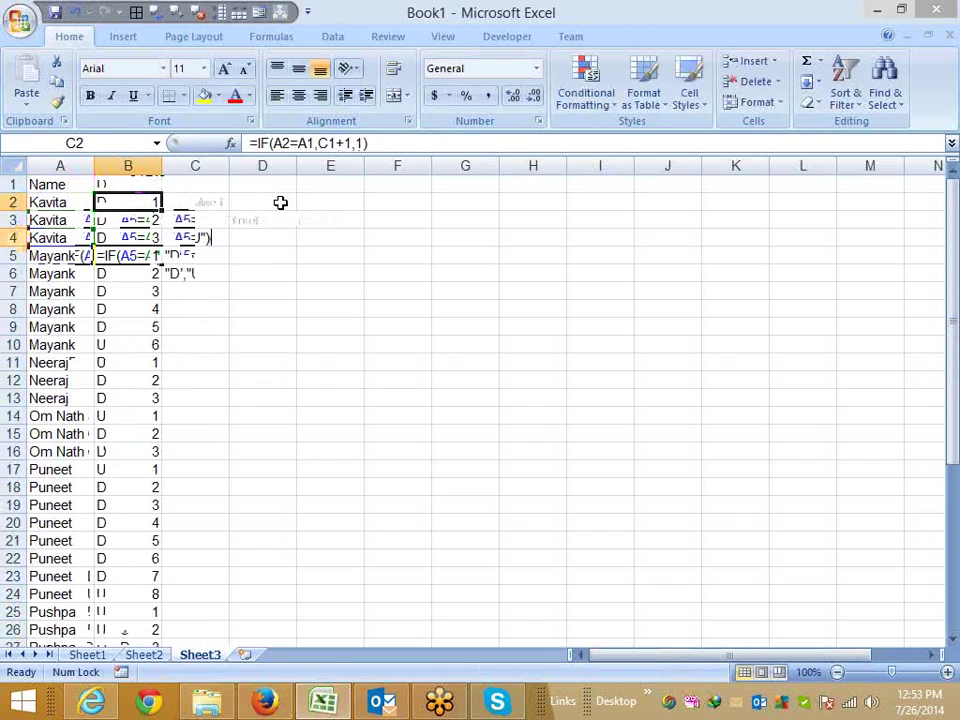
{"action": "key", "text": "F2"}
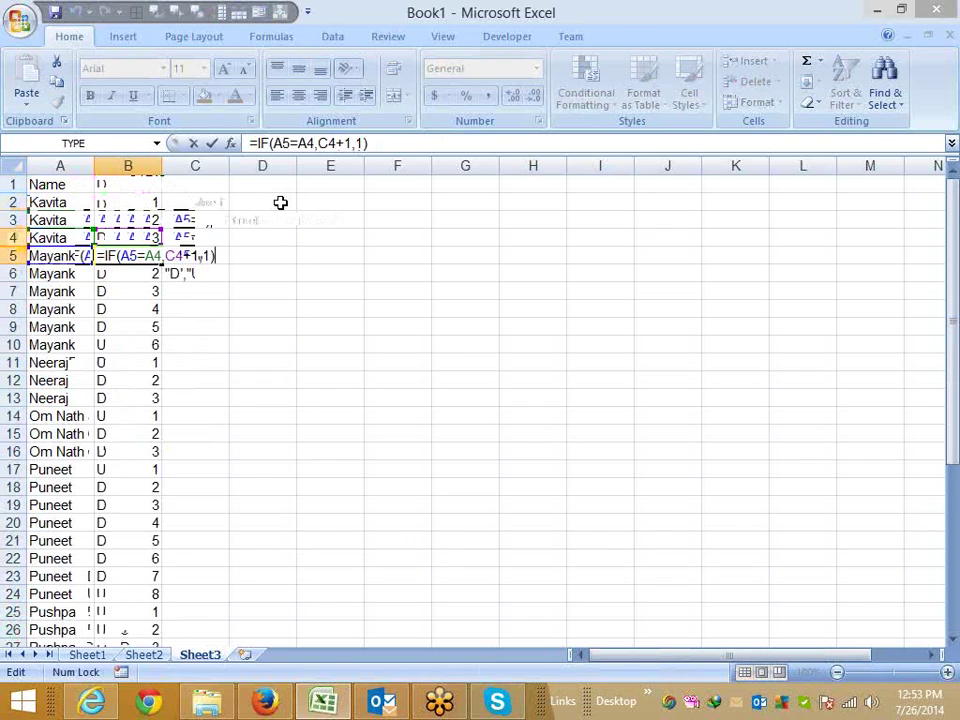
{"action": "key", "text": "Escape"}
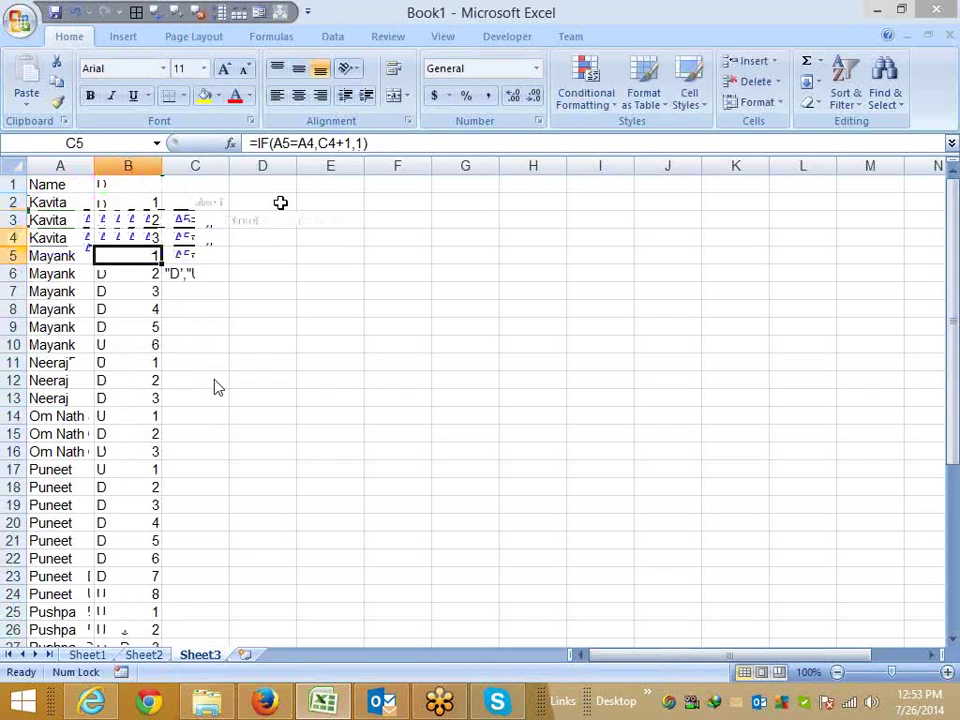
{"action": "right_click", "coordinate": [137, 166]}
- Hide the helper columns, then type and clear trial numbers 1 2 2 3 in column D
{"action": "left_click", "coordinate": [118, 200]}
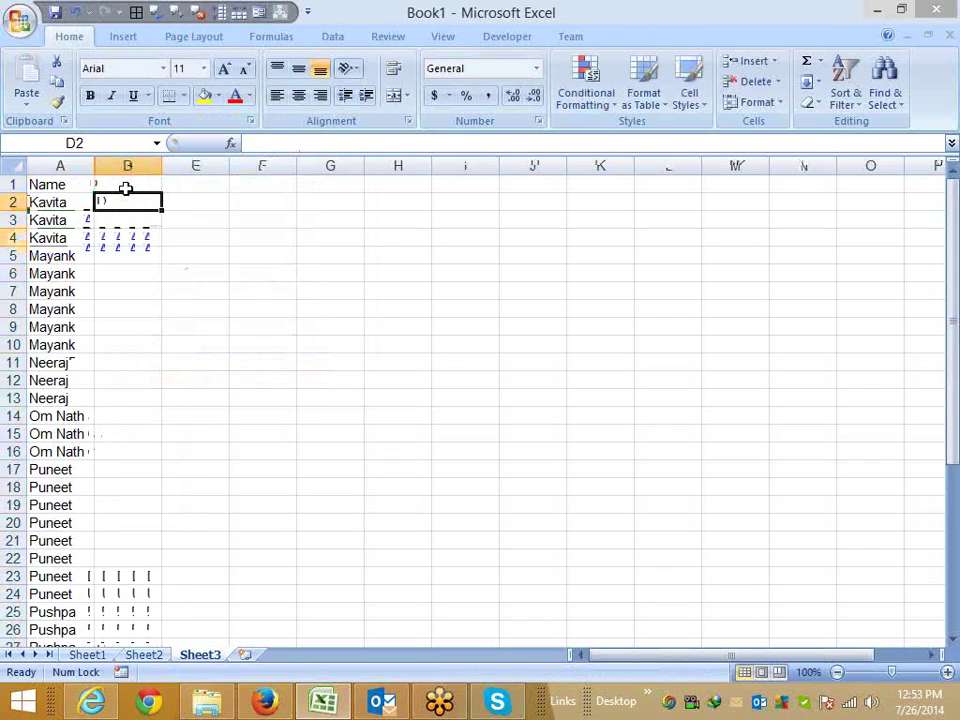
{"action": "key", "text": "Down"}
{"action": "key", "text": "Down"}
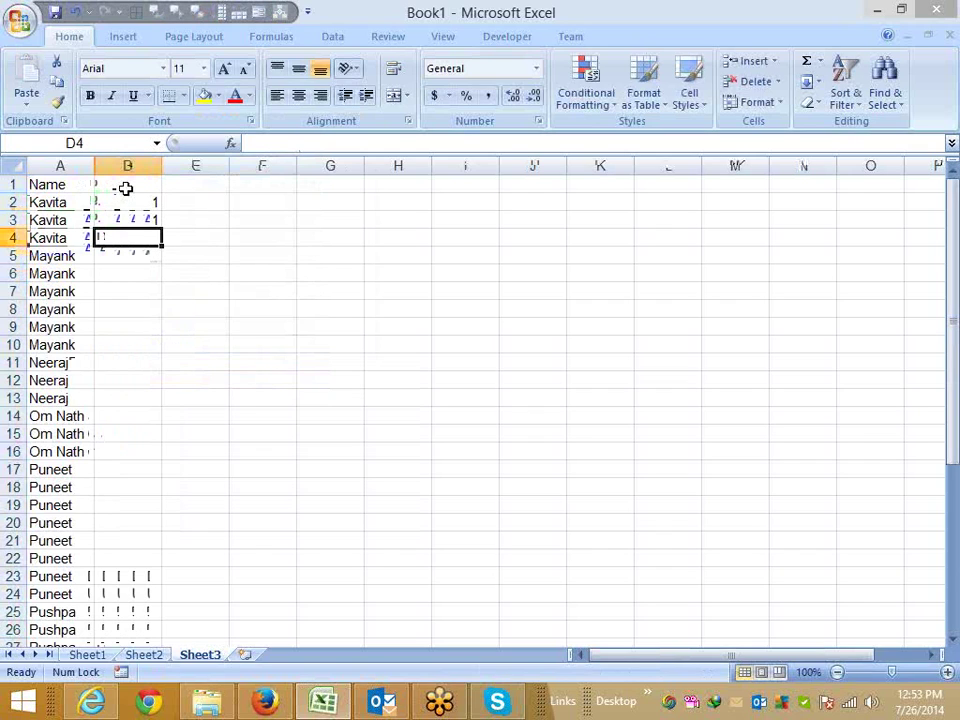
{"action": "type", "text": "1 2 2 3"}
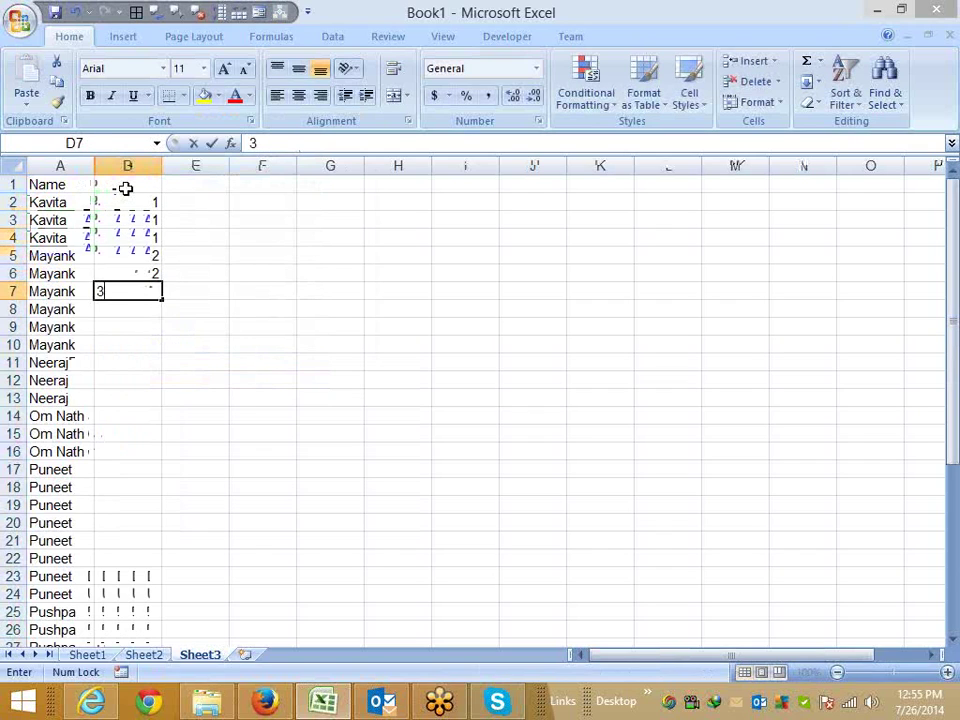
{"action": "key", "text": "Return"}
{"action": "key", "text": "ctrl+Up"}
{"action": "key", "text": "ctrl+shift+Down"}
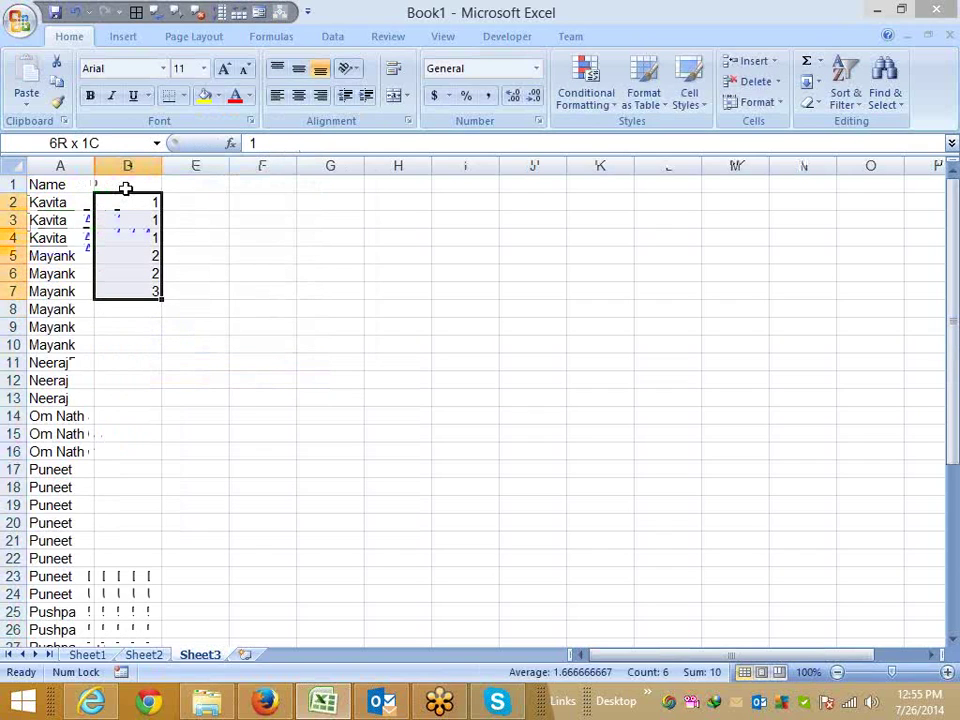
{"action": "key", "text": "Delete"}
- Enter =IF(A2=A1,D1,D1+1) in D2 to number each distinct name
{"action": "type", "text": "=i"}
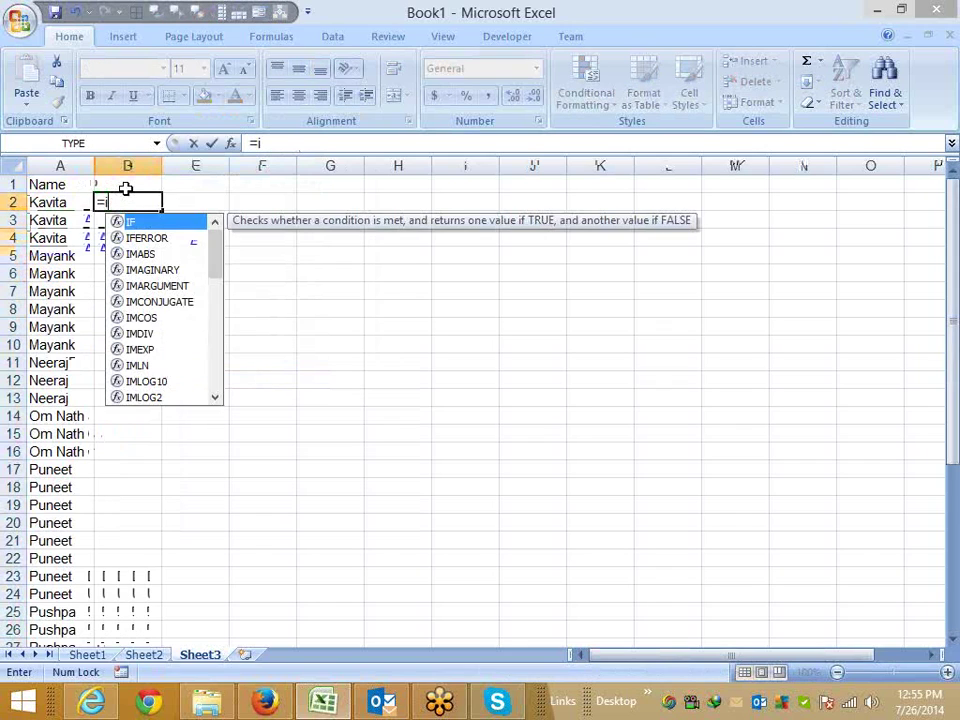
{"action": "type", "text": "f"}
{"action": "key", "text": "Tab"}
{"action": "type", "text": "A2"}
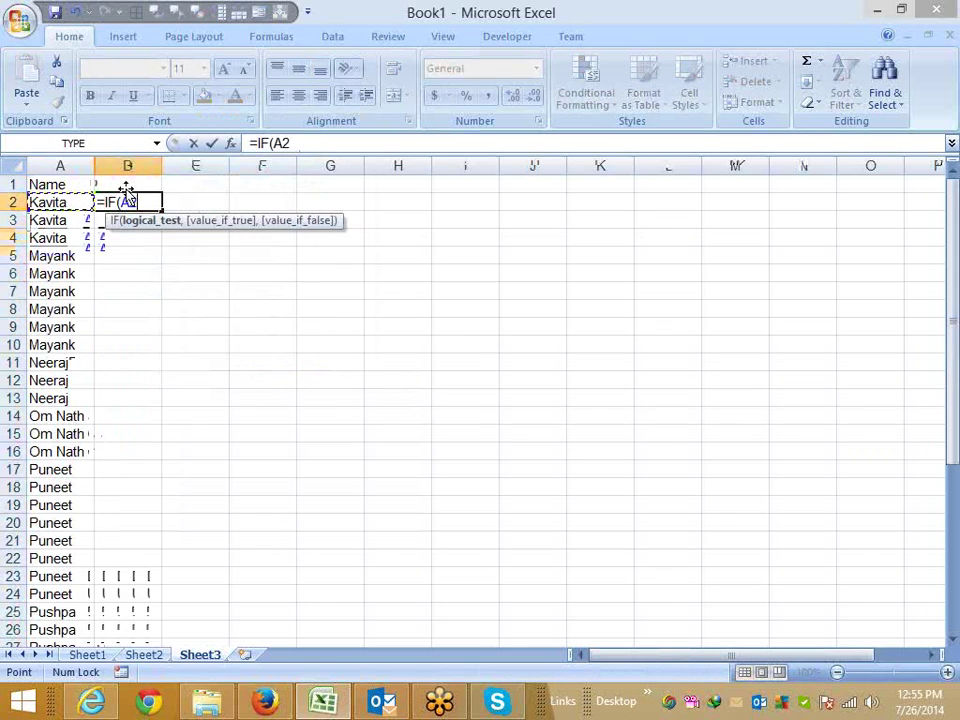
{"action": "type", "text": "=A1,"}
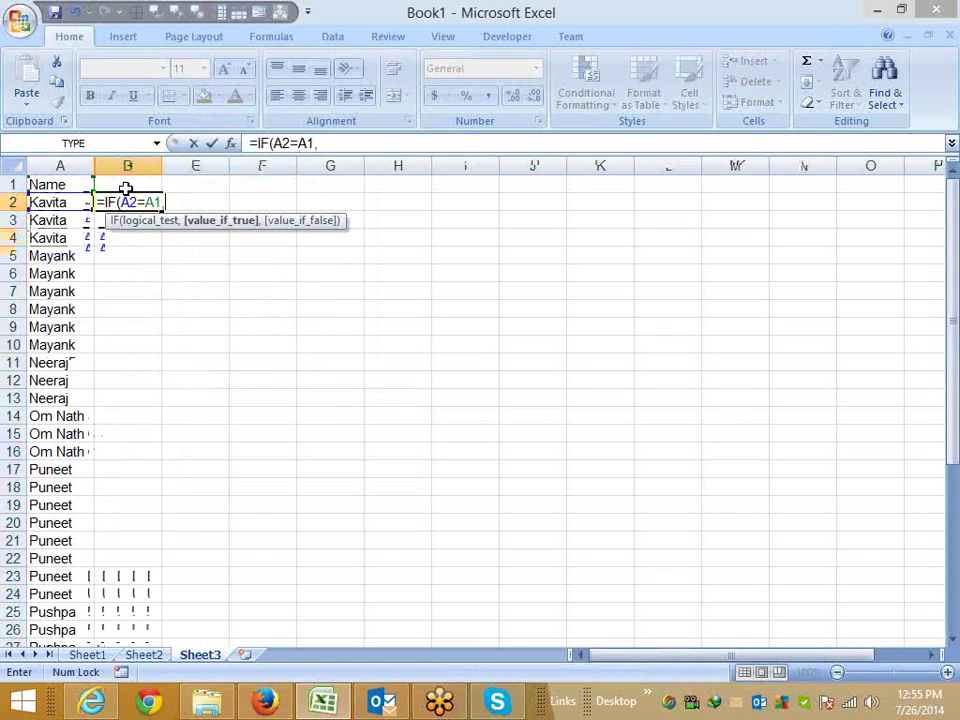
{"action": "left_click", "coordinate": [126, 187]}
{"action": "type", "text": ","}
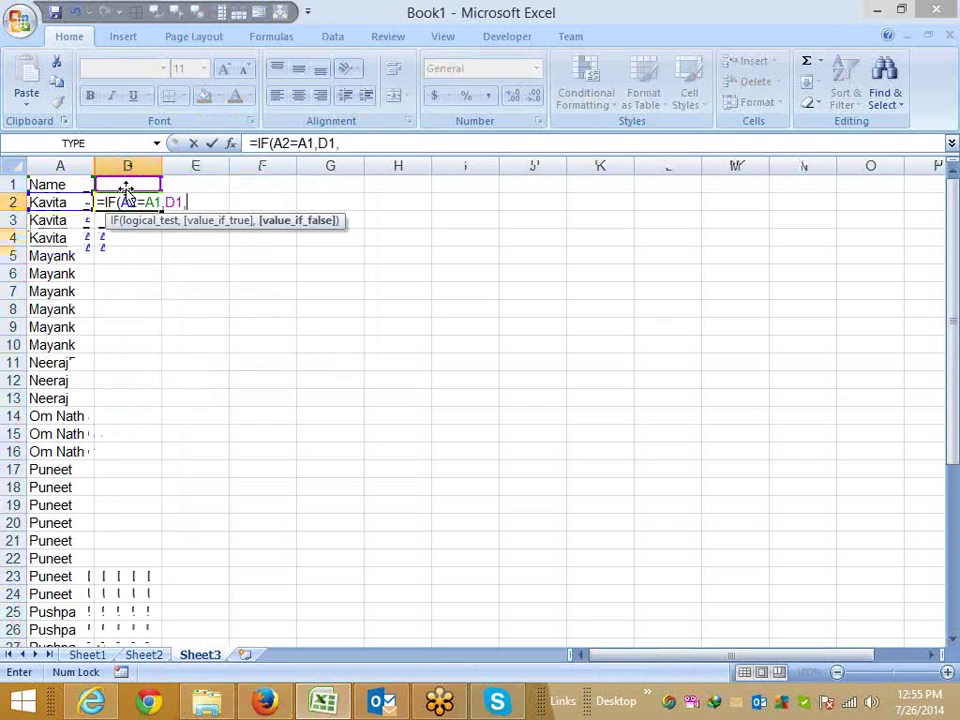
{"action": "left_click", "coordinate": [126, 187]}
{"action": "type", "text": "+1"}
{"action": "key", "text": "Return"}
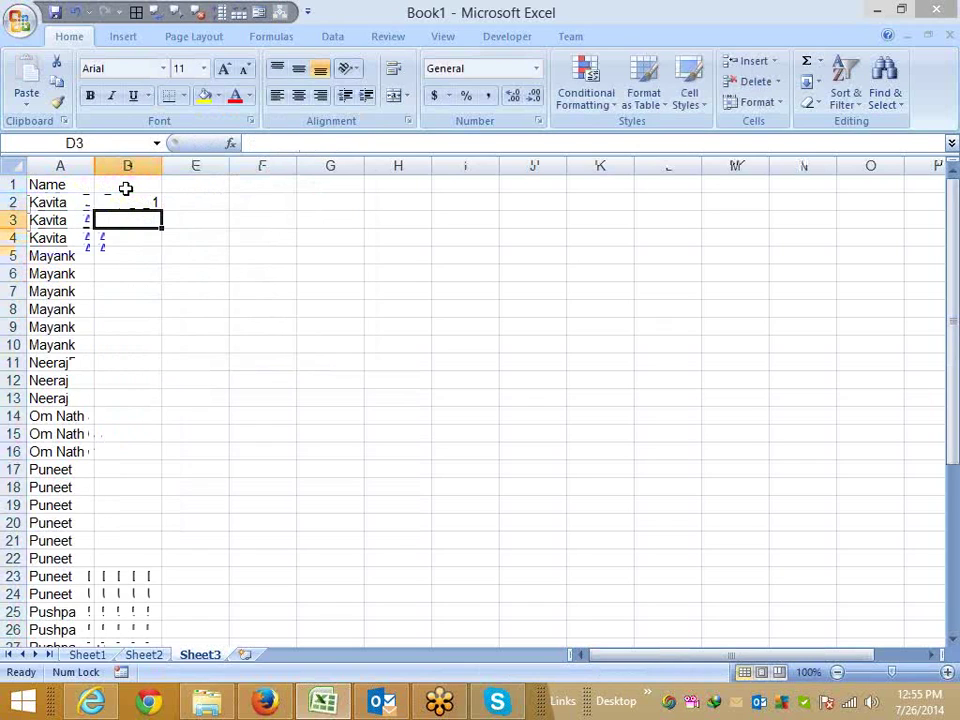
- Fill the numbering formula down D2:D41 with Ctrl+D
{"action": "key", "text": "Up"}
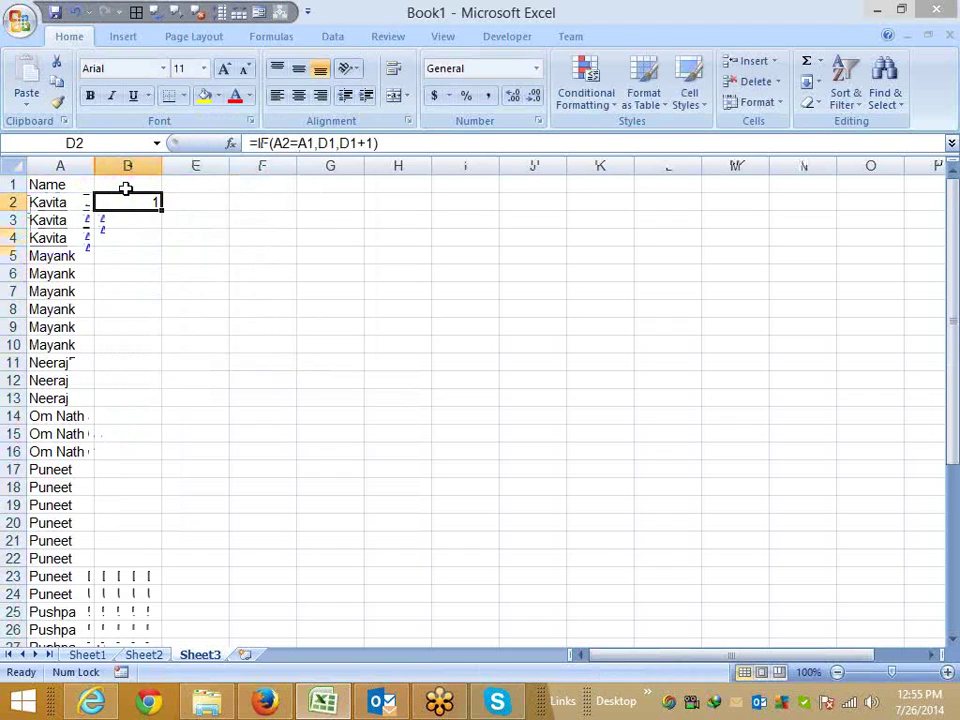
{"action": "key", "text": "Left"}
{"action": "key", "text": "ctrl+Down"}
{"action": "key", "text": "Right"}
{"action": "key", "text": "ctrl+shift+Up"}
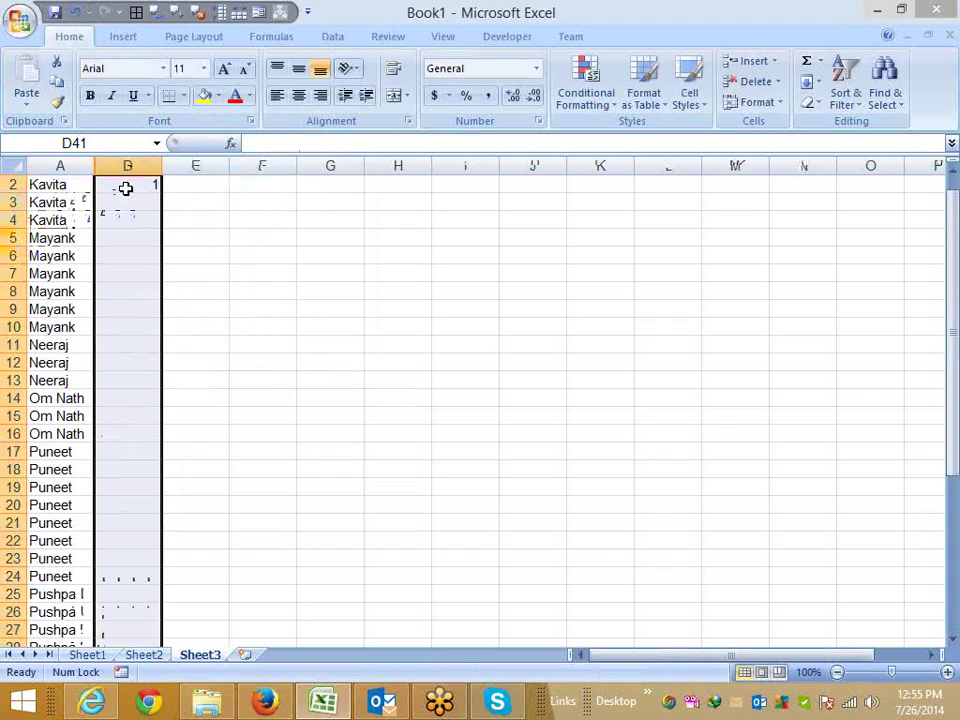
{"action": "key", "text": "ctrl+d"}
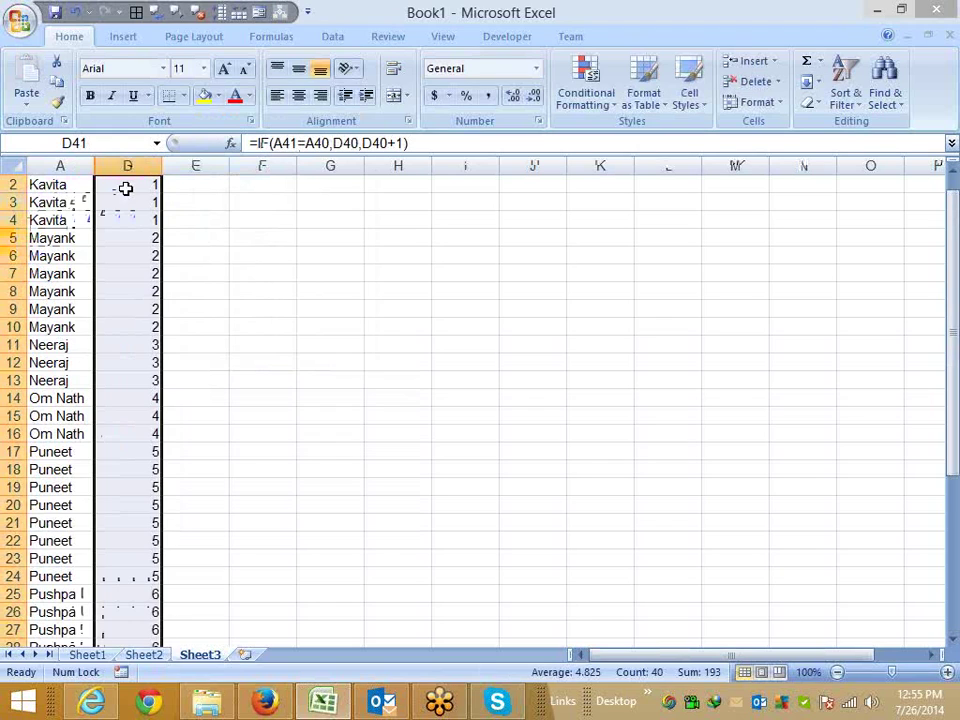
{"action": "left_click", "coordinate": [126, 190]}
{"action": "key", "text": "Up"}
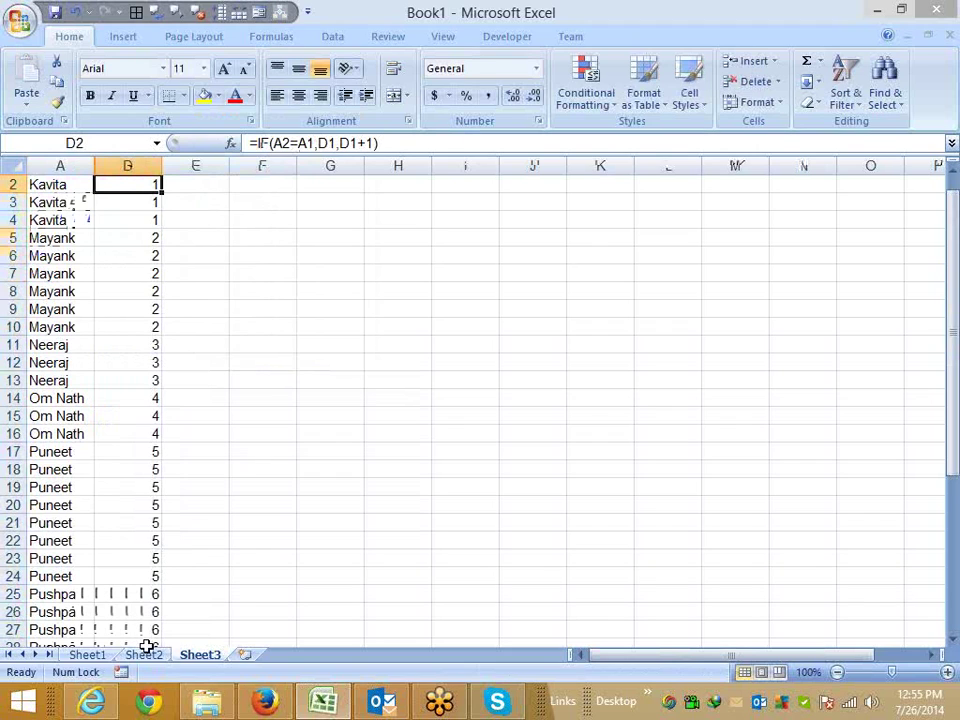
- Open the recent Data1 workbook and go to its Sheet1 sales data
{"action": "left_click", "coordinate": [146, 647]}
{"action": "left_click", "coordinate": [143, 655]}
{"action": "left_click", "coordinate": [28, 26]}
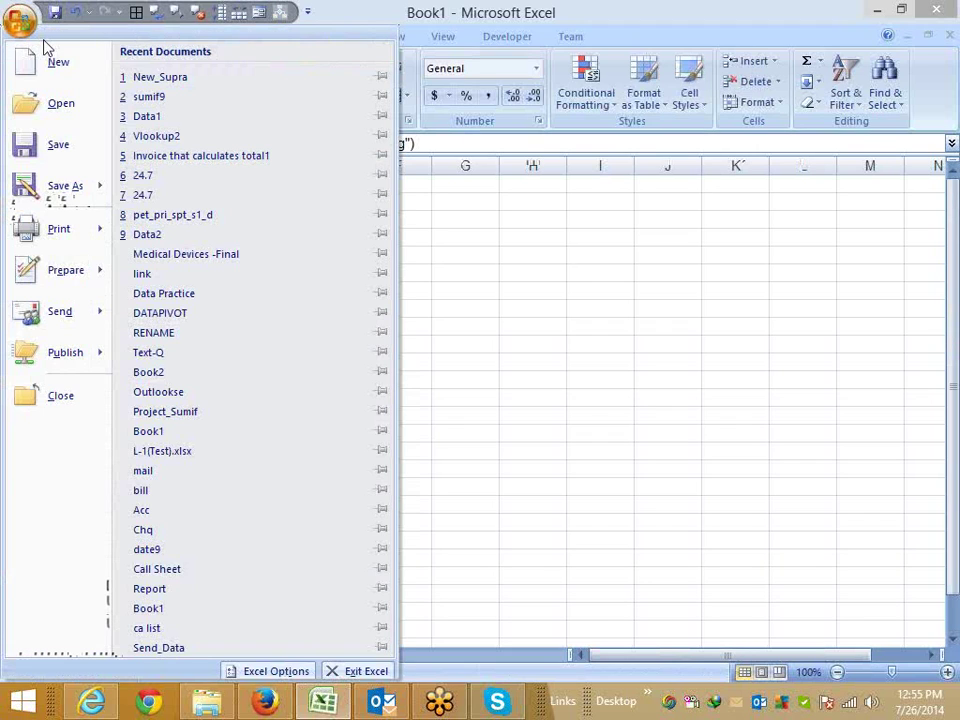
{"action": "left_click", "coordinate": [150, 116]}
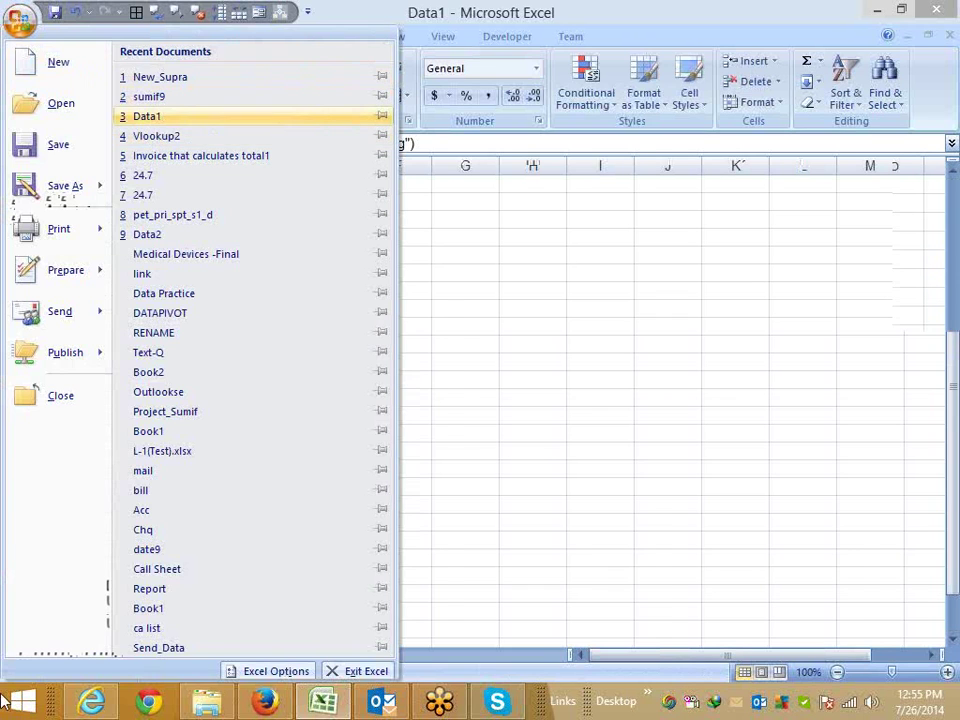
{"action": "left_click", "coordinate": [15, 655]}
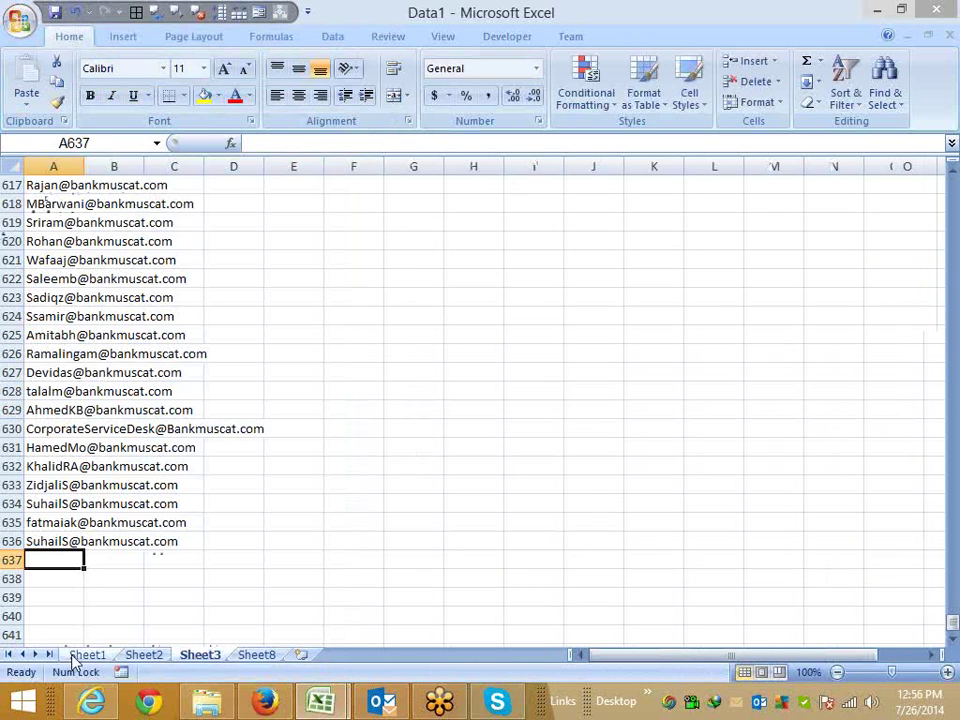
{"action": "left_click", "coordinate": [87, 654]}
- Insert a PivotTable of Sheet1's data on a new worksheet
{"action": "left_click", "coordinate": [123, 36]}
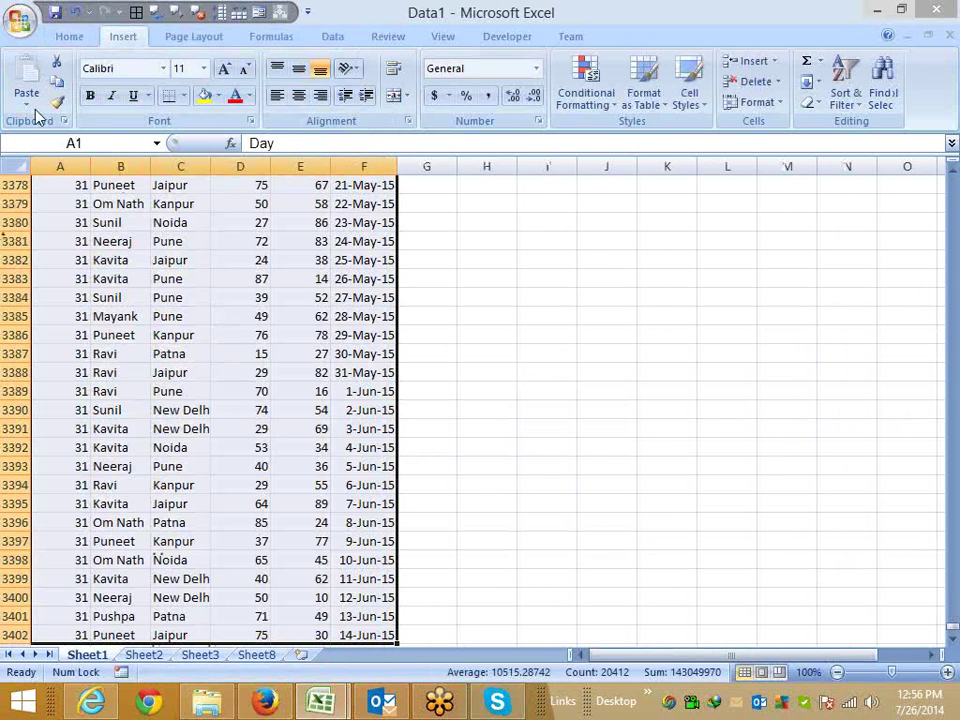
{"action": "left_click", "coordinate": [32, 92]}
{"action": "left_click", "coordinate": [64, 122]}
{"action": "left_click", "coordinate": [460, 400]}
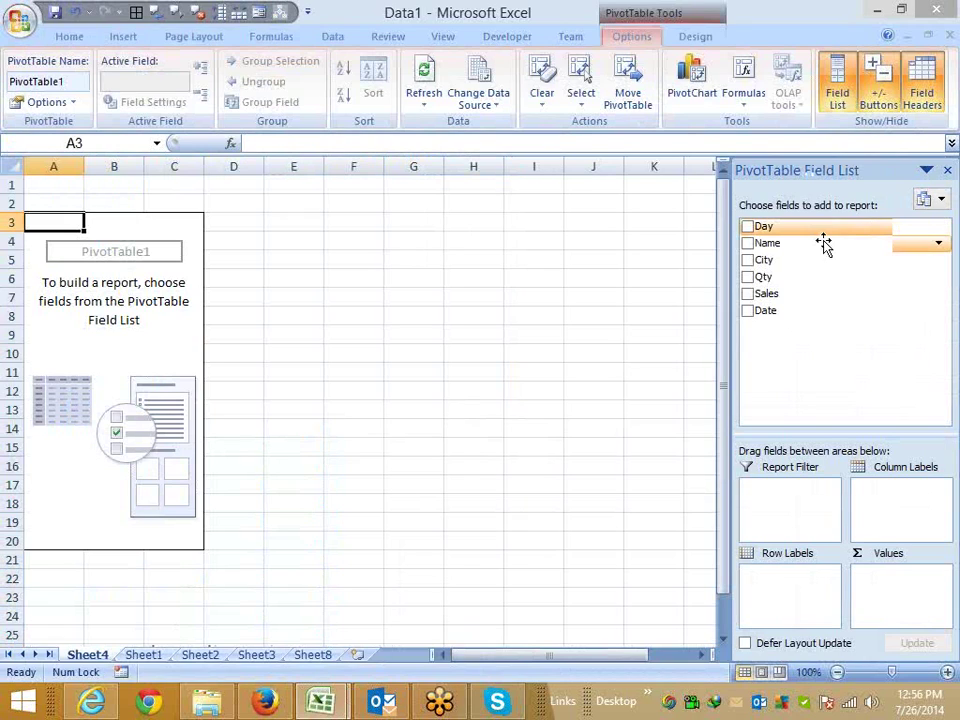
- Put Name then City in the pivot's row labels and sum Qty as values
{"action": "left_click_drag", "start_coordinate": [821, 243], "coordinate": [810, 587]}
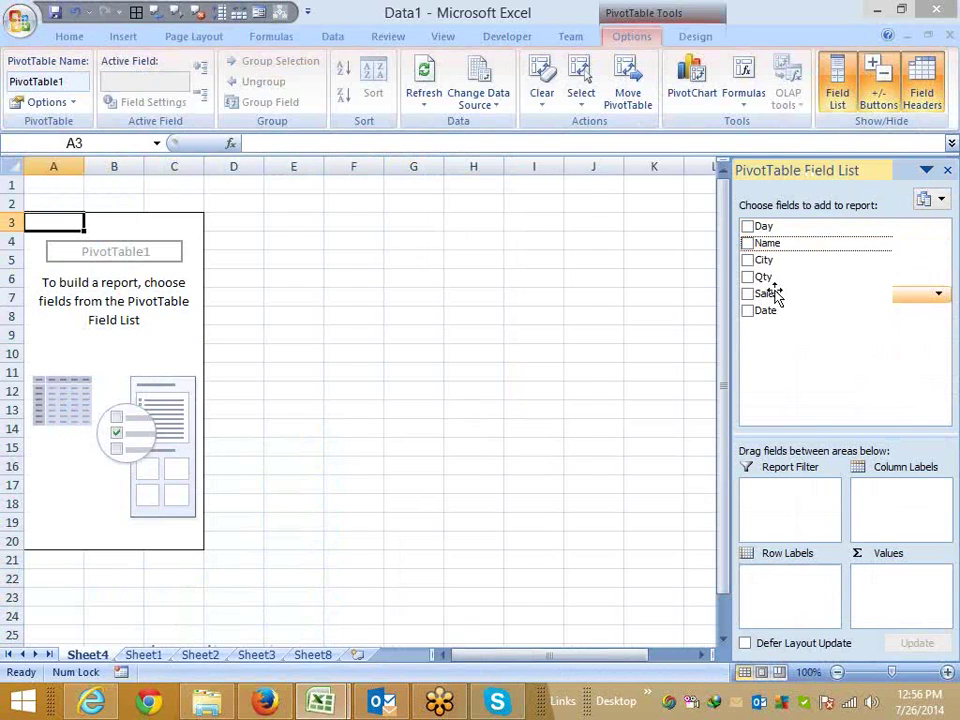
{"action": "mouse_move", "coordinate": [763, 277]}
{"action": "left_mouse_down"}
{"action": "mouse_move", "coordinate": [778, 340]}
{"action": "mouse_move", "coordinate": [776, 261]}
{"action": "left_mouse_up"}
{"action": "left_click_drag", "start_coordinate": [820, 577], "coordinate": [800, 590]}
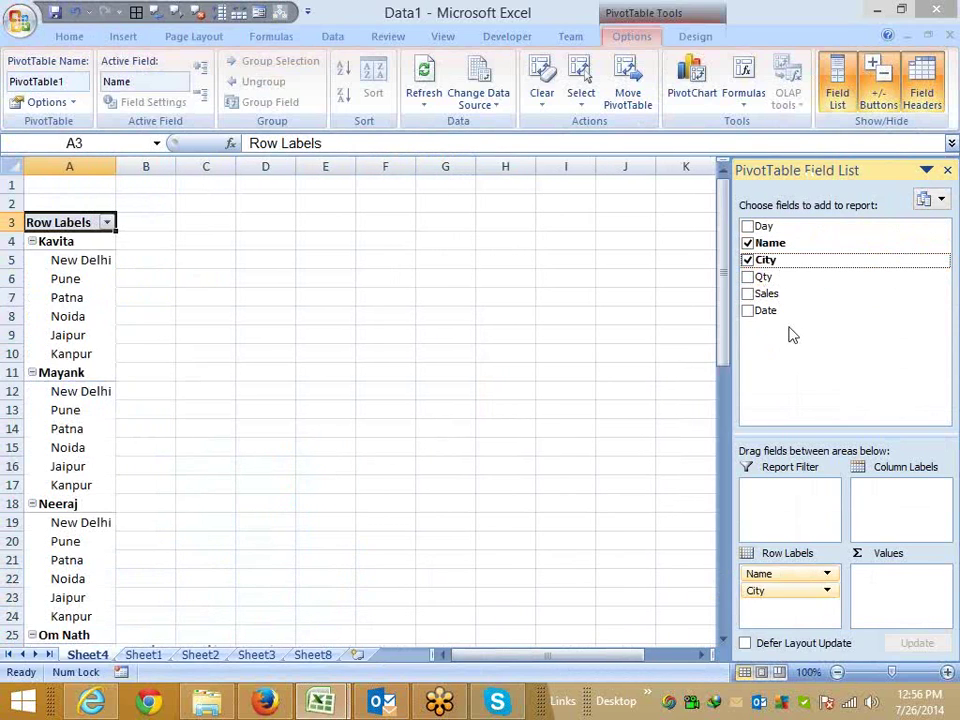
{"action": "mouse_move", "coordinate": [763, 277]}
{"action": "left_mouse_down"}
{"action": "mouse_move", "coordinate": [921, 574]}
{"action": "mouse_move", "coordinate": [900, 585]}
{"action": "left_mouse_up"}
- Tick Classic PivotTable layout in the Display section of PivotTable Options
{"action": "right_click", "coordinate": [78, 281]}
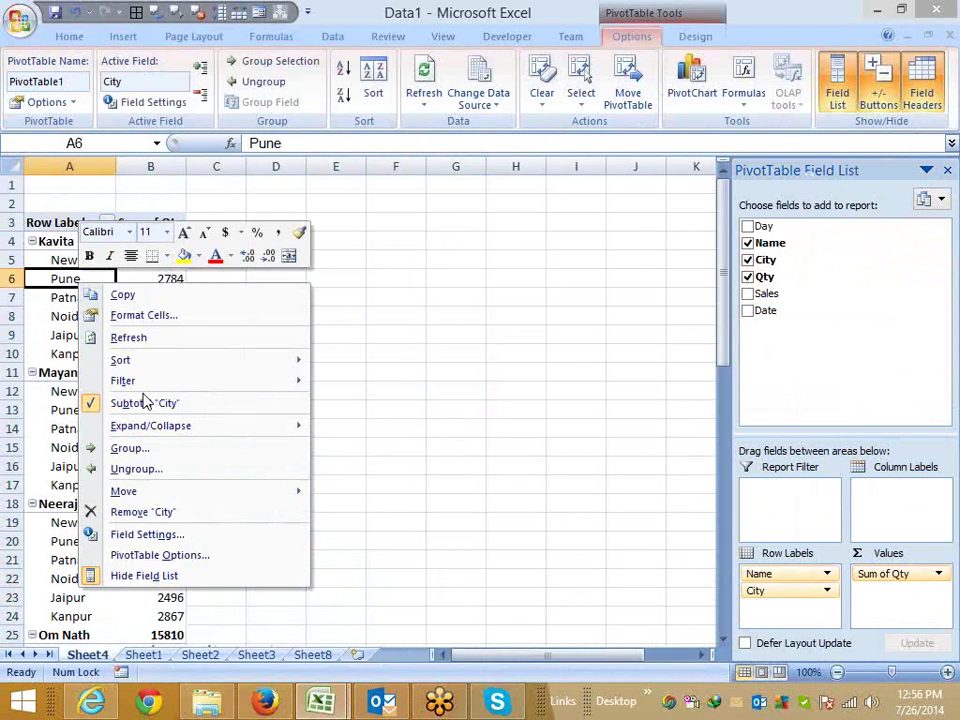
{"action": "left_click", "coordinate": [165, 558]}
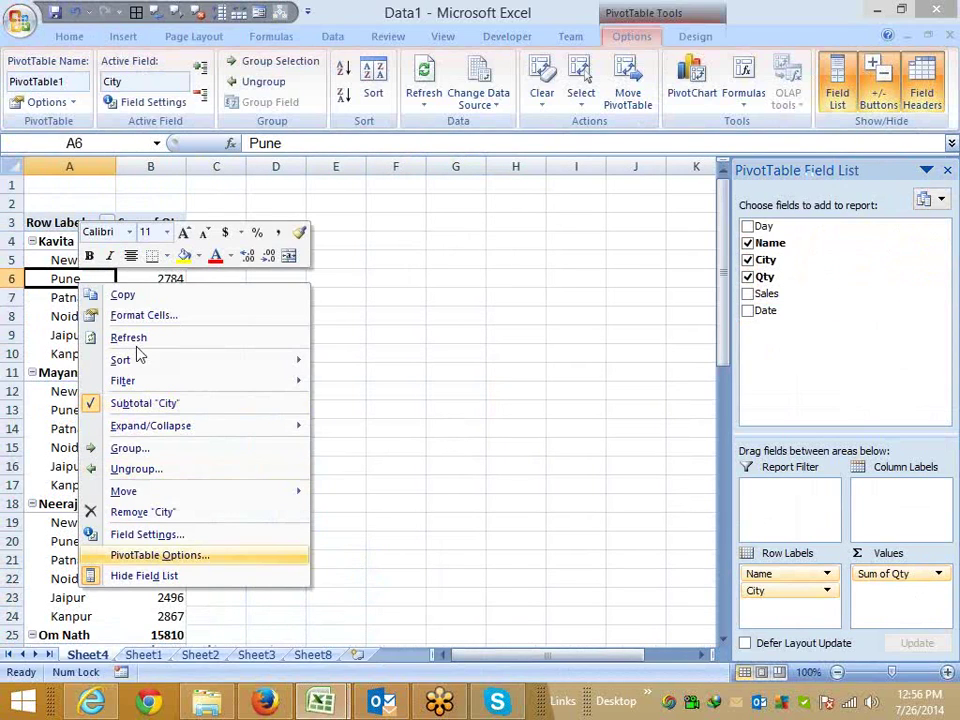
{"action": "left_click", "coordinate": [141, 345]}
{"action": "left_click", "coordinate": [210, 344]}
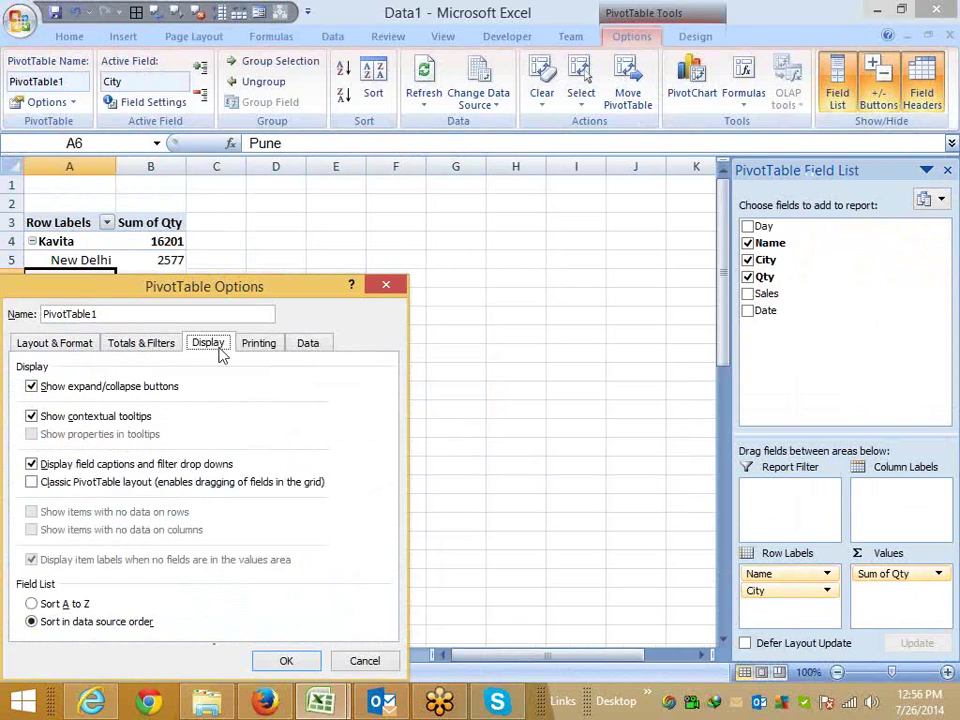
{"action": "left_click", "coordinate": [47, 482]}
{"action": "left_click", "coordinate": [287, 661]}
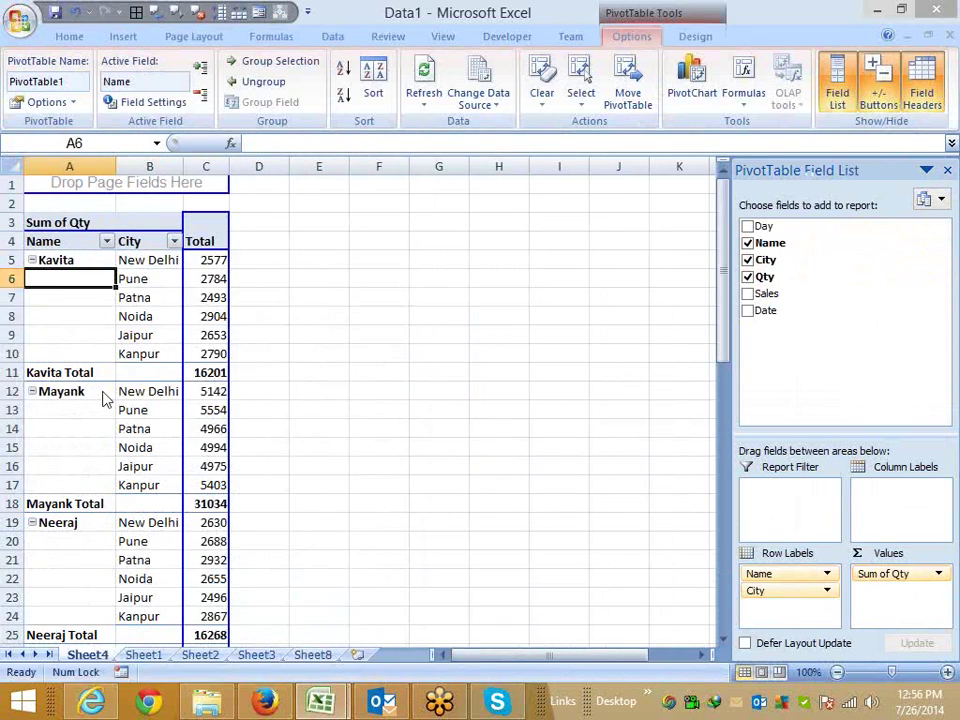
{"action": "right_click", "coordinate": [82, 373]}
- Remove the Name subtotals and copy the whole pivot table
{"action": "left_click", "coordinate": [130, 192]}
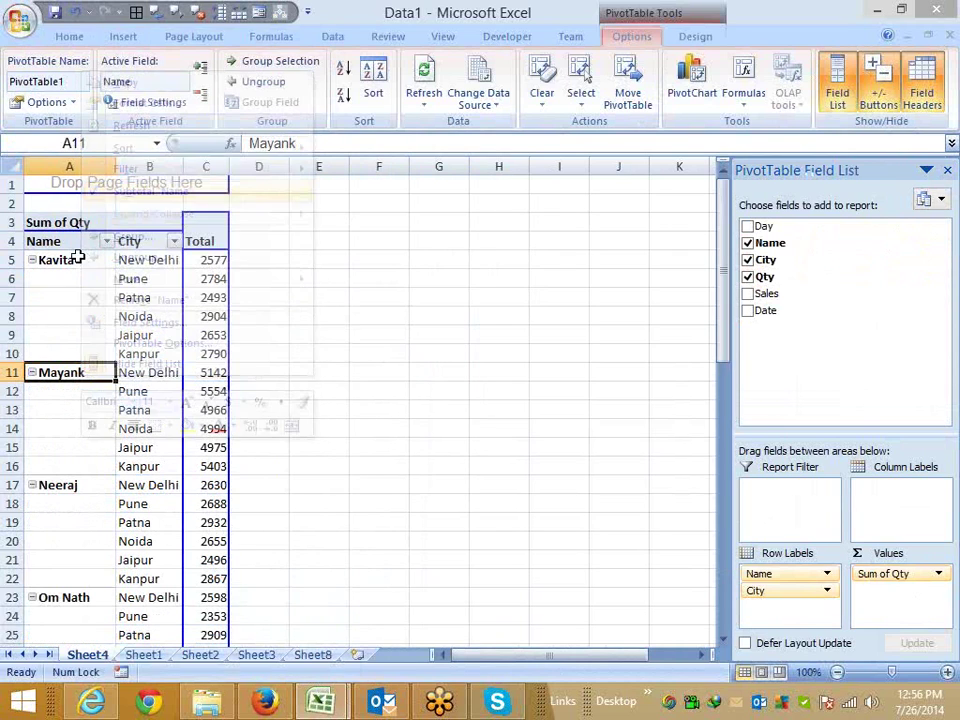
{"action": "left_click", "coordinate": [80, 243]}
{"action": "scroll", "coordinate": [237, 490], "scroll_direction": "down", "scroll_amount": 10}
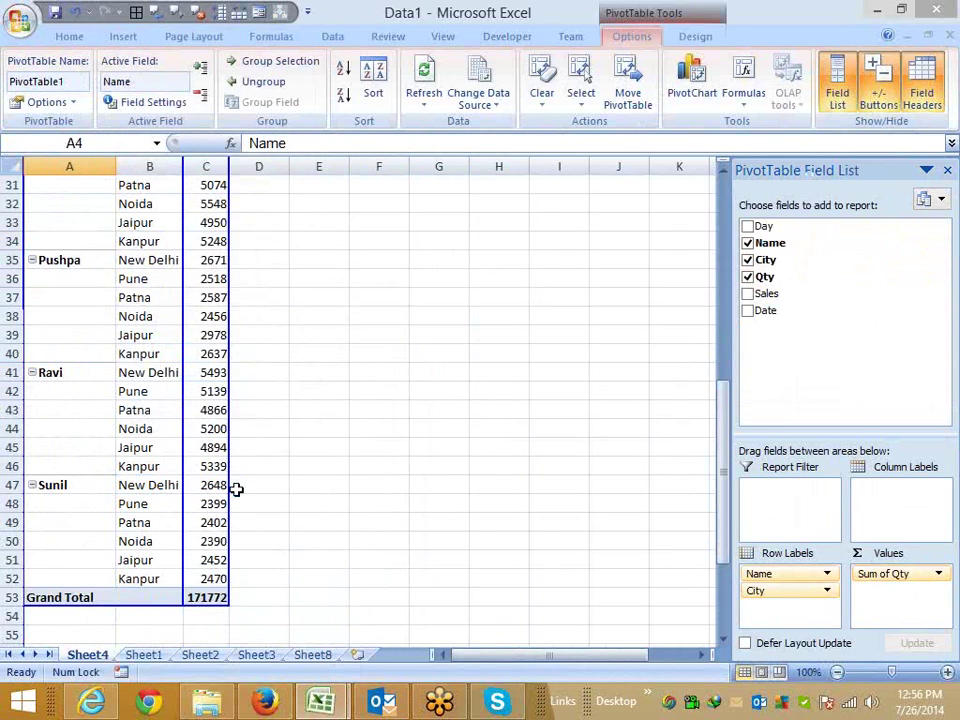
{"action": "scroll", "coordinate": [236, 491], "scroll_direction": "down", "scroll_amount": 4}
{"action": "scroll", "coordinate": [220, 470], "scroll_direction": "up", "scroll_amount": 1}
{"action": "left_click", "coordinate": [212, 425], "text": "shift"}
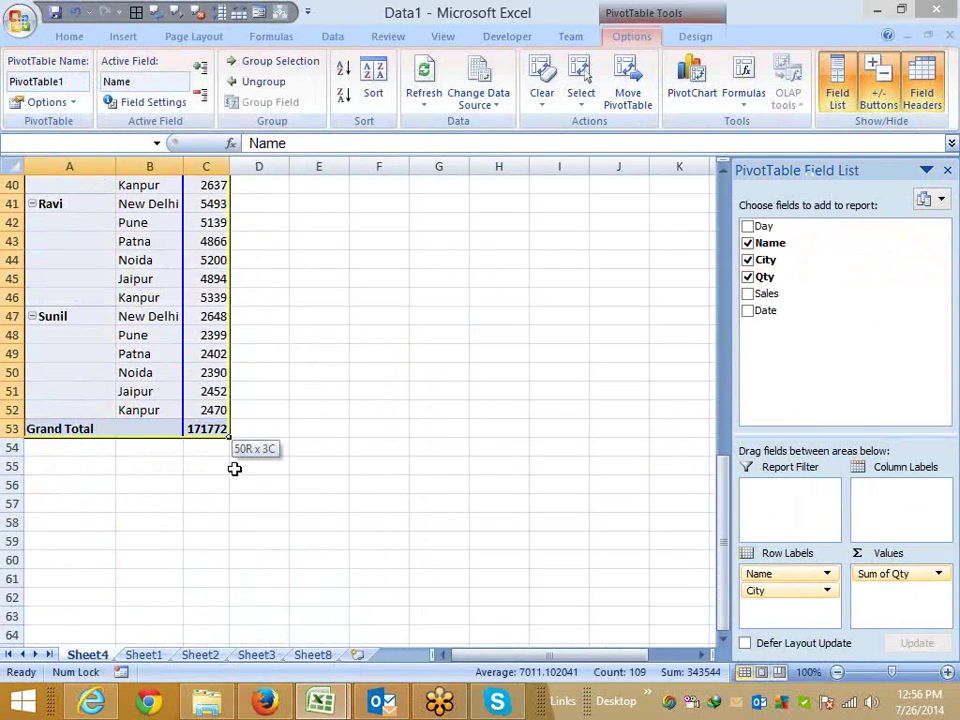
{"action": "scroll", "coordinate": [236, 480], "scroll_direction": "up", "scroll_amount": 4}
{"action": "scroll", "coordinate": [236, 480], "scroll_direction": "up", "scroll_amount": 7}
{"action": "key", "text": "ctrl+c"}
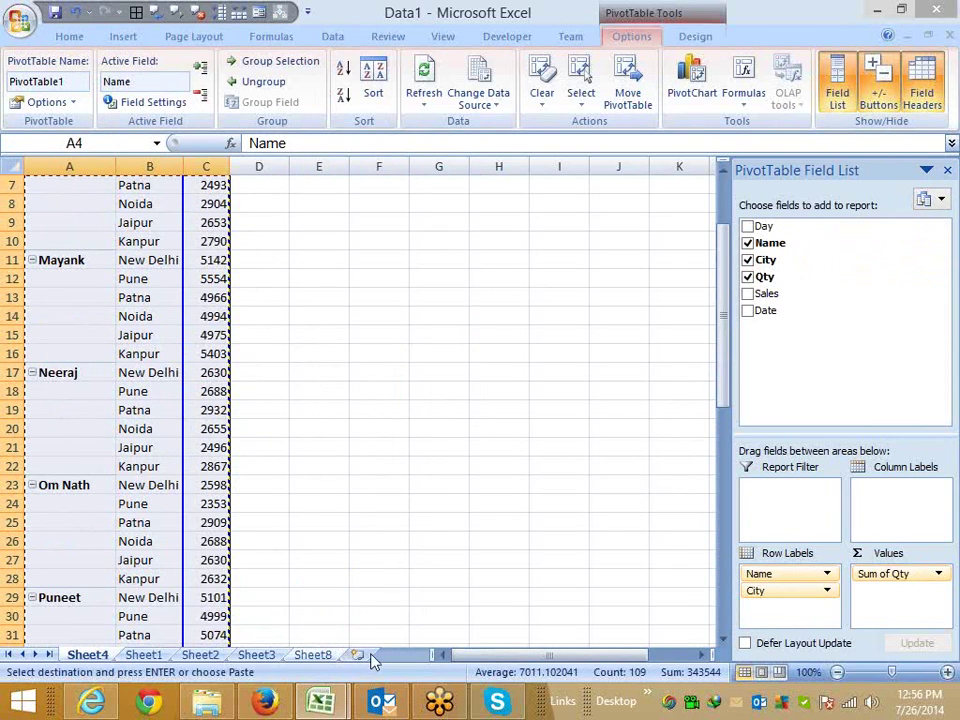
- Paste the pivot onto a new Sheet5 and insert an empty column A before Name
{"action": "left_click", "coordinate": [362, 655]}
{"action": "key", "text": "ctrl+v"}
{"action": "left_click", "coordinate": [243, 429]}
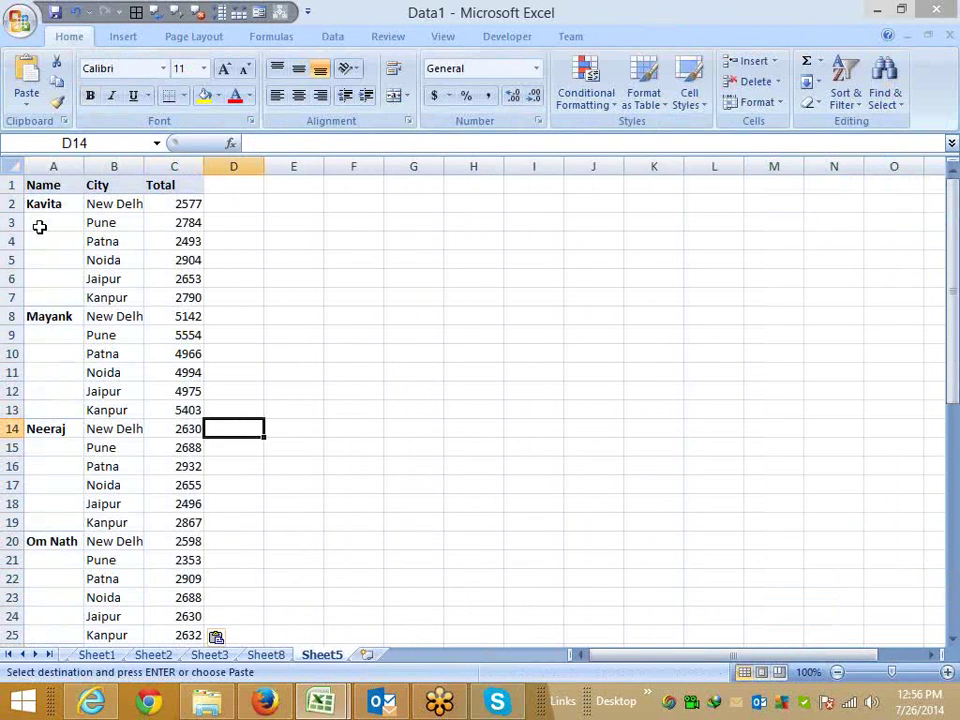
{"action": "left_click_drag", "start_coordinate": [54, 204], "coordinate": [59, 398]}
{"action": "key", "text": "ctrl+d"}
{"action": "left_click", "coordinate": [59, 420], "text": "shift"}
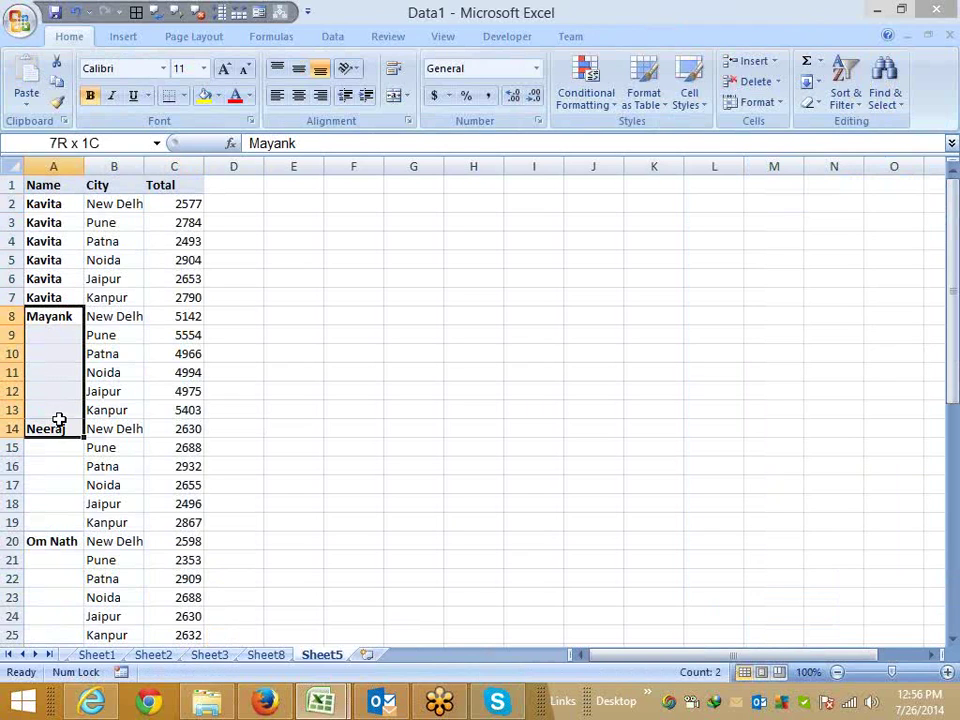
{"action": "key", "text": "ctrl+z"}
{"action": "left_click", "coordinate": [49, 157]}
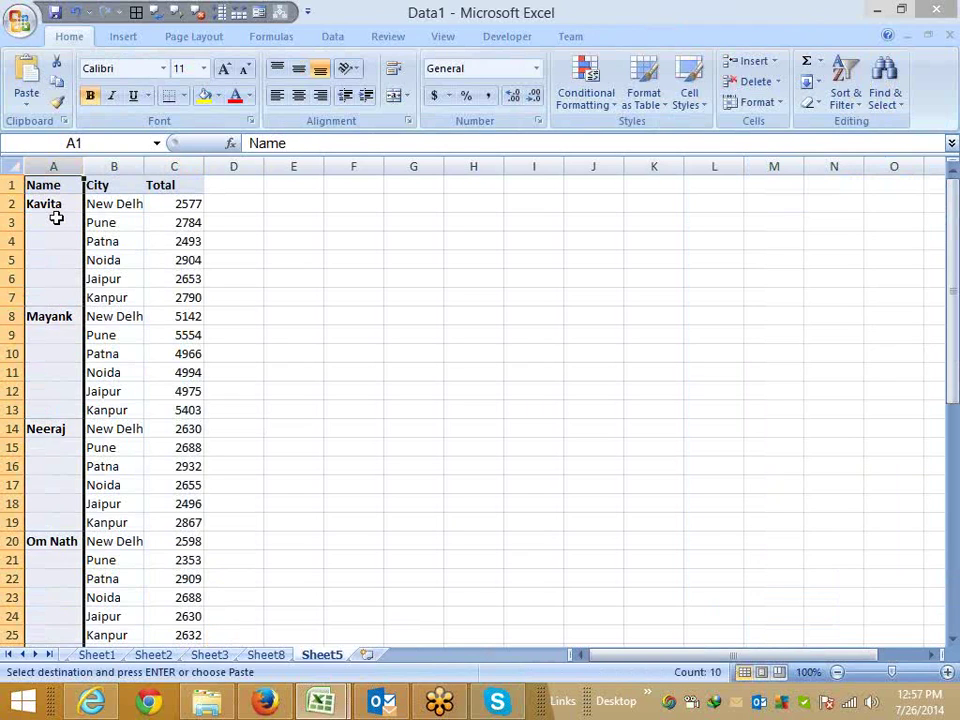
{"action": "key", "text": "ctrl+shift+plus"}
{"action": "left_click", "coordinate": [56, 220]}
- Enter =IF(B2=0,A1,B2) in A2 to carry the name down from above
{"action": "key", "text": "Up"}
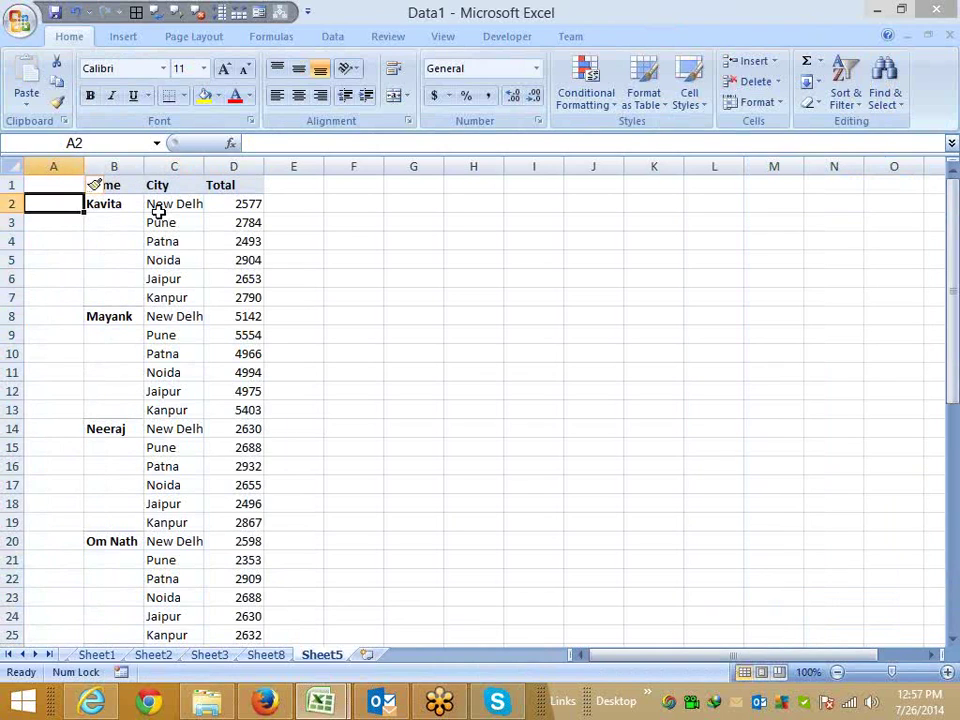
{"action": "type", "text": "="}
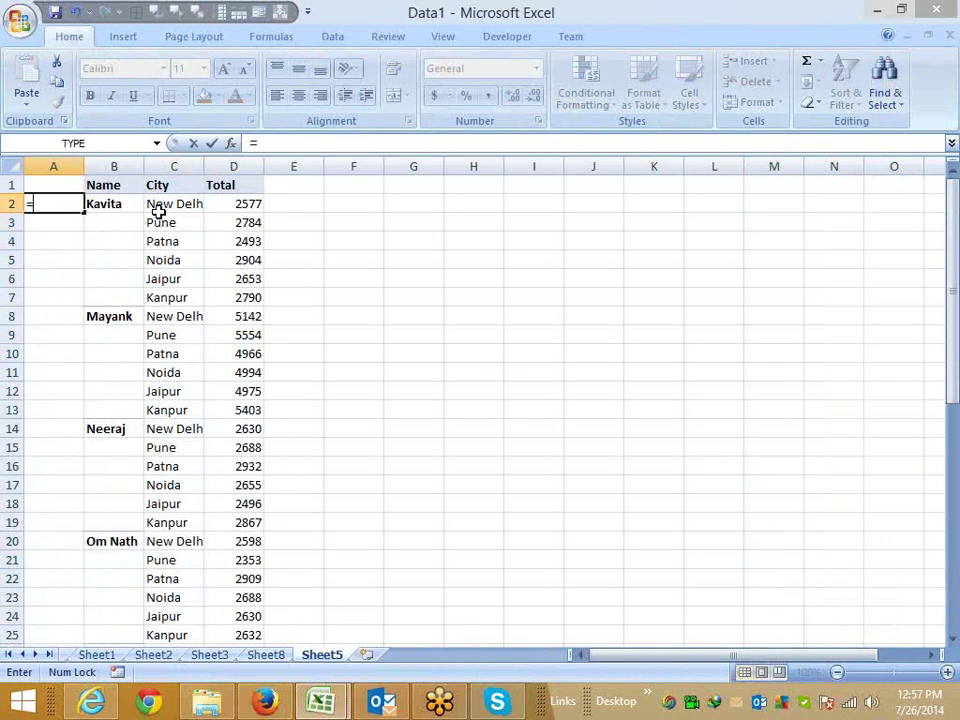
{"action": "type", "text": "IF("}
{"action": "key", "text": "Right"}
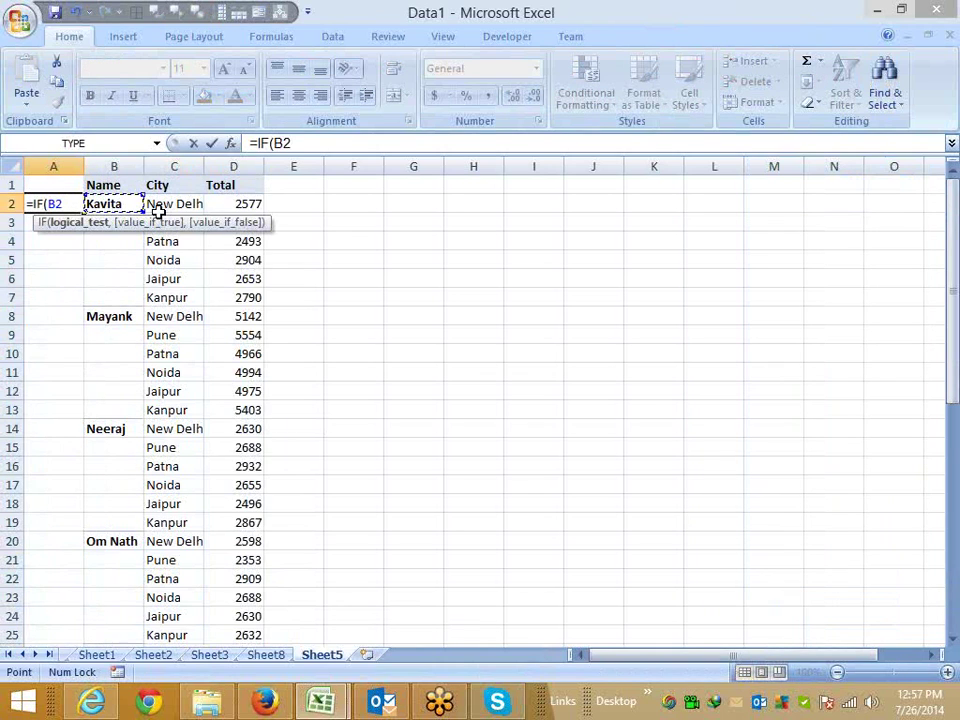
{"action": "type", "text": "=0"}
{"action": "type", "text": ","}
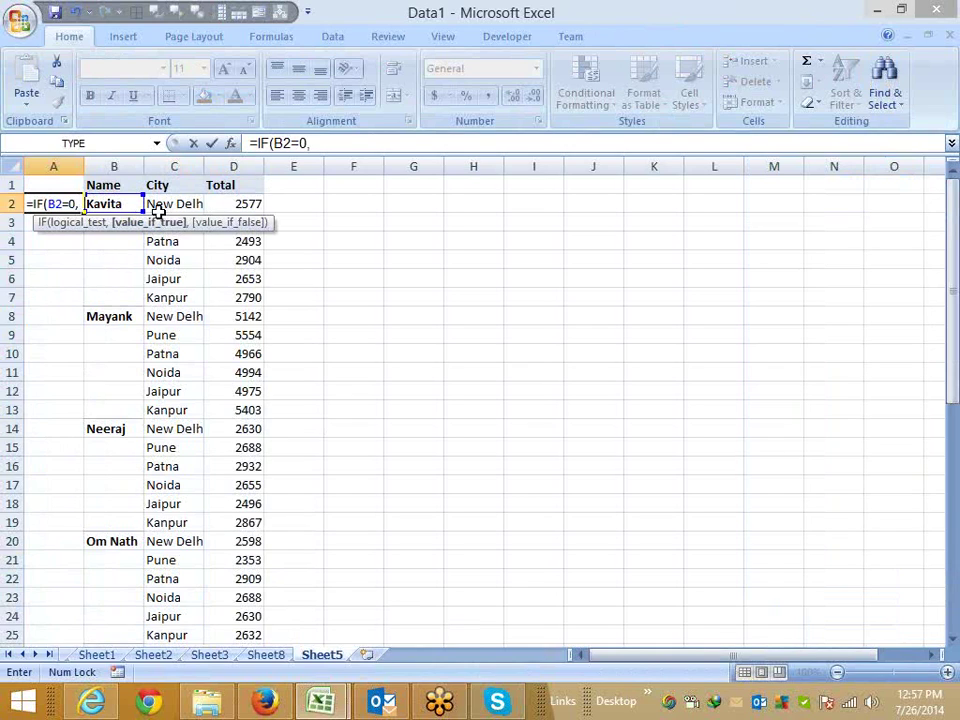
{"action": "key", "text": "Up"}
{"action": "type", "text": ","}
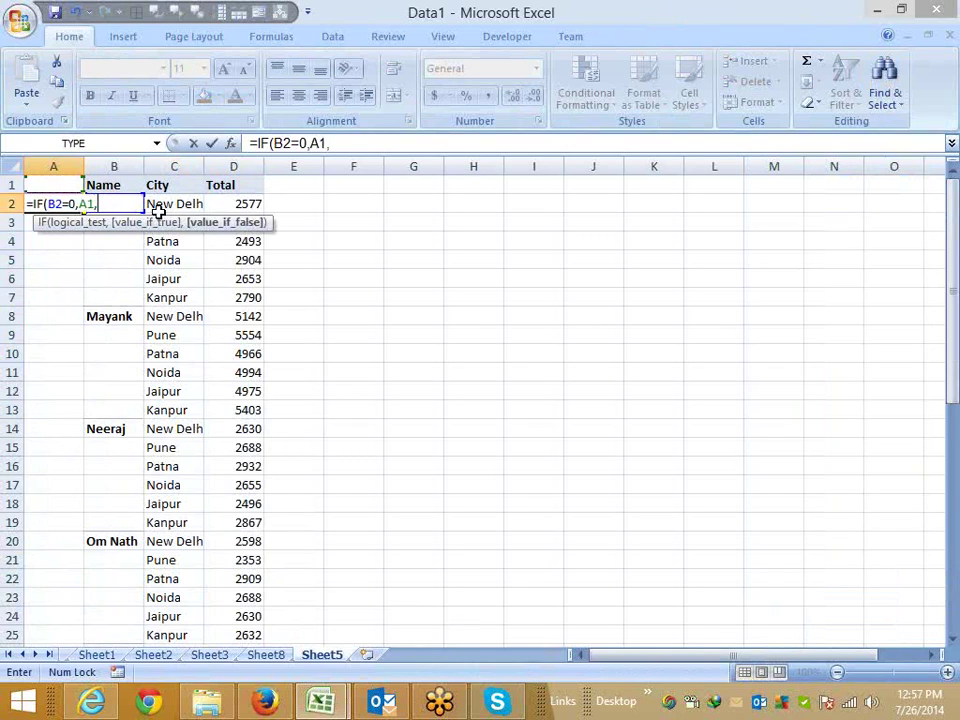
{"action": "key", "text": "Right"}
{"action": "key", "text": "Return"}
- Fill the IF formula through A2:A49, check the names, then go back to Sheet1
{"action": "key", "text": "Up"}
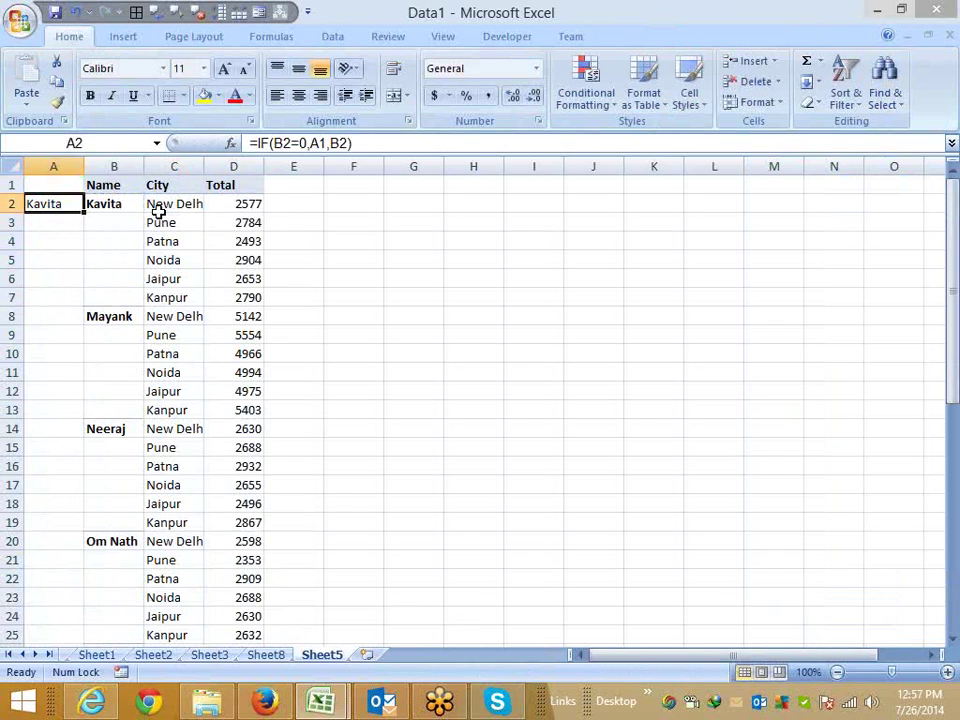
{"action": "key", "text": "Right"}
{"action": "key", "text": "Left"}
{"action": "key", "text": "Right"}
{"action": "key", "text": "Right"}
{"action": "key", "text": "ctrl+Down"}
{"action": "key", "text": "Left"}
{"action": "key", "text": "Left"}
{"action": "key", "text": "ctrl+shift+Up"}
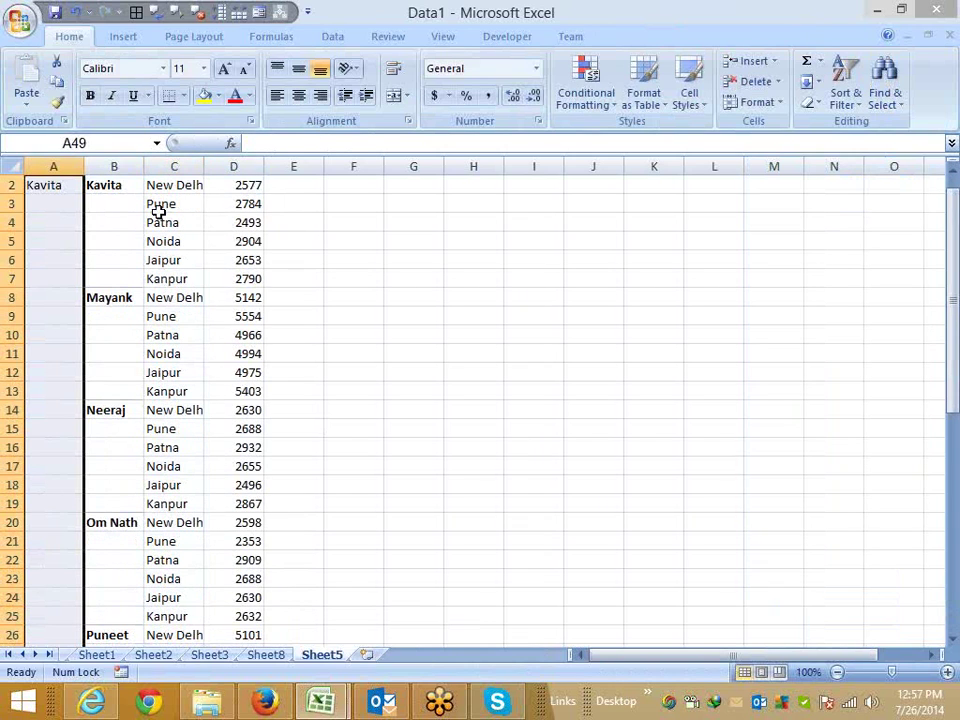
{"action": "type", "text": "=IF(B49=0,A48,B49)"}
{"action": "key", "text": "ctrl+Return"}
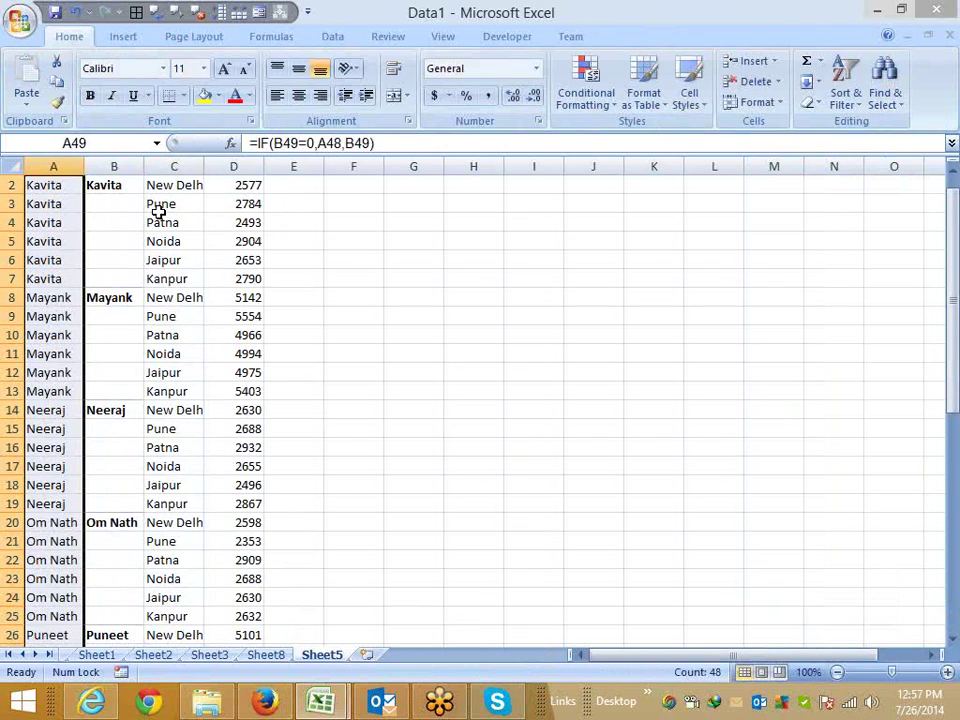
{"action": "key", "text": "ctrl+Up"}
{"action": "key", "text": "Up"}
{"action": "key", "text": "Down"}
{"action": "key", "text": "Down"}
{"action": "key", "text": "Down"}
{"action": "key", "text": "Down"}
{"action": "key", "text": "Down"}
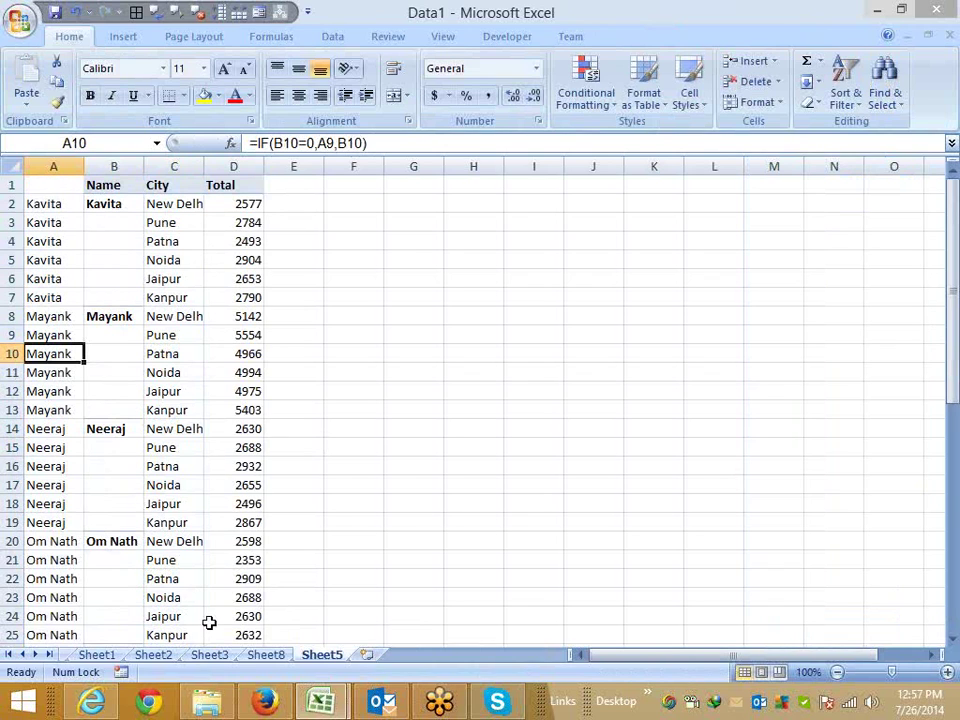
{"action": "left_click", "coordinate": [192, 660]}
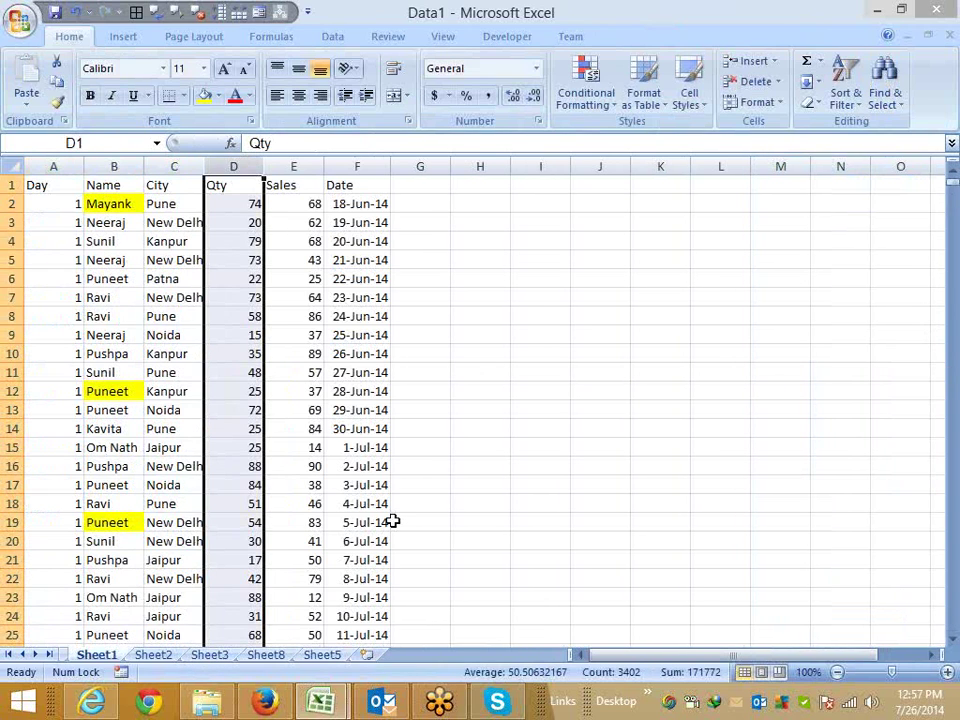
- Copy the Qty column and paste it onto a new Sheet6
{"action": "key", "text": "ctrl+c"}
{"action": "left_click", "coordinate": [368, 655]}
{"action": "key", "text": "ctrl+v"}
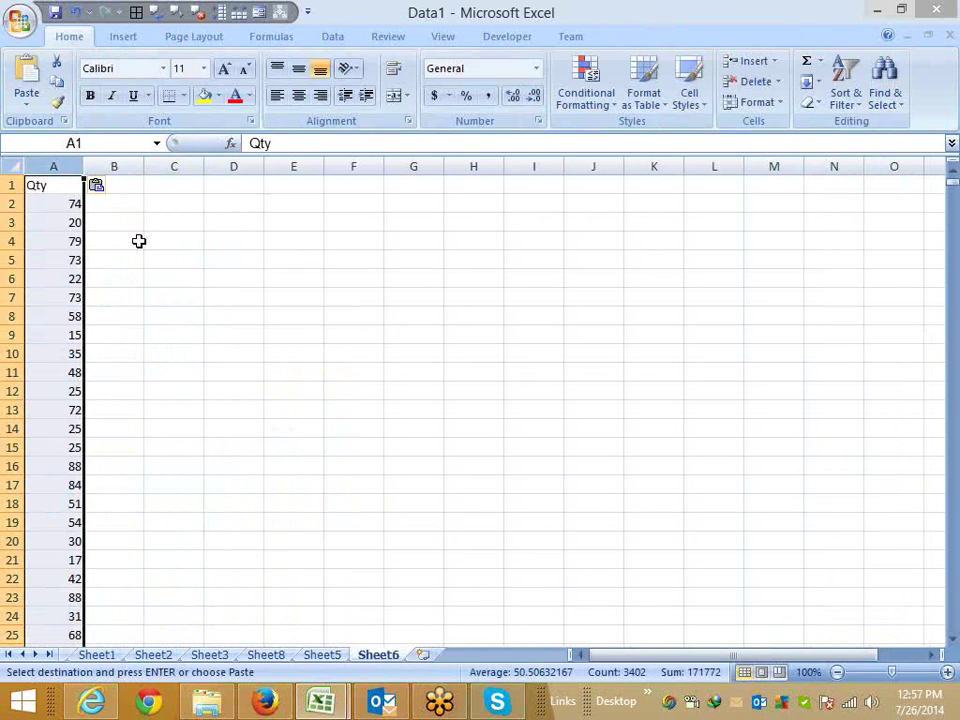
{"action": "left_click", "coordinate": [139, 241]}
{"action": "key", "text": "Escape"}
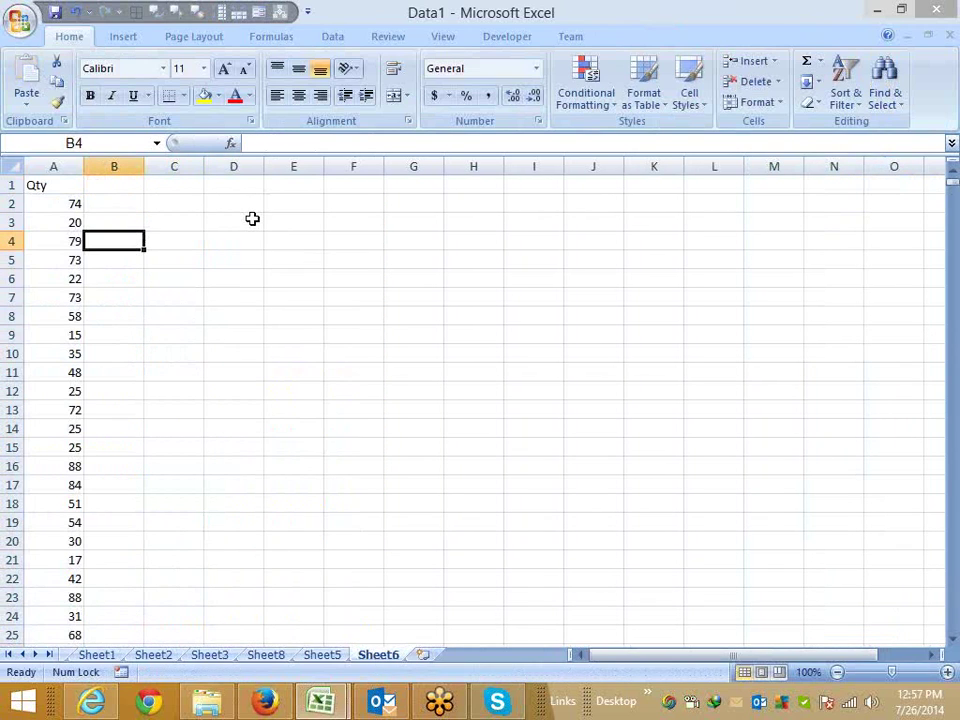
- Type override quantities 85, 32, 85 and 74 into column B beside the Qty values
{"action": "type", "text": "85"}
{"action": "key", "text": "Return"}
{"action": "key", "text": "Down"}
{"action": "key", "text": "Down"}
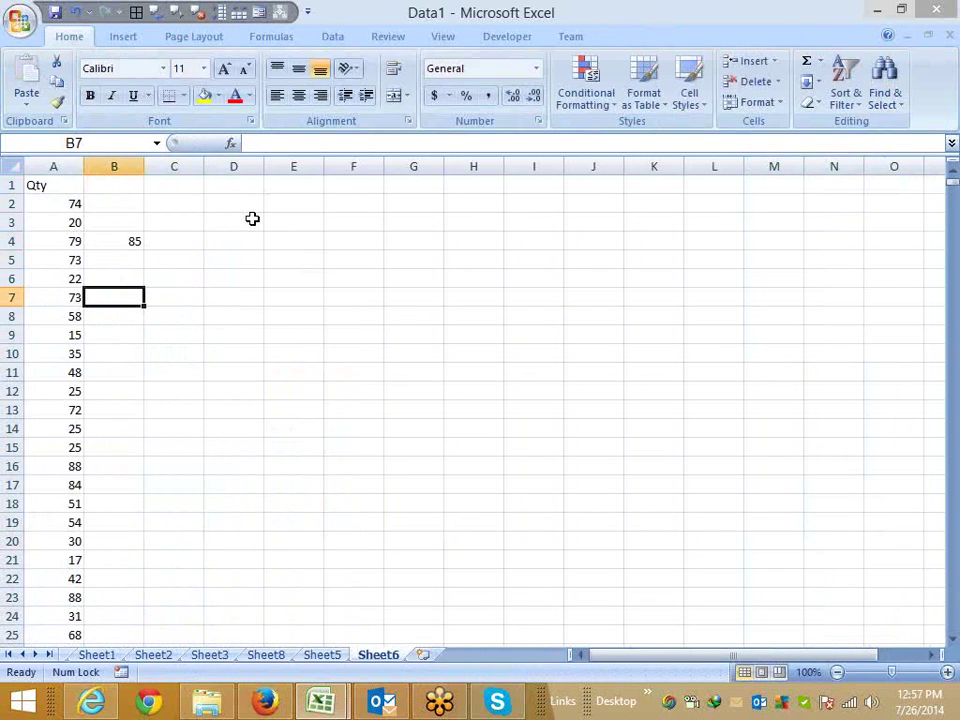
{"action": "type", "text": "32"}
{"action": "key", "text": "Return"}
{"action": "key", "text": "Down"}
{"action": "key", "text": "Down"}
{"action": "key", "text": "Down"}
{"action": "type", "text": "85"}
{"action": "key", "text": "Return"}
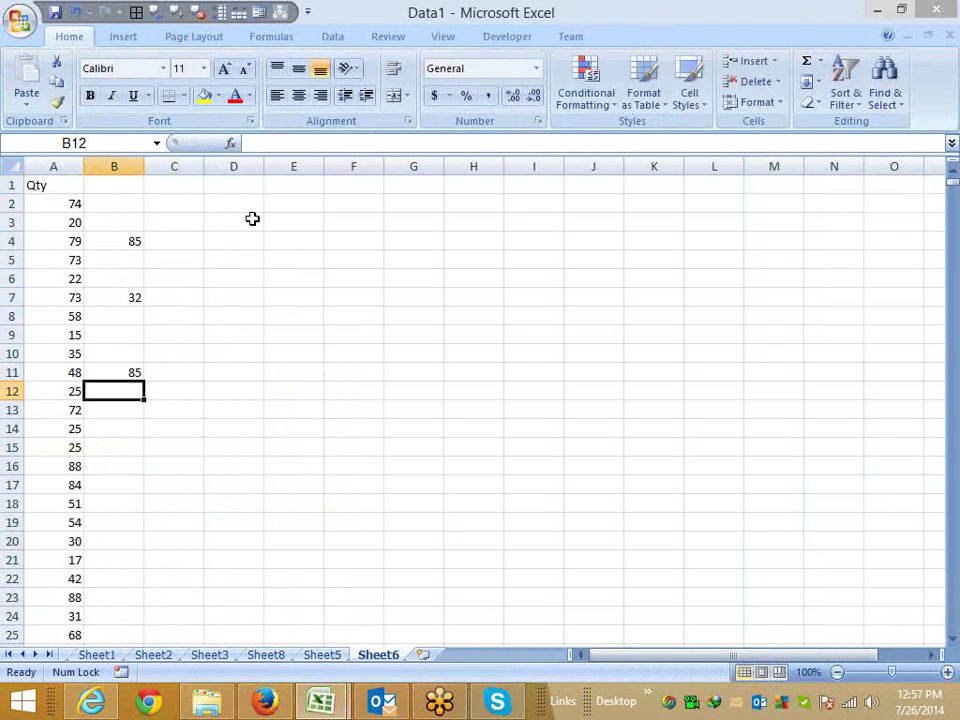
{"action": "key", "text": "Down"}
{"action": "key", "text": "Down"}
{"action": "key", "text": "Down"}
{"action": "type", "text": "74"}
{"action": "key", "text": "Return"}
- Add overrides 14 in B21 and 52 in B24, then review the blank B cells
{"action": "key", "text": "Down"}
{"action": "key", "text": "Down"}
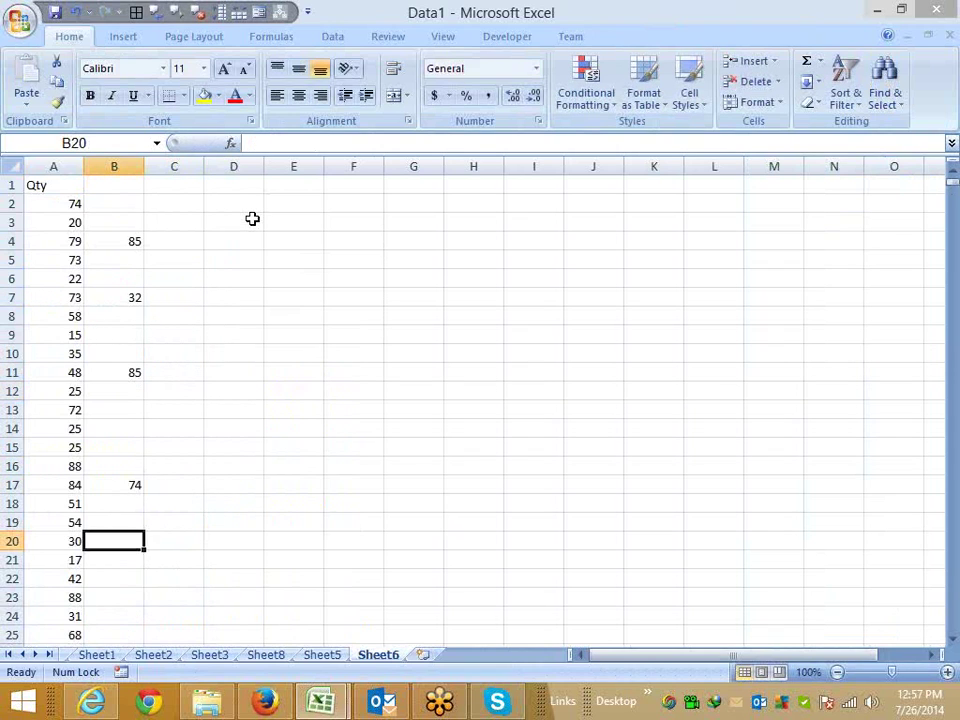
{"action": "key", "text": "Down"}
{"action": "type", "text": "14"}
{"action": "key", "text": "Return"}
{"action": "key", "text": "Down"}
{"action": "key", "text": "Down"}
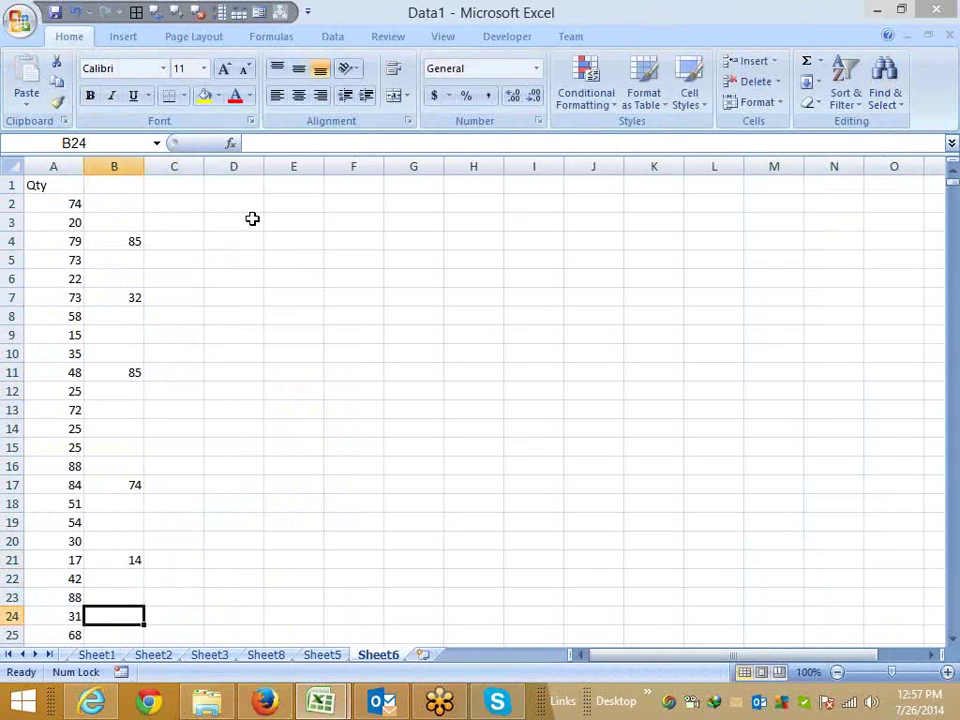
{"action": "type", "text": "52"}
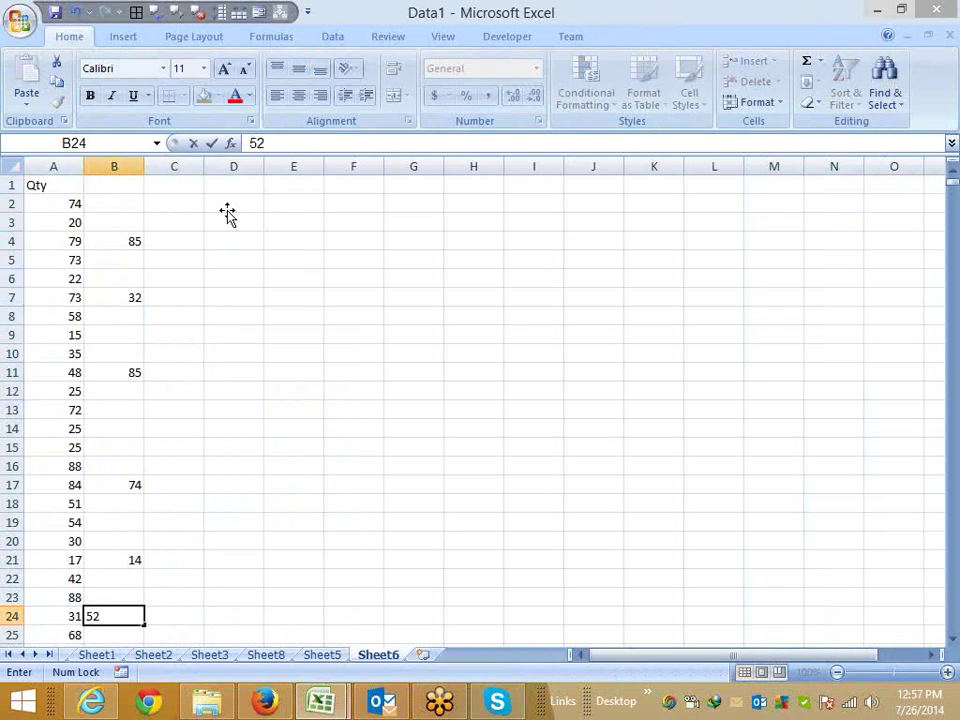
{"action": "left_click", "coordinate": [226, 221]}
{"action": "key", "text": "ctrl+z"}
{"action": "key", "text": "Left"}
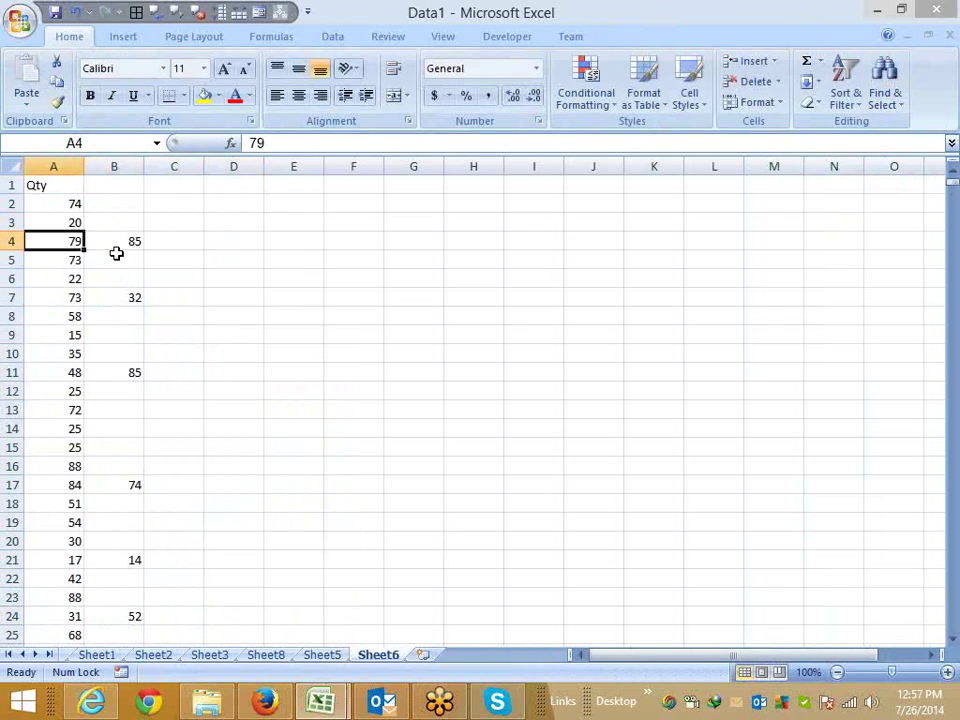
{"action": "left_click", "coordinate": [116, 258]}
{"action": "left_click", "coordinate": [118, 276], "text": "shift"}
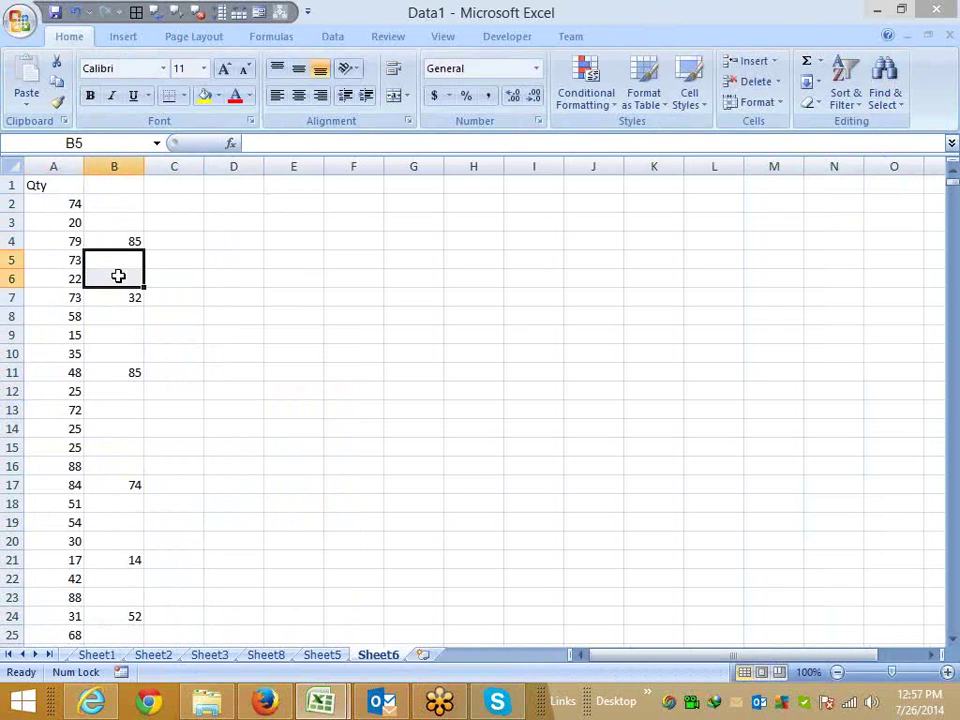
- Enter =IF(B2=0,A2,B2) in cell C2
{"action": "left_click", "coordinate": [171, 204]}
{"action": "type", "text": "=i"}
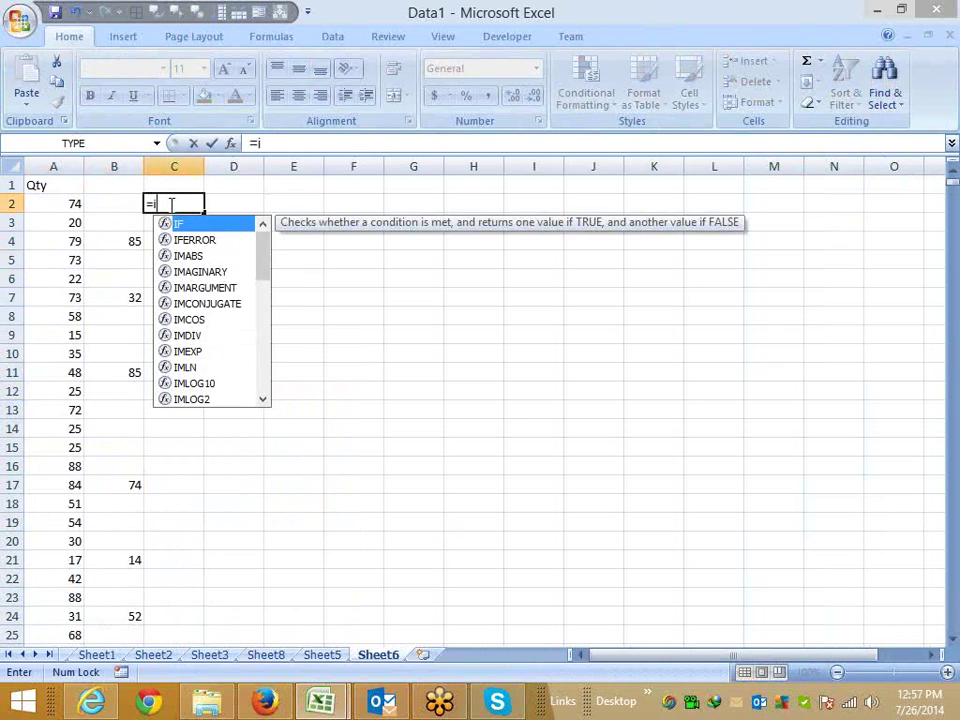
{"action": "key", "text": "Tab"}
{"action": "key", "text": "Left"}
{"action": "key", "text": "Left"}
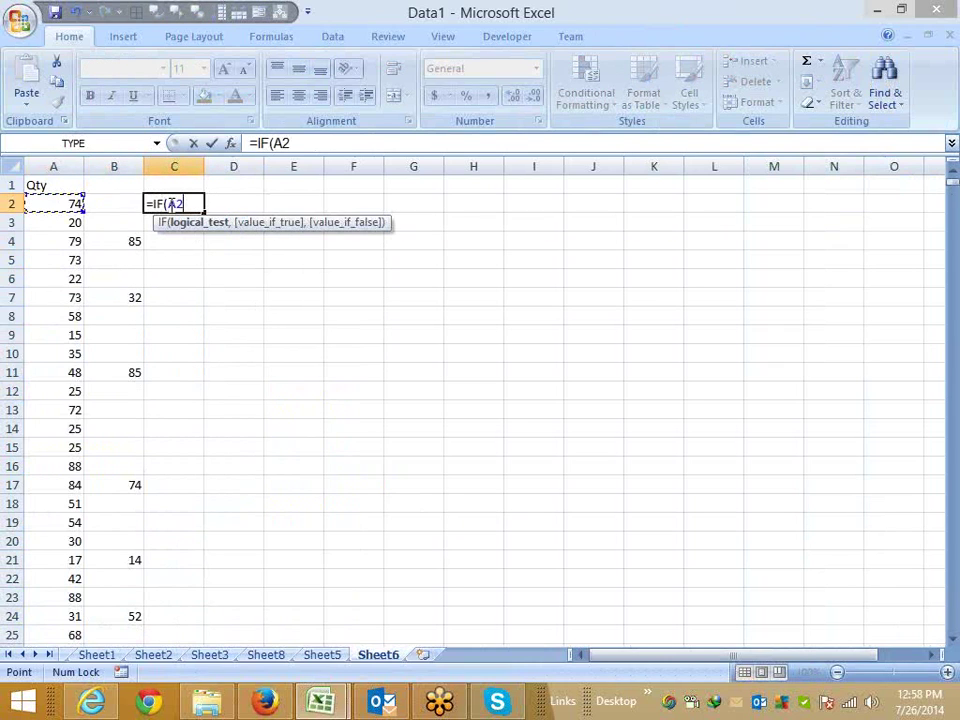
{"action": "key", "text": "Right"}
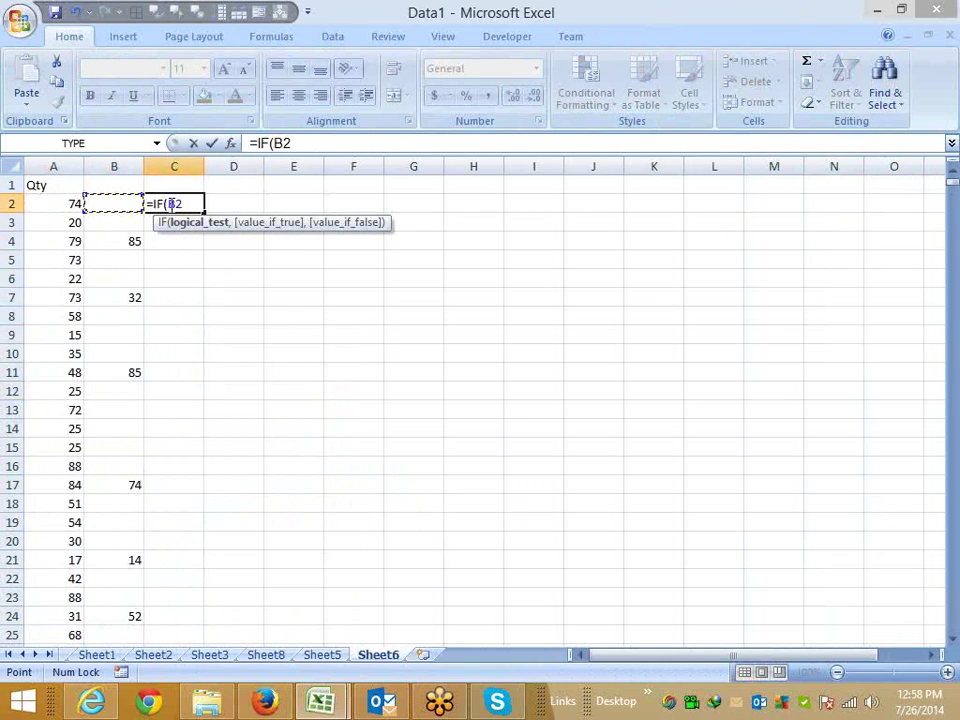
{"action": "type", "text": "=0"}
{"action": "type", "text": ","}
{"action": "key", "text": "Left"}
{"action": "key", "text": "Left"}
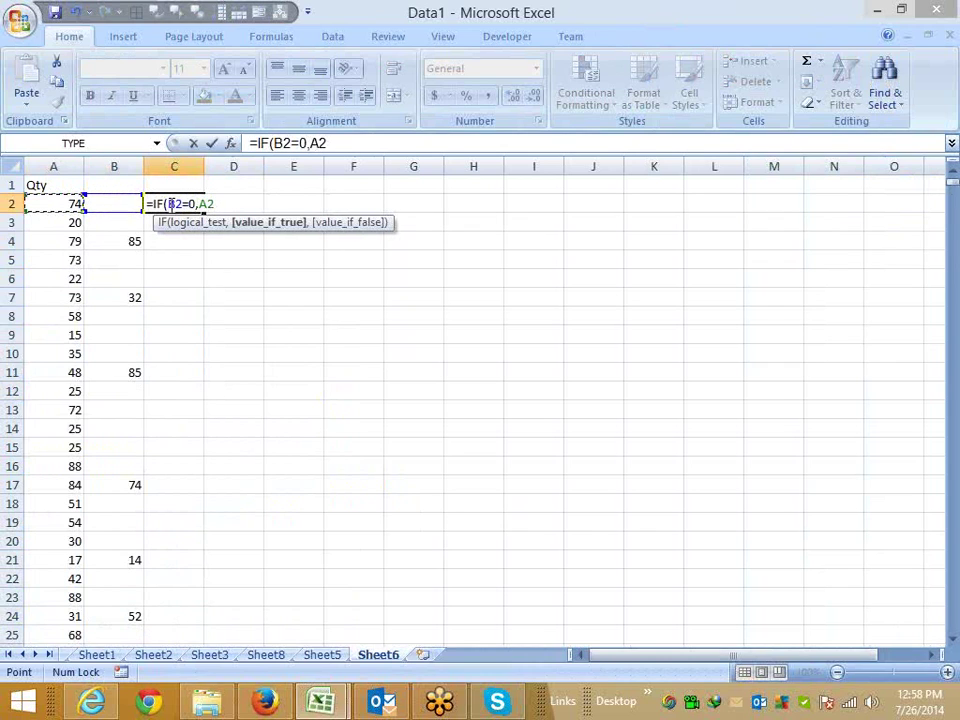
{"action": "type", "text": ","}
{"action": "key", "text": "Return"}
- Fill the formula down C2:C3402 and check the results
{"action": "key", "text": "Left"}
{"action": "key", "text": "Left"}
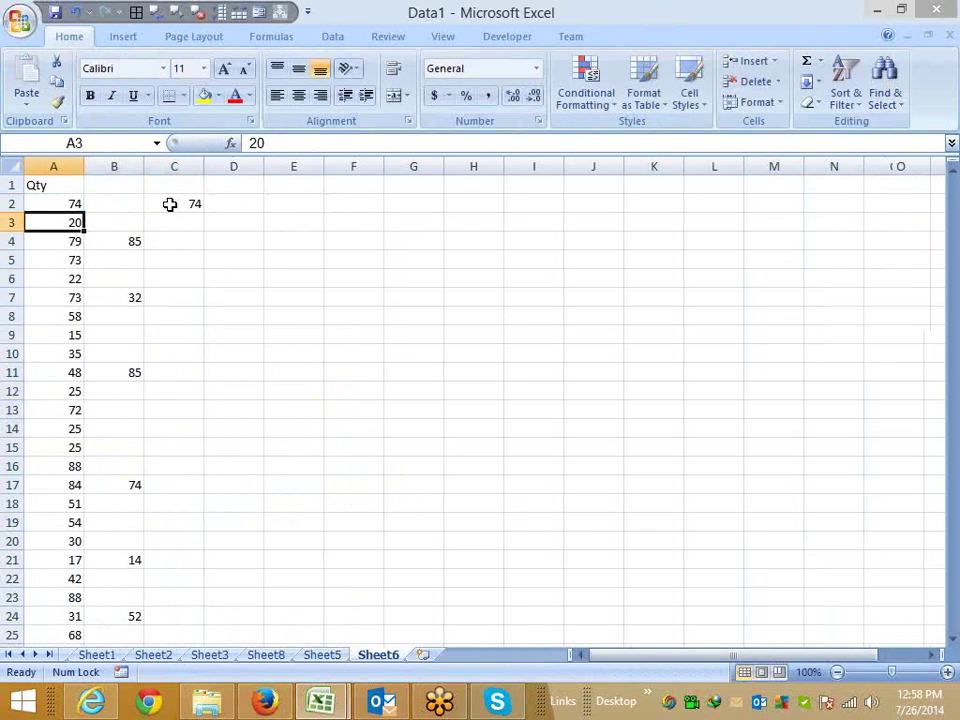
{"action": "key", "text": "ctrl+Down"}
{"action": "key", "text": "Right"}
{"action": "key", "text": "Right"}
{"action": "key", "text": "Right"}
{"action": "key", "text": "Left"}
{"action": "key", "text": "ctrl+shift+Up"}
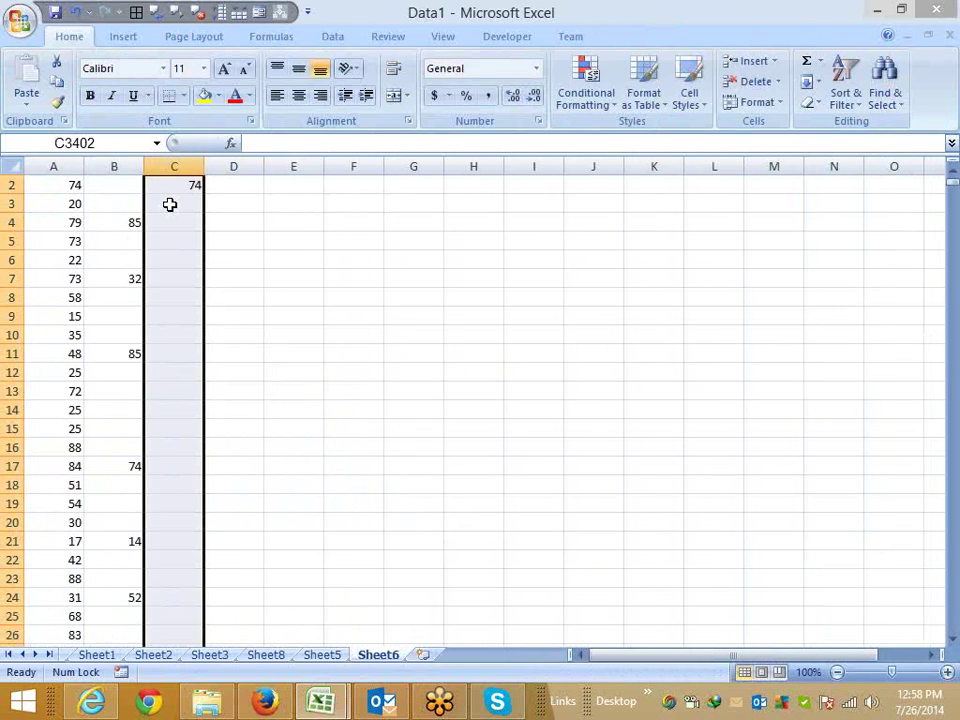
{"action": "key", "text": "ctrl+d"}
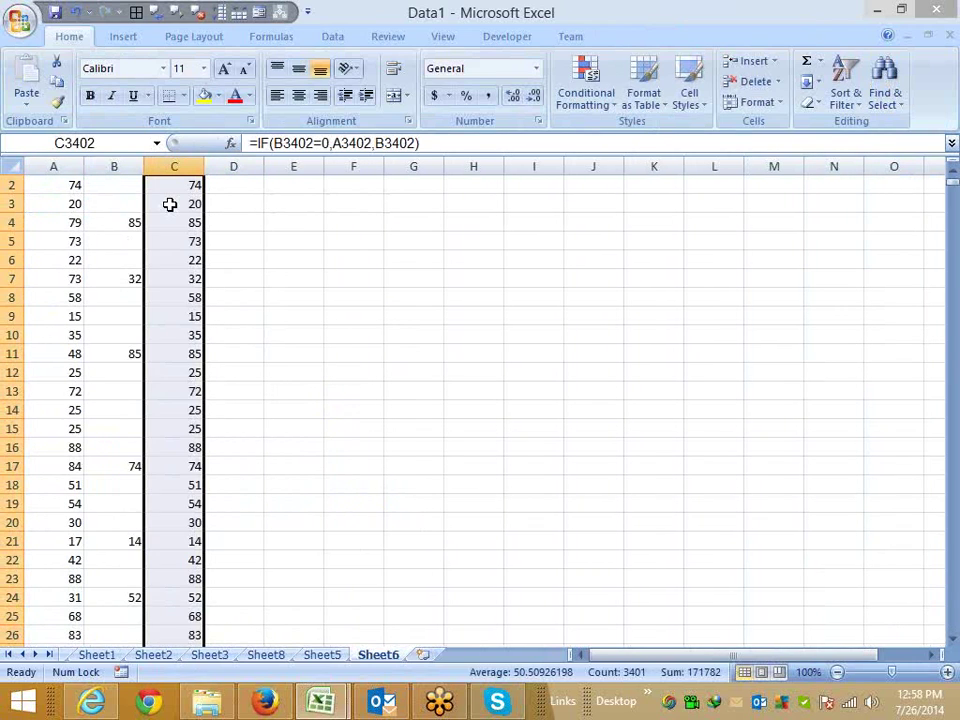
{"action": "key", "text": "ctrl+Up"}
{"action": "key", "text": "Down"}
{"action": "key", "text": "Down"}
{"action": "key", "text": "Down"}
{"action": "key", "text": "Down"}
{"action": "key", "text": "Down"}
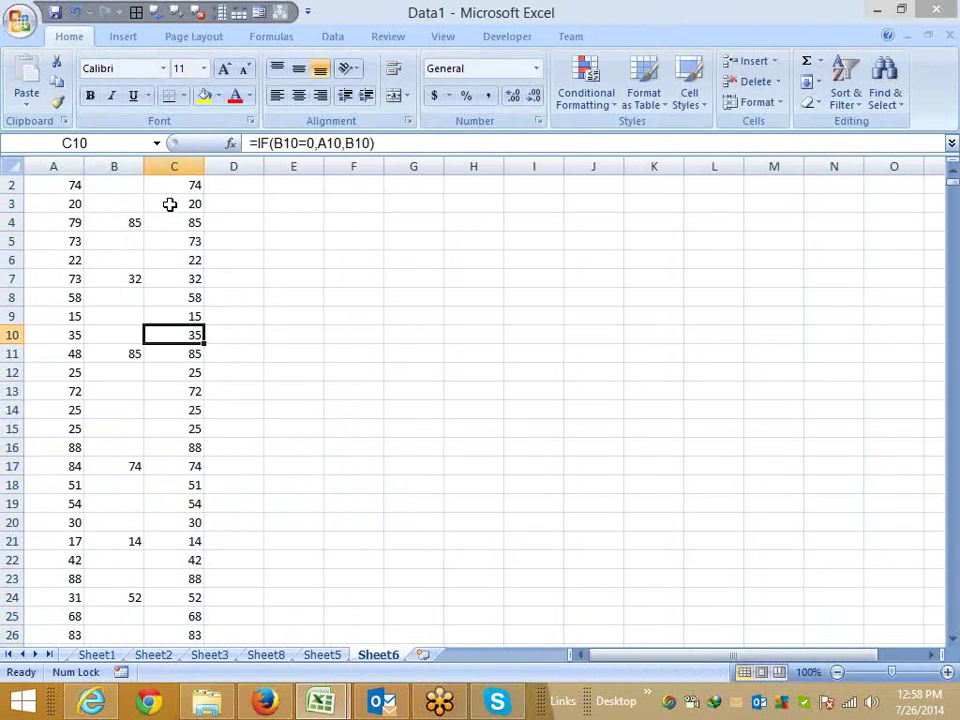
{"action": "key", "text": "Down"}
{"action": "key", "text": "Down"}
{"action": "key", "text": "Down"}
{"action": "key", "text": "Down"}
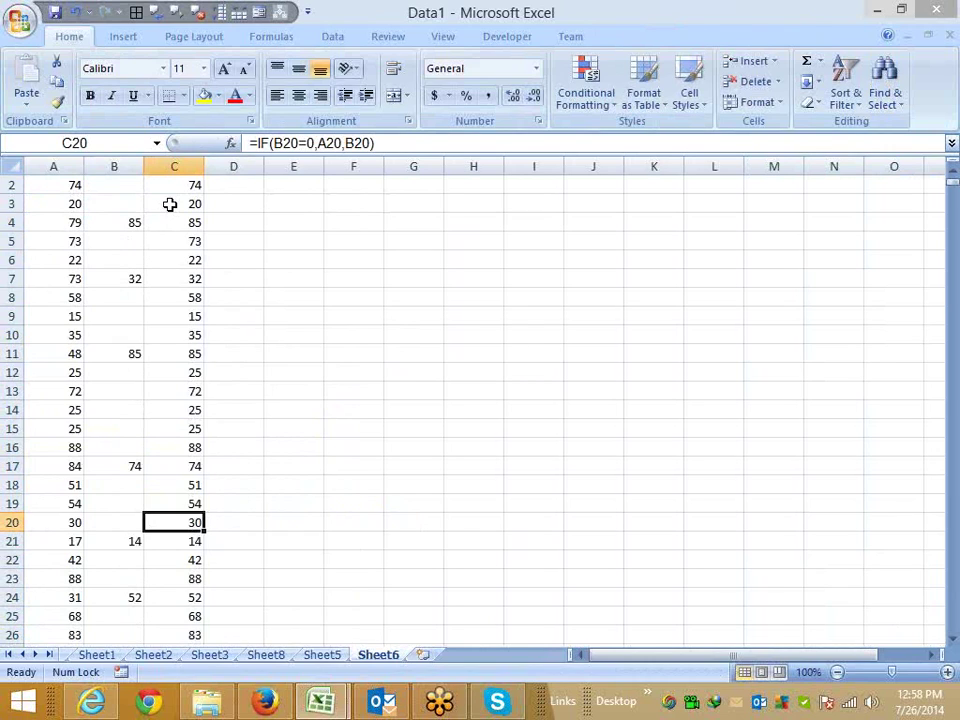
{"action": "key", "text": "ctrl+Up"}
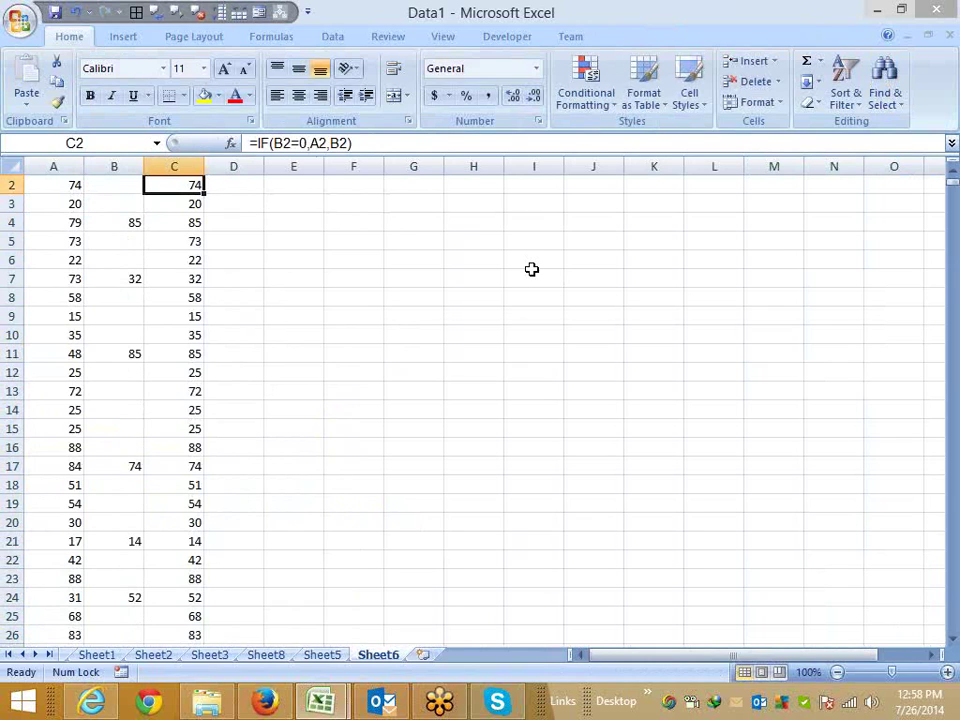
- Look through Sheet5 and Sheet3, then return to the Data1 window's Sheet1
{"action": "left_click", "coordinate": [353, 297]}
{"action": "mouse_move", "coordinate": [320, 701]}
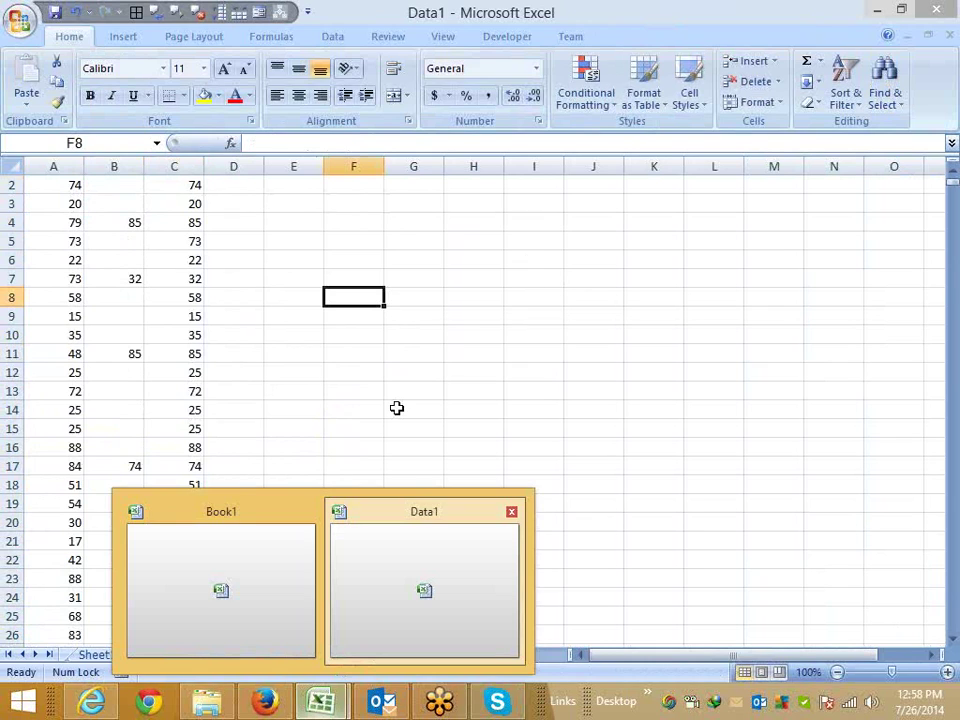
{"action": "left_click", "coordinate": [419, 511]}
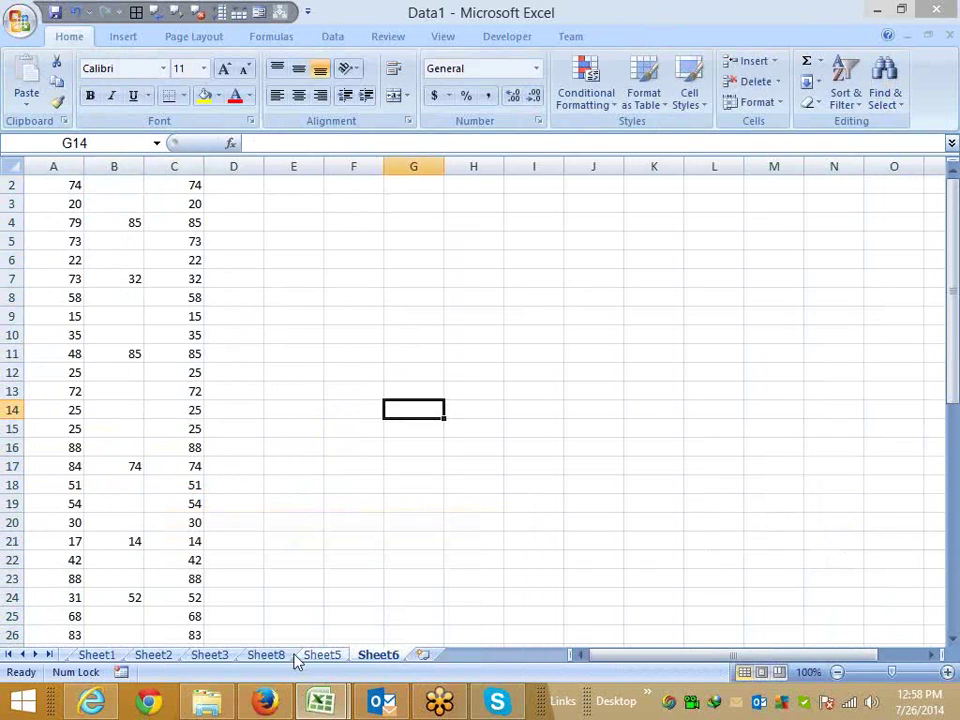
{"action": "left_click", "coordinate": [300, 655]}
{"action": "left_click", "coordinate": [209, 654]}
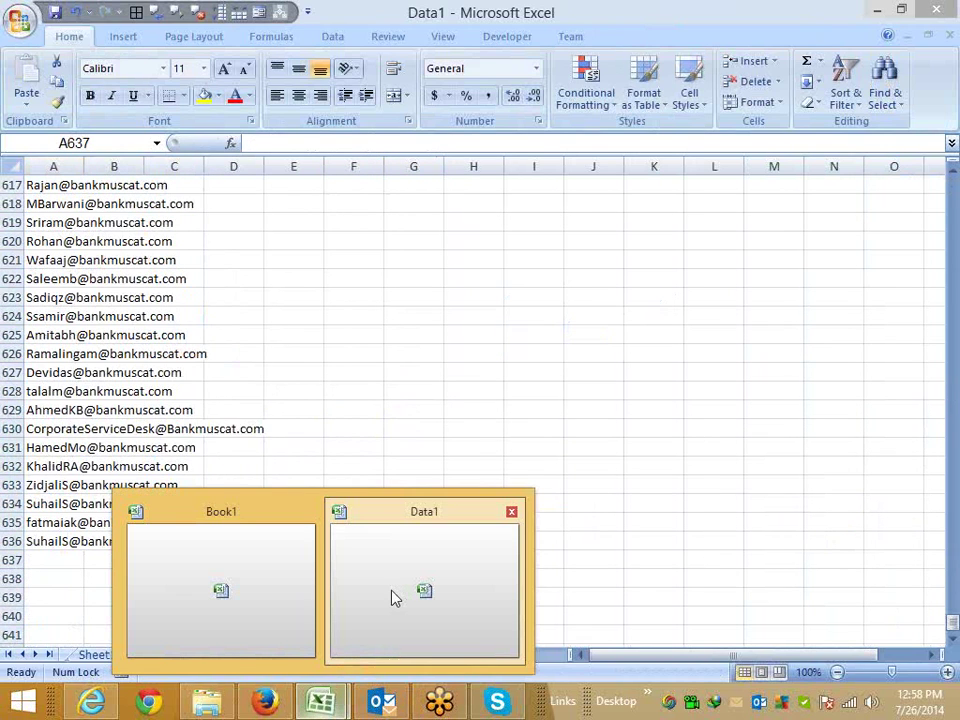
{"action": "left_click", "coordinate": [321, 698]}
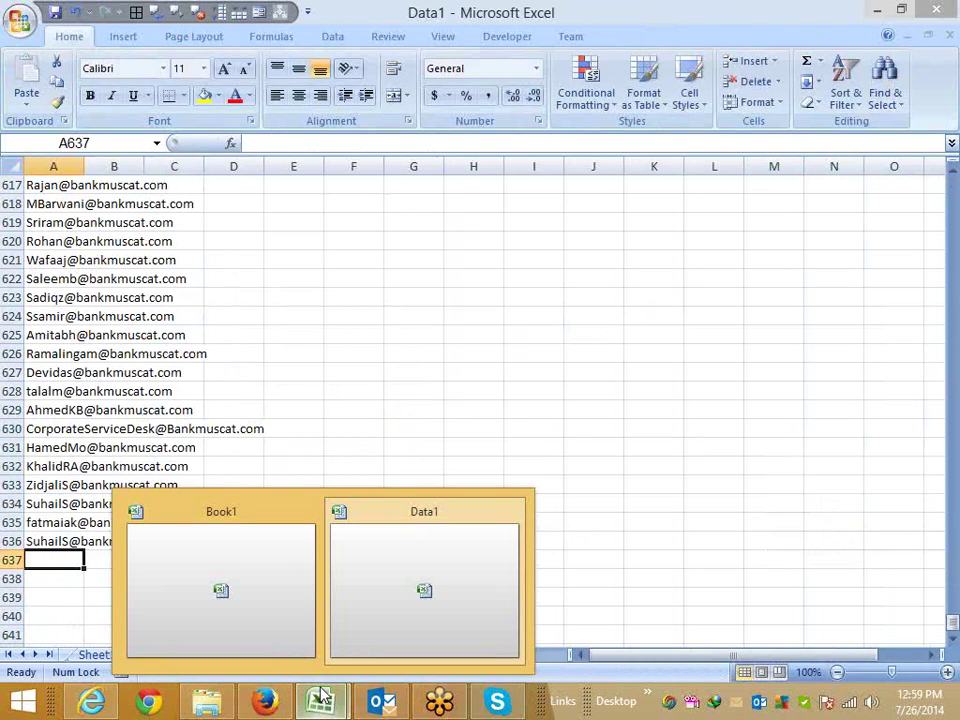
{"action": "key", "text": "super+e"}
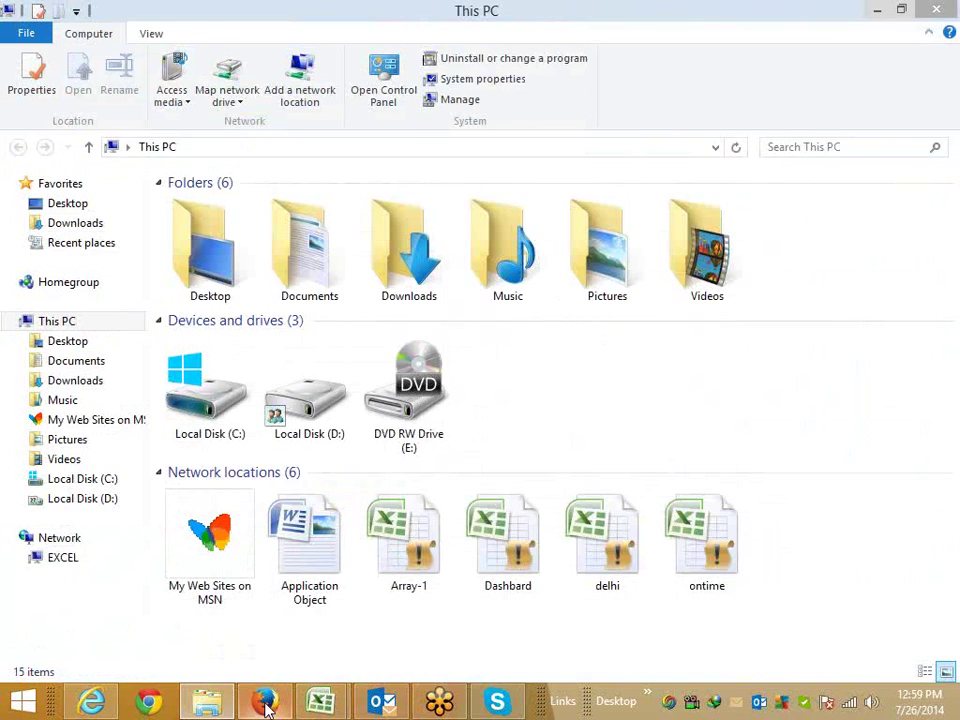
{"action": "left_click", "coordinate": [266, 704]}
{"action": "mouse_move", "coordinate": [320, 701]}
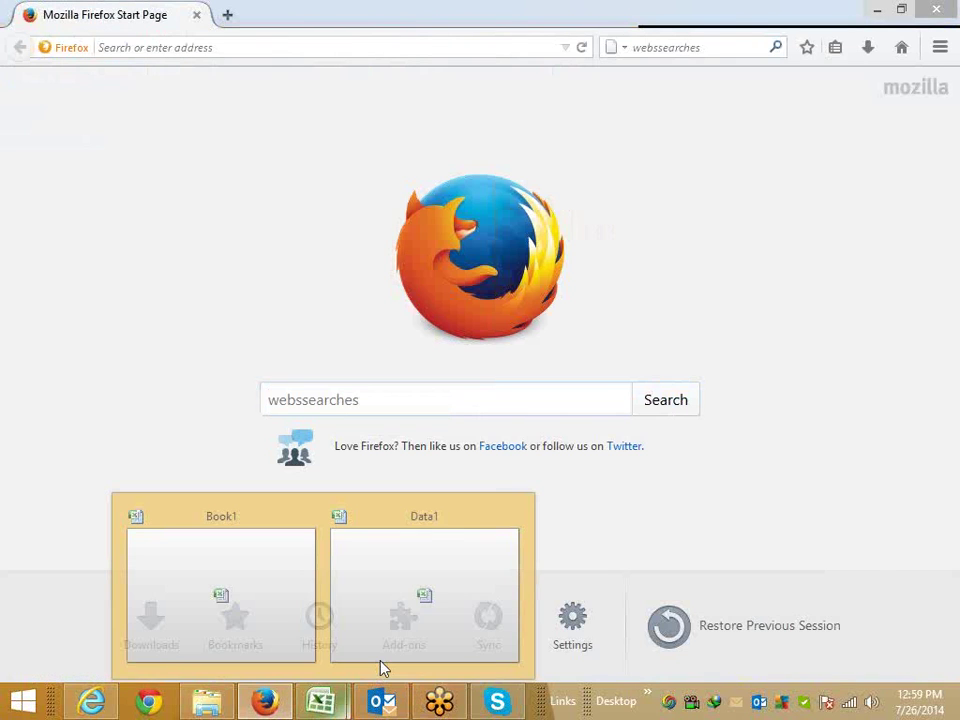
{"action": "left_click", "coordinate": [379, 632]}
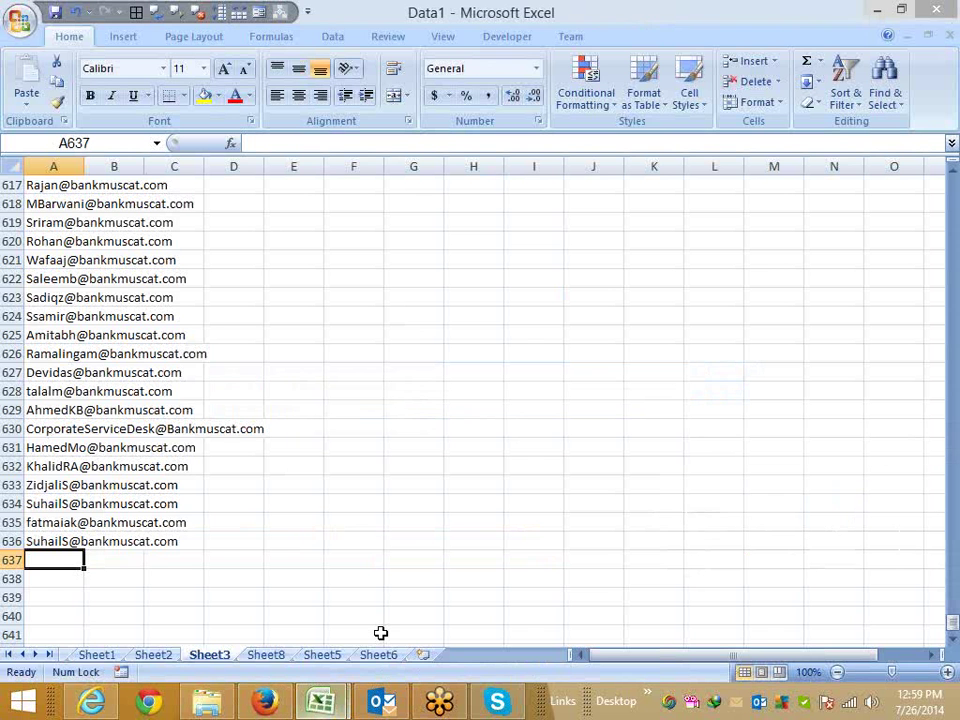
{"action": "left_click", "coordinate": [97, 655]}
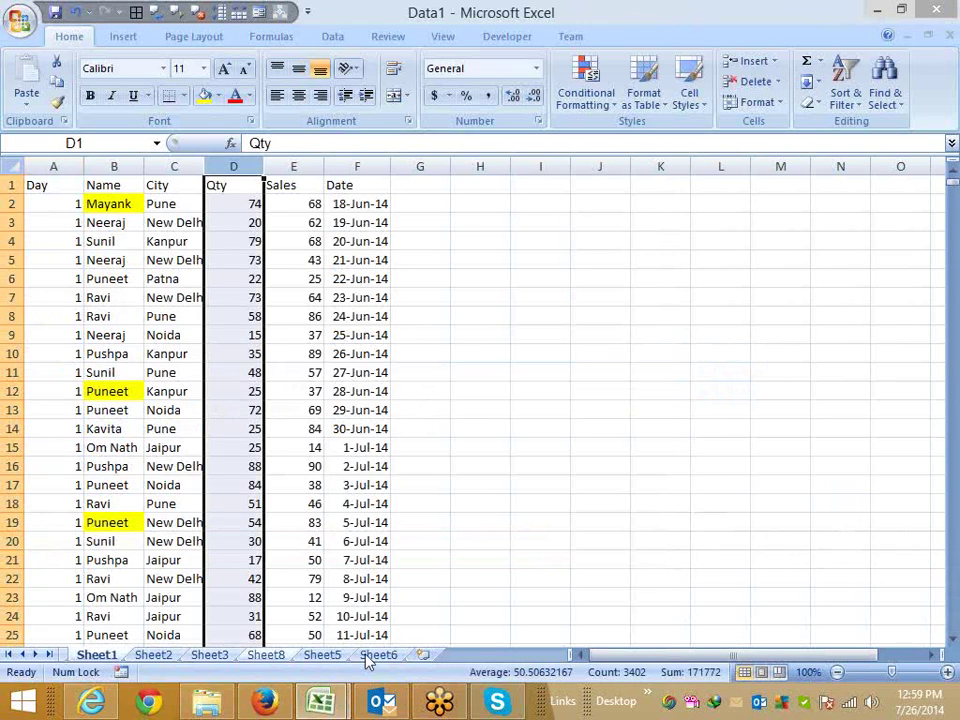